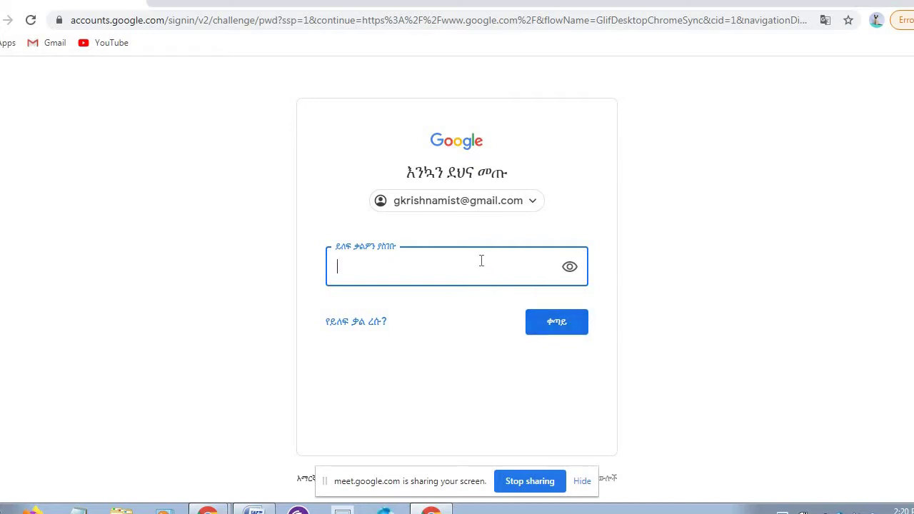
# - Enter the Google account password and submit it to finish signing in to Chrome
pyautogui.write('••••••••••')
pyautogui.click(560, 327)
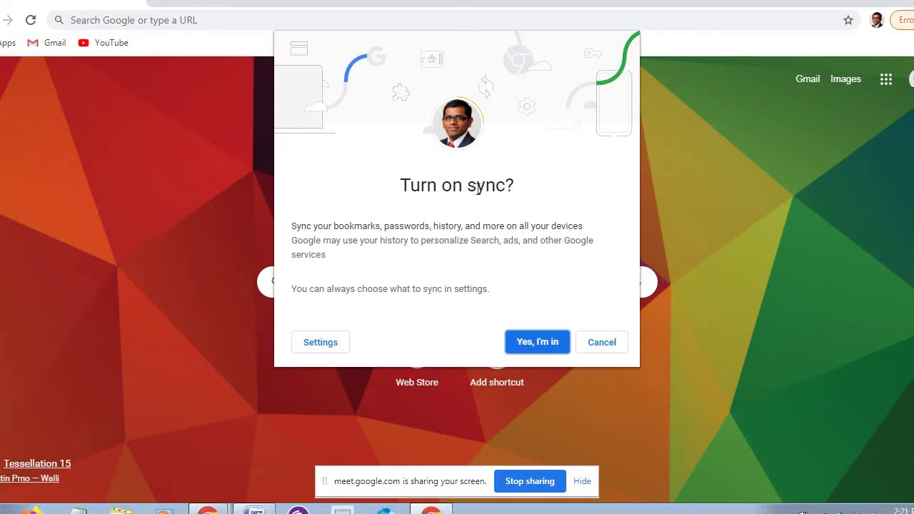
# - Accept turning on sync with 'Yes, I'm in', then minimise this Chrome window
pyautogui.click(537, 346)
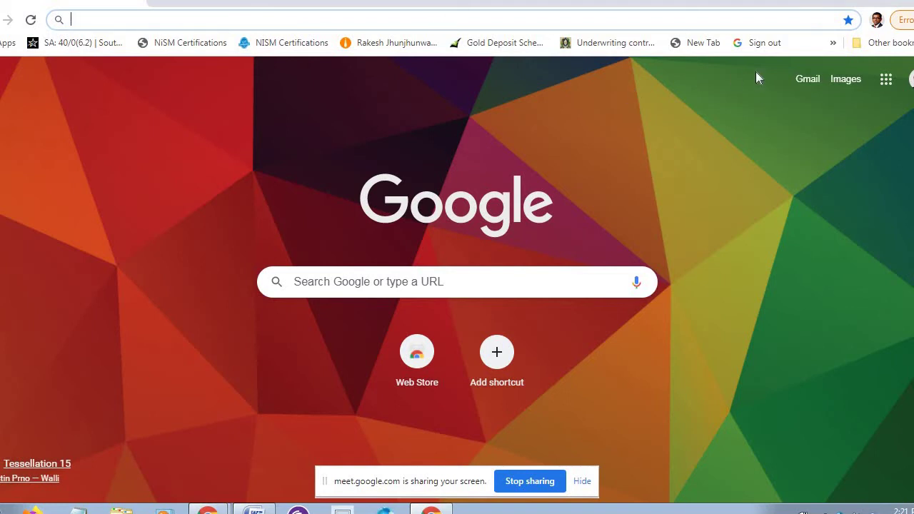
pyautogui.click(880, 0)
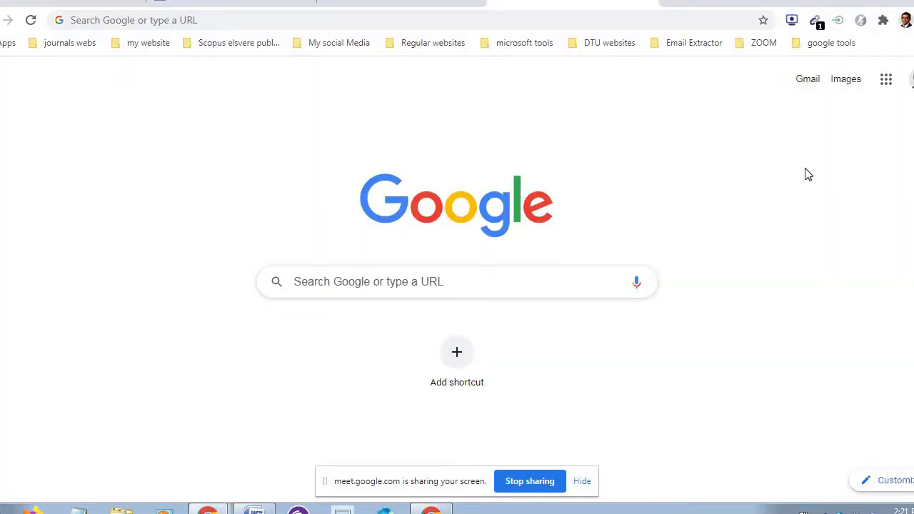
# - Glance at the profile menu, then view the links in the journals webs bookmark folder
pyautogui.click(905, 22)
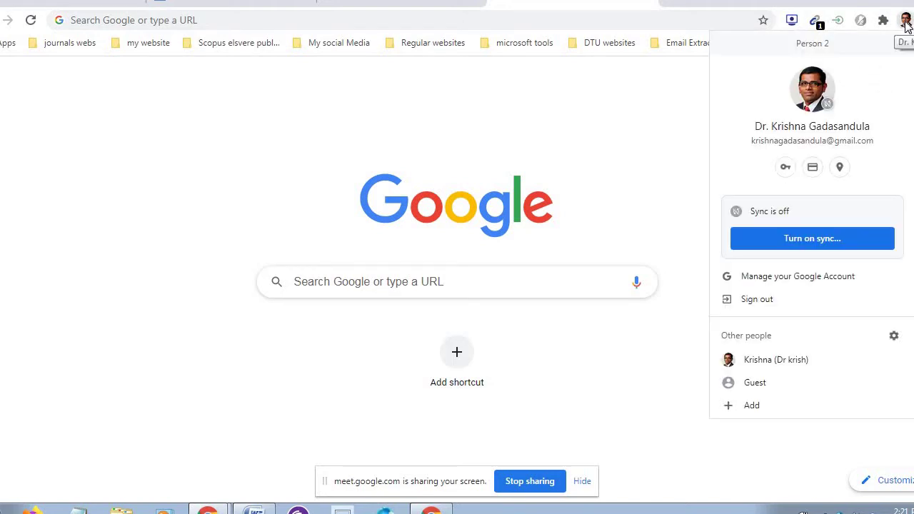
pyautogui.click(658, 152)
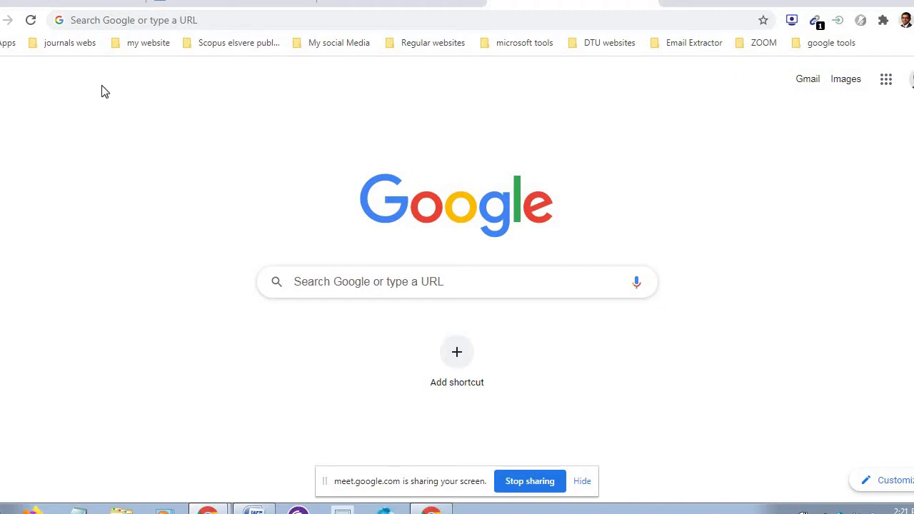
pyautogui.click(85, 45)
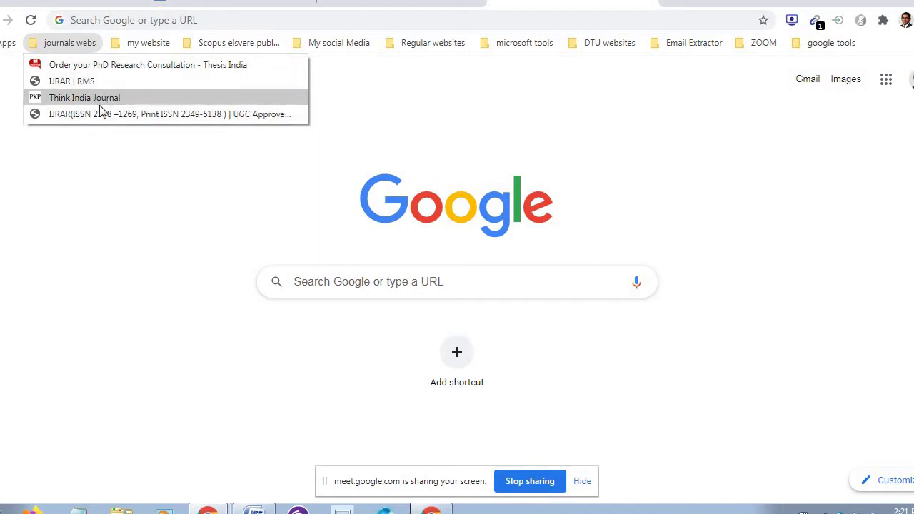
pyautogui.click(120, 151)
# - Browse the my website, Scopus and My social Media bookmark folders, ending on My social Media
pyautogui.click(152, 47)
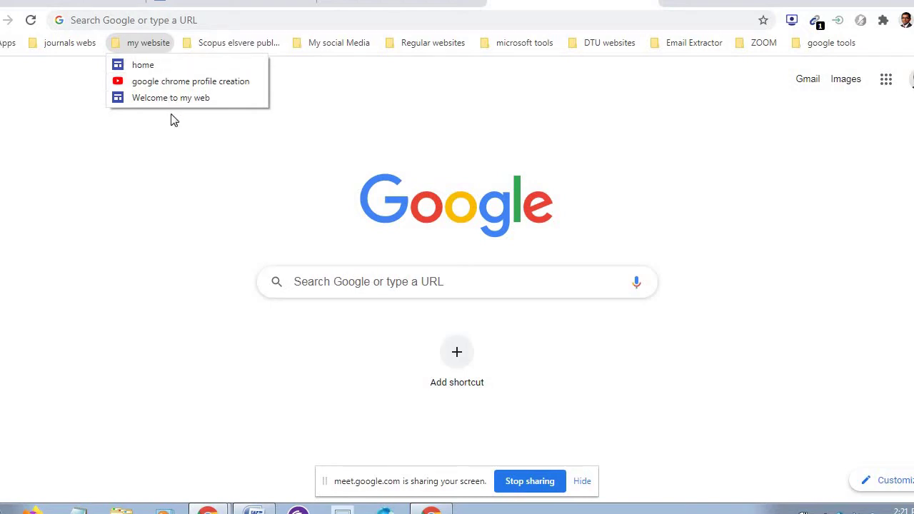
pyautogui.moveTo(239, 45)
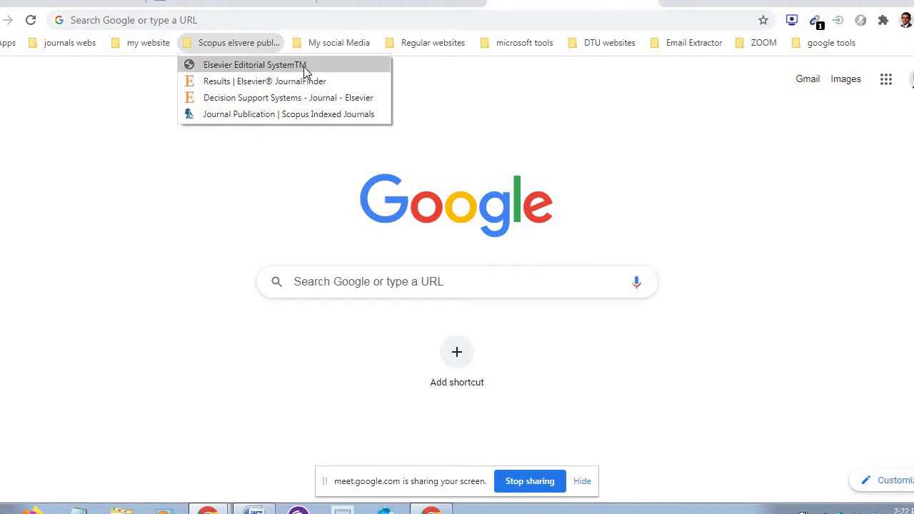
pyautogui.moveTo(346, 46)
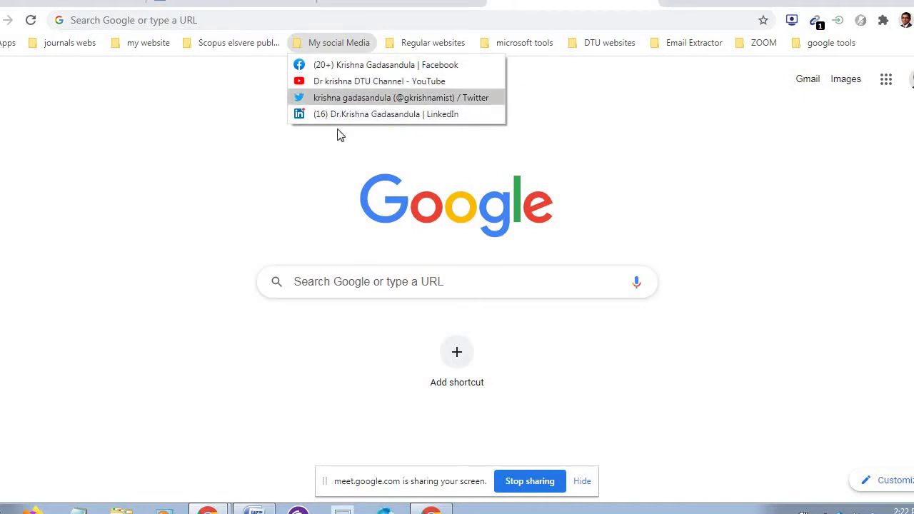
pyautogui.click(336, 153)
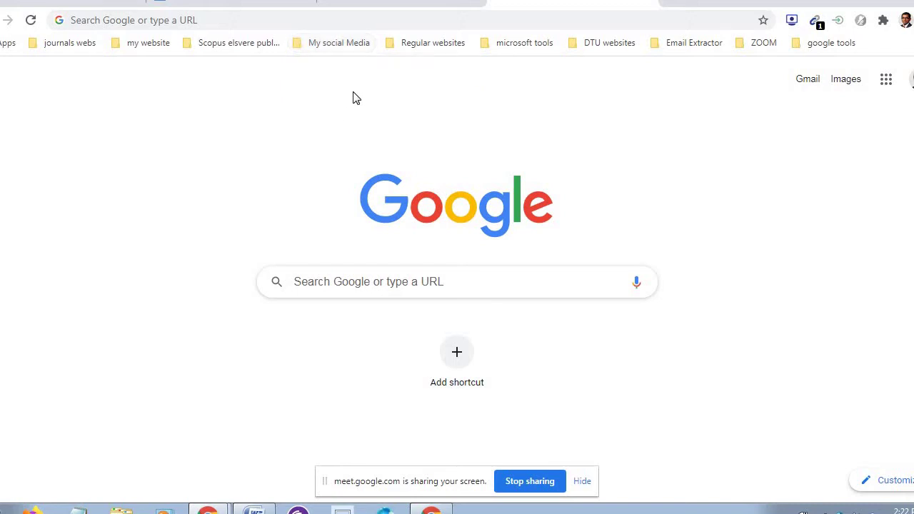
pyautogui.click(360, 49)
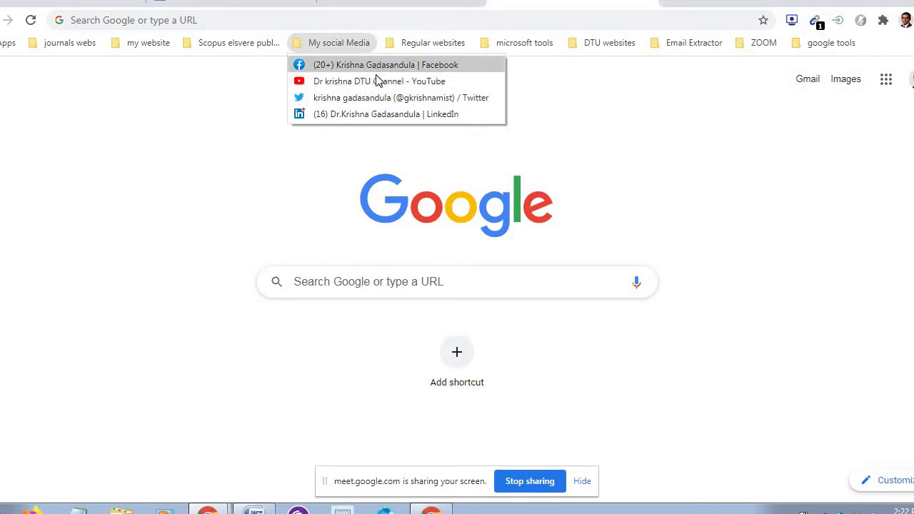
pyautogui.click(600, 120)
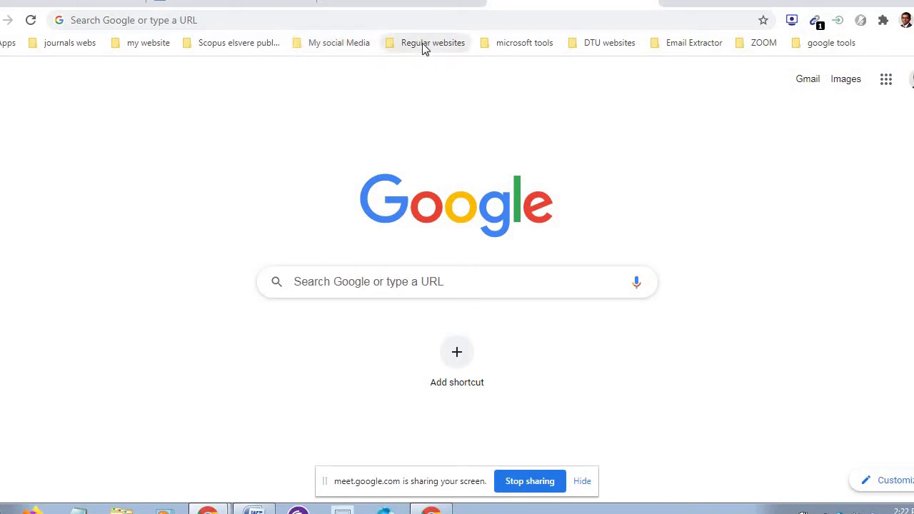
pyautogui.click(424, 45)
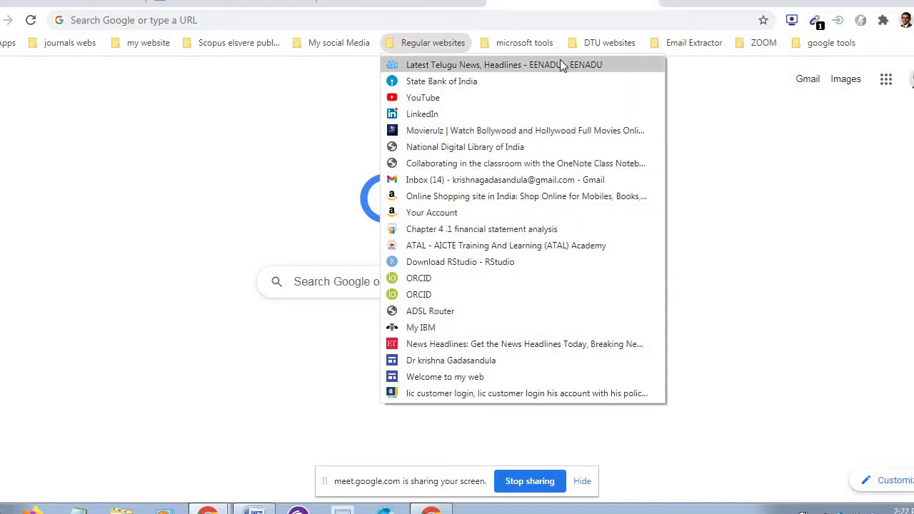
pyautogui.moveTo(547, 53)
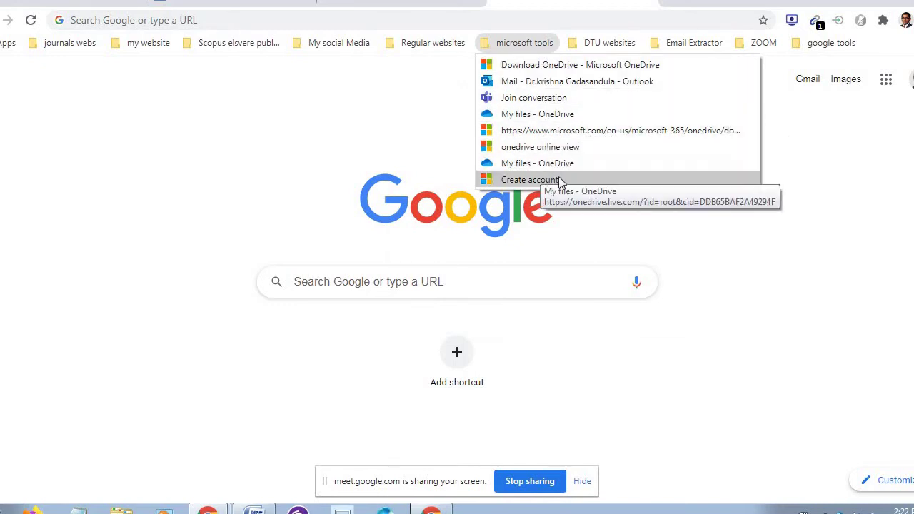
pyautogui.click(821, 149)
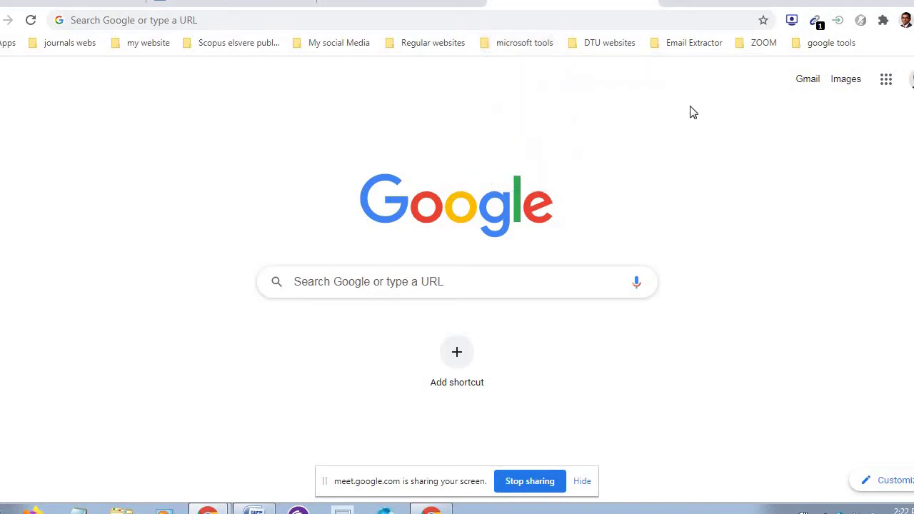
pyautogui.click(620, 41)
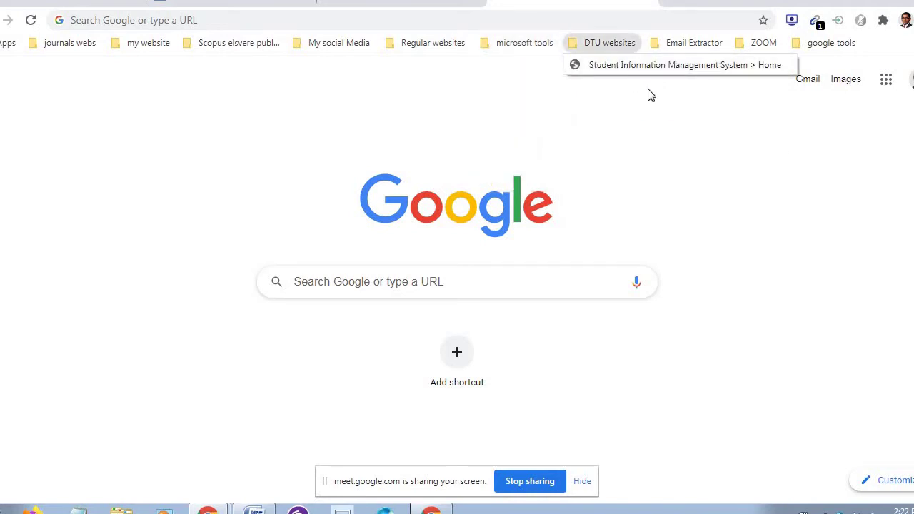
pyautogui.moveTo(714, 50)
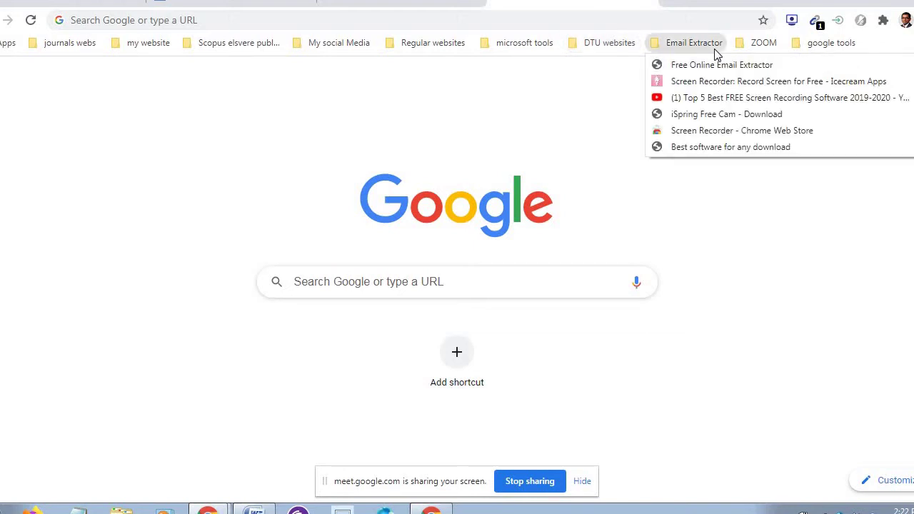
pyautogui.moveTo(758, 45)
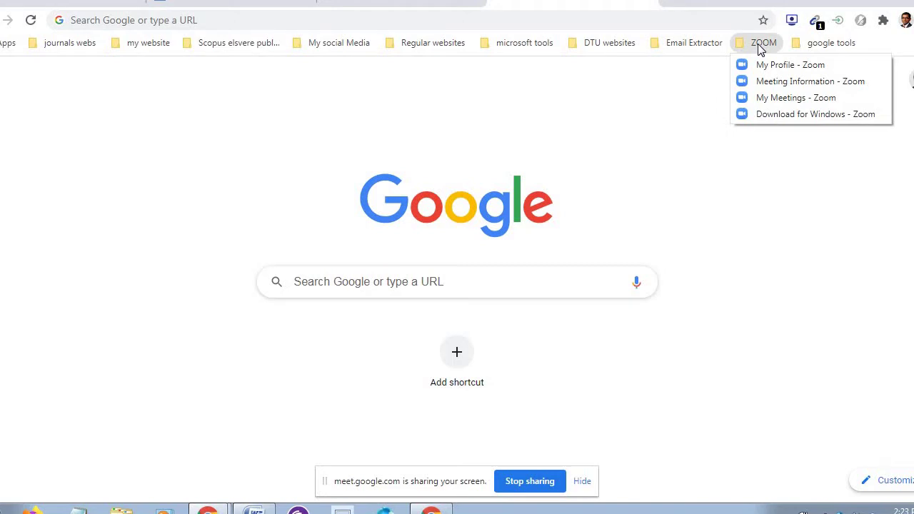
pyautogui.moveTo(830, 50)
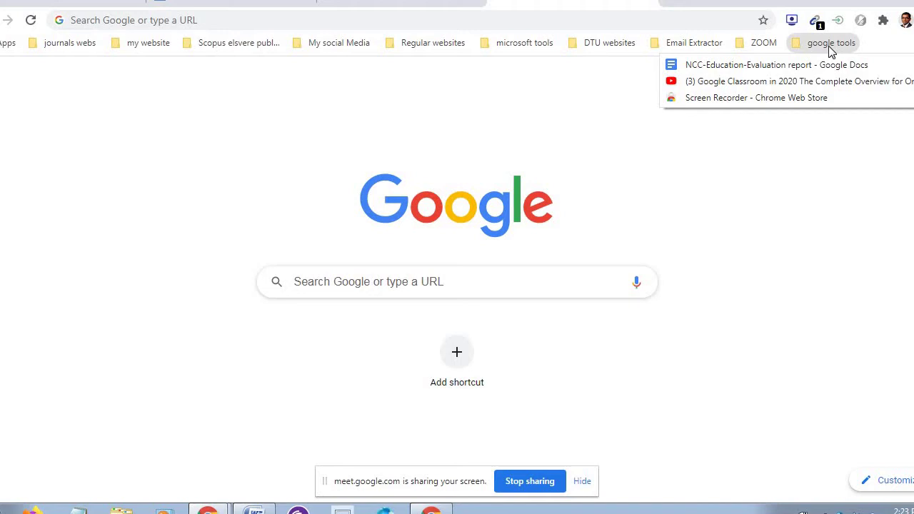
pyautogui.click(817, 185)
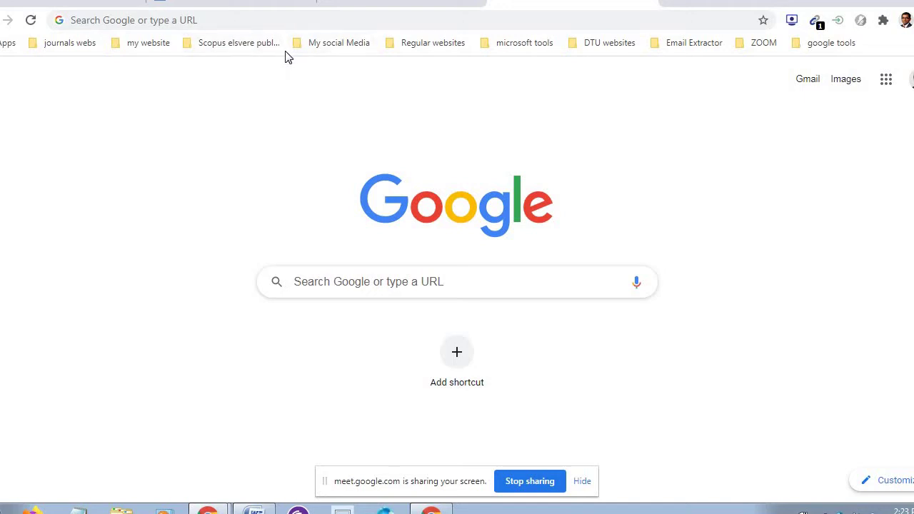
# - Add a folder named 'Todays session webs' to the bookmarks bar via Add folder and save it
pyautogui.rightClick(286, 52)
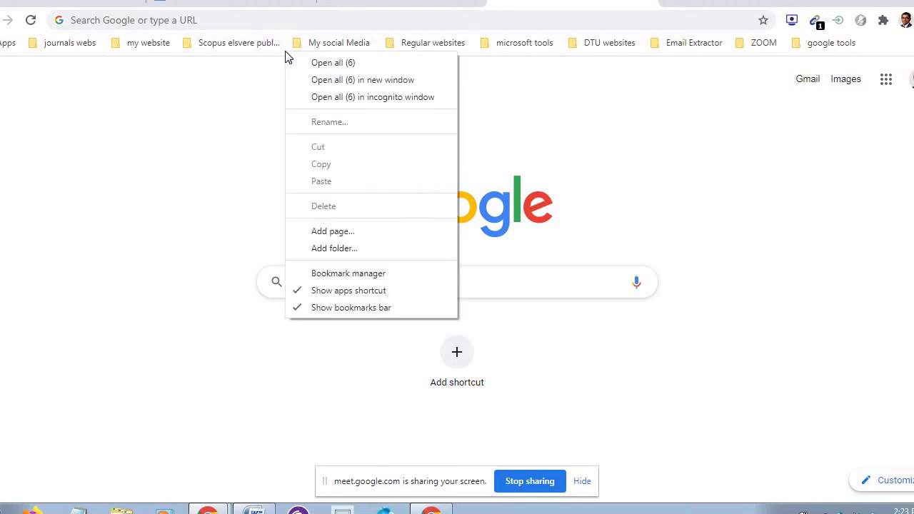
pyautogui.click(330, 250)
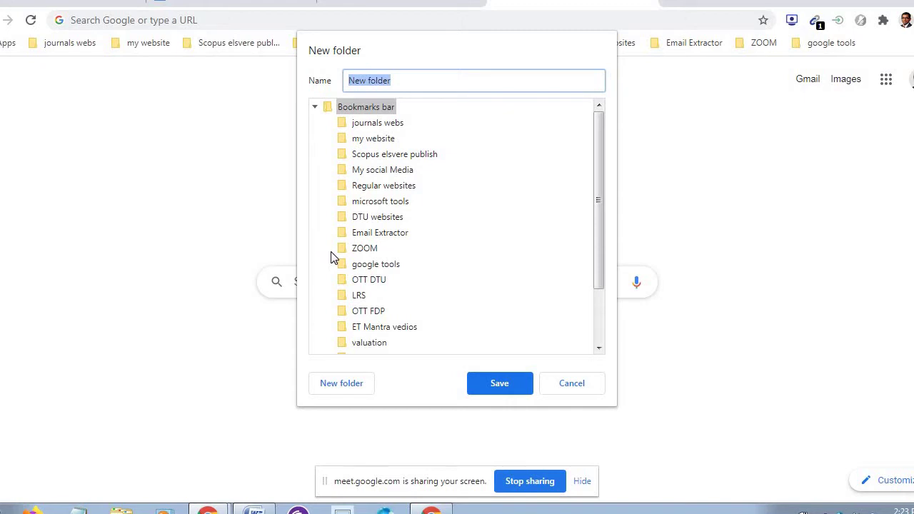
pyautogui.write('Toda')
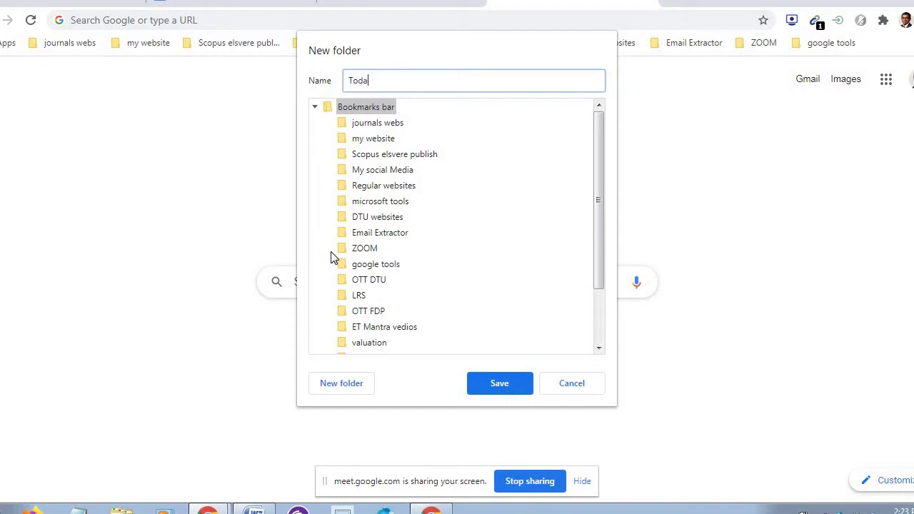
pyautogui.write('ys session webs')
pyautogui.click(499, 384)
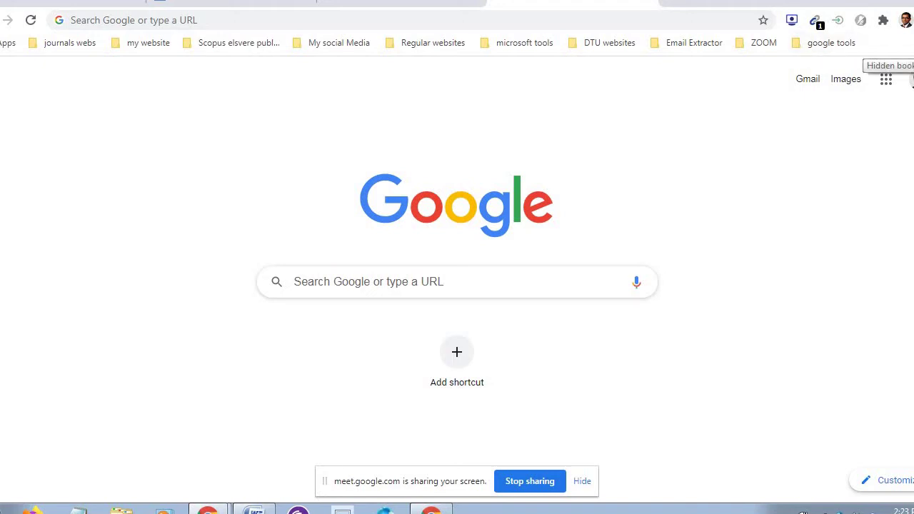
# - Drag Todays session webs from the » overflow list onto the bar right after My social Media
pyautogui.click(910, 43)
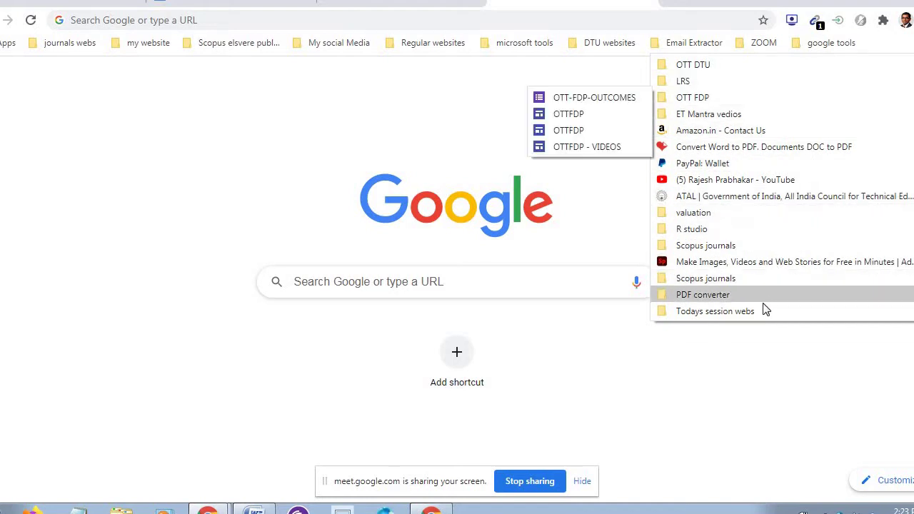
pyautogui.moveTo(762, 313)
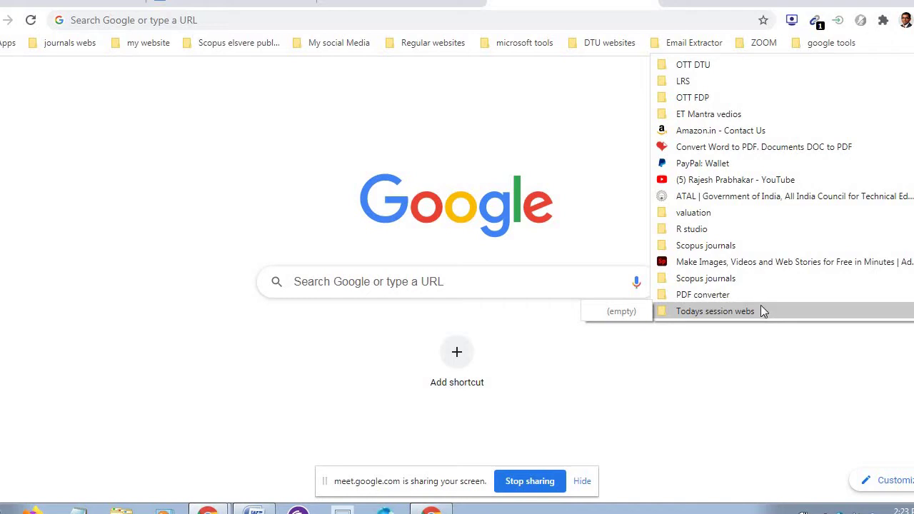
pyautogui.click(568, 203)
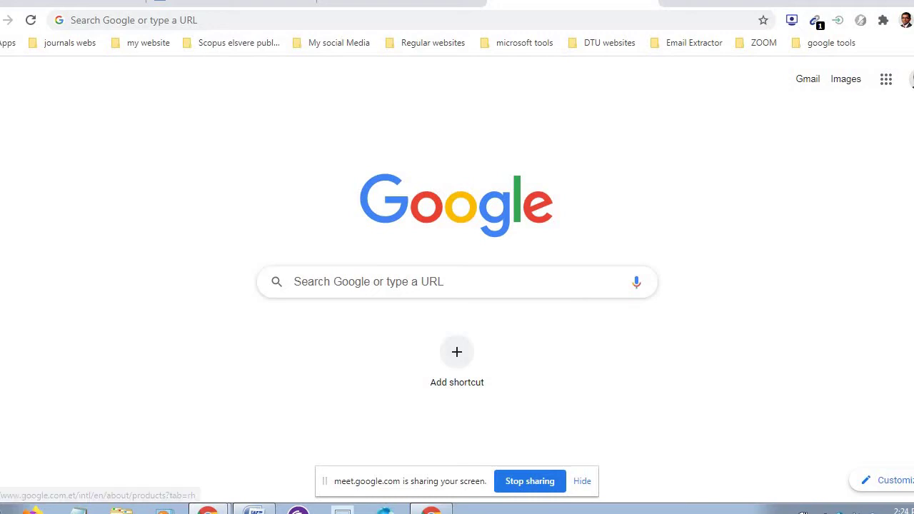
pyautogui.click(905, 42)
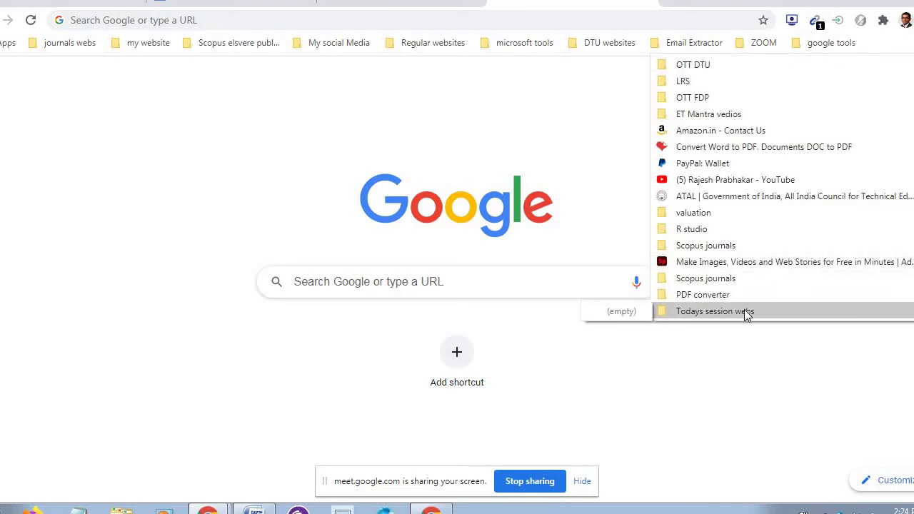
pyautogui.moveTo(744, 304)
pyautogui.mouseDown()
pyautogui.moveTo(575, 186)
pyautogui.moveTo(554, 138)
pyautogui.moveTo(464, 85)
pyautogui.moveTo(381, 57)
pyautogui.moveTo(280, 51)
pyautogui.moveTo(383, 45)
pyautogui.mouseUp()
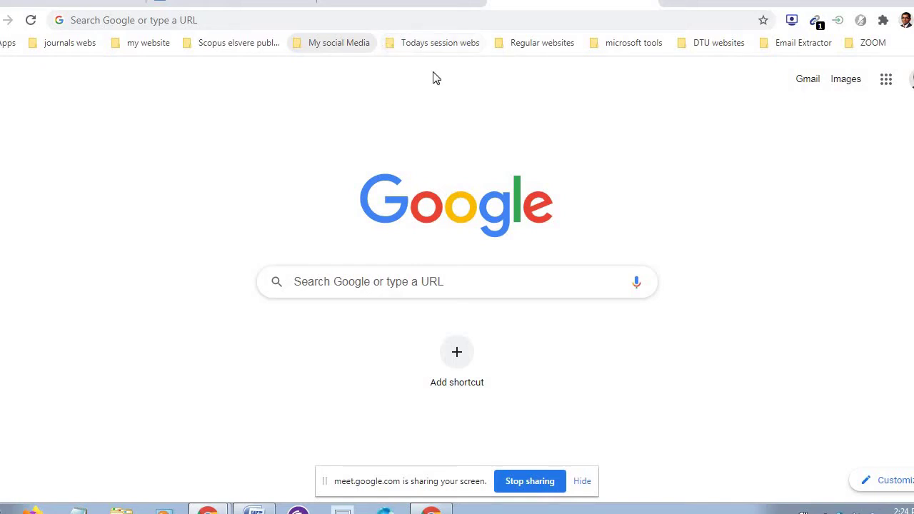
# - Search Google from the address bar for 'how to use google chrome'
pyautogui.click(241, 23)
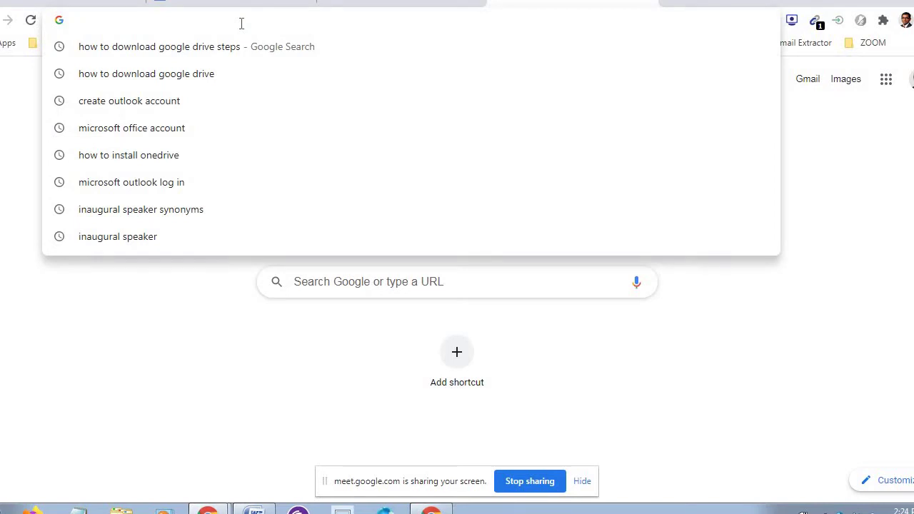
pyautogui.write('how to use ')
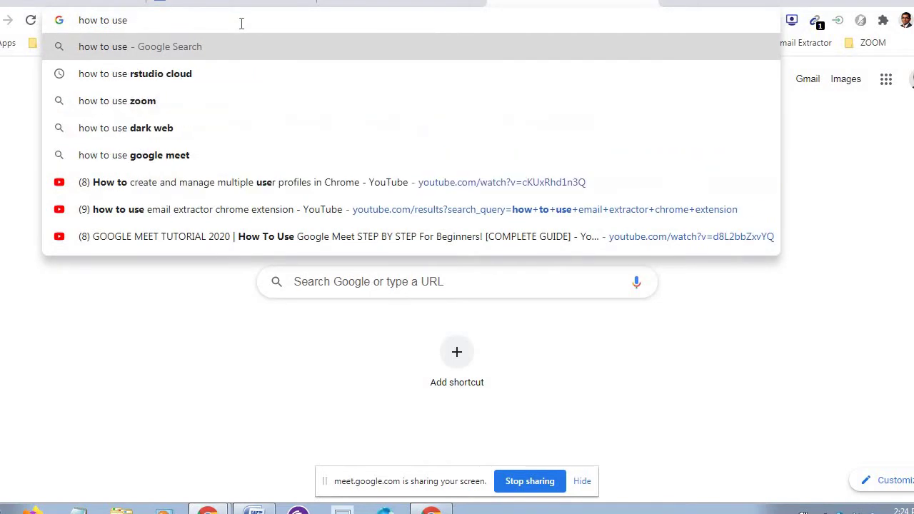
pyautogui.write('gogo')
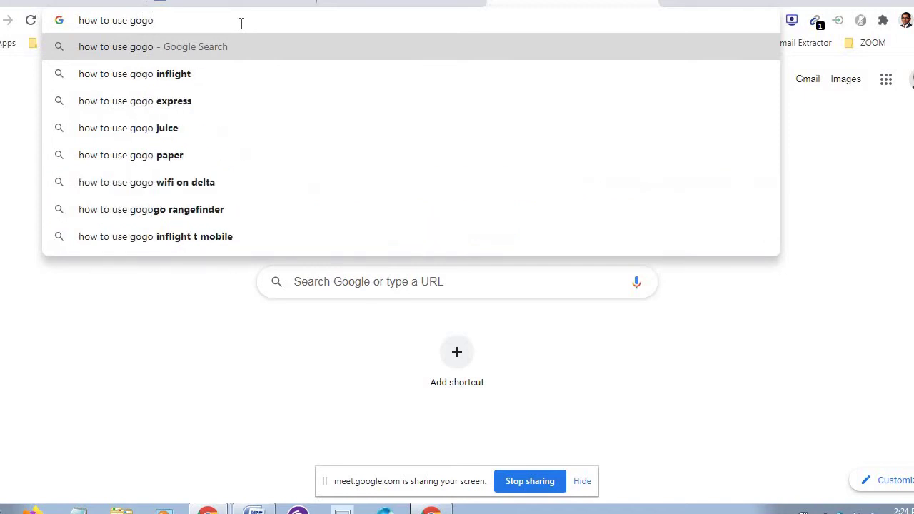
pyautogui.press('BackSpace')
pyautogui.press('BackSpace')
pyautogui.write('ogl')
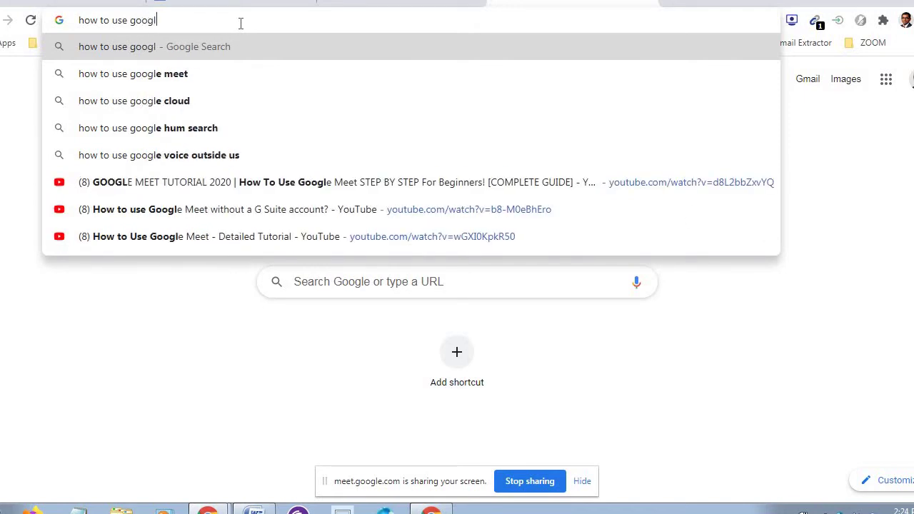
pyautogui.write('e cho')
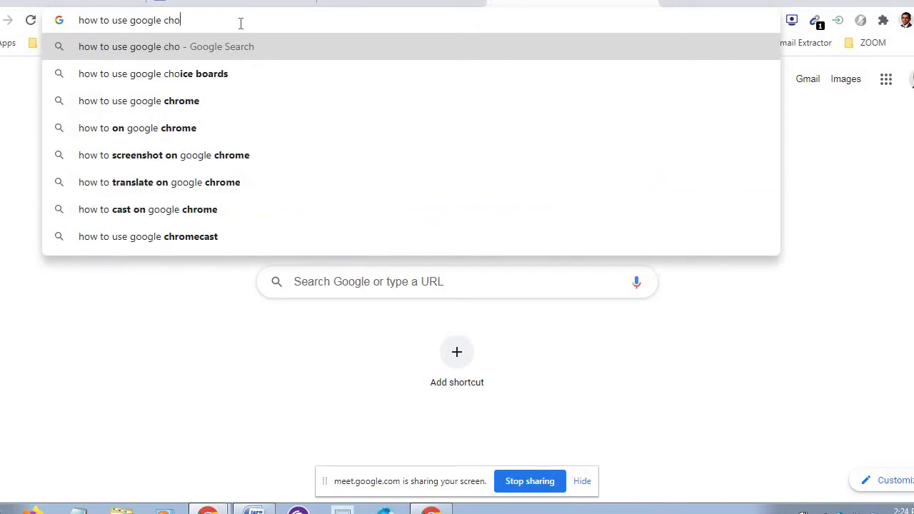
pyautogui.press('BackSpace')
pyautogui.write('rome')
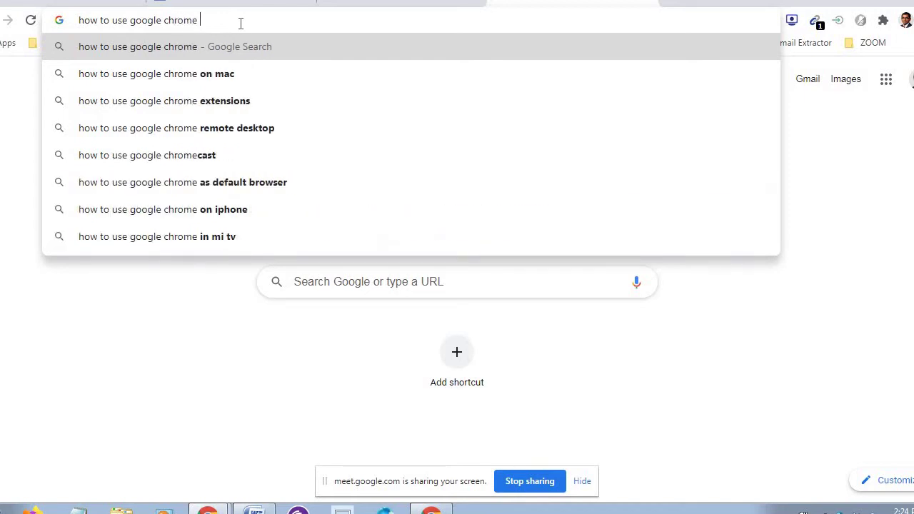
pyautogui.click(235, 47)
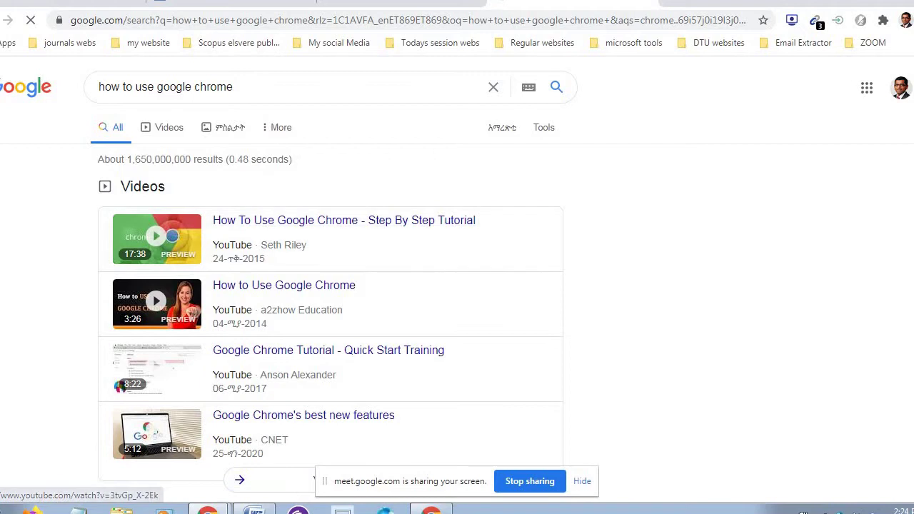
# - Open the GCFLearnFree 'Getting Started with Google Chrome' result and bookmark it into Todays session webs
pyautogui.scroll(-5, 569, 361)
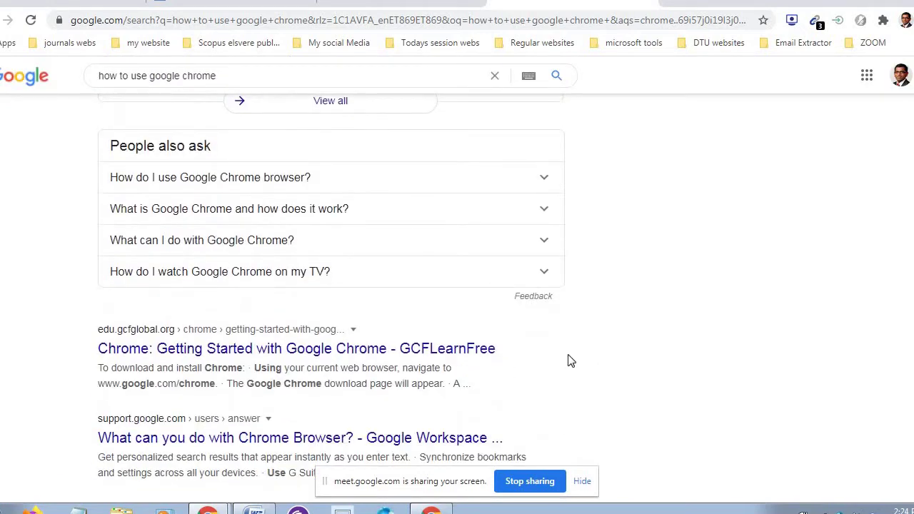
pyautogui.click(395, 355)
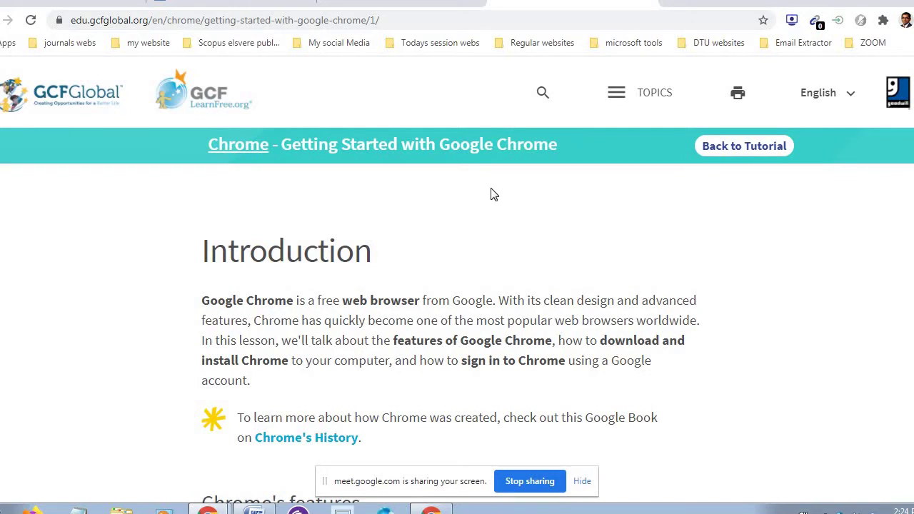
pyautogui.click(319, 26)
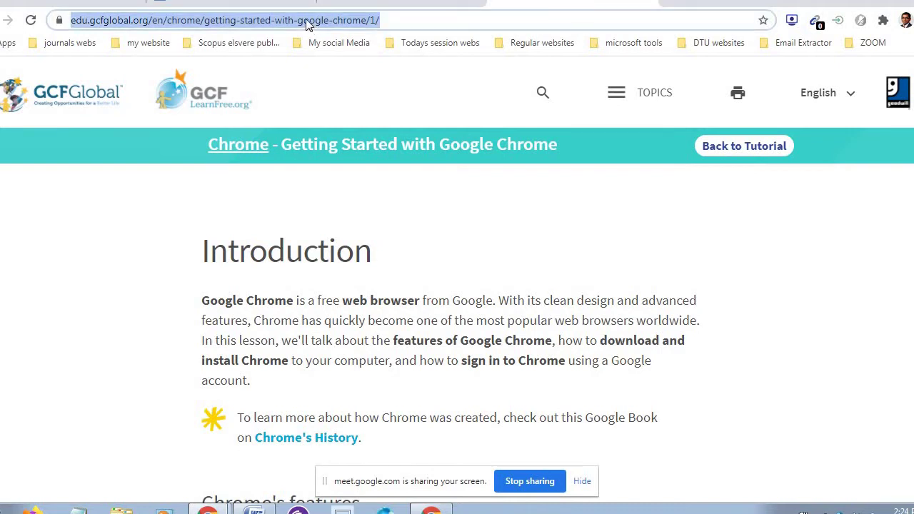
pyautogui.moveTo(307, 24); pyautogui.dragTo(438, 47)
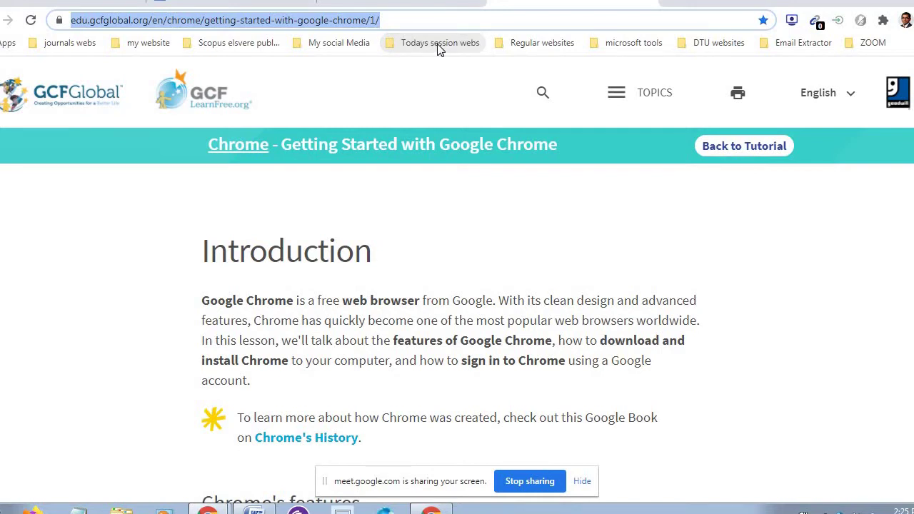
# - Rename the new tutorial bookmark in Todays session webs to 'How to use google chrome'
pyautogui.click(448, 46)
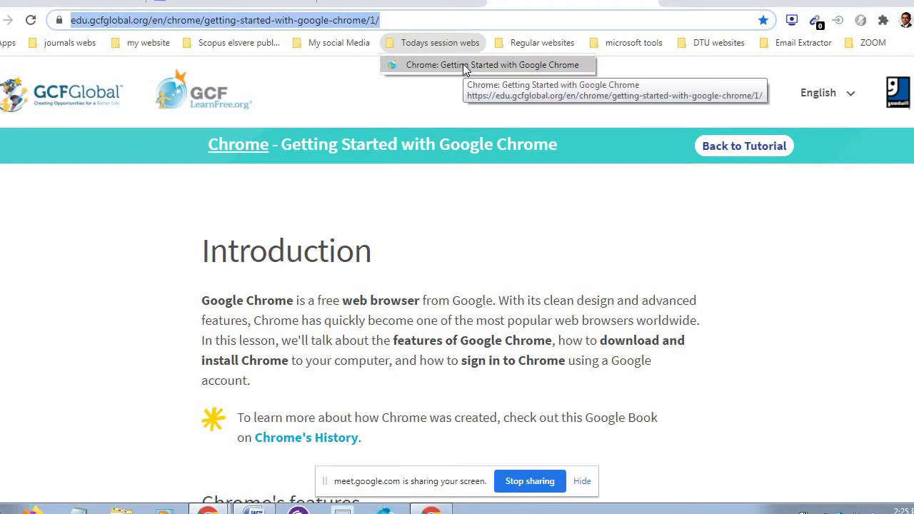
pyautogui.rightClick(463, 65)
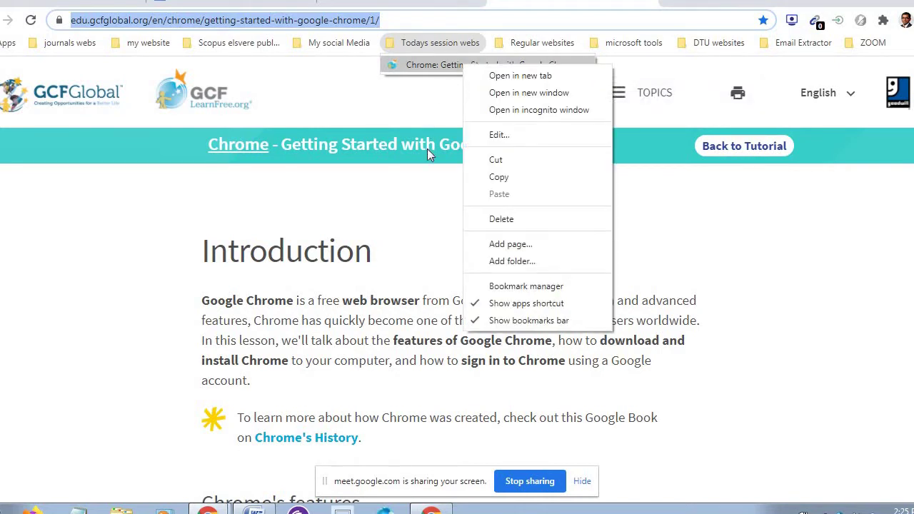
pyautogui.click(498, 135)
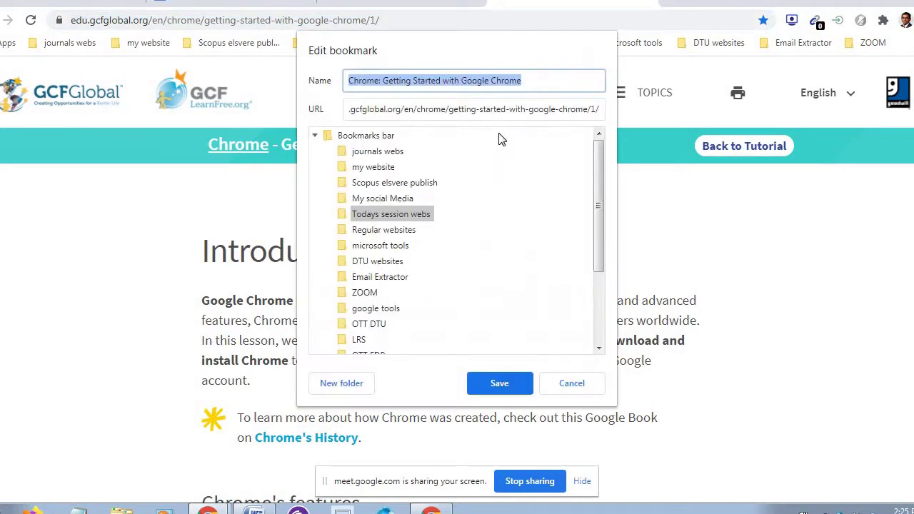
pyautogui.write('How')
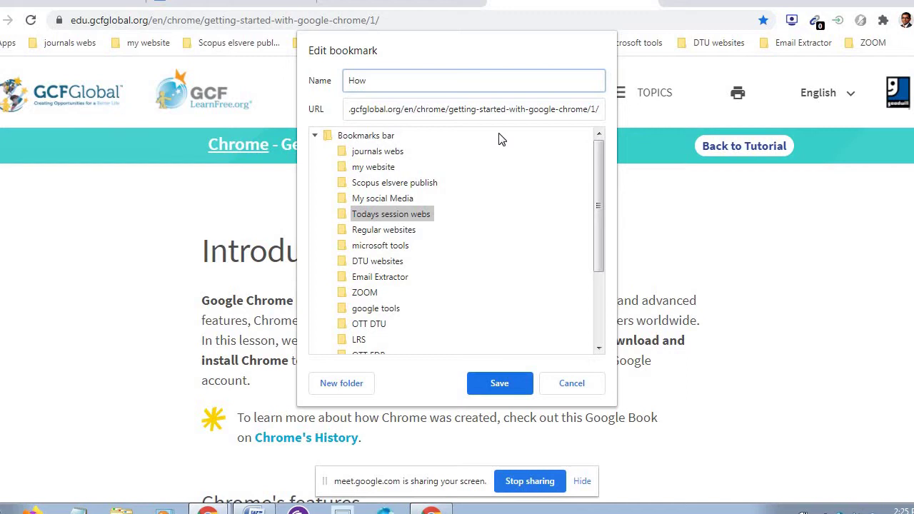
pyautogui.write(' to use google chrome')
pyautogui.click(497, 384)
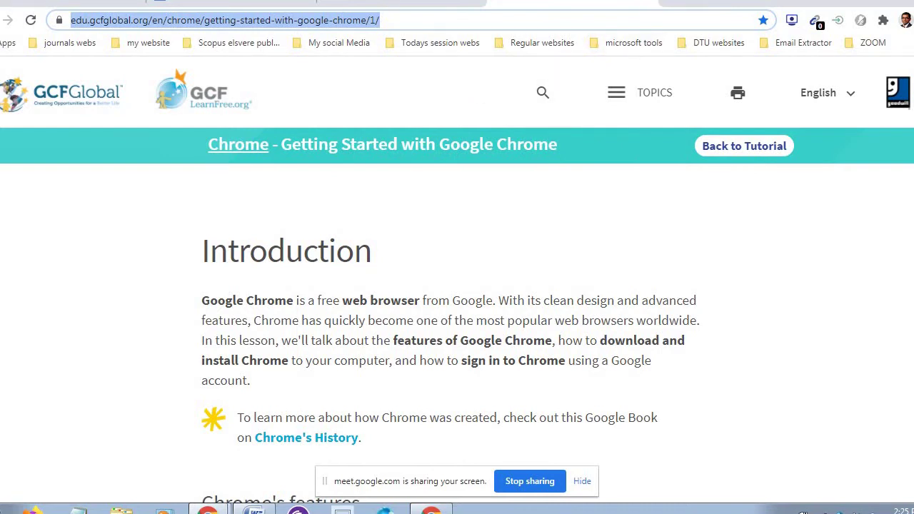
# - On a new tab, open the 'How to use google chrome' bookmark from Todays session webs
pyautogui.click(429, 6)
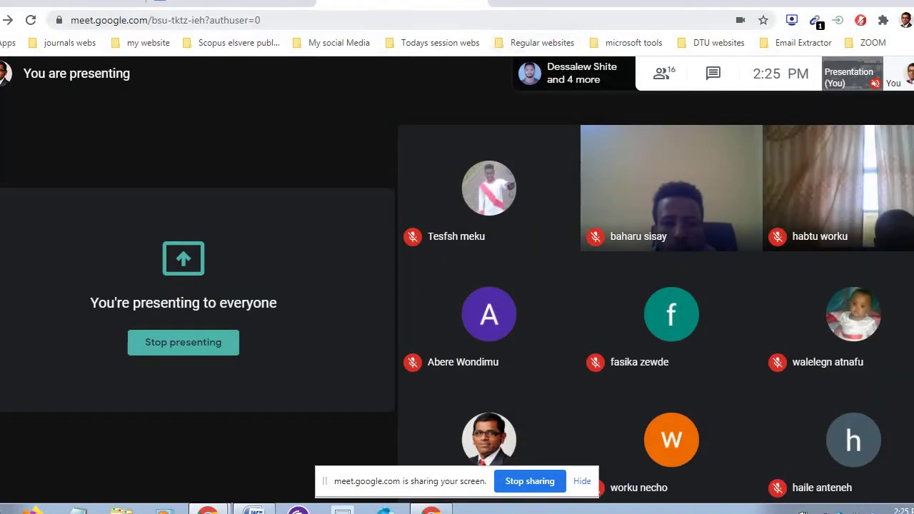
pyautogui.hotkey('ctrl', 't')
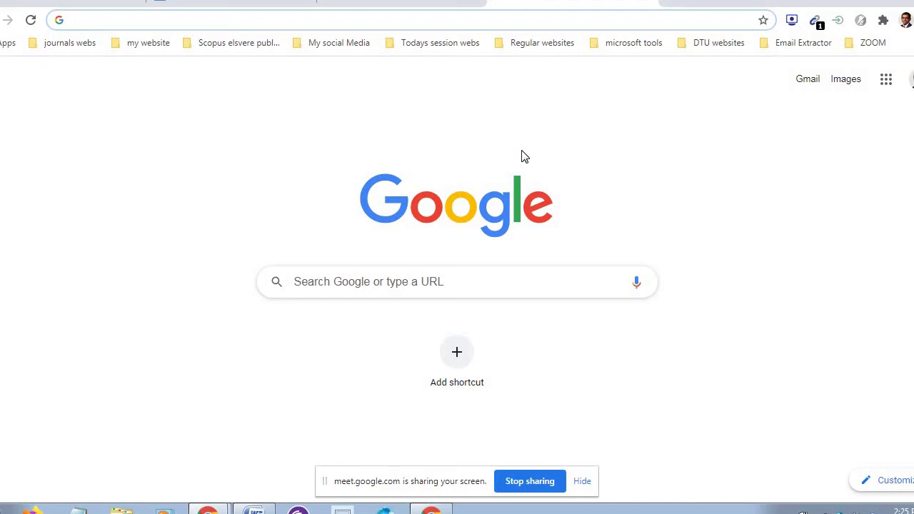
pyautogui.click(449, 44)
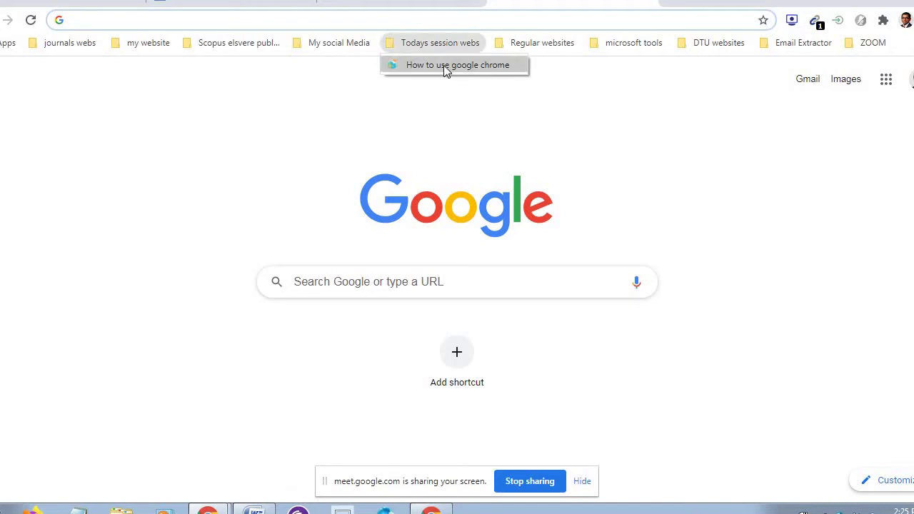
pyautogui.click(445, 68)
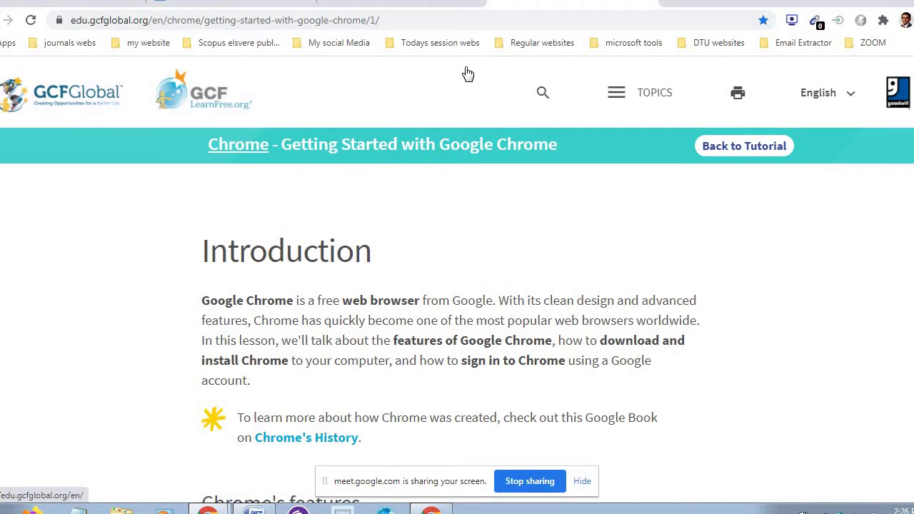
# - Browse the My social Media and other bookmark folders, then go to the GCFGlobal home page
pyautogui.click(343, 44)
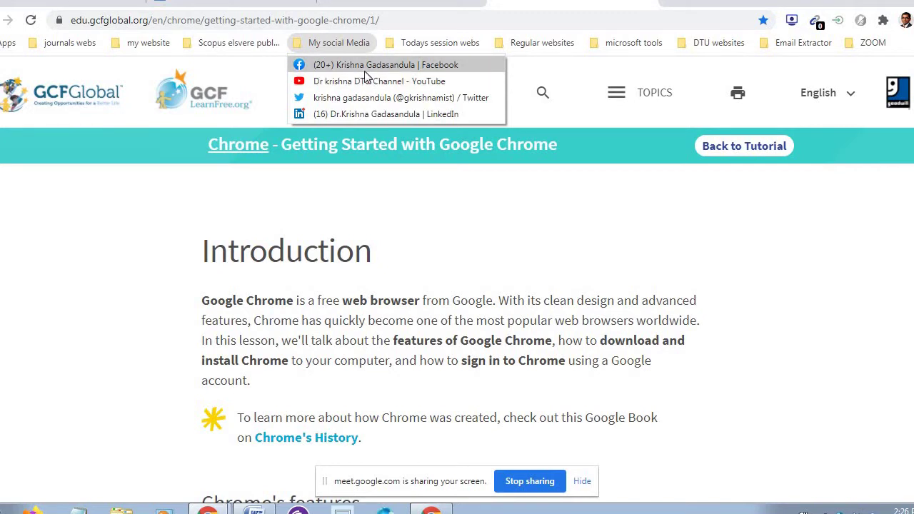
pyautogui.moveTo(252, 50)
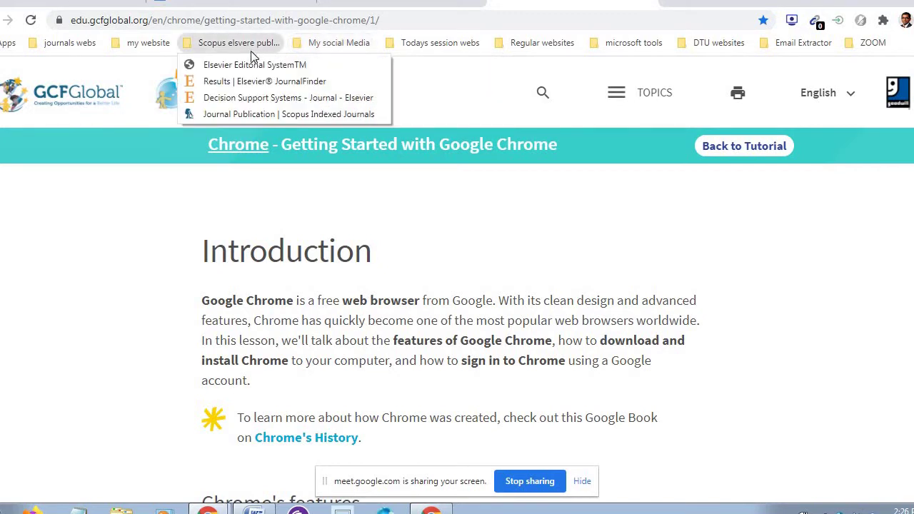
pyautogui.moveTo(148, 49)
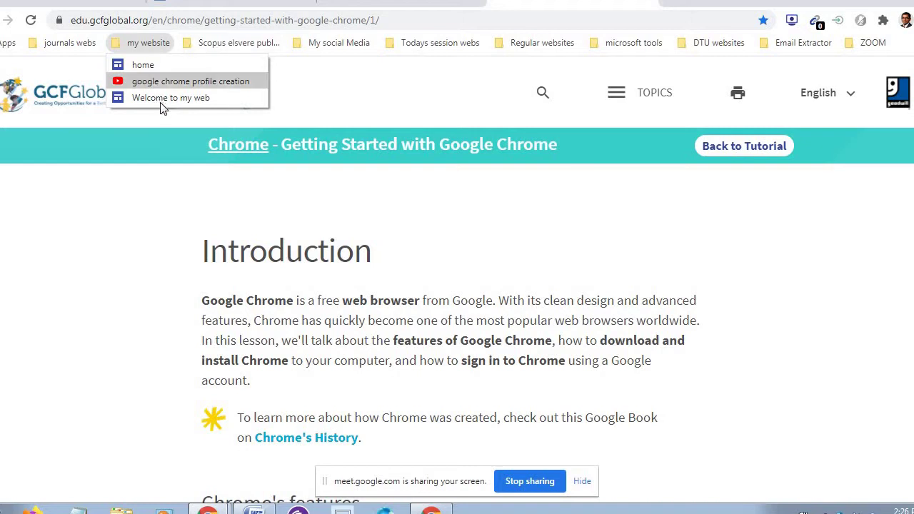
pyautogui.click(406, 95)
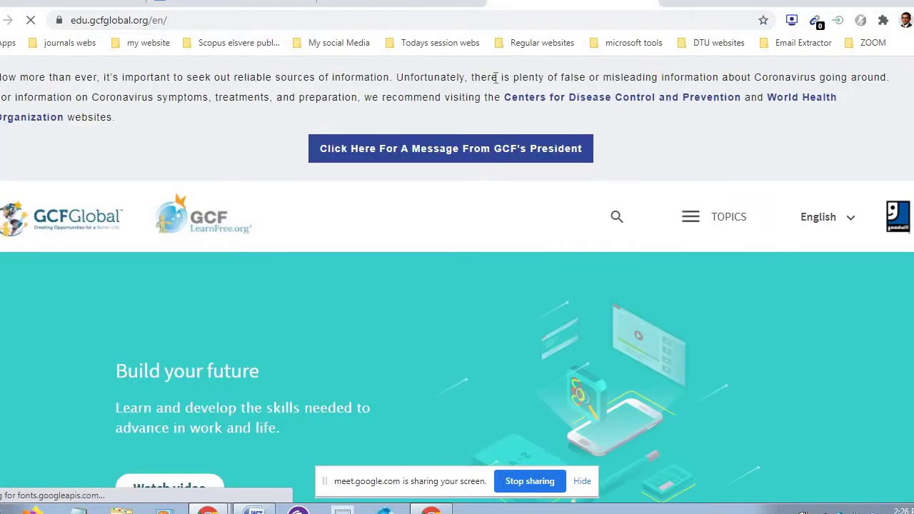
# - Close the GCFGlobal tab and check the profile's sync status from a fresh new tab
pyautogui.click(647, 1)
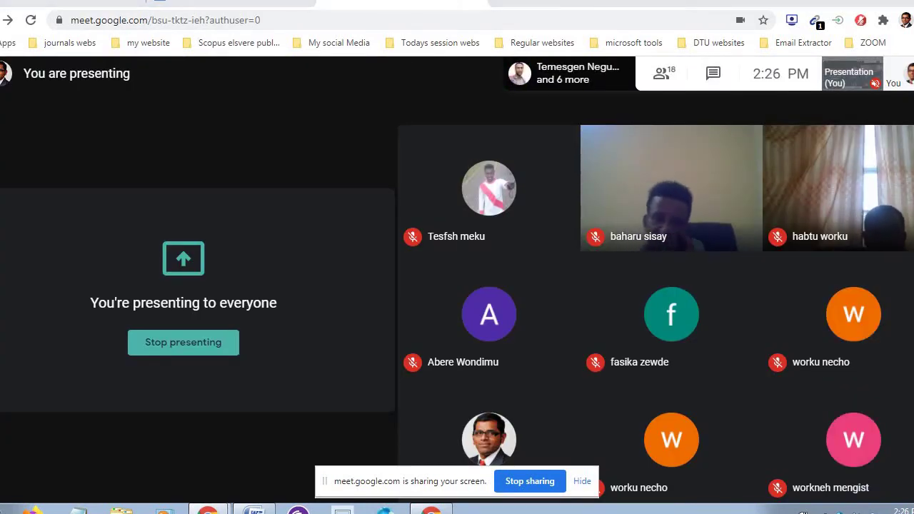
pyautogui.click(499, 1)
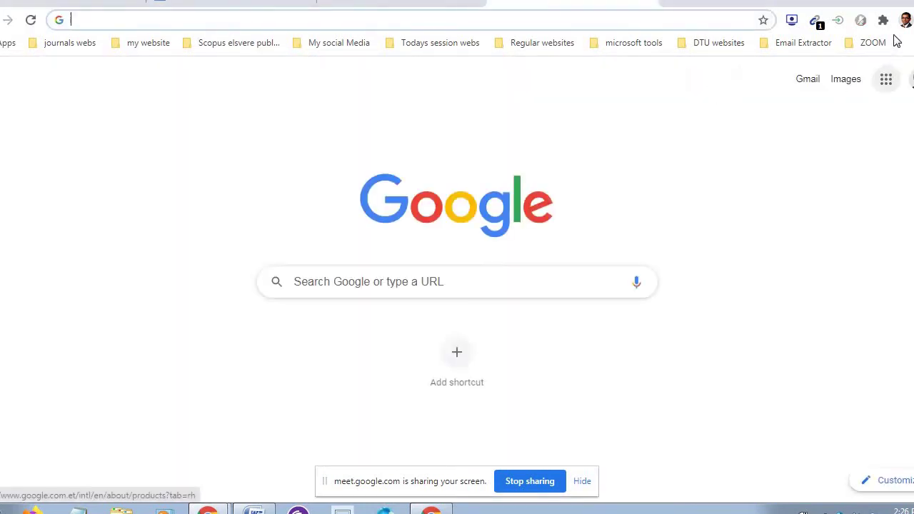
pyautogui.click(905, 20)
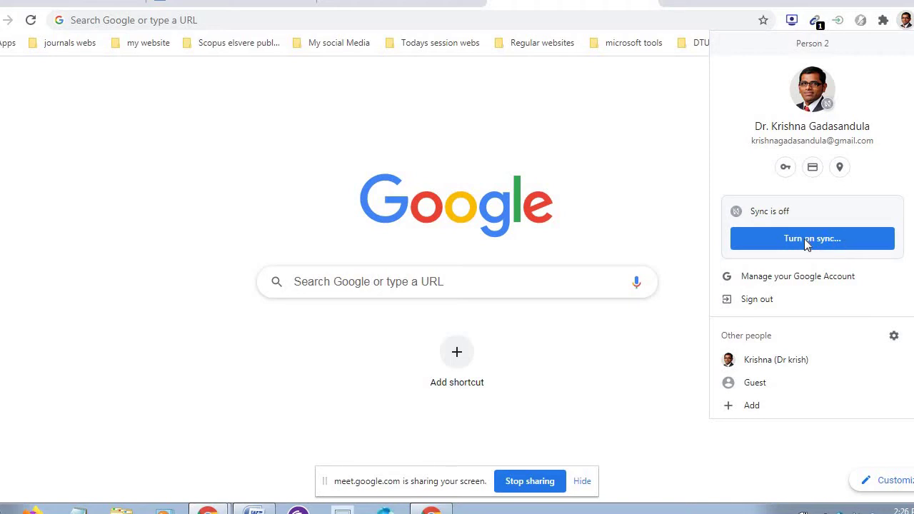
pyautogui.click(558, 76)
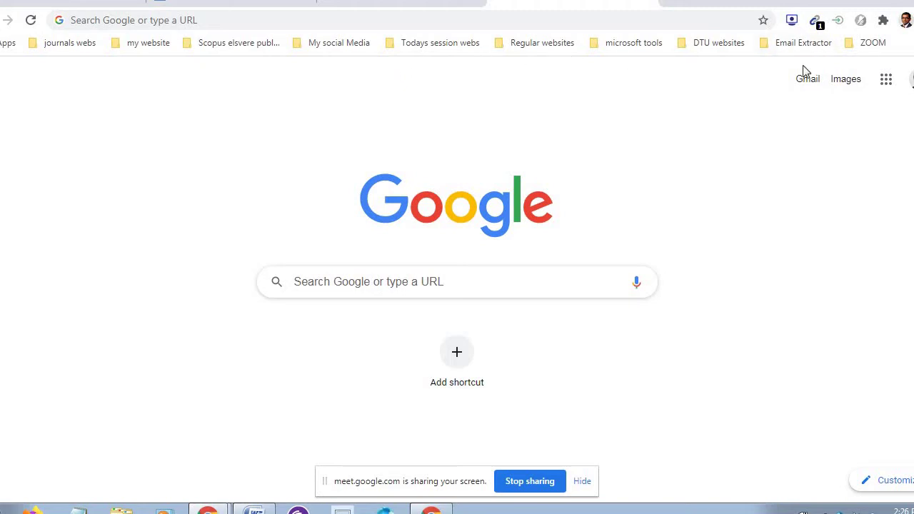
pyautogui.click(905, 20)
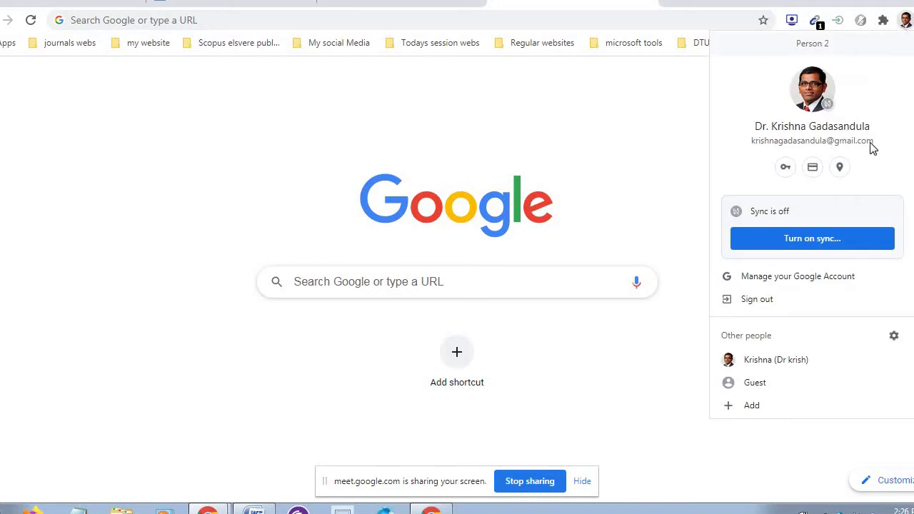
pyautogui.click(677, 140)
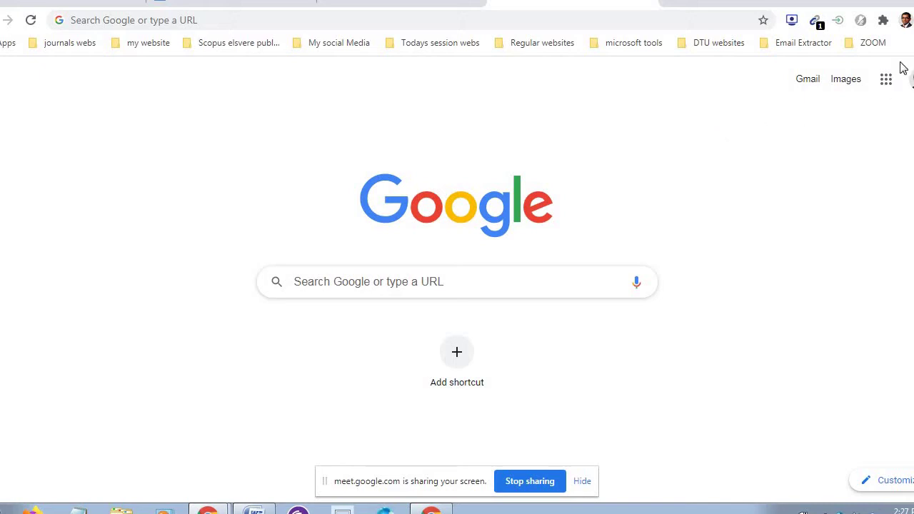
pyautogui.click(905, 21)
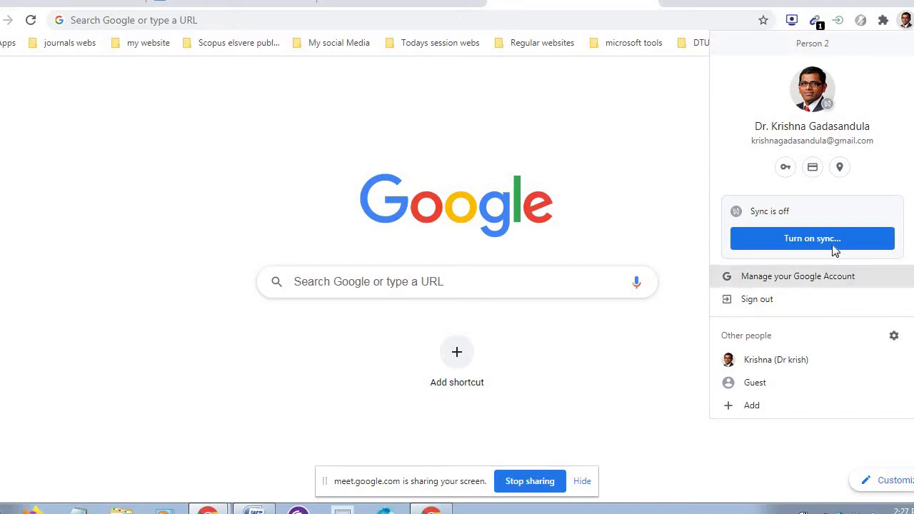
pyautogui.click(582, 139)
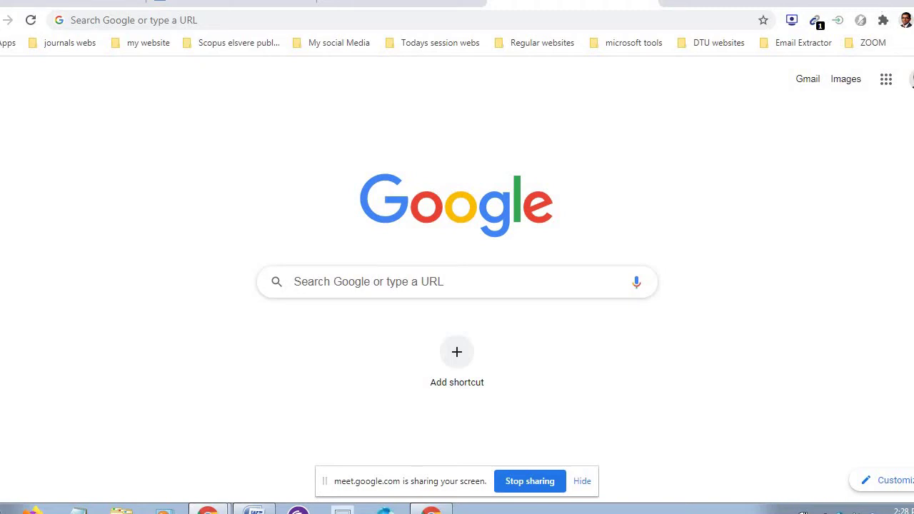
# - Minimise Chrome, refresh the desktop, and open Computer maximised showing drives C:, D: and E:
pyautogui.click(846, 2)
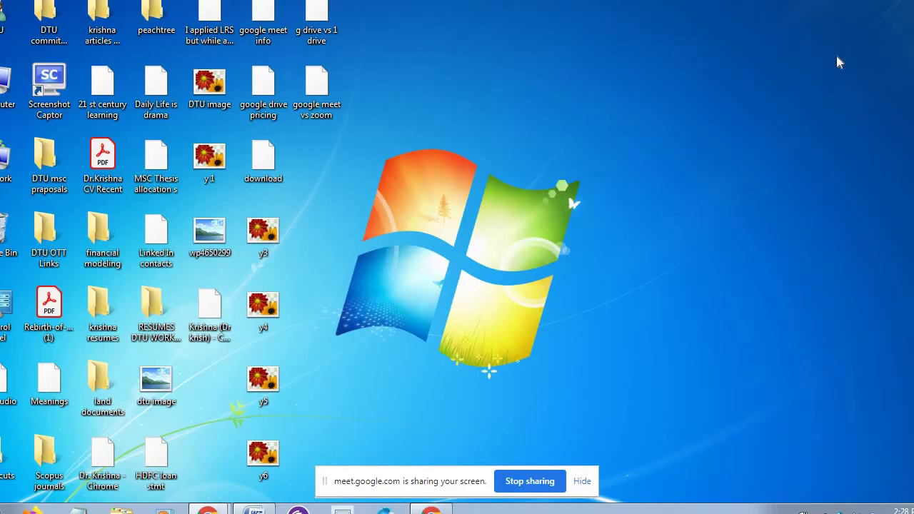
pyautogui.rightClick(541, 156)
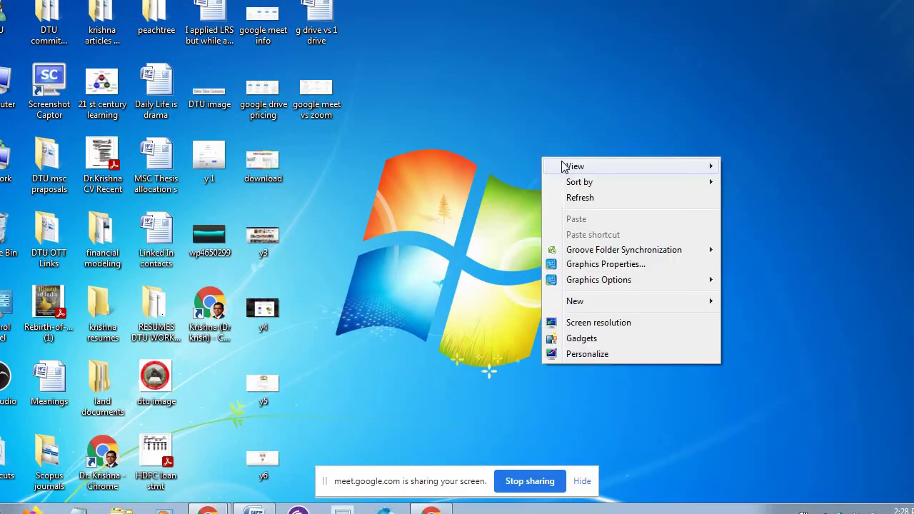
pyautogui.click(584, 202)
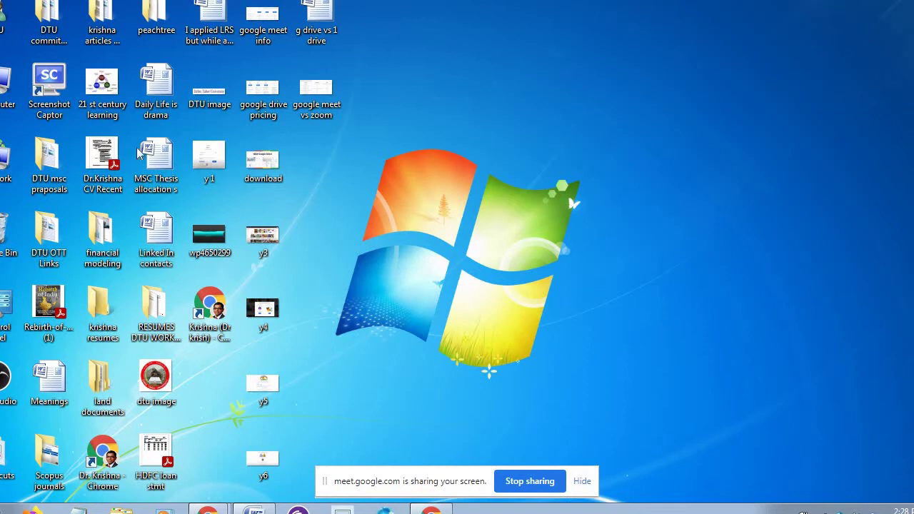
pyautogui.doubleClick(7, 105)
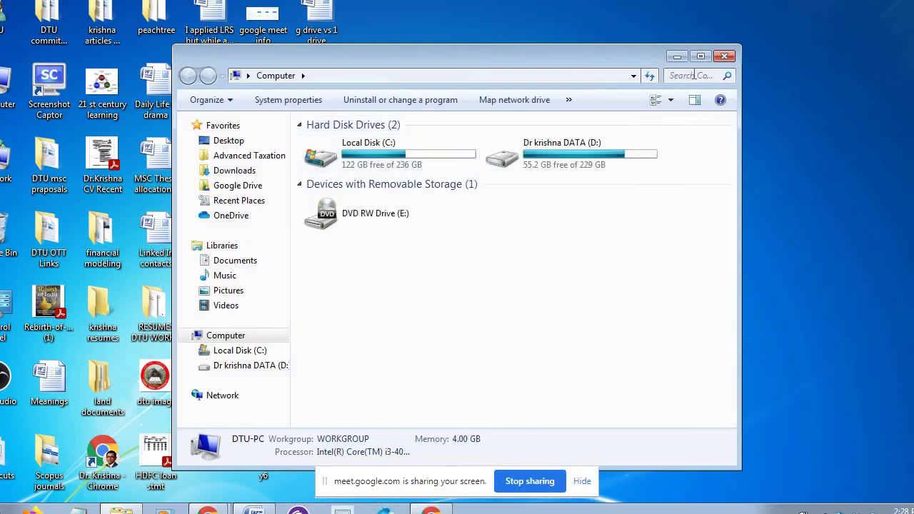
pyautogui.click(702, 59)
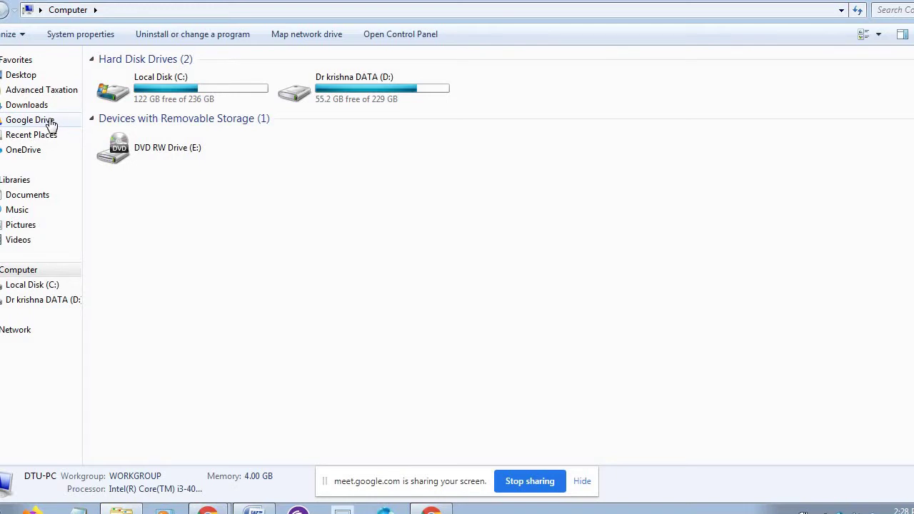
# - Open the Google Drive folder from Favorites in Windows Explorer's navigation pane
pyautogui.click(51, 125)
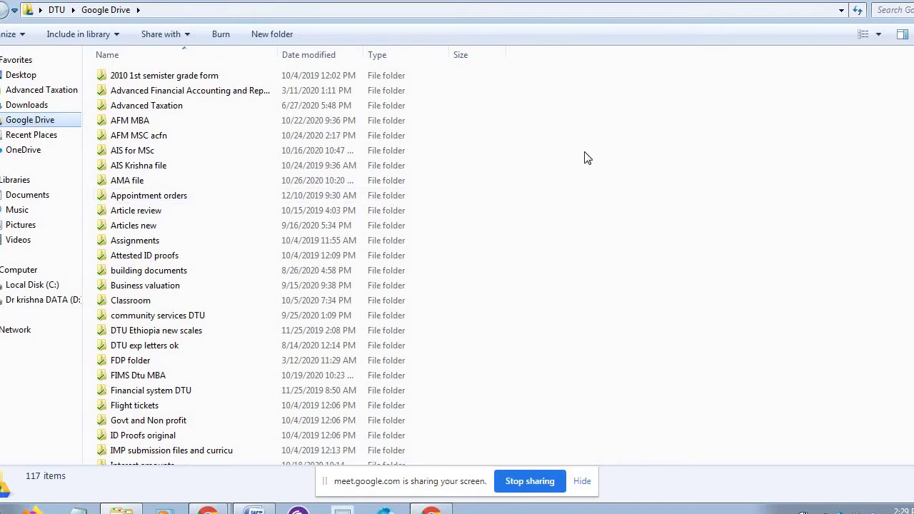
# - Create a new folder named 'Todays session' in Google Drive and locate it in the list
pyautogui.rightClick(511, 142)
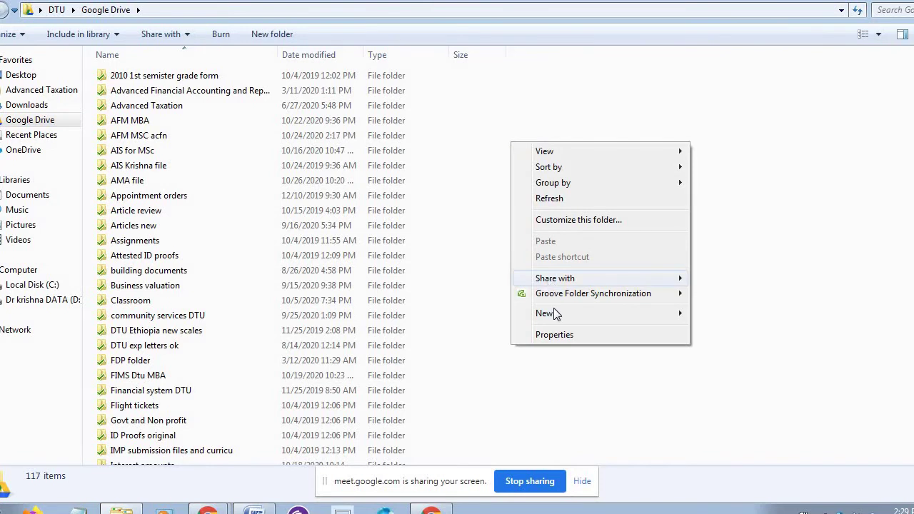
pyautogui.moveTo(559, 315)
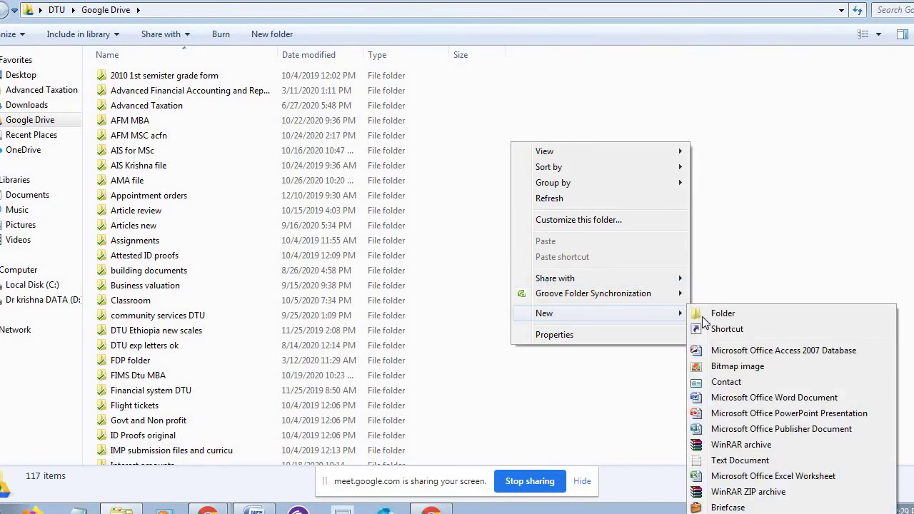
pyautogui.click(722, 314)
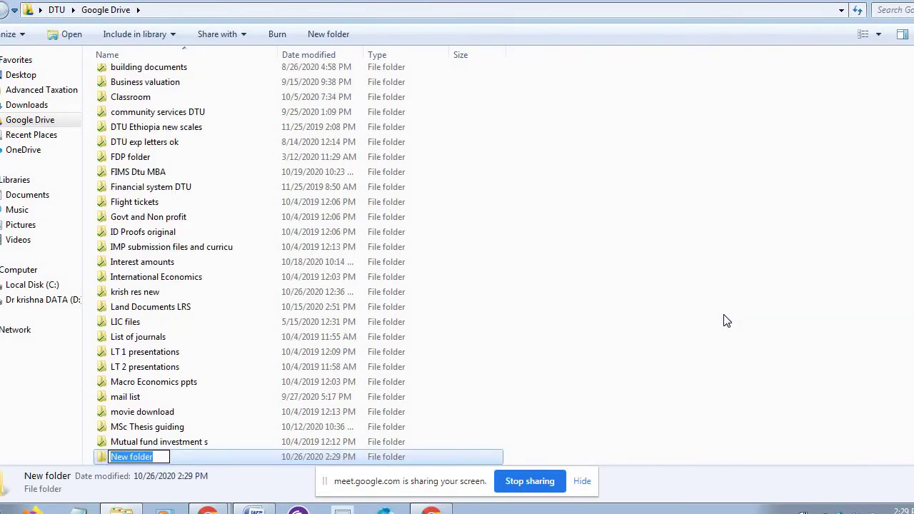
pyautogui.write('To')
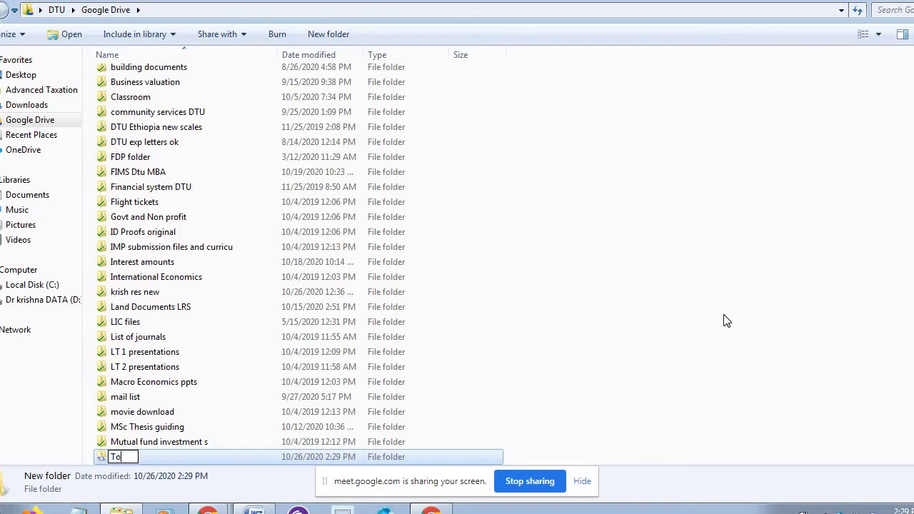
pyautogui.write('day s session')
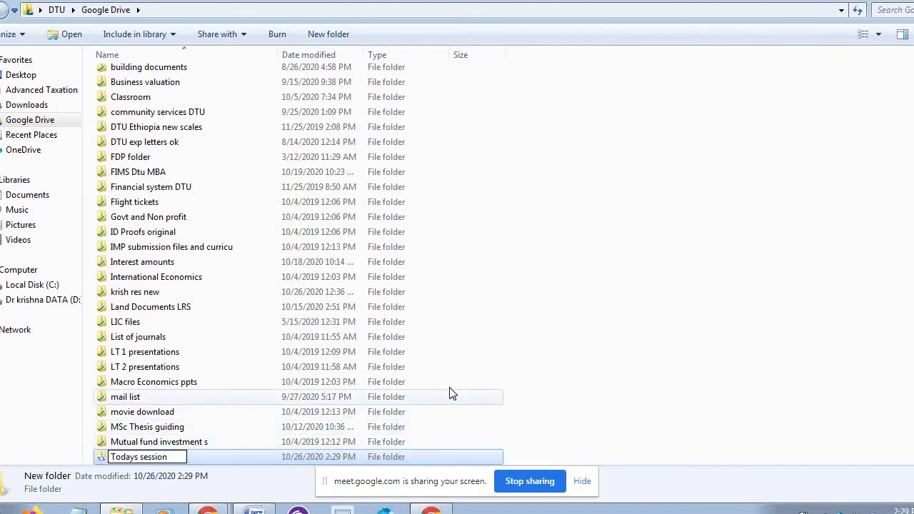
pyautogui.click(648, 323)
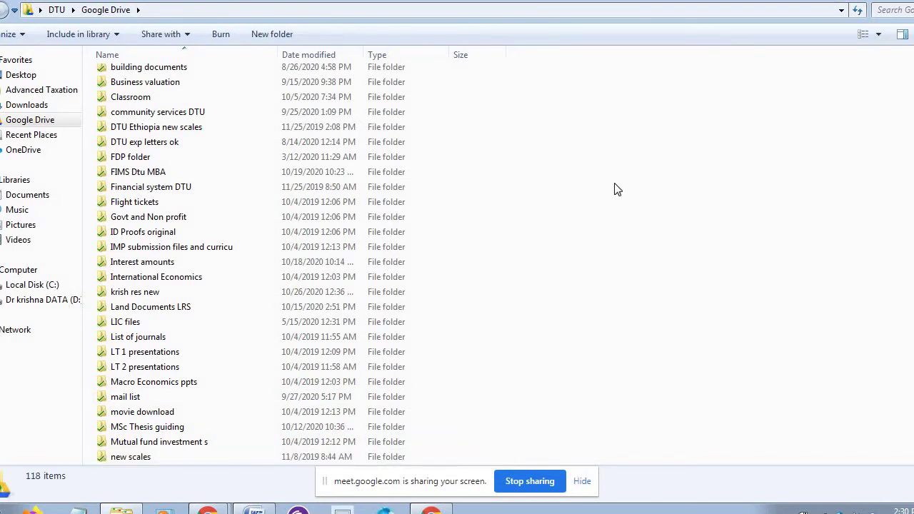
pyautogui.press('t')
pyautogui.press('t')
pyautogui.press('t')
pyautogui.press('t')
pyautogui.press('t')
pyautogui.press('t')
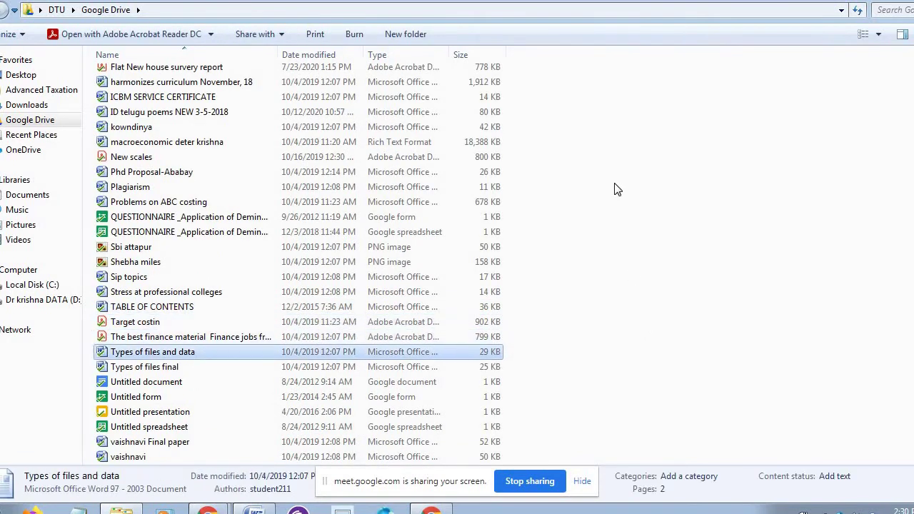
pyautogui.press('t')
pyautogui.press('t')
pyautogui.press('t')
pyautogui.press('t')
pyautogui.press('t')
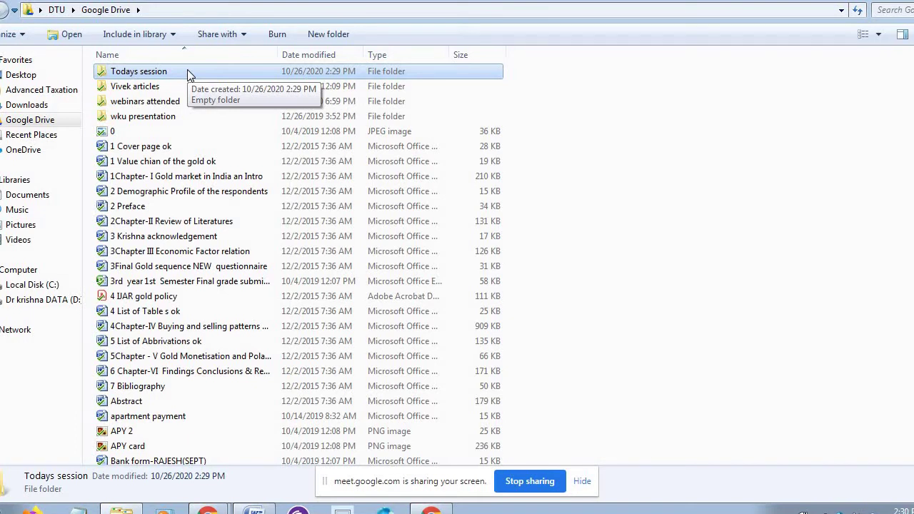
# - Open the Todays session folder and add a new PowerPoint presentation with its default name
pyautogui.doubleClick(187, 69)
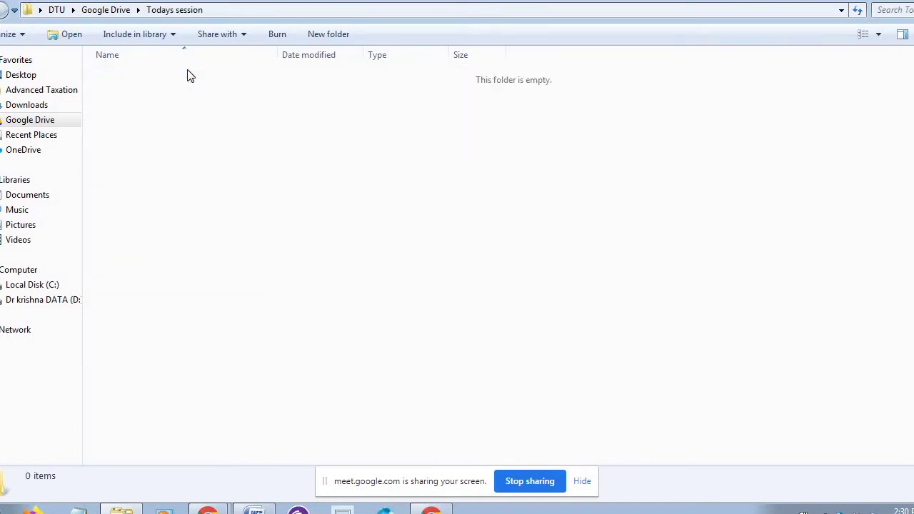
pyautogui.rightClick(162, 106)
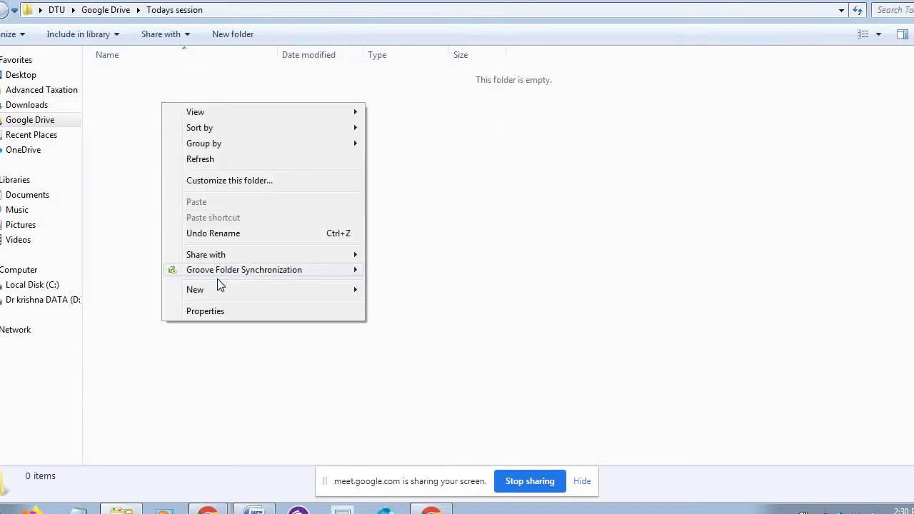
pyautogui.moveTo(224, 291)
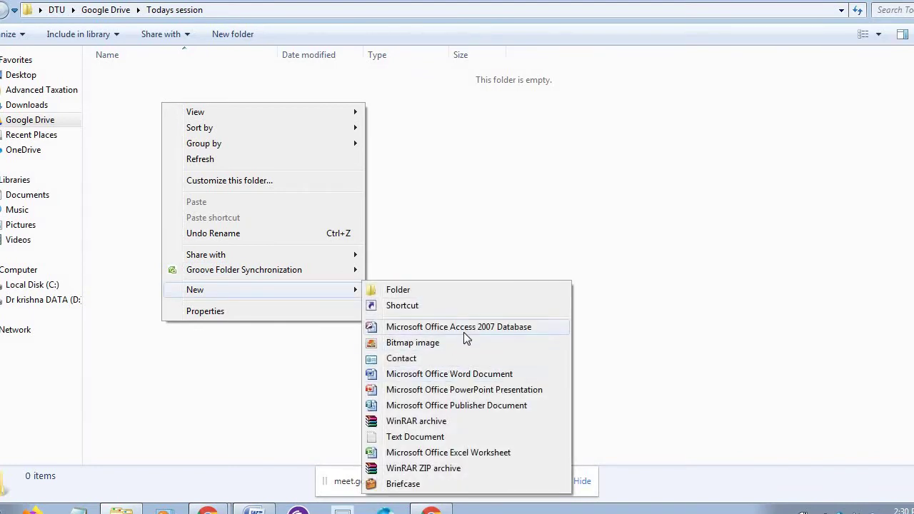
pyautogui.click(433, 390)
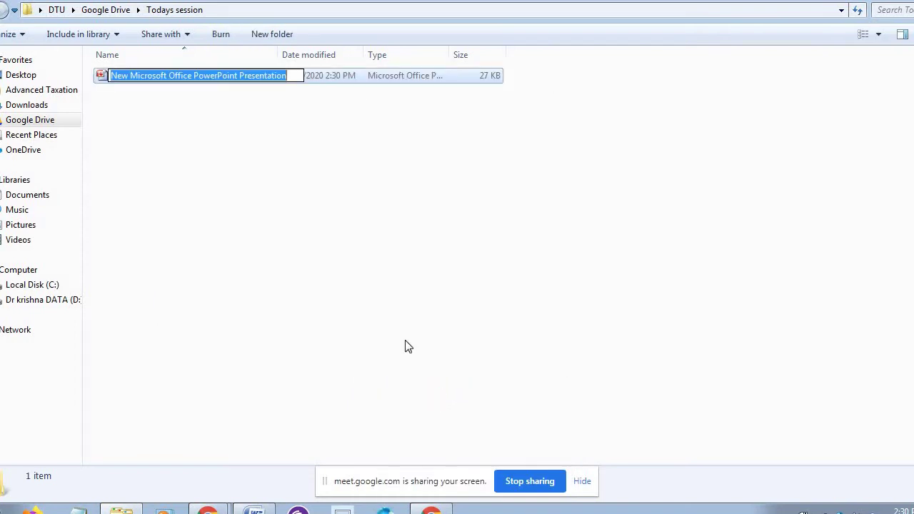
# - Add a new Word document named 'Community service' and open it
pyautogui.rightClick(193, 159)
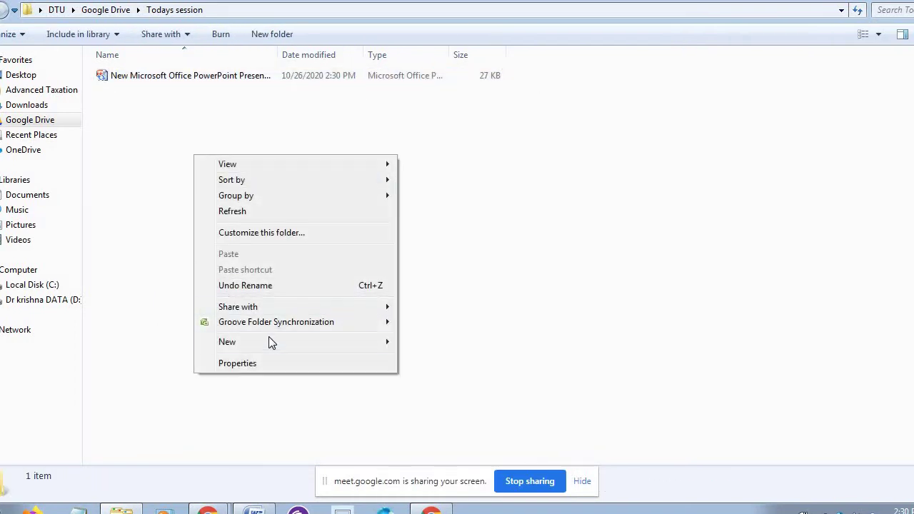
pyautogui.moveTo(268, 340)
pyautogui.click(493, 233)
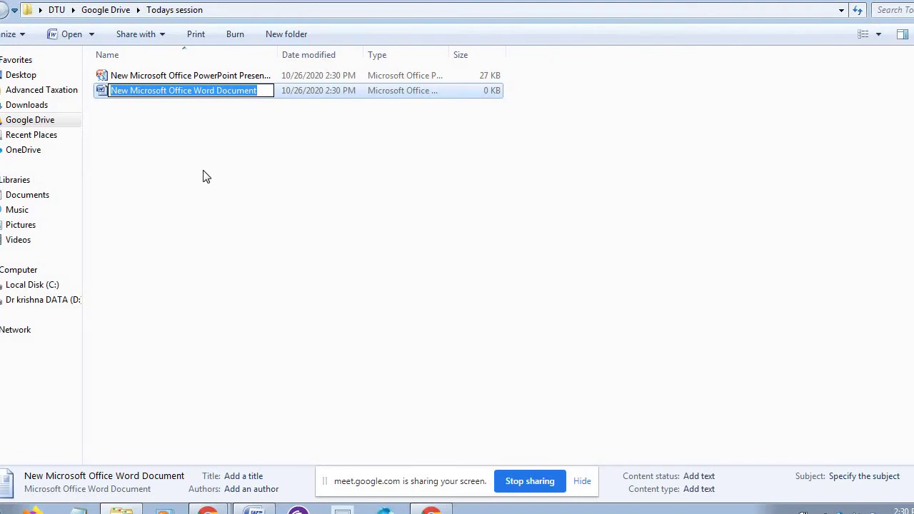
pyautogui.write('Community ')
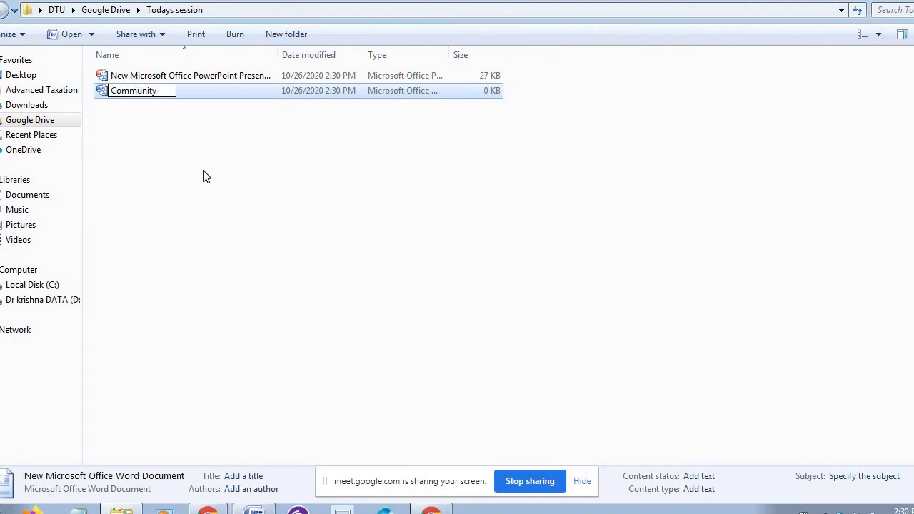
pyautogui.write('service')
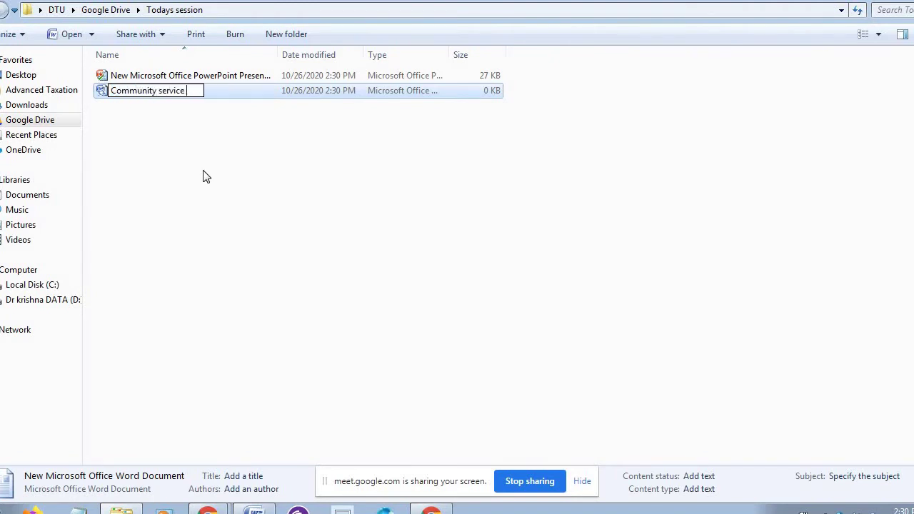
pyautogui.click(235, 181)
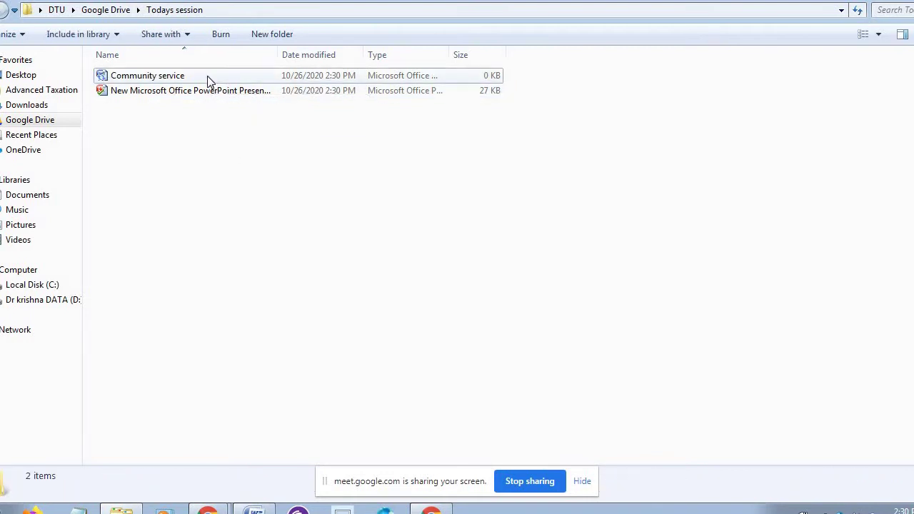
pyautogui.doubleClick(207, 75)
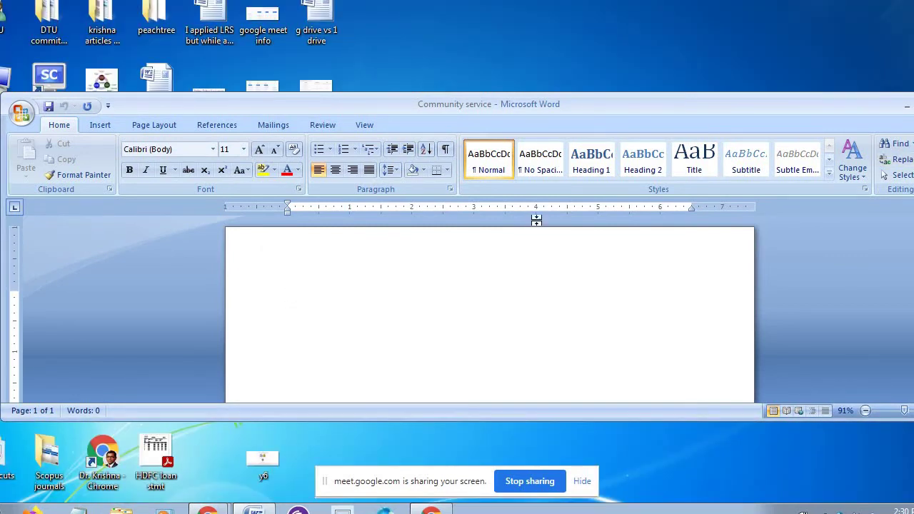
# - Move the blank Community service Word window up-left and close it
pyautogui.moveTo(826, 101); pyautogui.dragTo(721, 92)
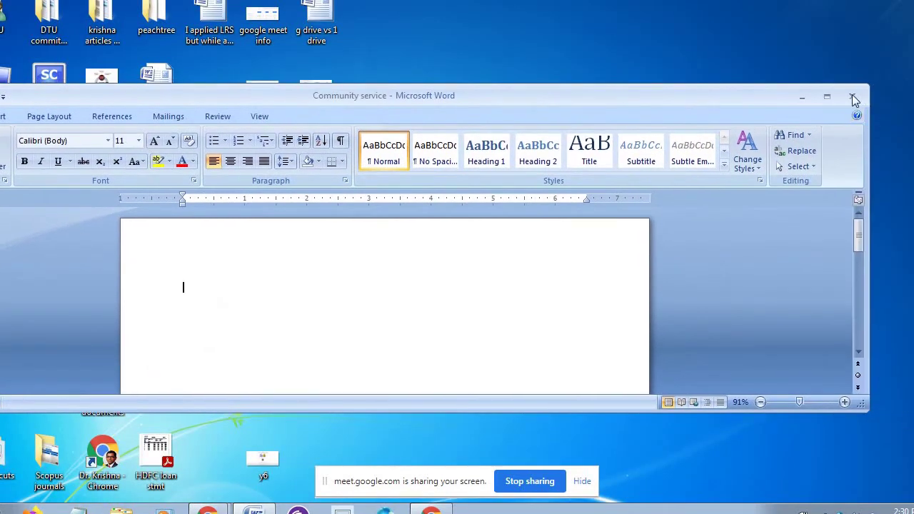
pyautogui.click(852, 97)
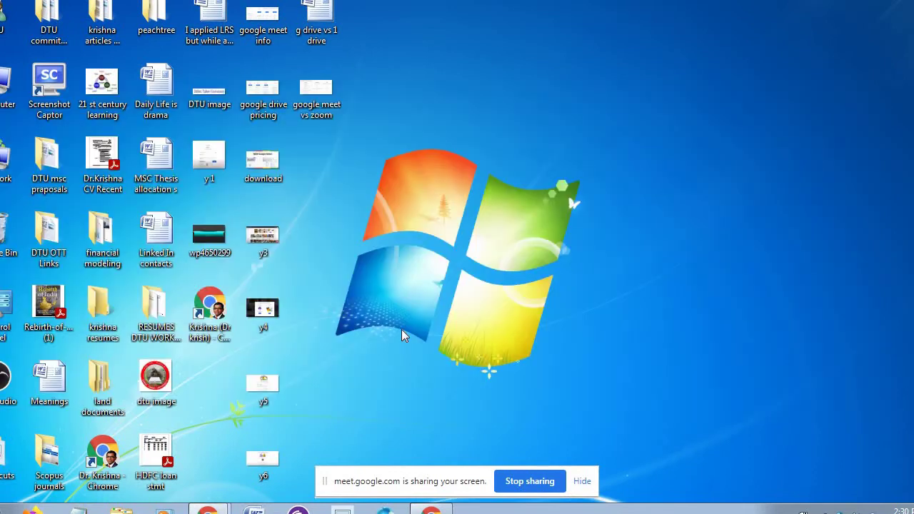
# - From Computer, go to the synced Google Drive folder and open Todays session to check its files
pyautogui.doubleClick(13, 89)
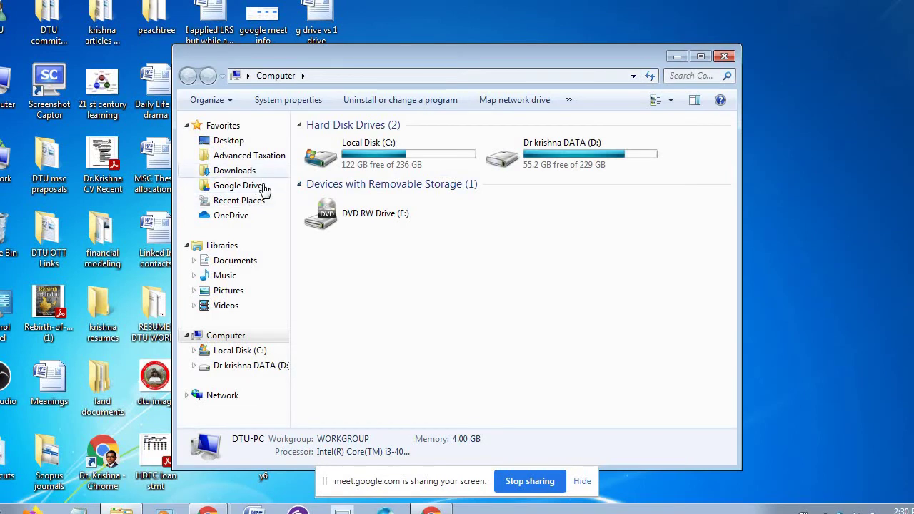
pyautogui.click(262, 186)
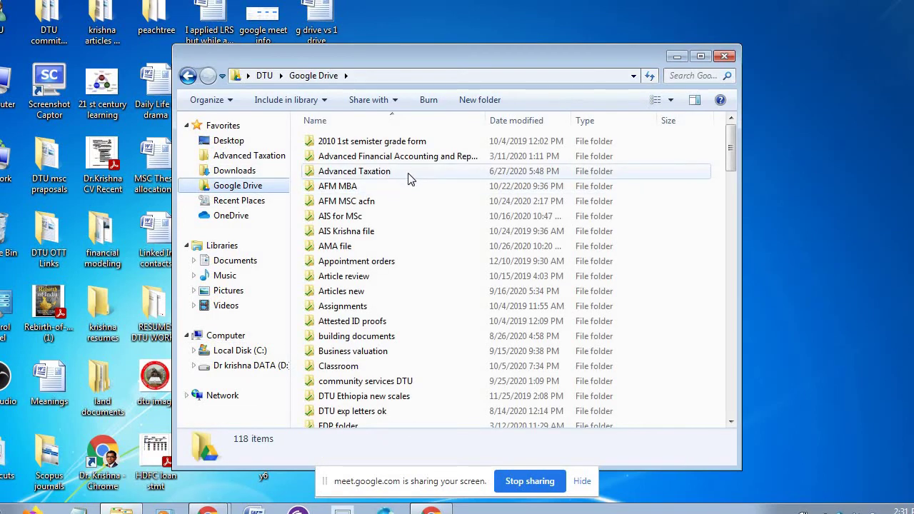
pyautogui.click(711, 230)
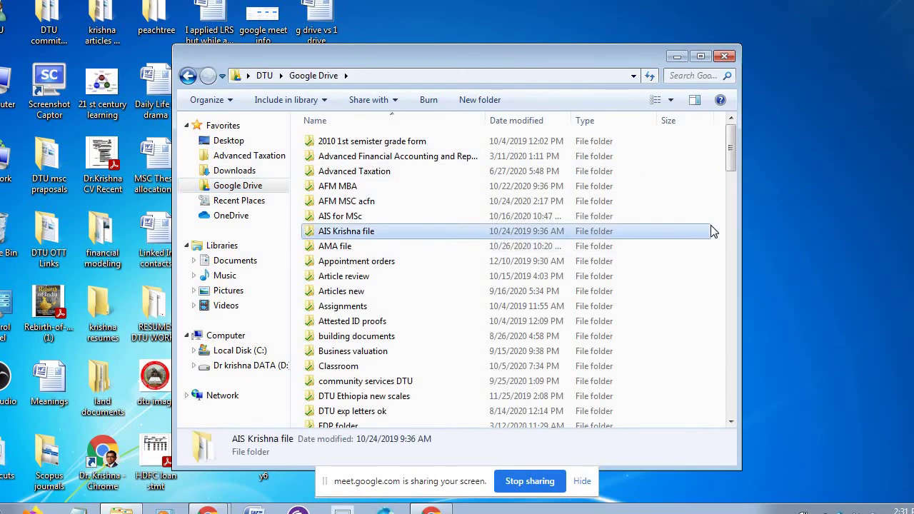
pyautogui.scroll(-15, 712, 231)
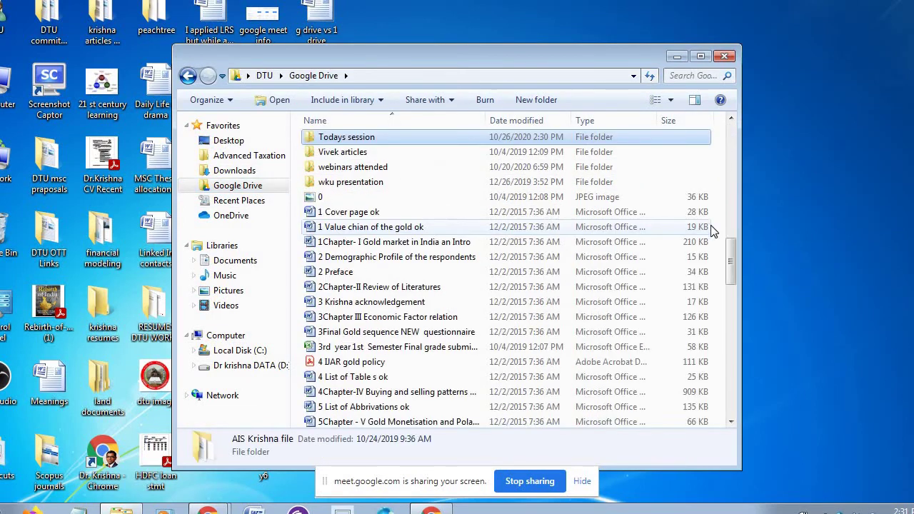
pyautogui.doubleClick(421, 136)
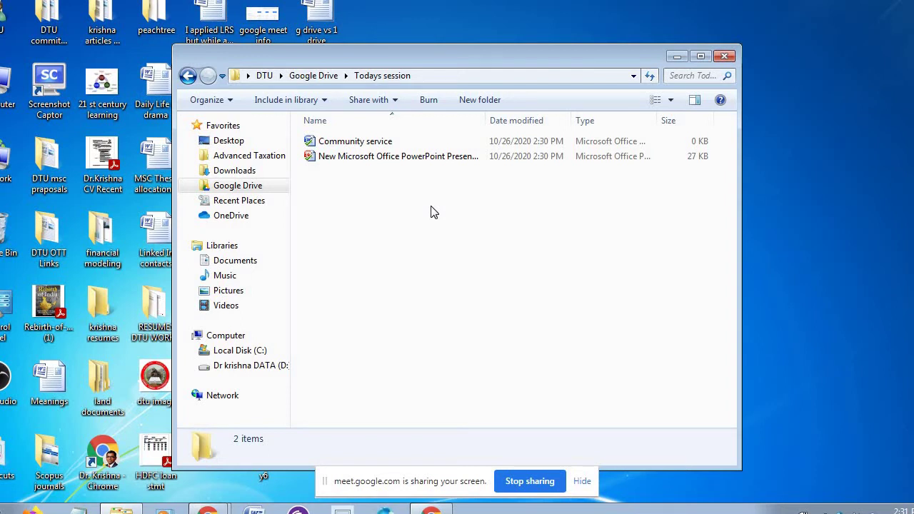
# - Return to the Google Drive folder and maximize the Explorer window
pyautogui.click(250, 187)
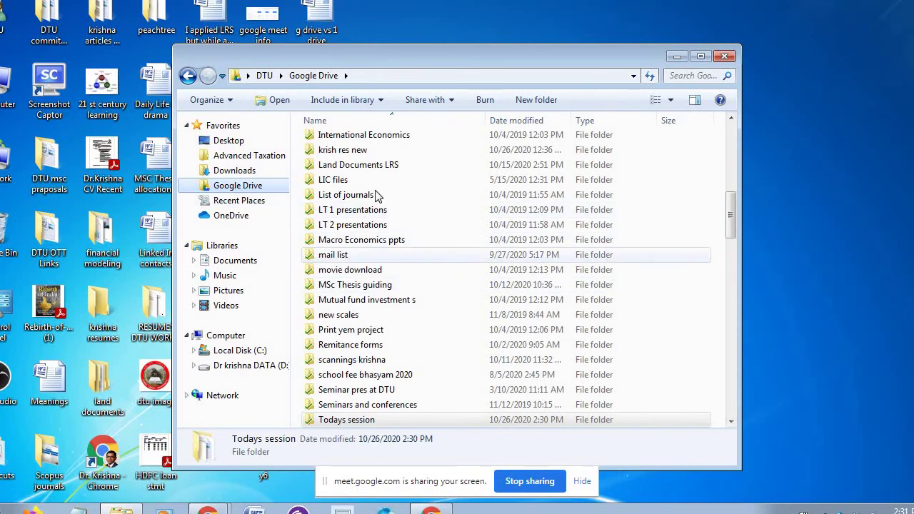
pyautogui.click(467, 244)
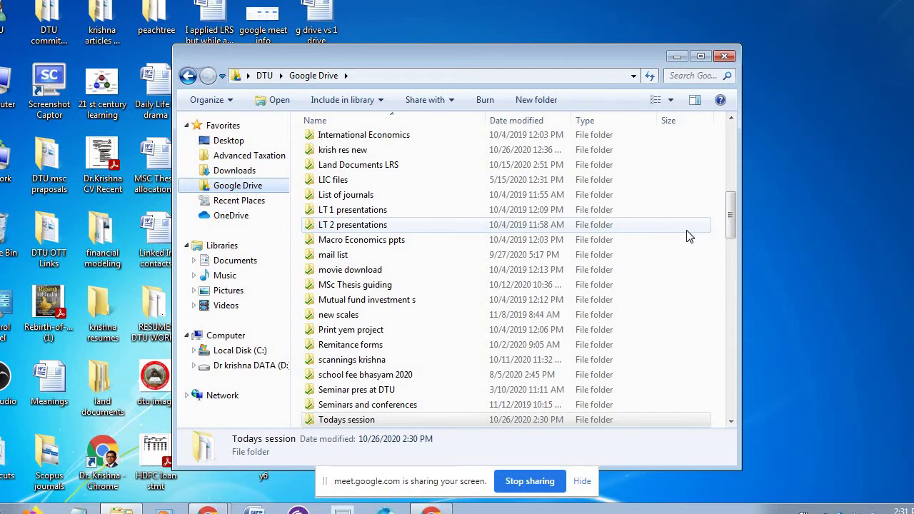
pyautogui.click(700, 57)
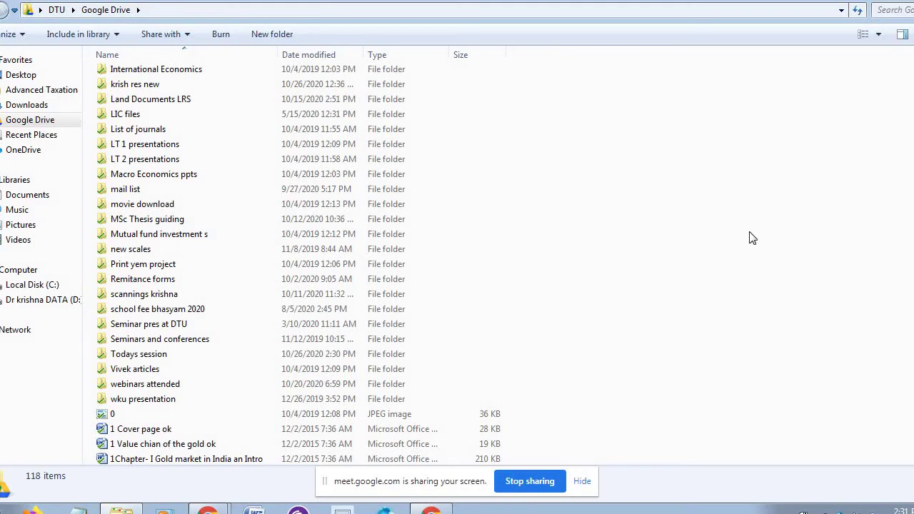
# - Look inside the AFM MBA and AIS for MSc folders, then open AMA file
pyautogui.scroll(9, 821, 207)
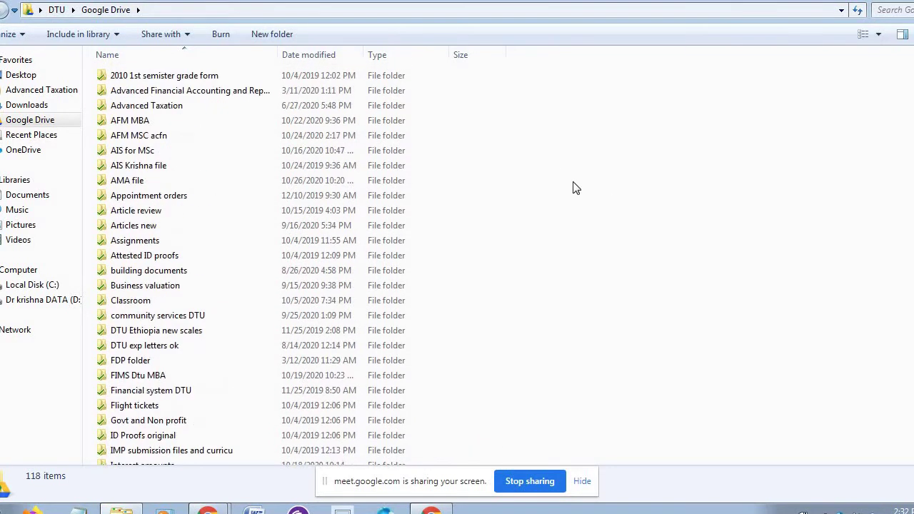
pyautogui.doubleClick(168, 125)
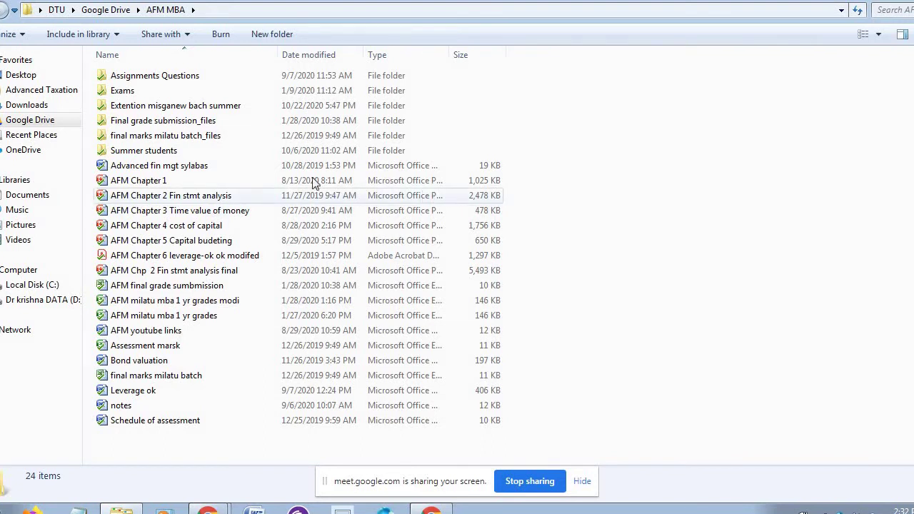
pyautogui.click(50, 125)
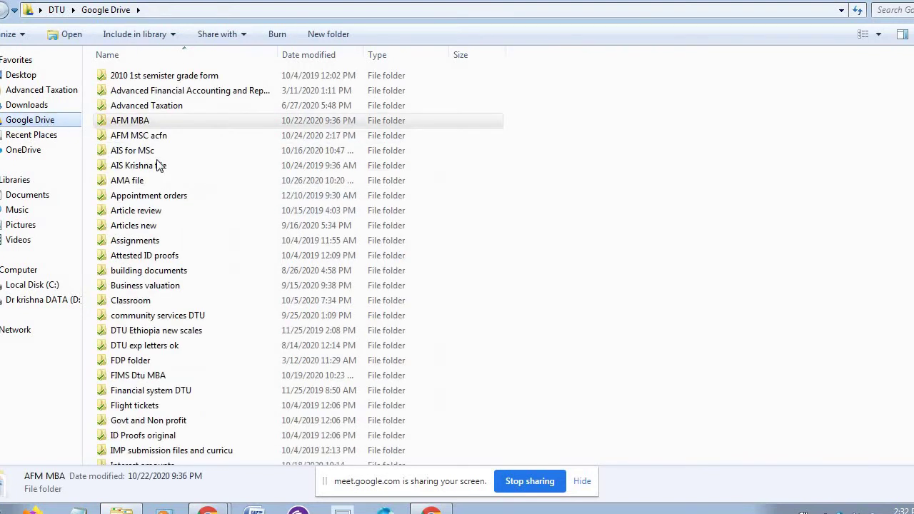
pyautogui.click(168, 152)
pyautogui.doubleClick(168, 152)
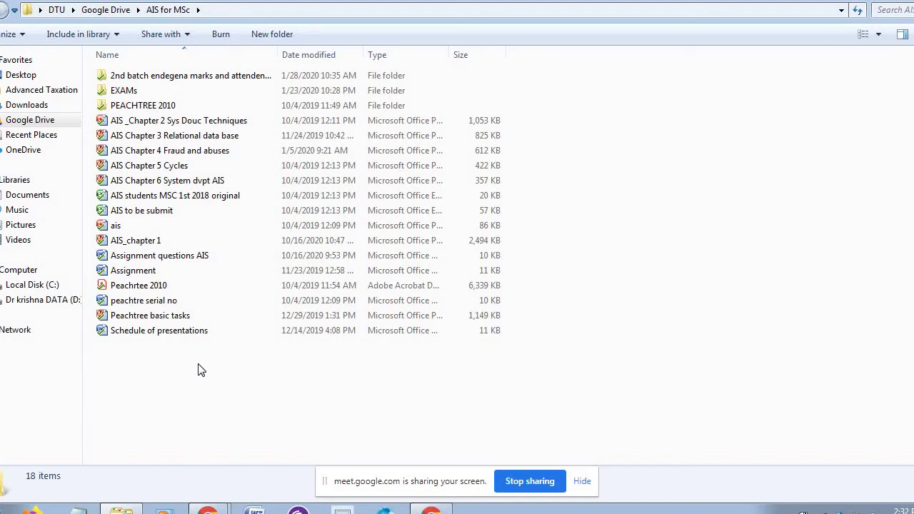
pyautogui.click(52, 124)
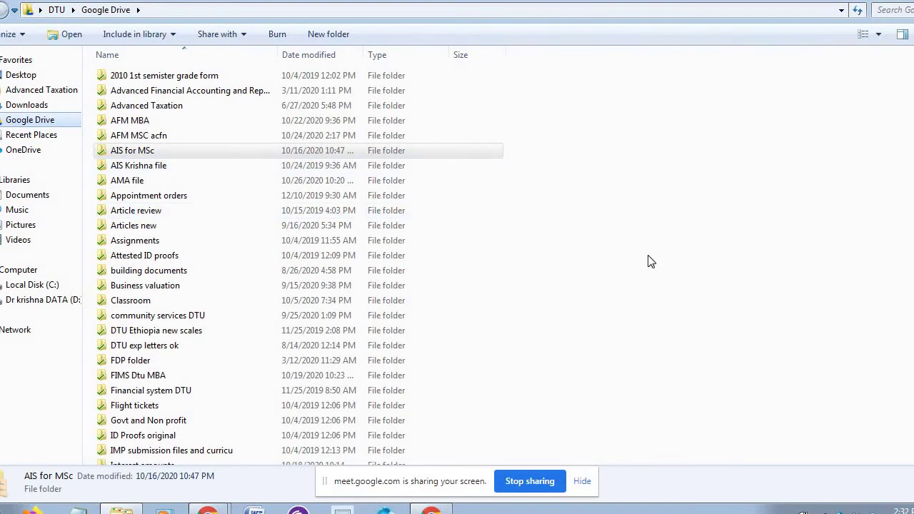
pyautogui.doubleClick(165, 180)
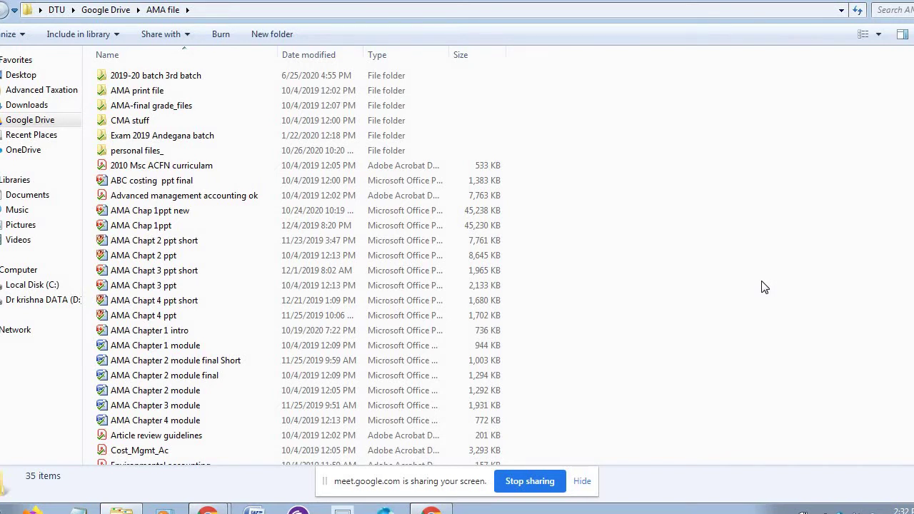
# - Select files from Exam 2019 to AMA Chapter 1 module, return to Google Drive, and minimize Explorer
pyautogui.moveTo(557, 137); pyautogui.dragTo(547, 323)
pyautogui.moveTo(384, 378); pyautogui.dragTo(571, 343)
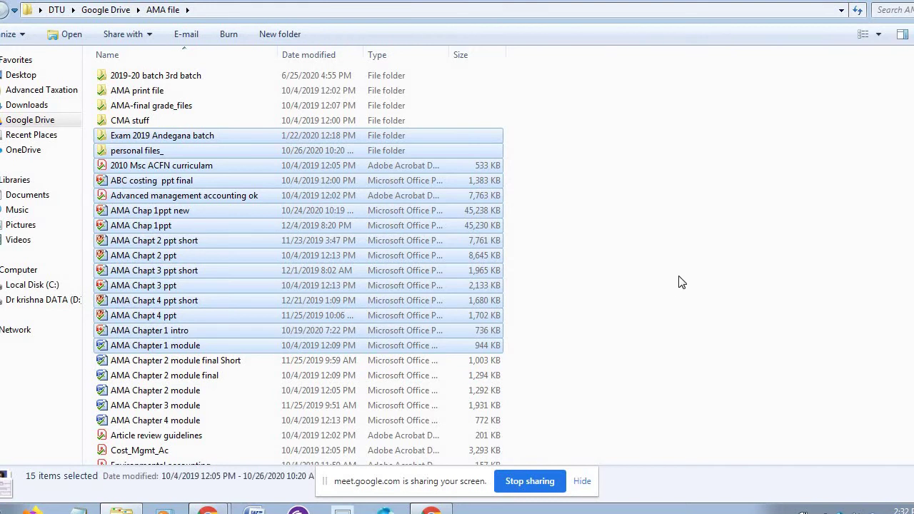
pyautogui.click(679, 283)
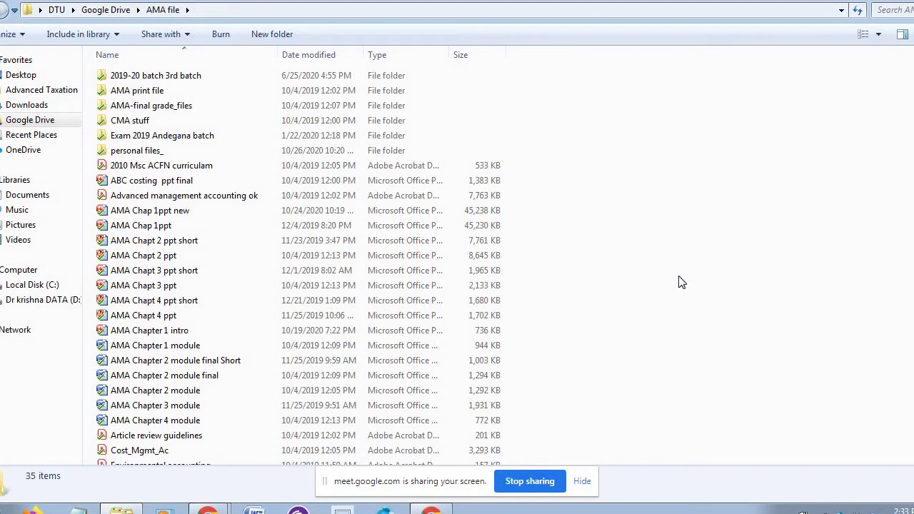
pyautogui.click(53, 121)
pyautogui.click(669, 236)
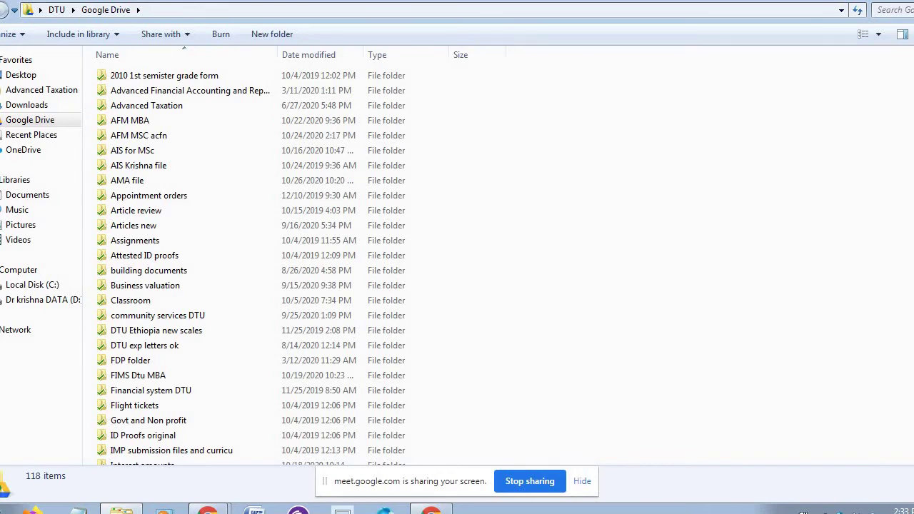
pyautogui.click(880, 1)
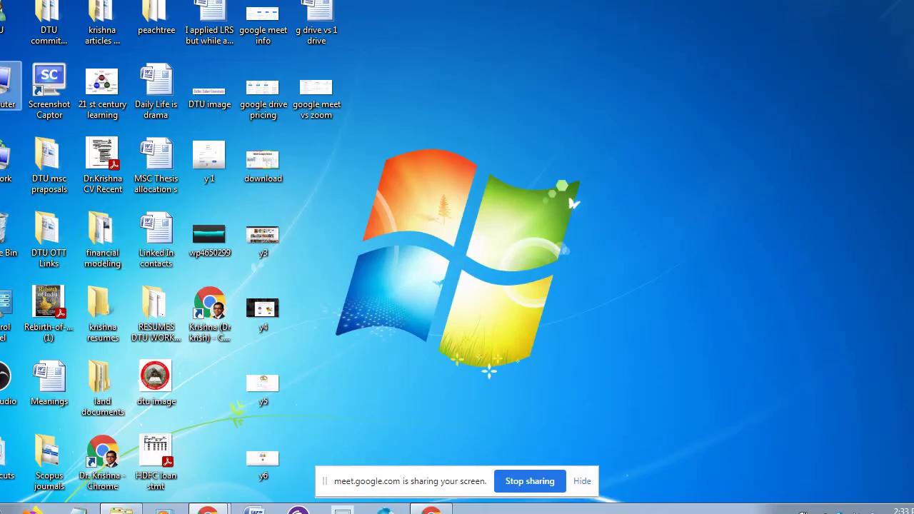
# - In Chrome, load drive.google.com to show My Drive, then open a new tab with Ctrl+T
pyautogui.moveTo(207, 509)
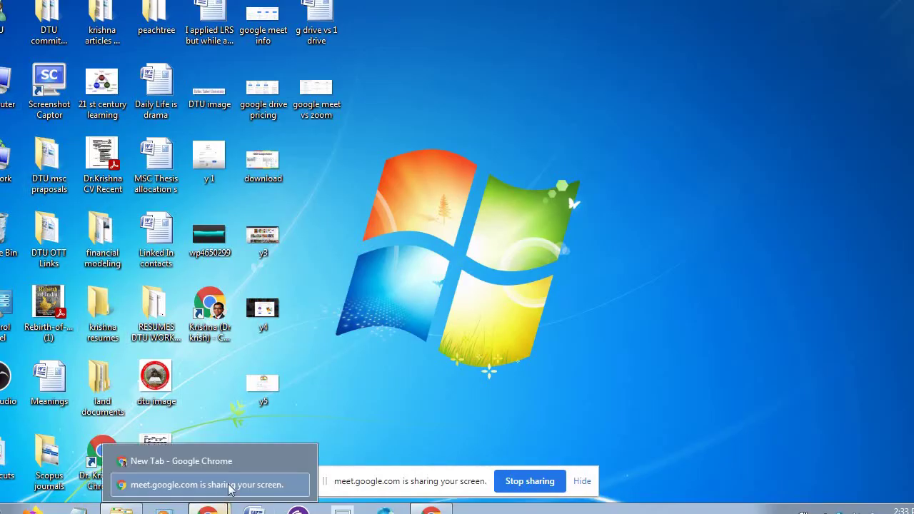
pyautogui.click(235, 462)
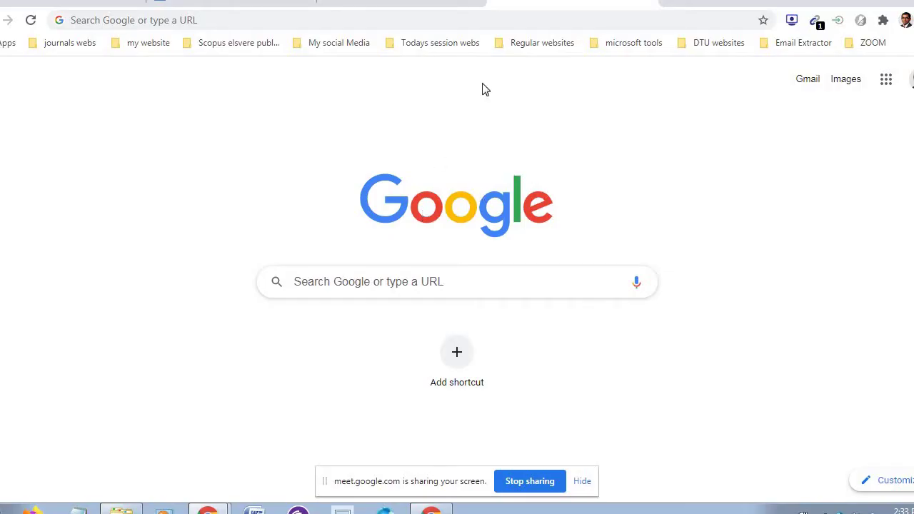
pyautogui.click(368, 20)
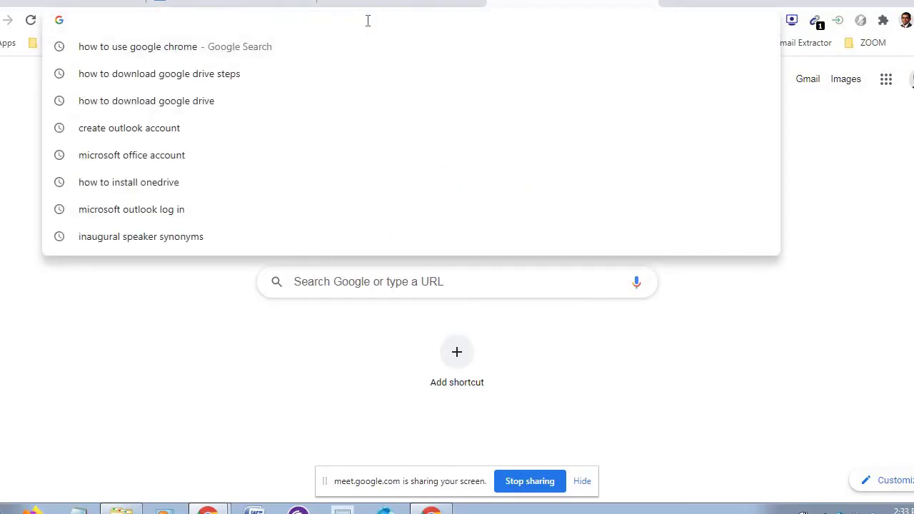
pyautogui.write('dr')
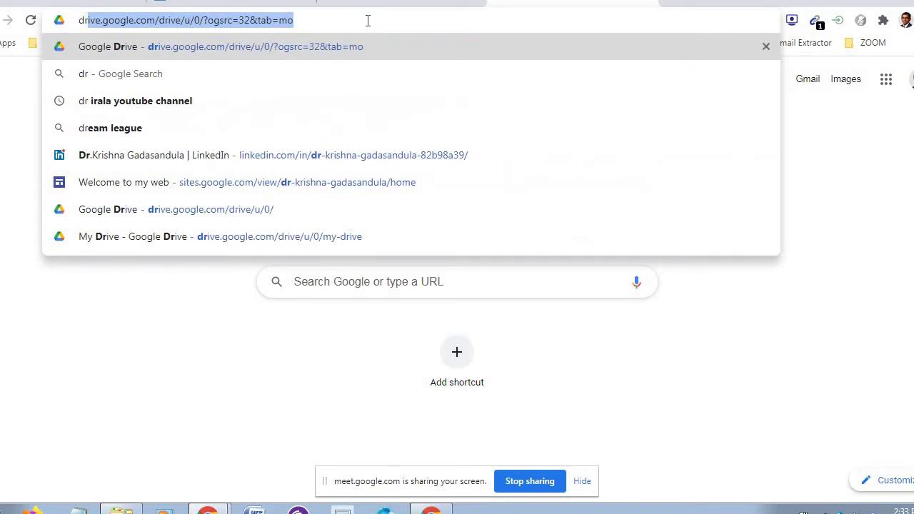
pyautogui.write('i')
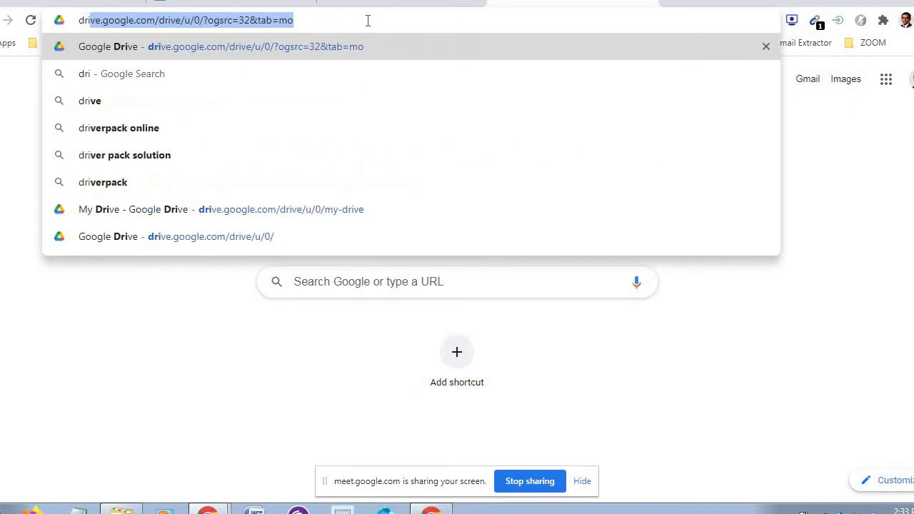
pyautogui.write('ve')
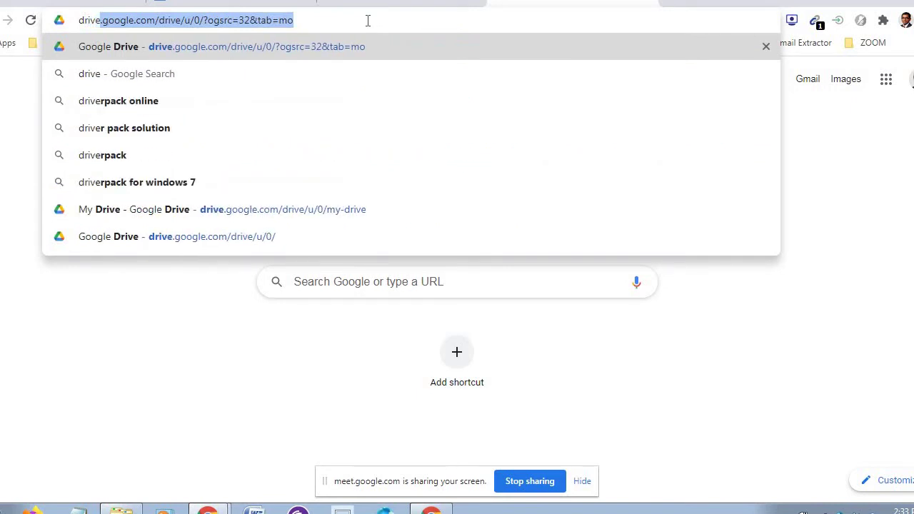
pyautogui.write('.go')
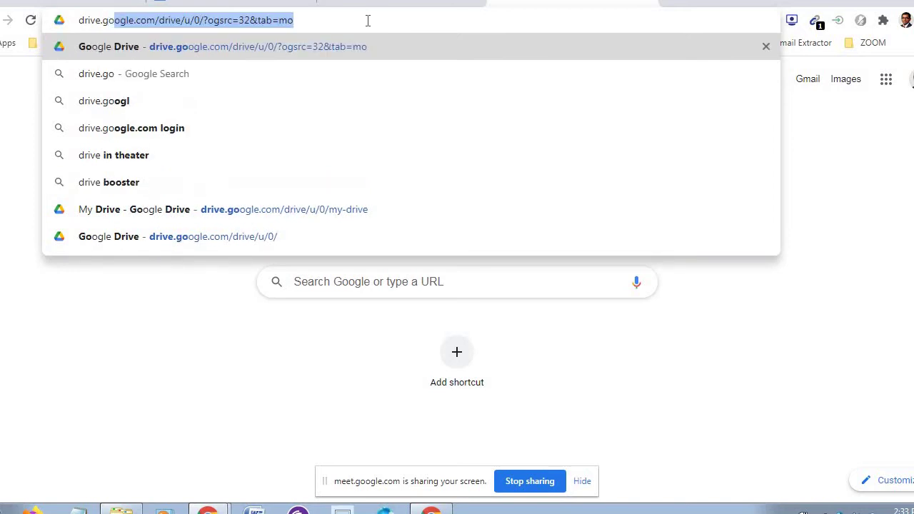
pyautogui.press('Return')
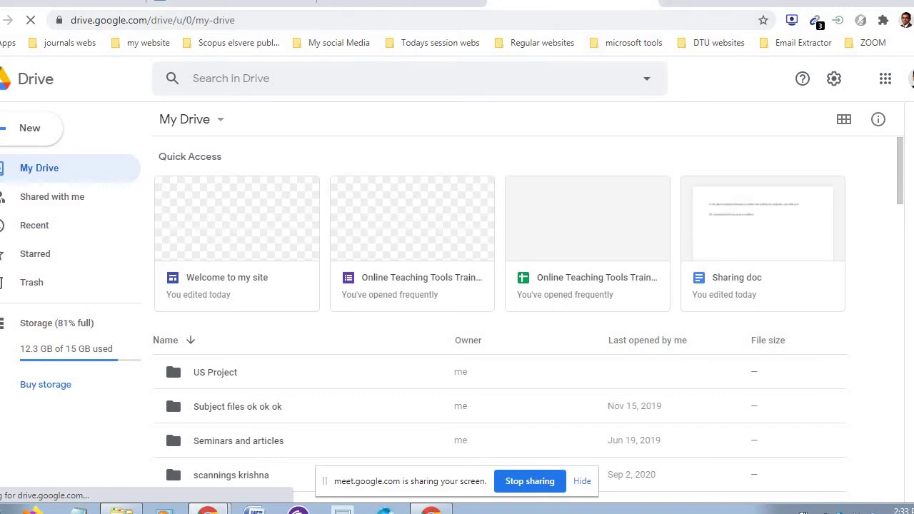
pyautogui.hotkey('ctrl', 't')
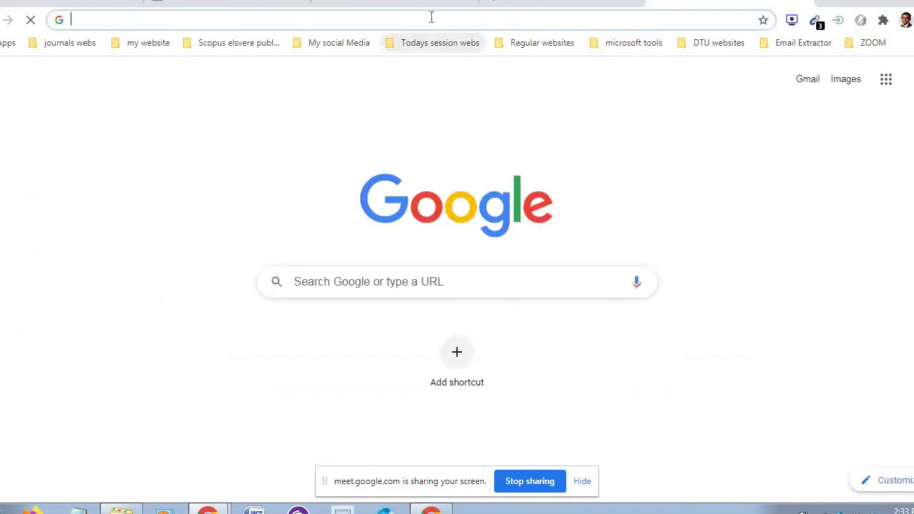
# - Dismiss the new tab's address suggestions and reveal the desktop with Win+D
pyautogui.click(433, 22)
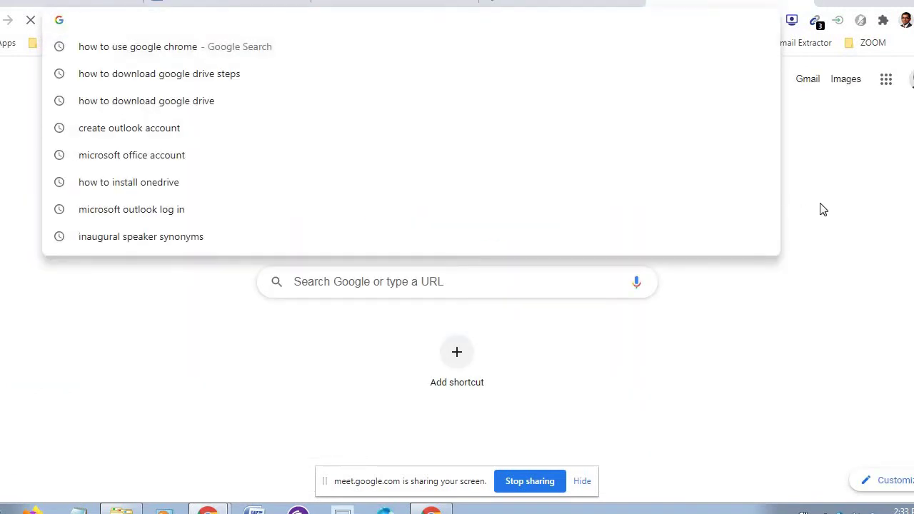
pyautogui.click(871, 187)
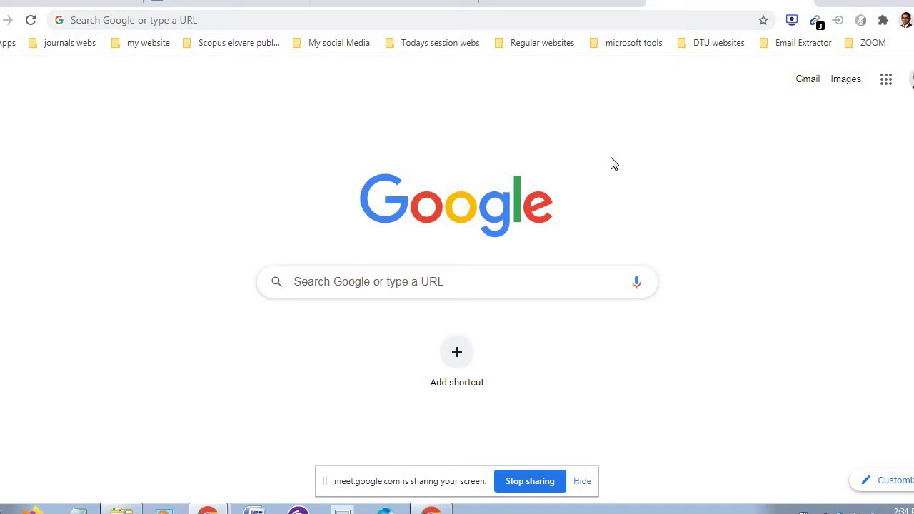
pyautogui.press('super+d')
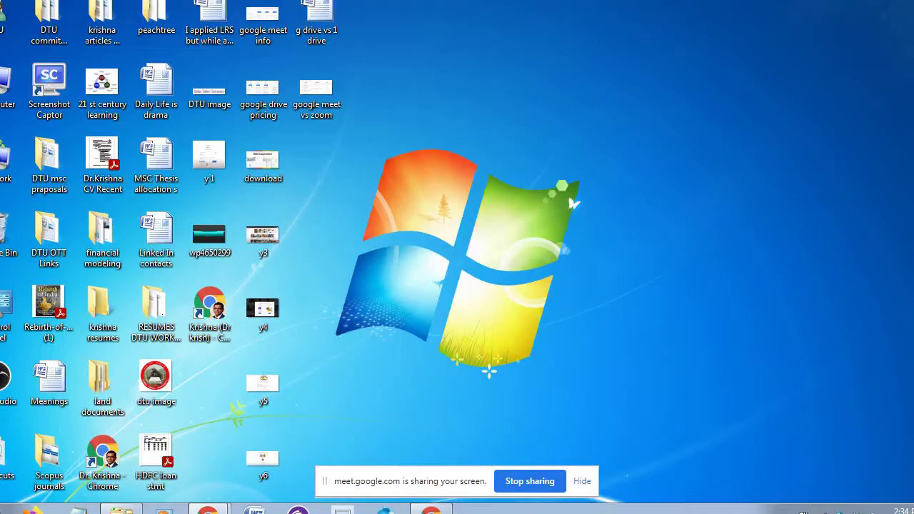
# - Open Computer in a maximized Explorer window and view the synced Google Drive folder
pyautogui.doubleClick(7, 104)
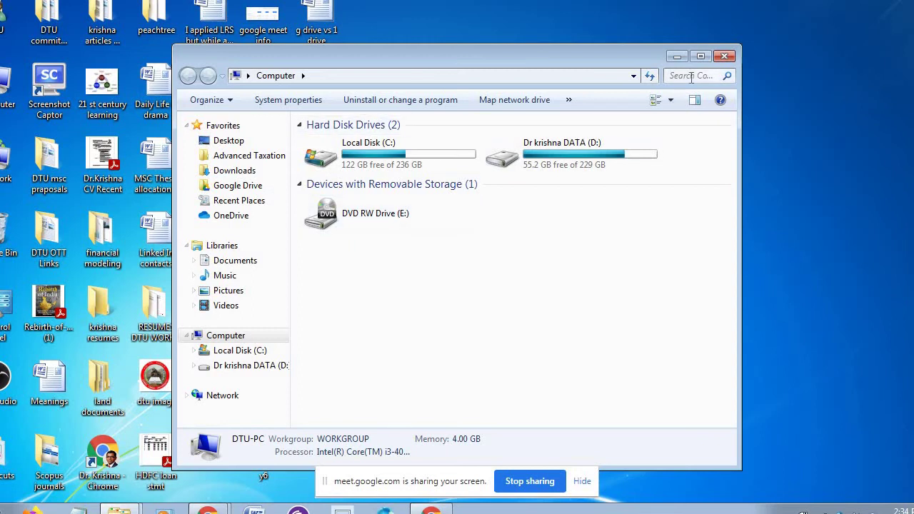
pyautogui.click(701, 57)
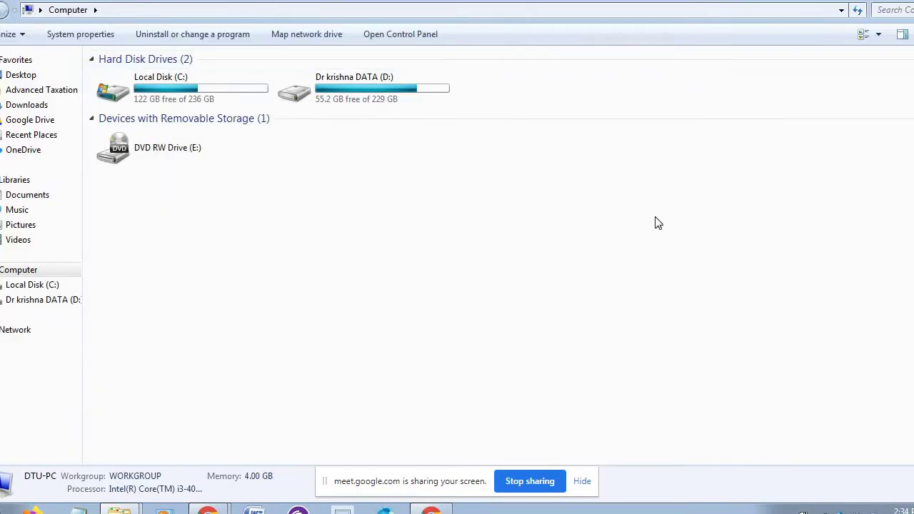
pyautogui.click(58, 119)
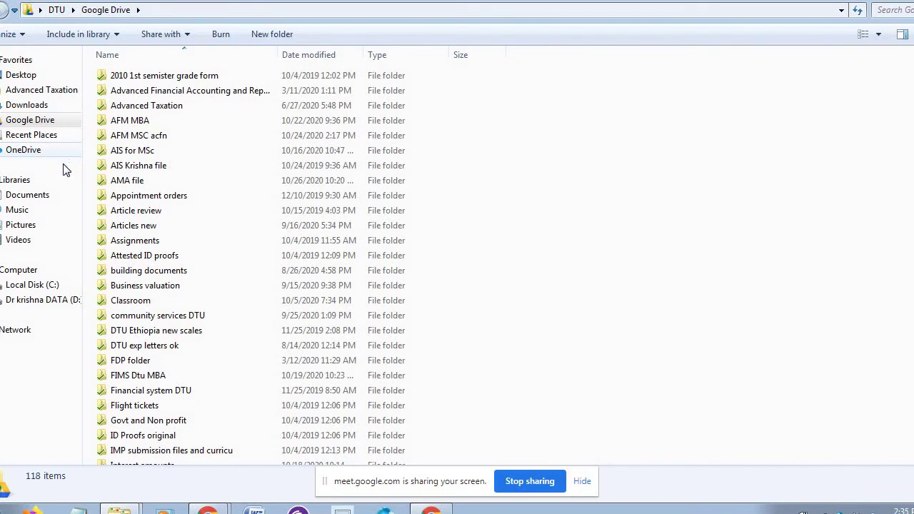
pyautogui.click(61, 117)
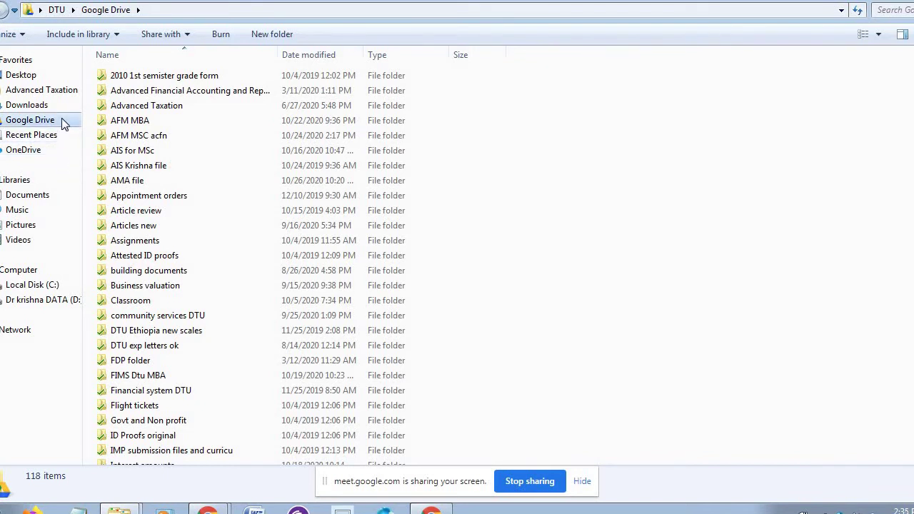
# - Browse OneDrive's RFILES, OTT DTU and Business valuation folders, returning to the OneDrive list
pyautogui.click(39, 155)
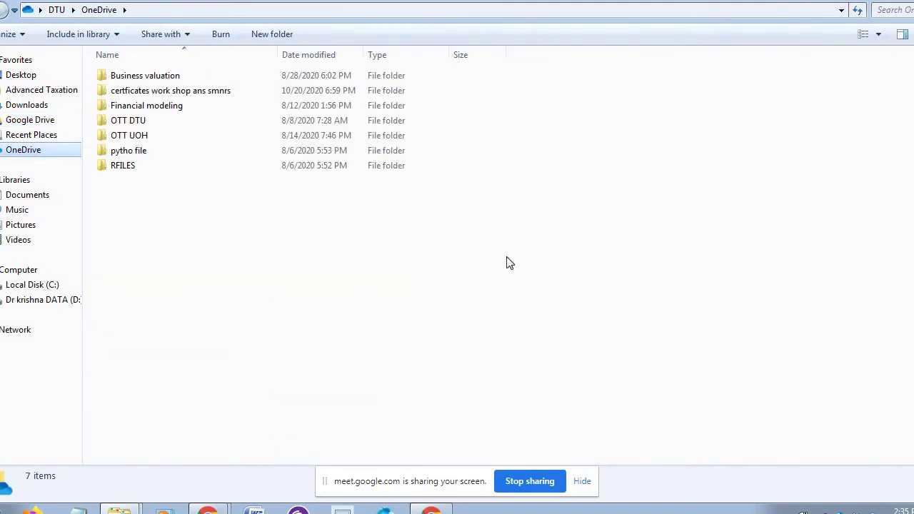
pyautogui.doubleClick(147, 165)
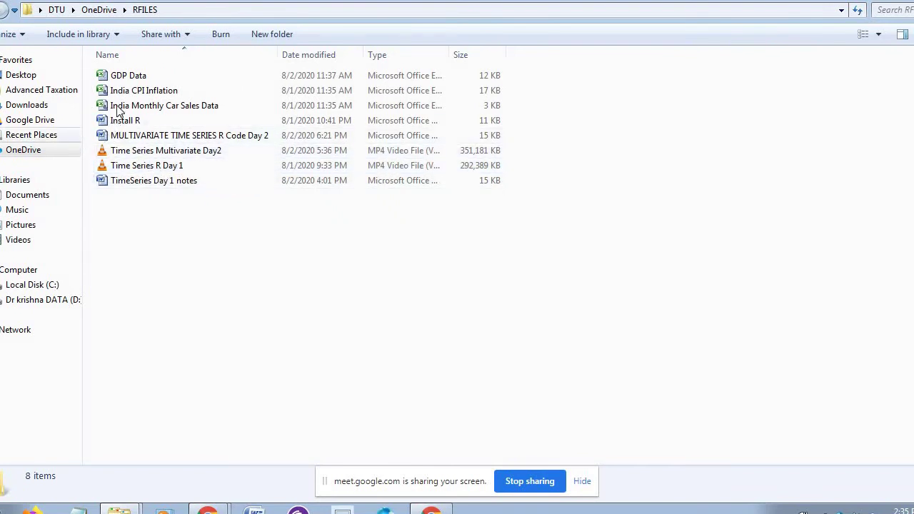
pyautogui.click(41, 151)
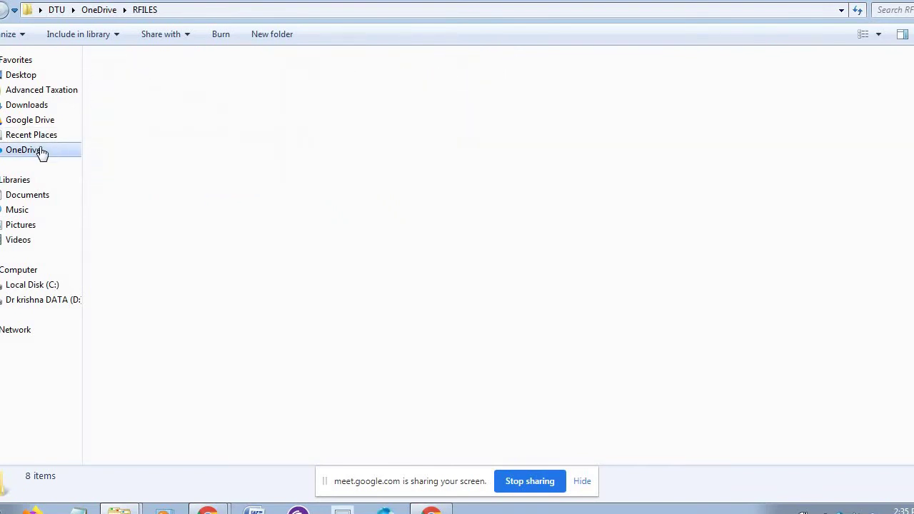
pyautogui.click(154, 121)
pyautogui.doubleClick(154, 121)
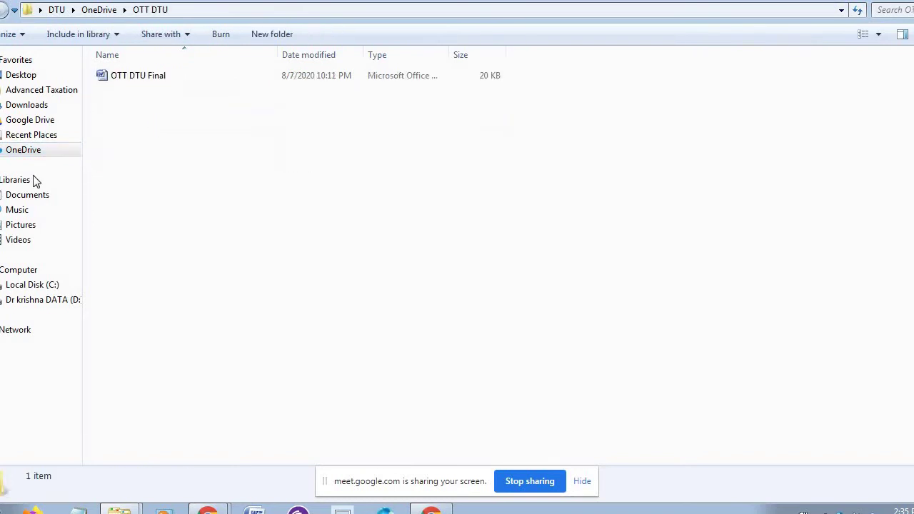
pyautogui.click(26, 153)
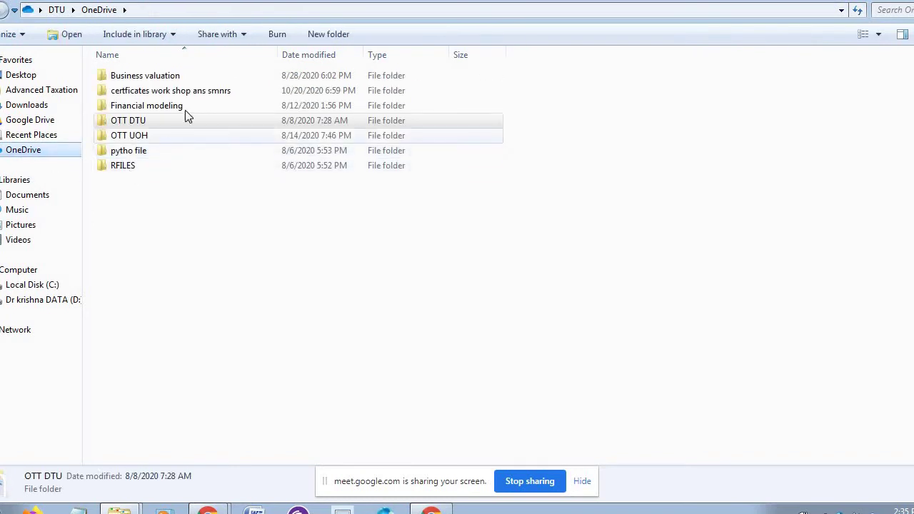
pyautogui.doubleClick(190, 78)
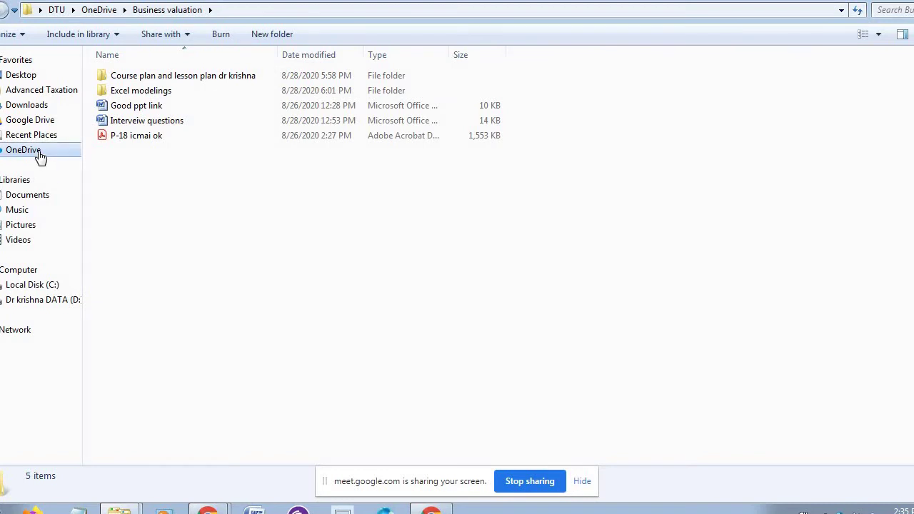
pyautogui.click(14, 151)
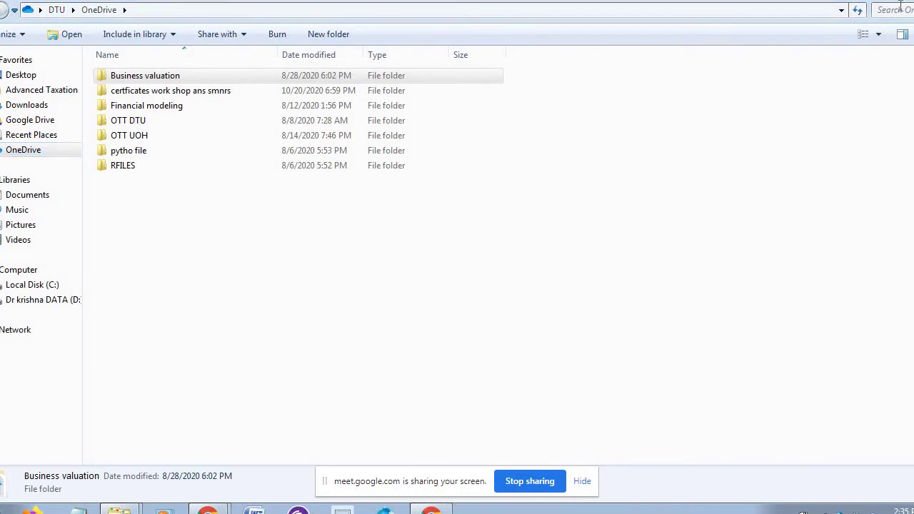
# - Bring Chrome back and open 'Download OneDrive - Microsoft OneDrive' from the microsoft tools bookmarks
pyautogui.click(877, 0)
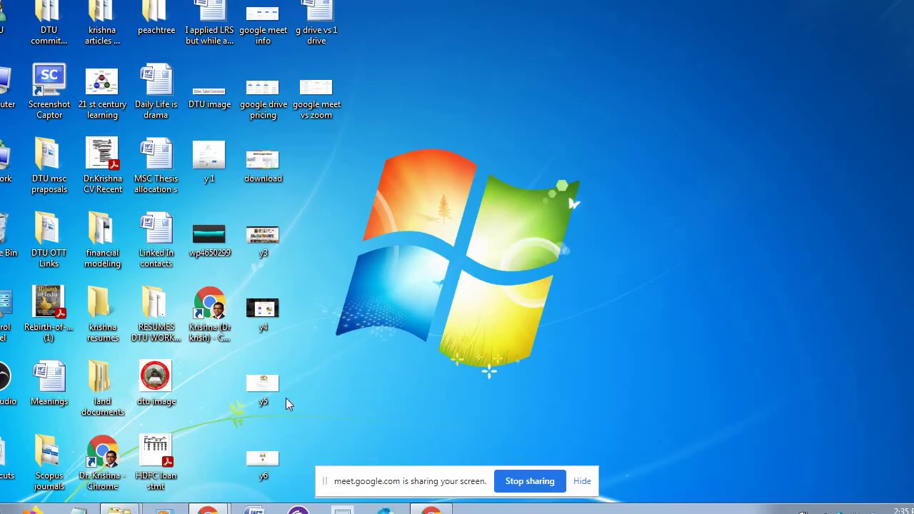
pyautogui.moveTo(207, 508)
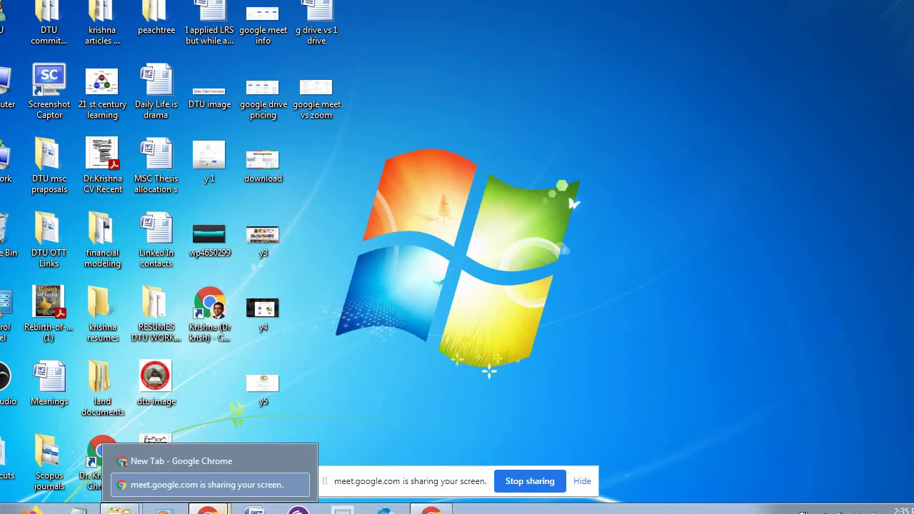
pyautogui.click(235, 461)
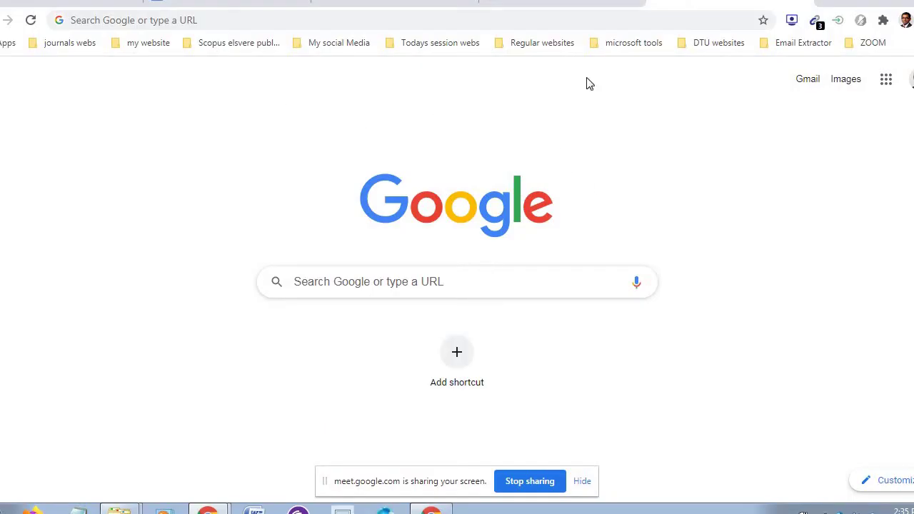
pyautogui.click(634, 45)
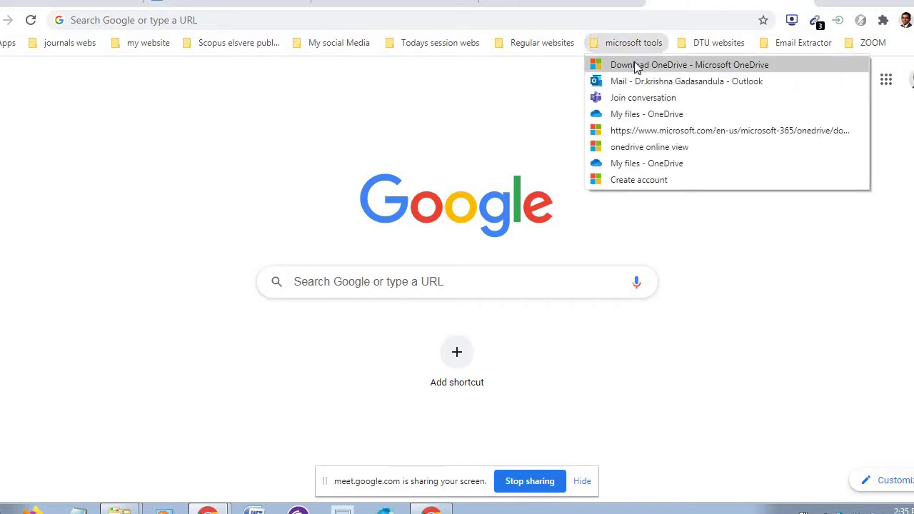
pyautogui.click(635, 66)
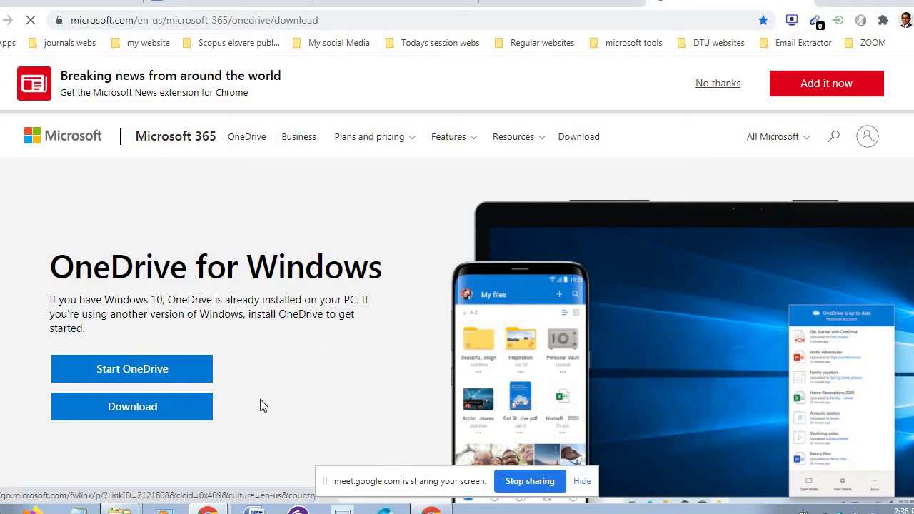
# - Download the OneDriveSetup (1).exe installer, then switch to the My Drive - Google Drive tab
pyautogui.click(429, 5)
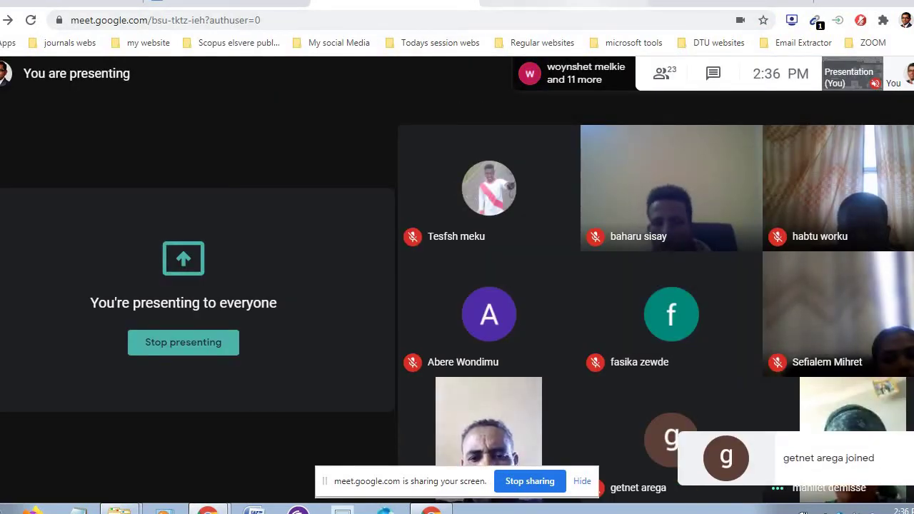
pyautogui.click(650, 8)
pyautogui.click(678, 3)
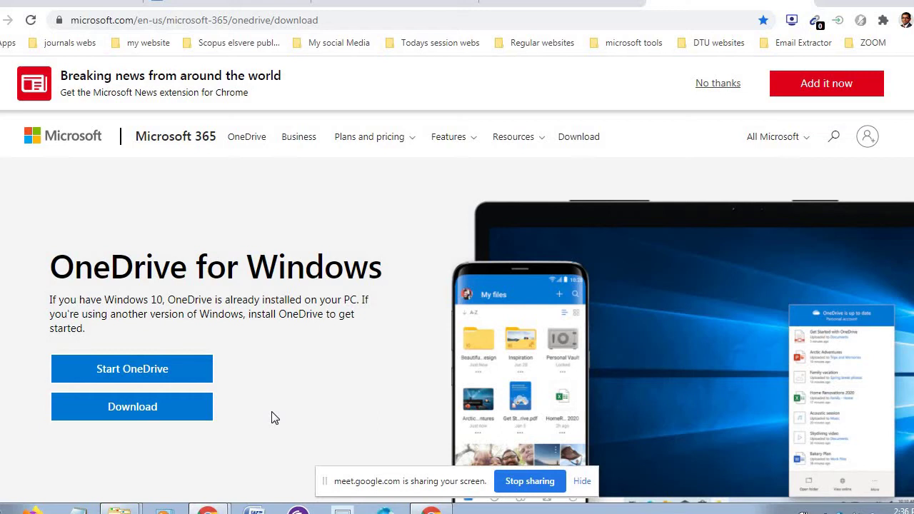
pyautogui.click(160, 411)
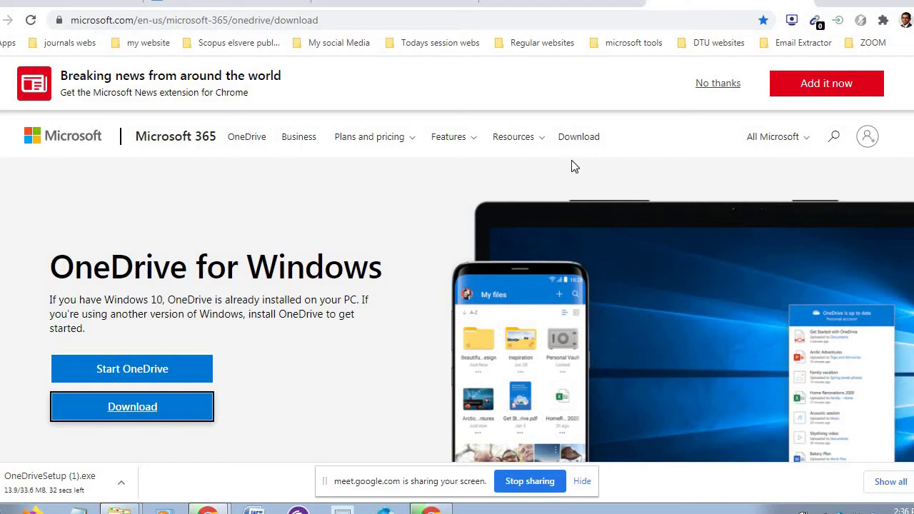
pyautogui.click(617, 7)
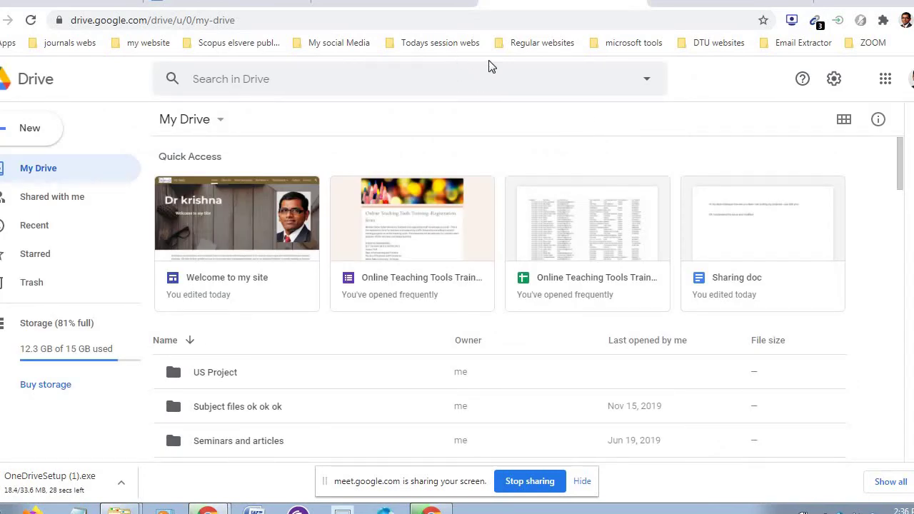
# - Open Microsoft's Create account page from the microsoft tools bookmarks
pyautogui.click(615, 45)
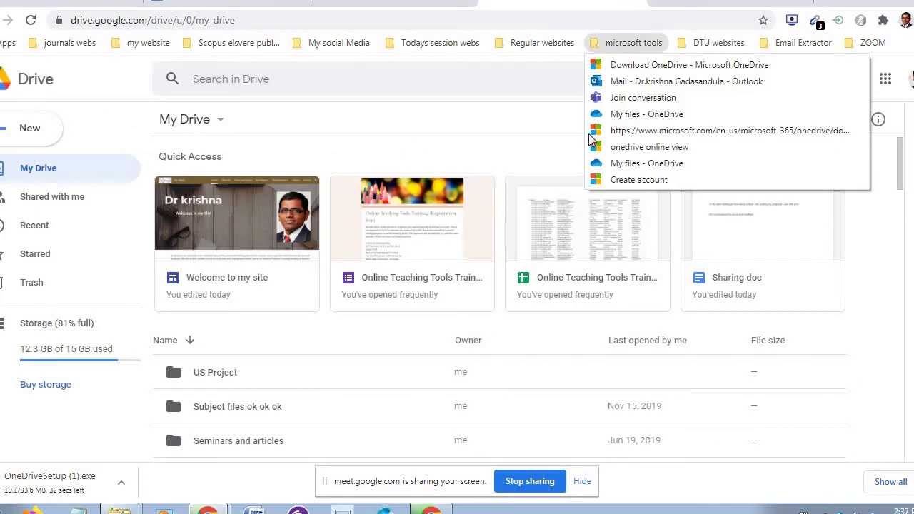
pyautogui.click(612, 183)
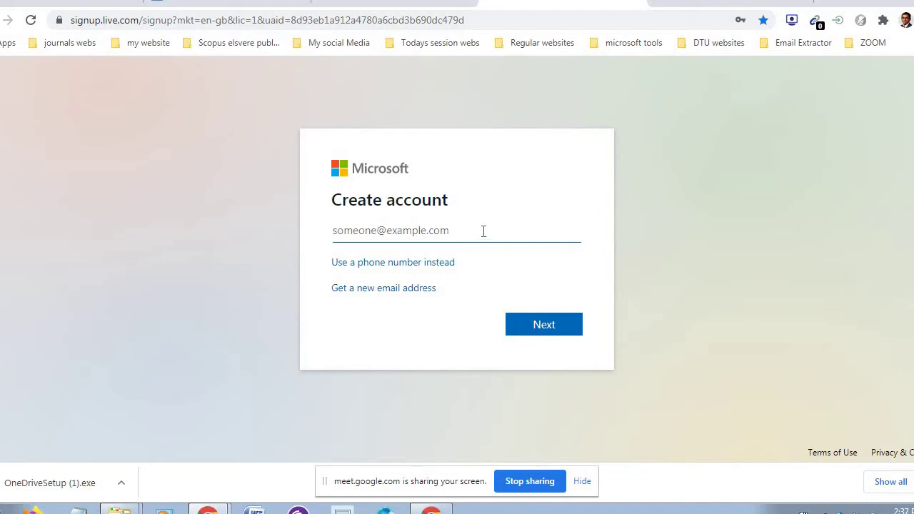
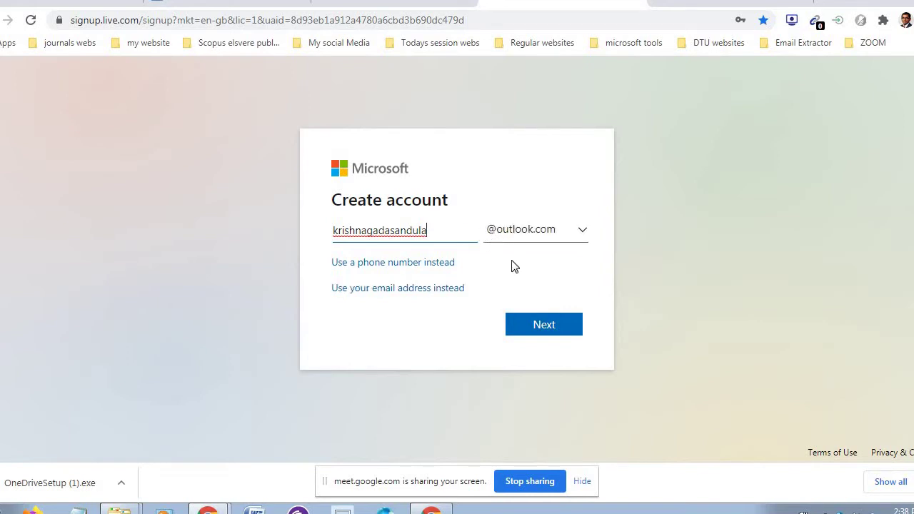
pyautogui.click(543, 325)
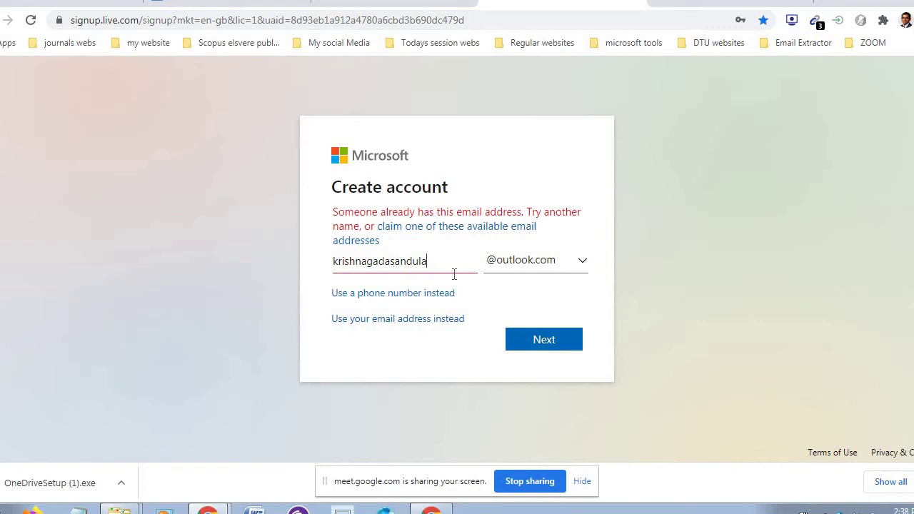
pyautogui.click(551, 263)
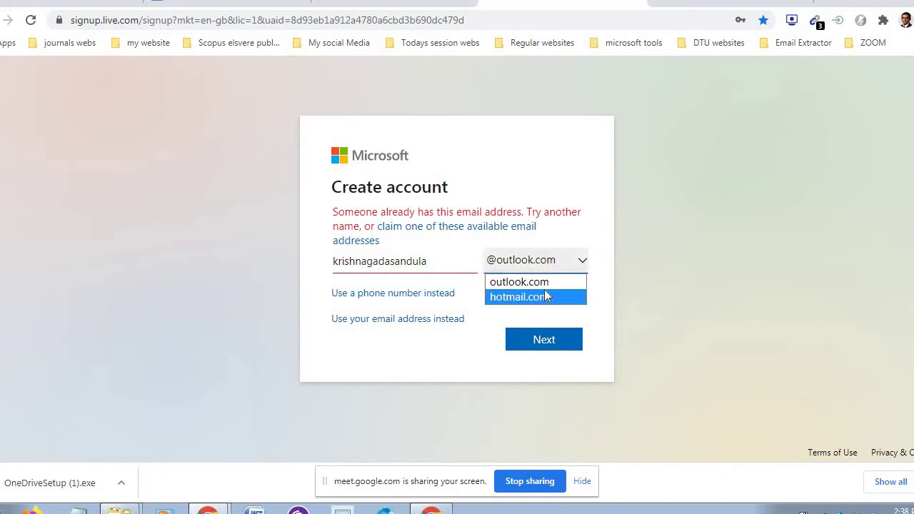
pyautogui.click(547, 282)
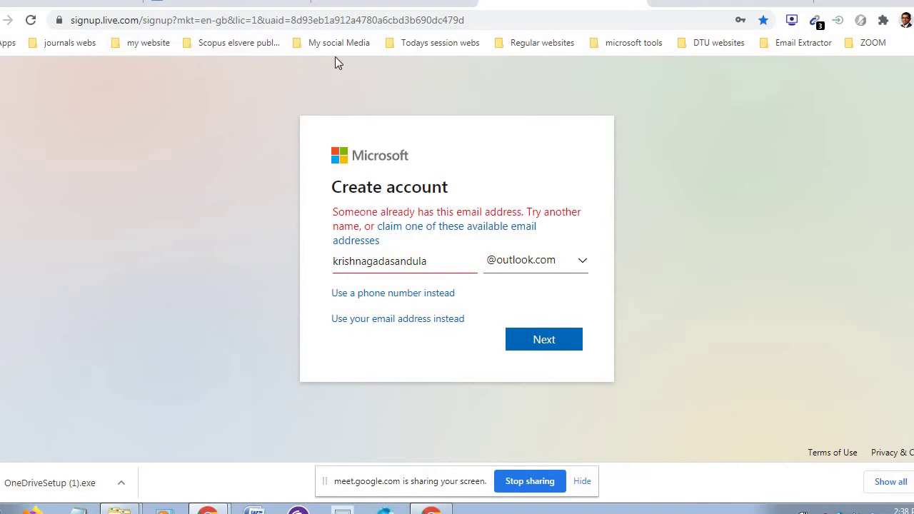
pyautogui.click(388, 20)
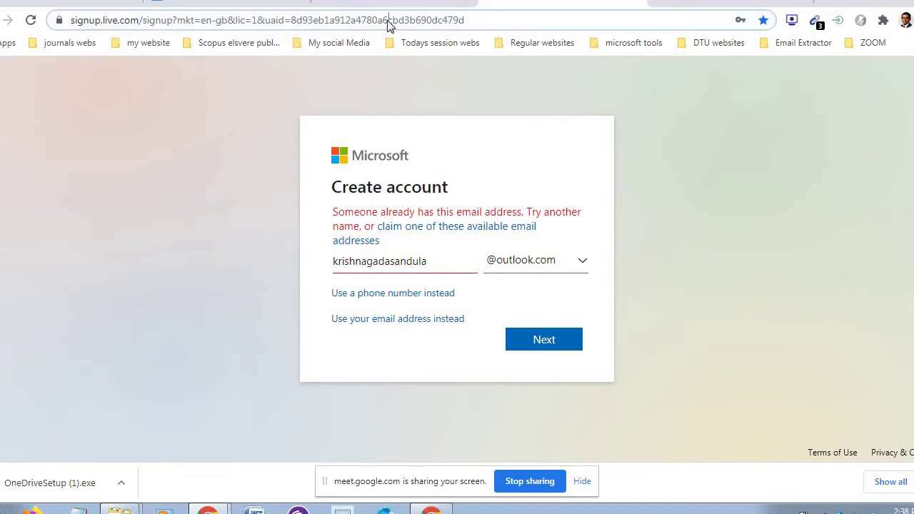
pyautogui.click(728, 161)
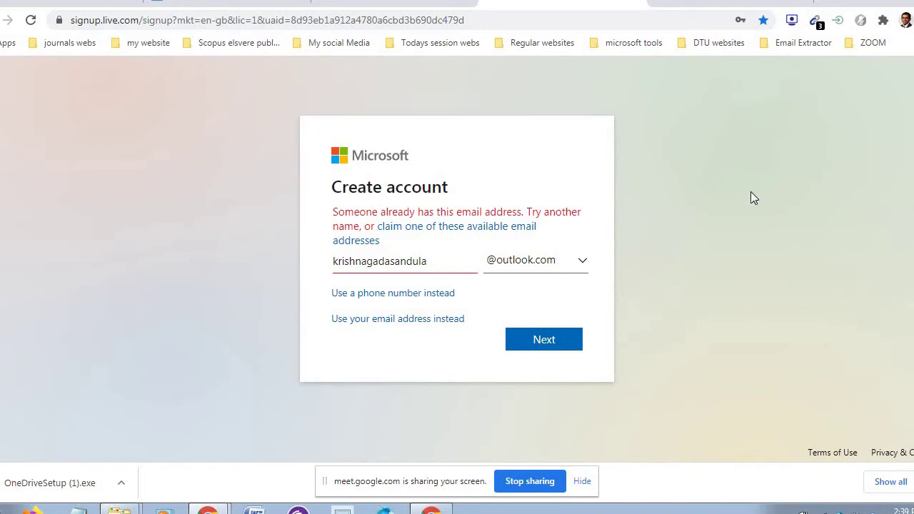
# - Minimize Chrome and open the Computer folder showing Local Disk (C:), D: and DVD RW Drive (E:)
pyautogui.click(871, 0)
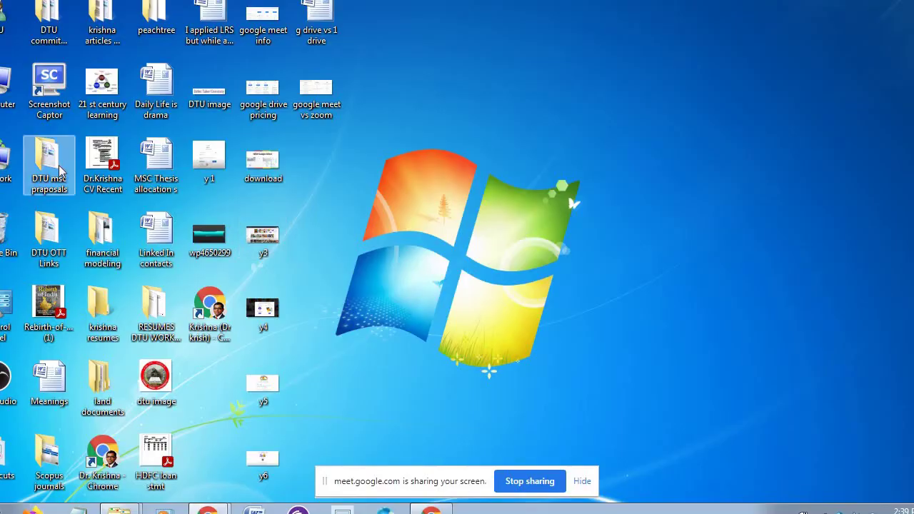
pyautogui.doubleClick(4, 85)
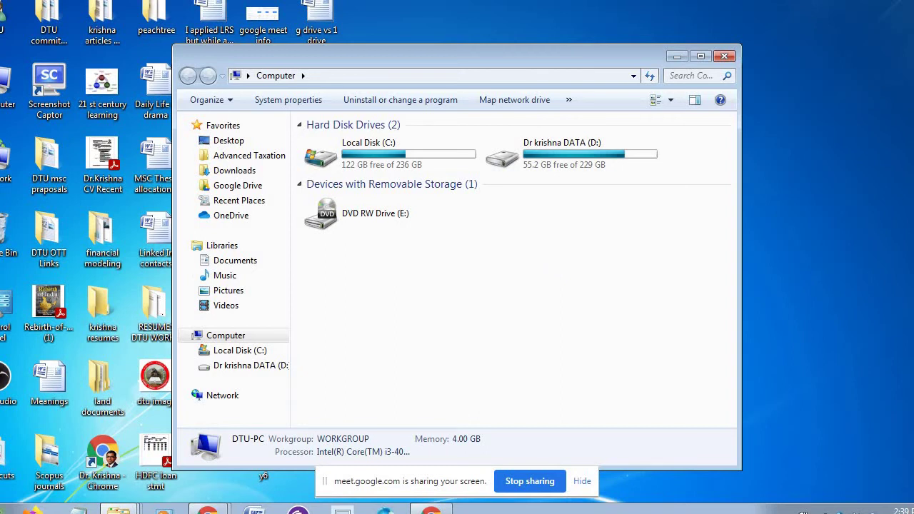
pyautogui.click(10, 509)
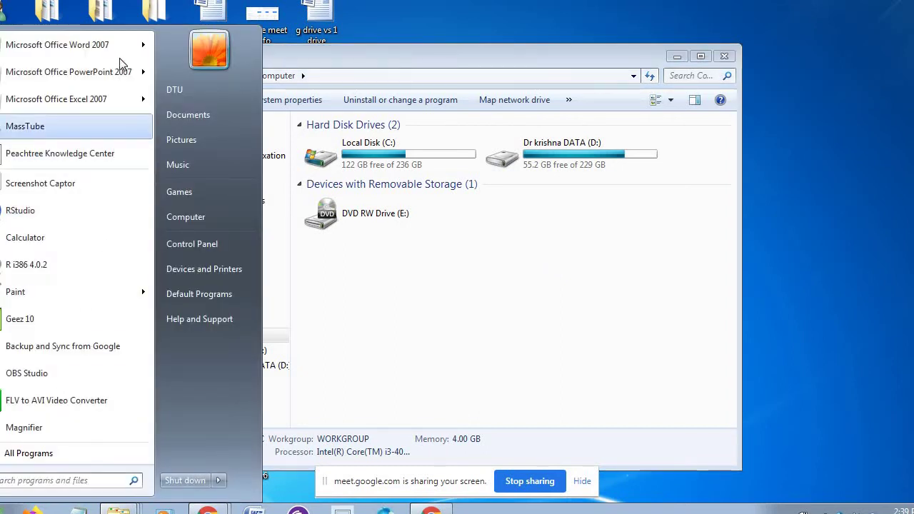
pyautogui.moveTo(86, 287)
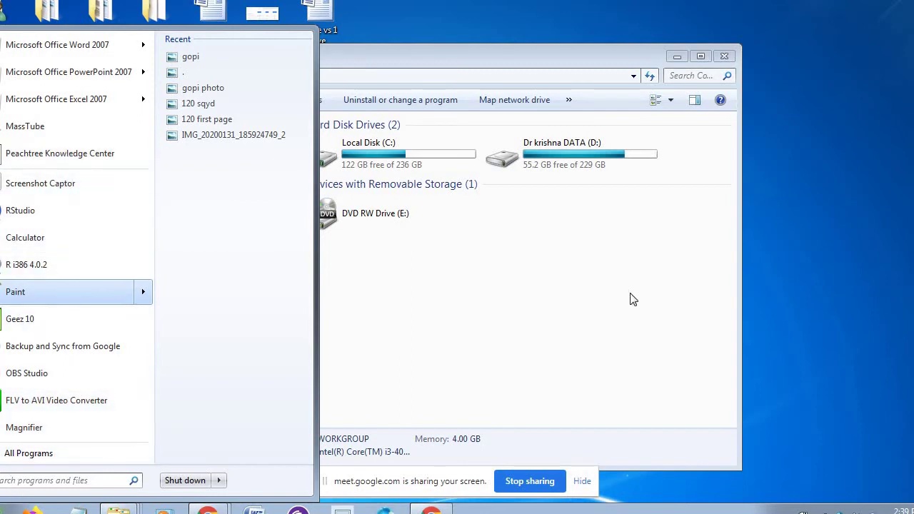
pyautogui.click(485, 286)
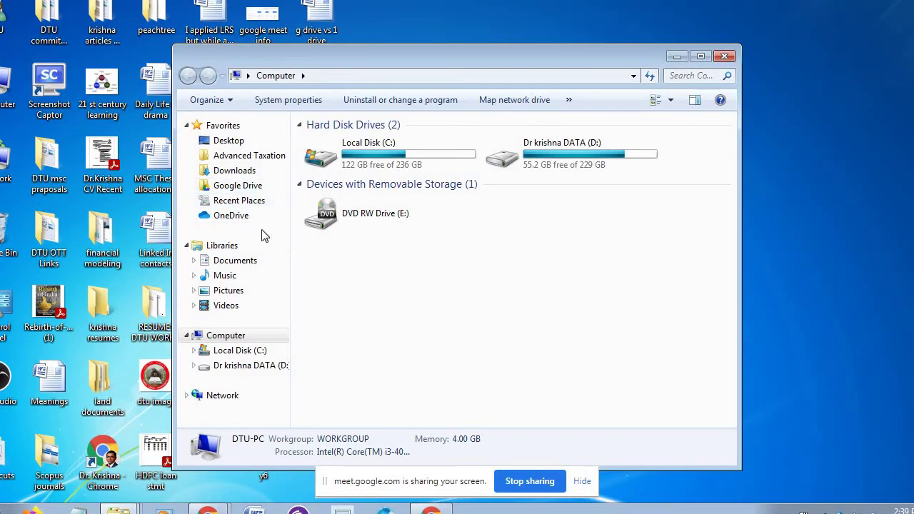
# - Open the OneDrive folder, closing its new-item menu without creating anything
pyautogui.click(243, 220)
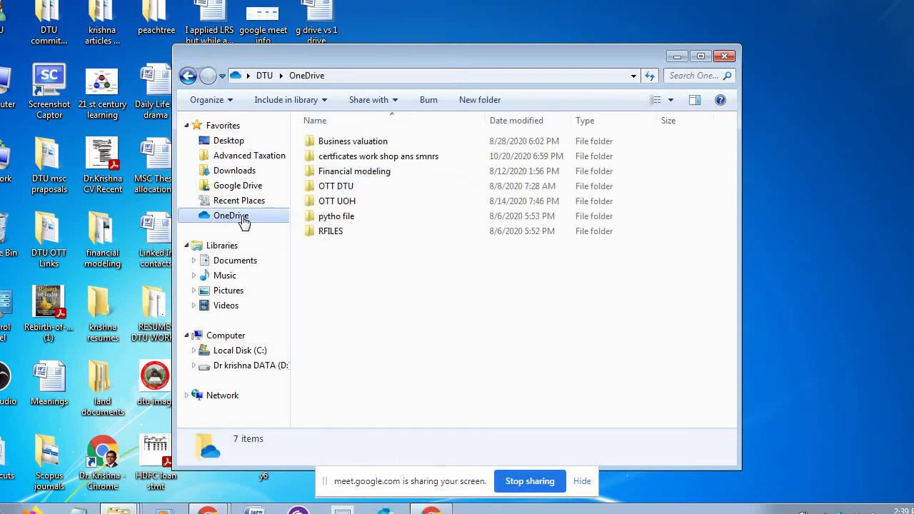
pyautogui.rightClick(338, 265)
pyautogui.moveTo(398, 232)
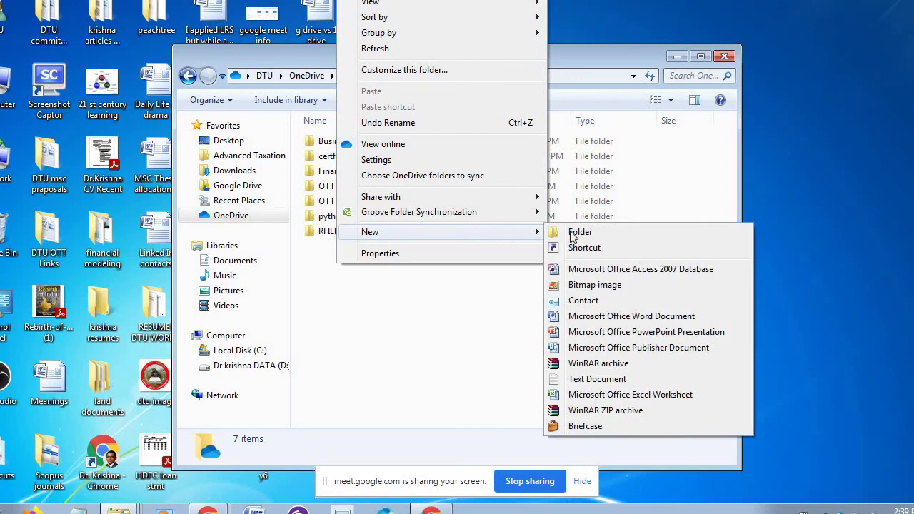
pyautogui.click(467, 306)
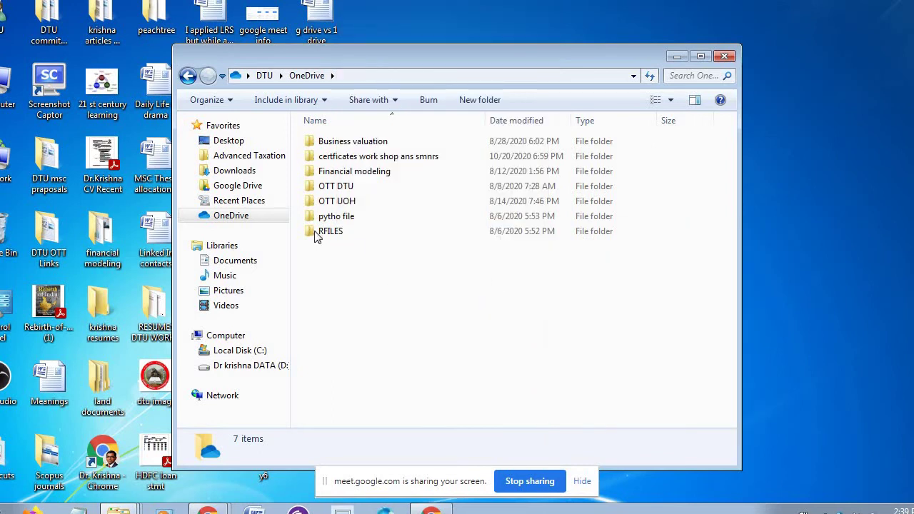
# - Paste the '21 st century learning' desktop image into OneDrive and close the window
pyautogui.moveTo(566, 56); pyautogui.dragTo(680, 56)
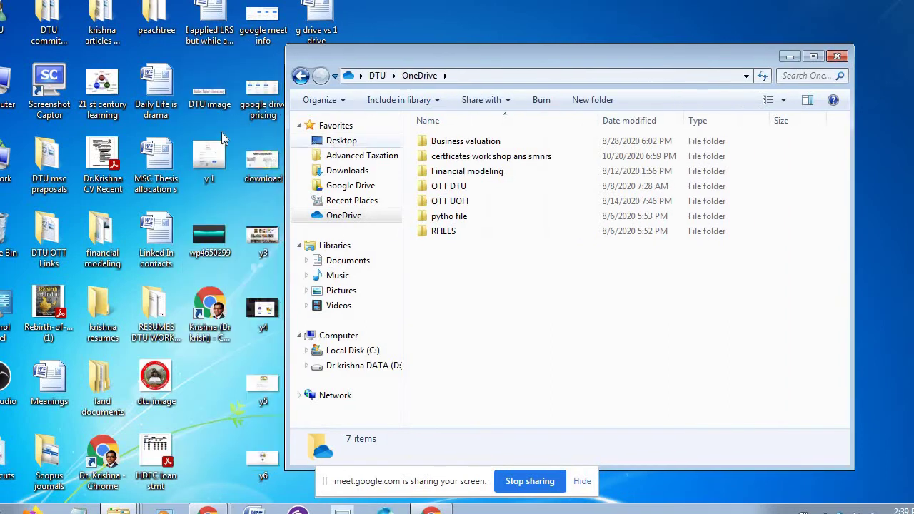
pyautogui.click(113, 100)
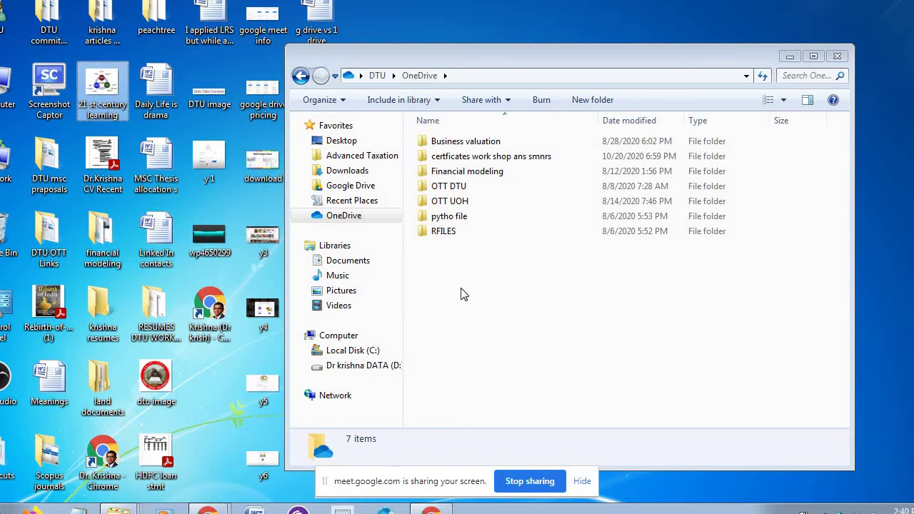
pyautogui.click(500, 311)
pyautogui.hotkey('ctrl', 'v')
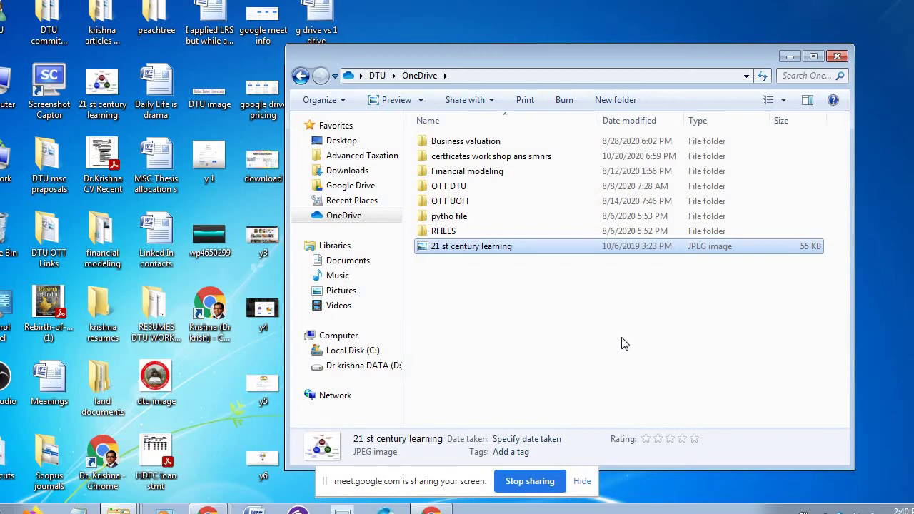
pyautogui.click(838, 57)
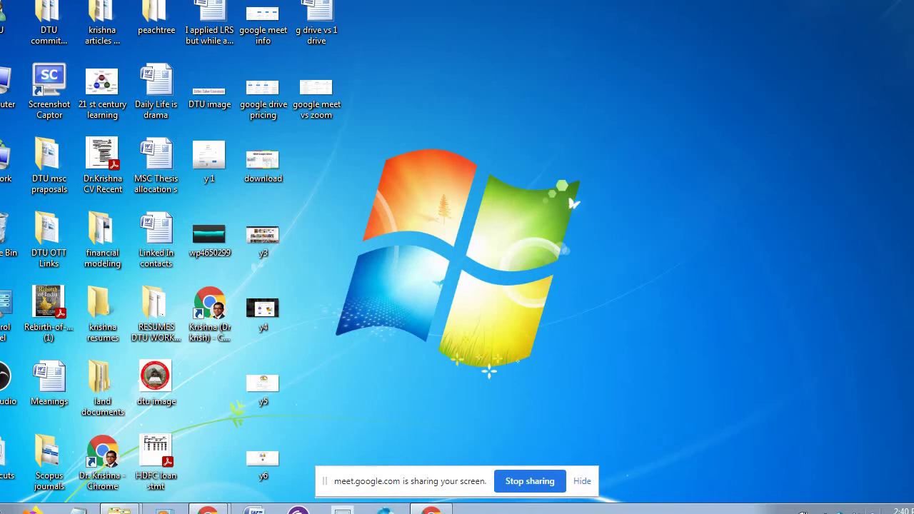
# - Check the recently synced items in the Backup and Sync panel, then close it
pyautogui.click(872, 511)
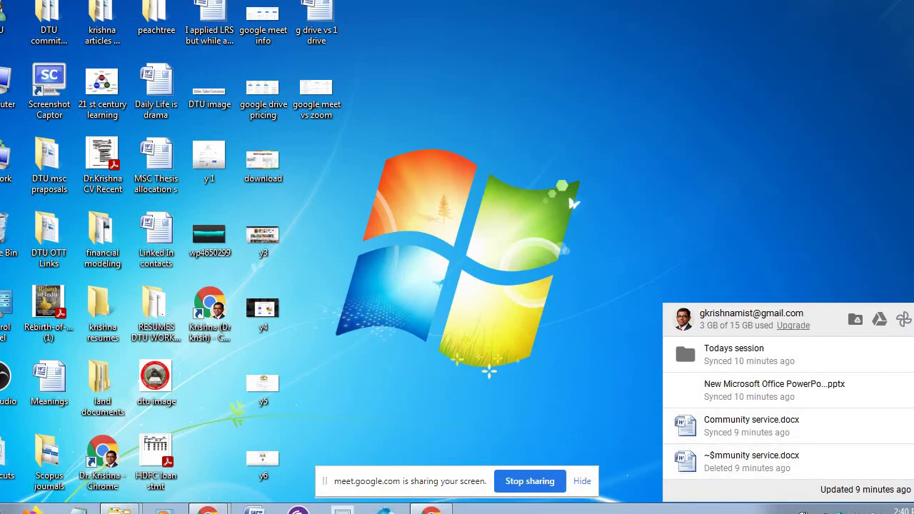
pyautogui.click(872, 512)
pyautogui.click(740, 225)
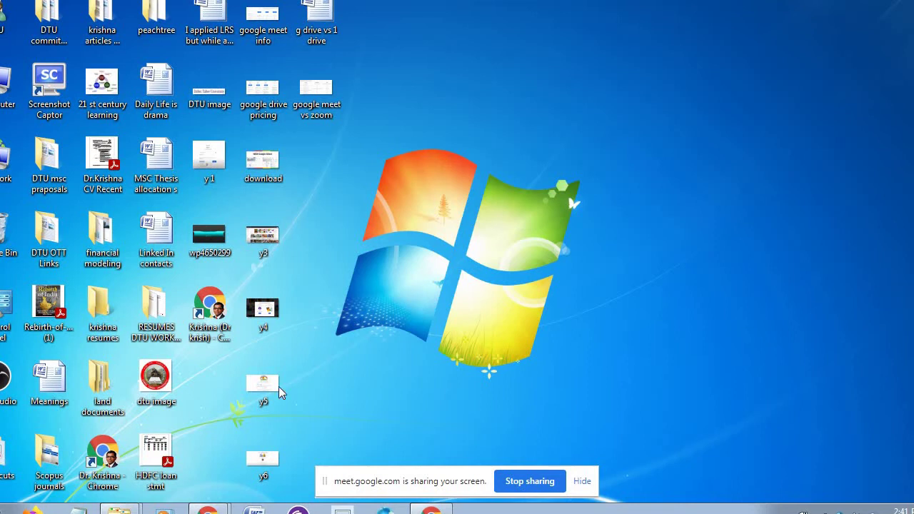
# - Bring the Chrome Create account window back to the front
pyautogui.moveTo(214, 508)
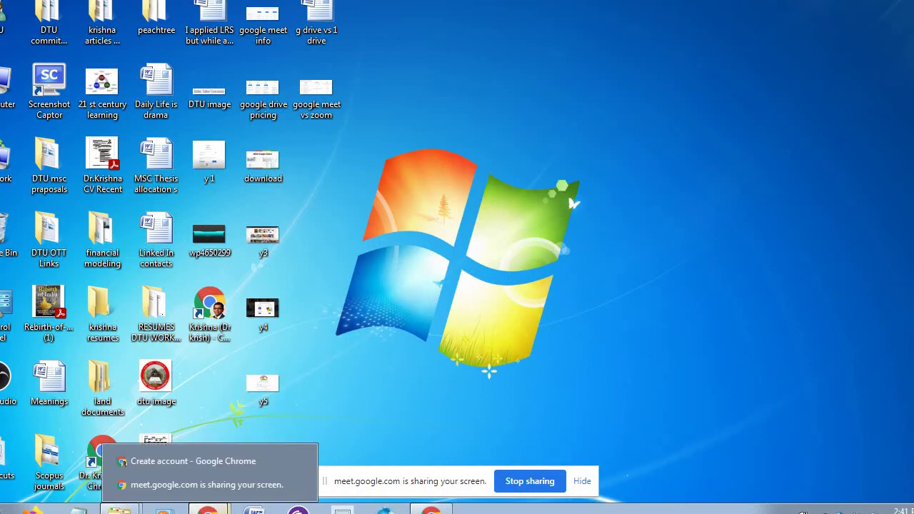
pyautogui.click(240, 486)
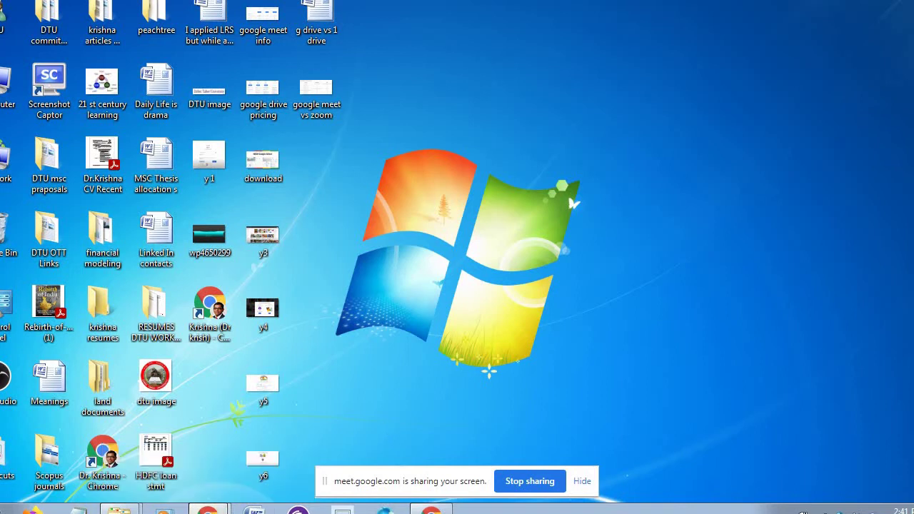
pyautogui.click(240, 463)
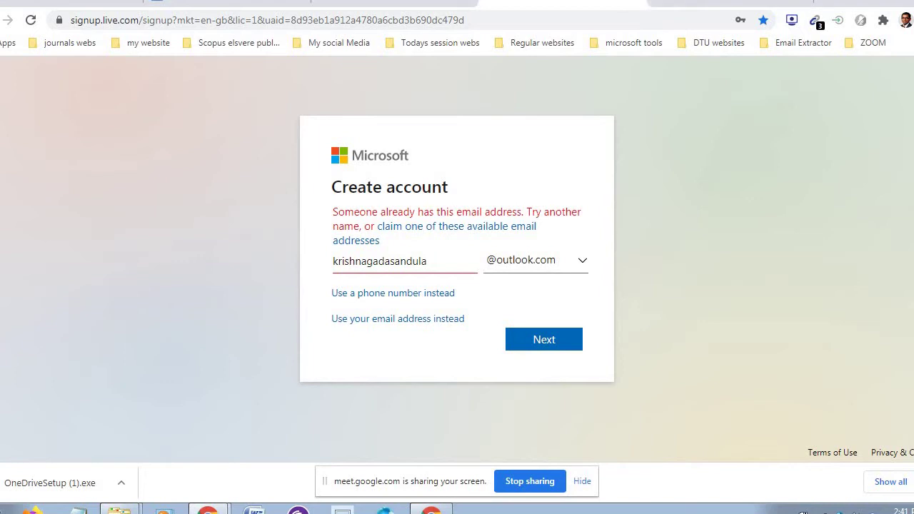
# - Close the Microsoft signup tab and open a new tab on the Google start page
pyautogui.click(634, 1)
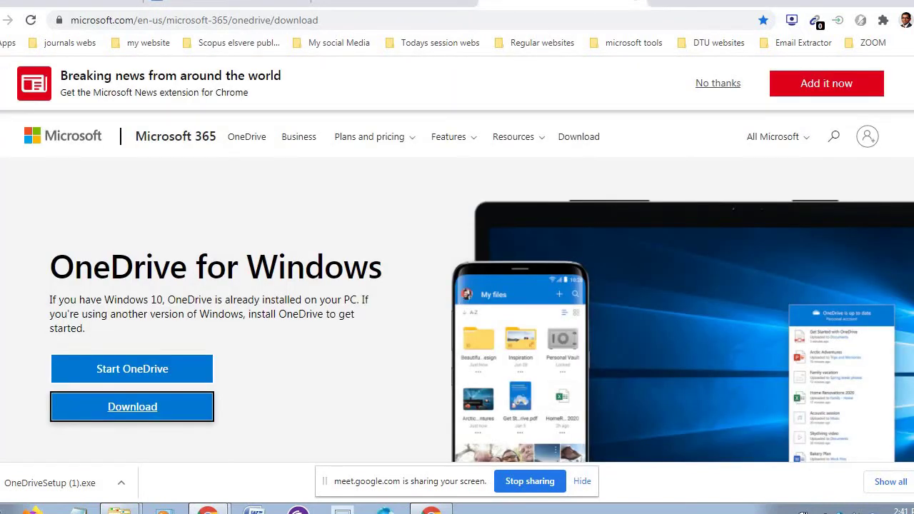
pyautogui.click(632, 4)
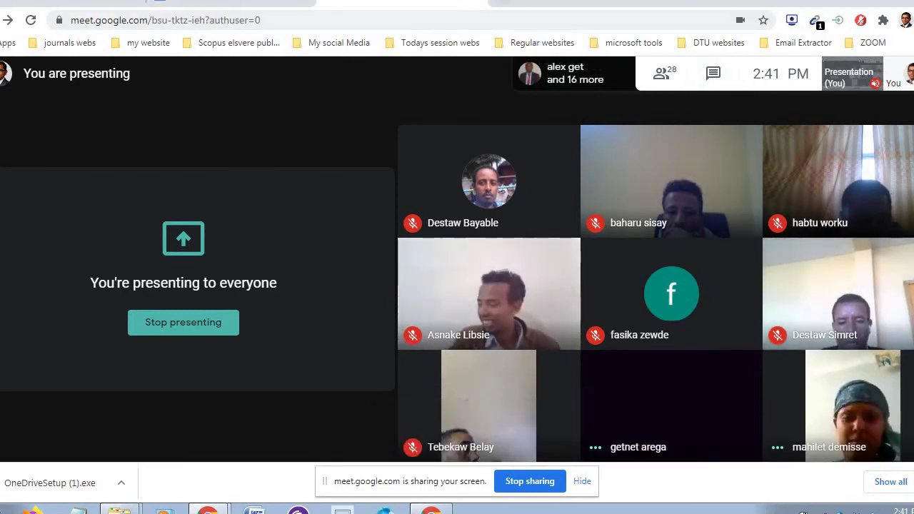
pyautogui.click(503, 1)
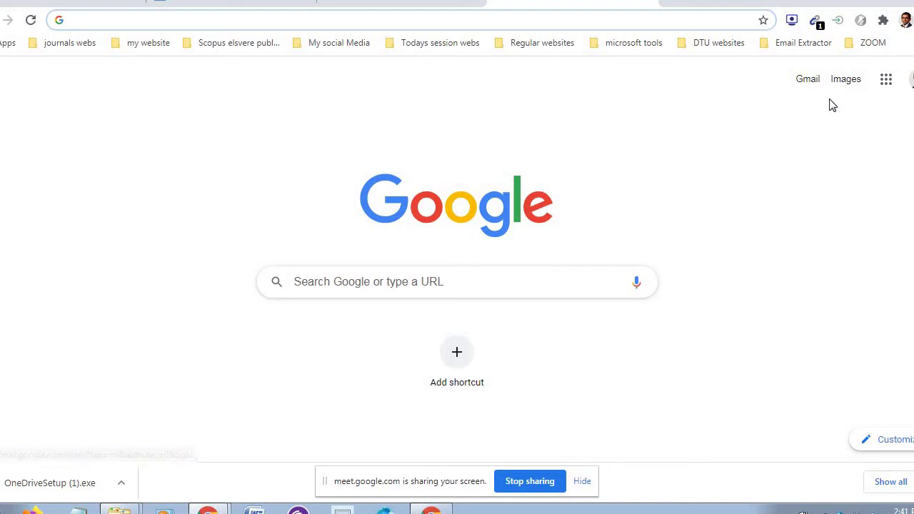
# - Open Gmail, switch to the second signed-in account, and launch Drive from the apps grid
pyautogui.click(808, 80)
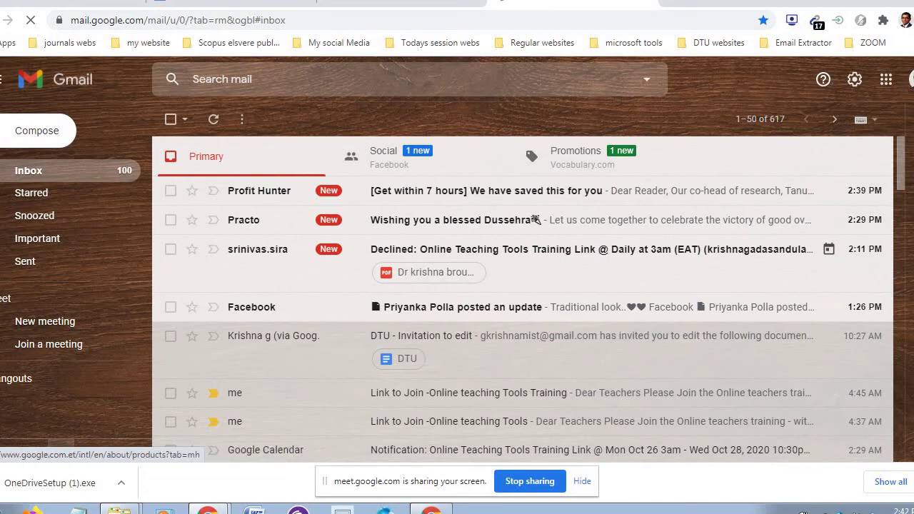
pyautogui.click(911, 79)
pyautogui.click(912, 79)
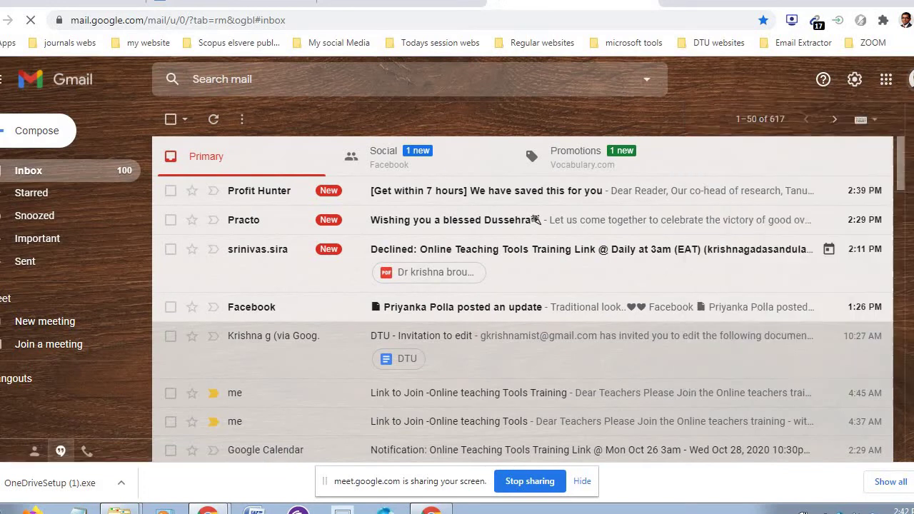
pyautogui.click(911, 79)
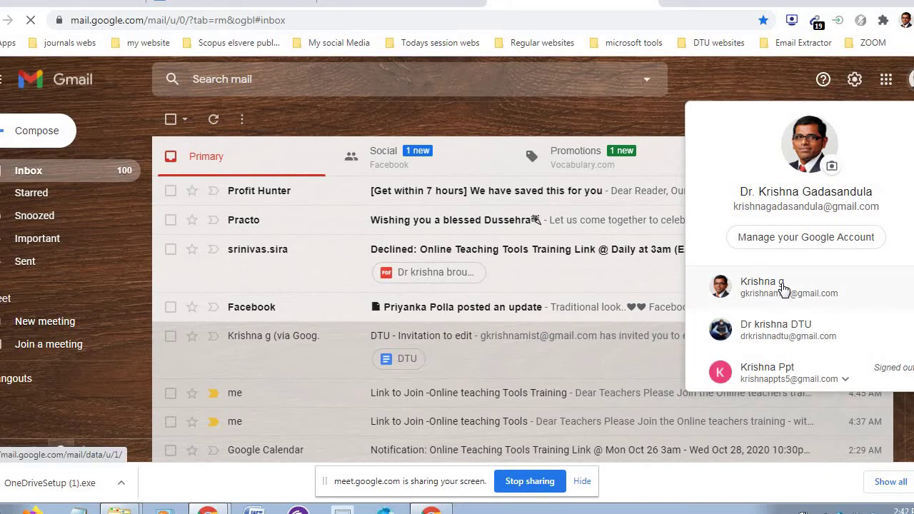
pyautogui.click(783, 287)
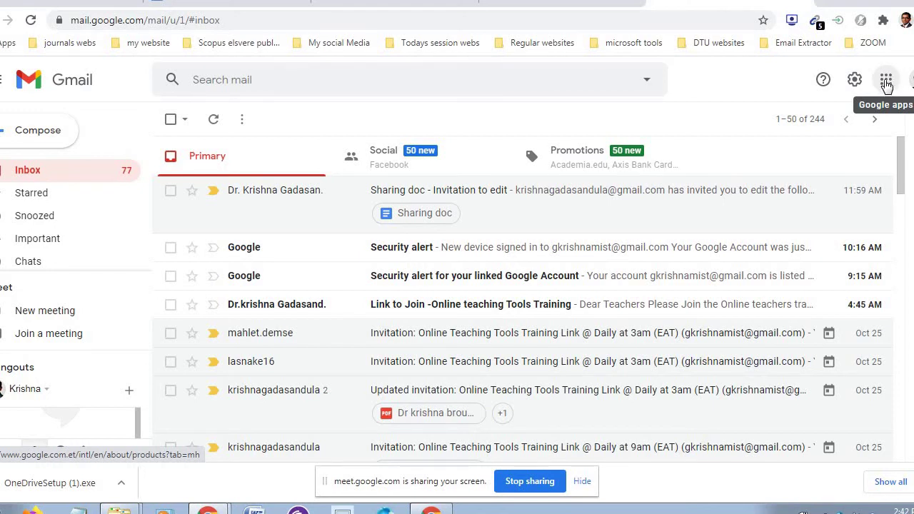
pyautogui.click(885, 82)
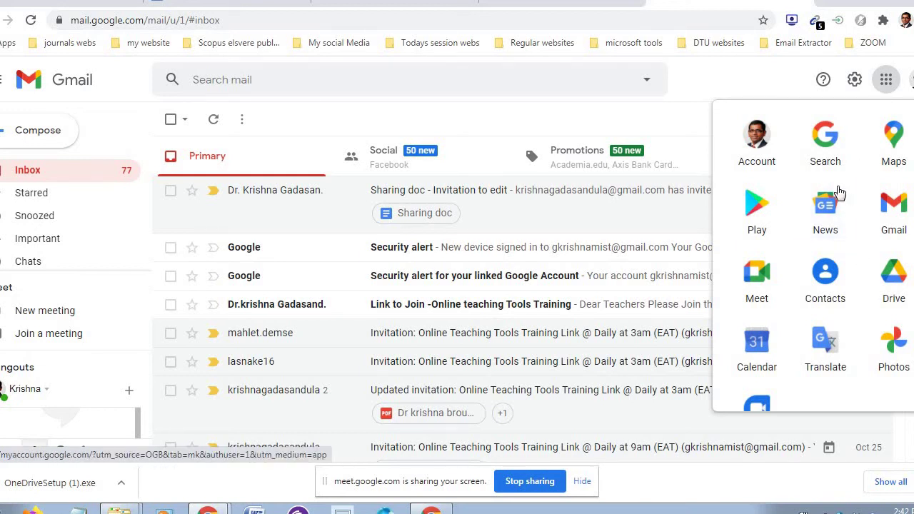
pyautogui.click(895, 273)
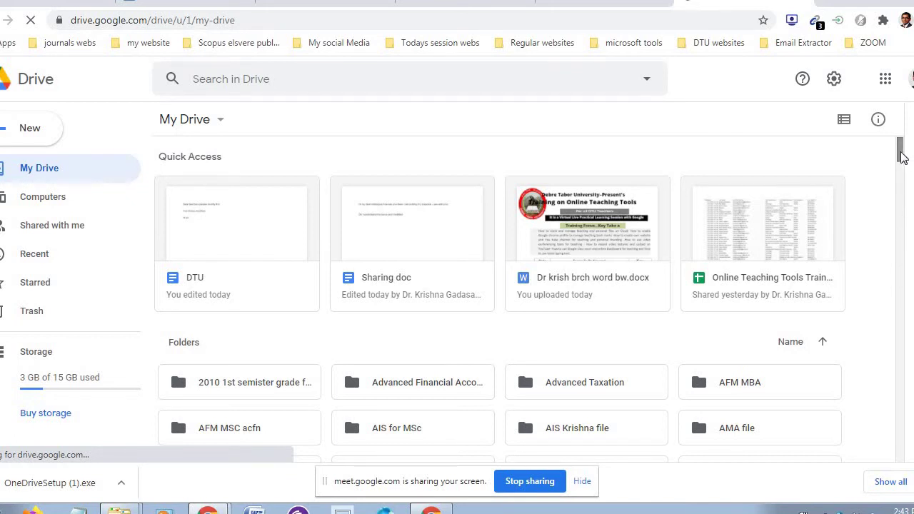
# - Search Drive for 'Todays', look through the Todays session folder, then return to My Drive
pyautogui.moveTo(901, 157)
pyautogui.mouseDown()
pyautogui.moveTo(903, 206)
pyautogui.moveTo(901, 163)
pyautogui.mouseUp()
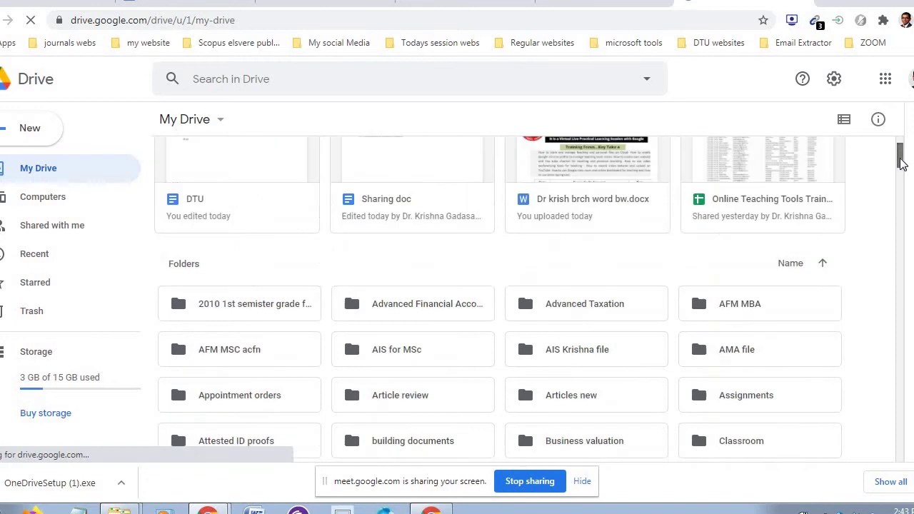
pyautogui.click(549, 78)
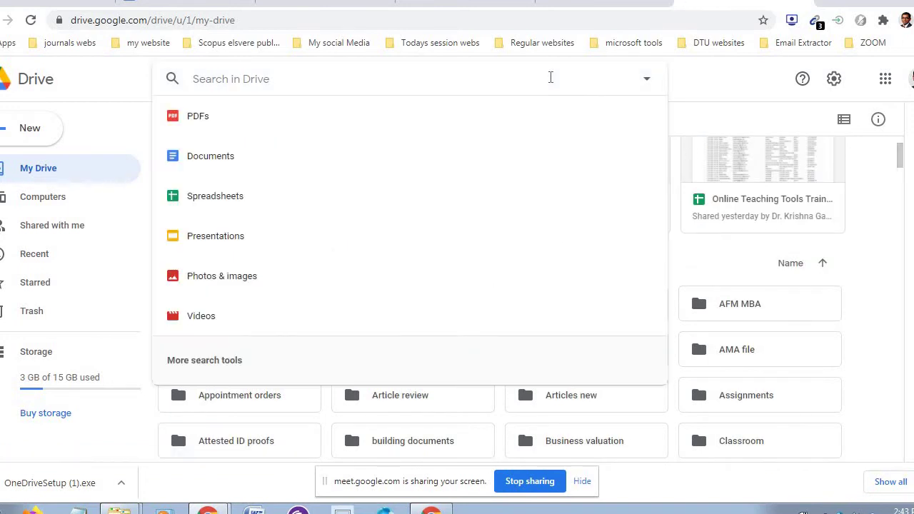
pyautogui.write('Toda')
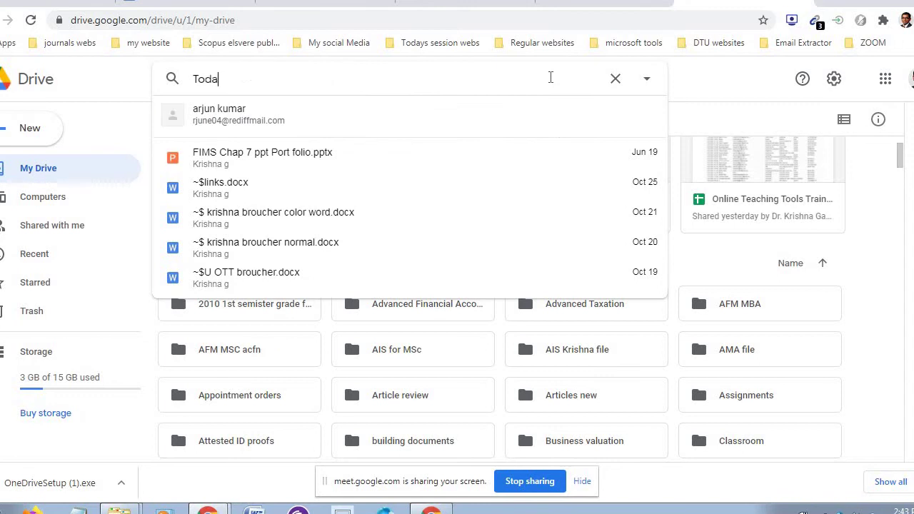
pyautogui.write('ys')
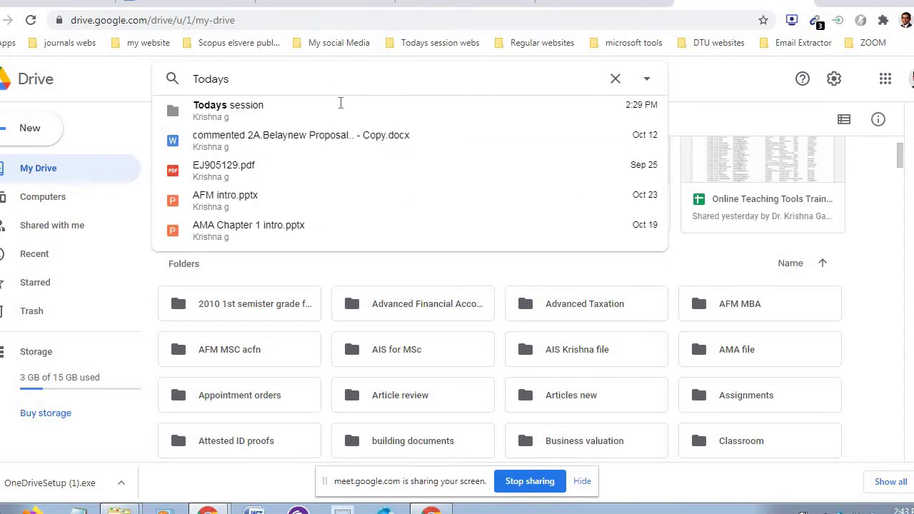
pyautogui.click(254, 108)
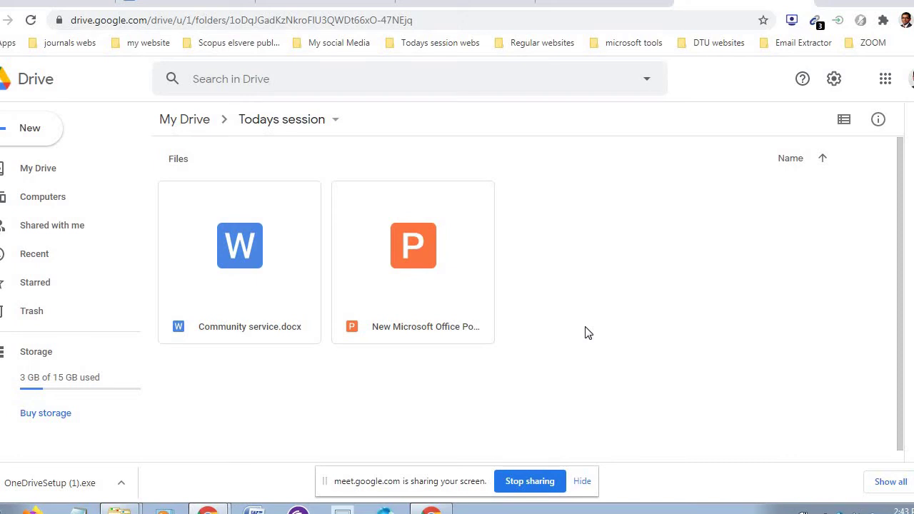
pyautogui.click(823, 159)
pyautogui.click(823, 158)
pyautogui.click(52, 174)
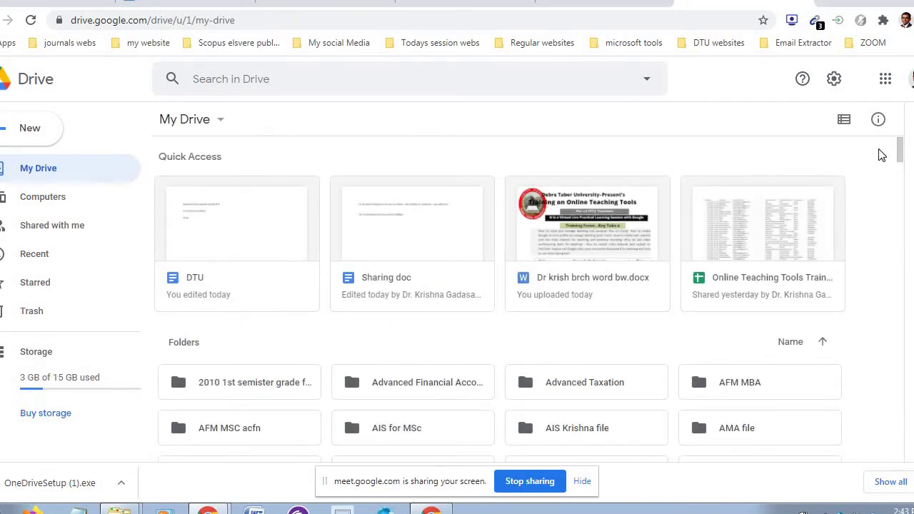
# - Open community services DTU and preview Banking presentation modified.pptx
pyautogui.moveTo(899, 162)
pyautogui.mouseDown()
pyautogui.moveTo(900, 232)
pyautogui.moveTo(901, 147)
pyautogui.moveTo(901, 163)
pyautogui.mouseUp()
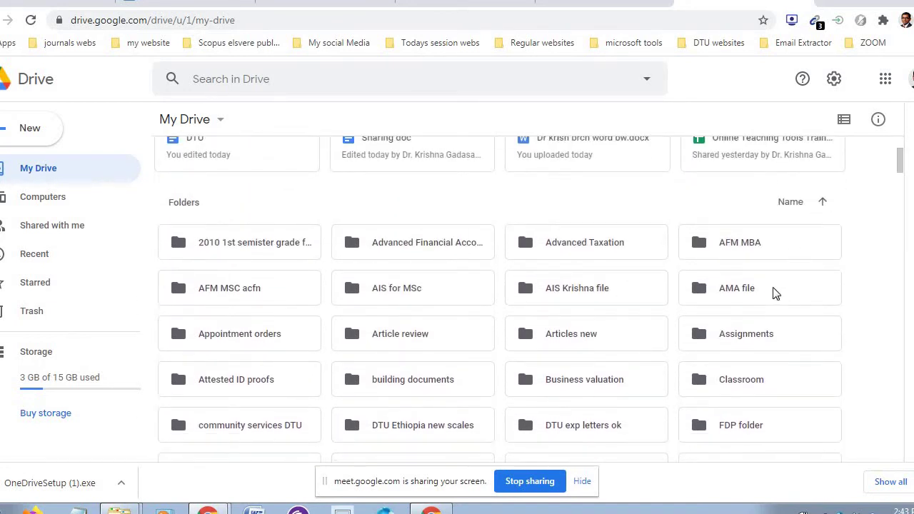
pyautogui.doubleClick(263, 426)
pyautogui.doubleClick(261, 426)
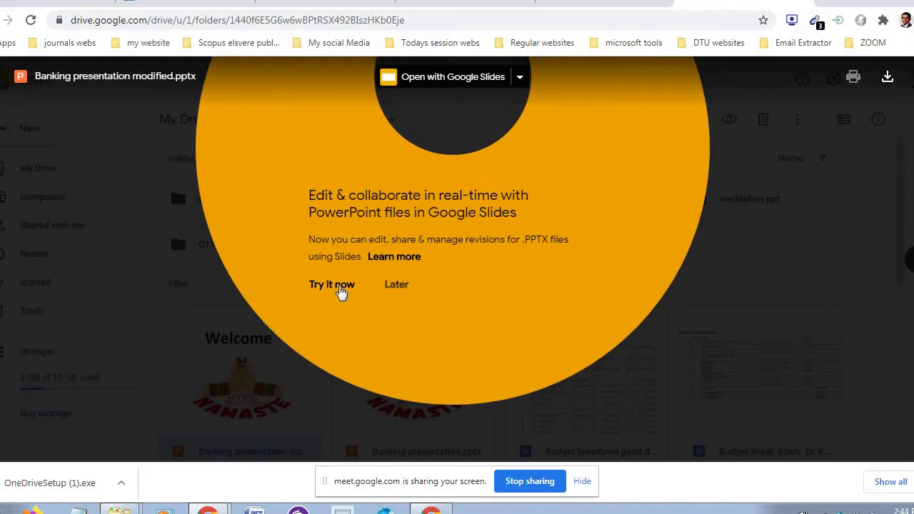
# - Dismiss the Slides promo, close the preview, and open the OTT DTU folder
pyautogui.click(400, 284)
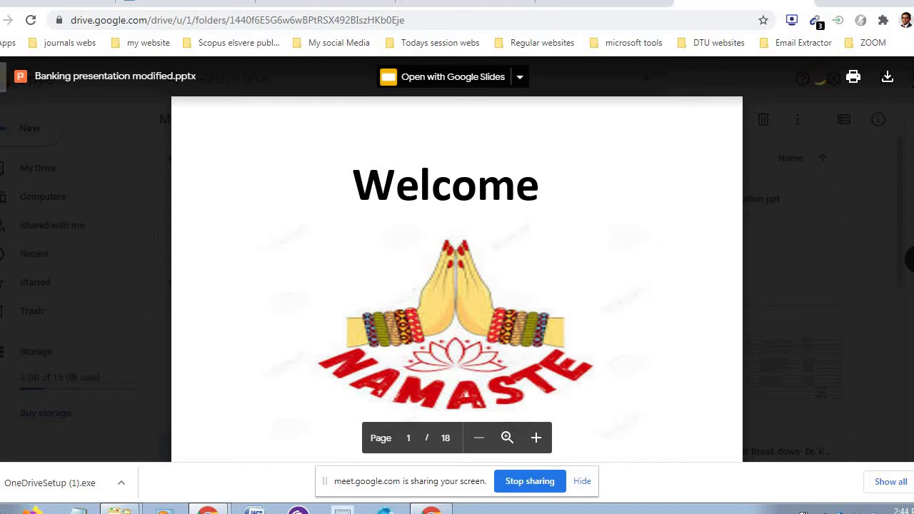
pyautogui.press('Escape')
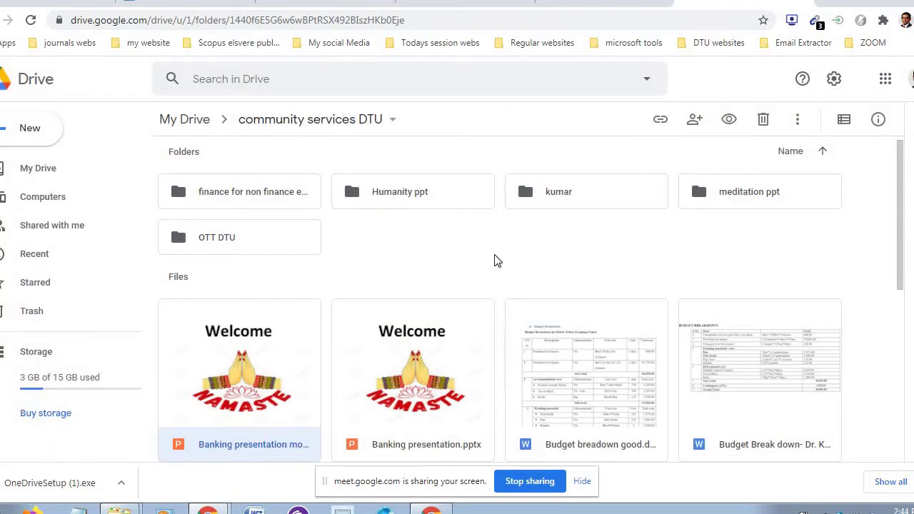
pyautogui.doubleClick(214, 241)
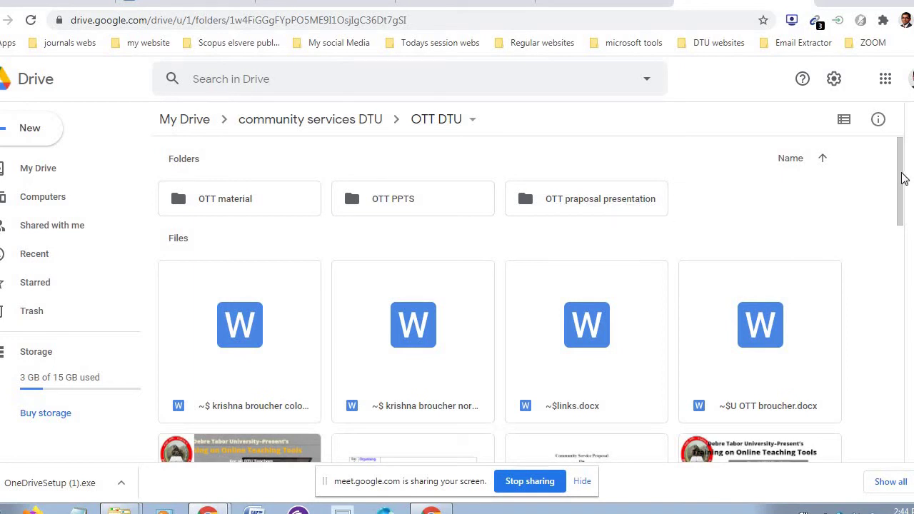
# - Preview ~WRL0526.tmp, close it, and return to My Drive
pyautogui.moveTo(901, 190); pyautogui.dragTo(898, 255)
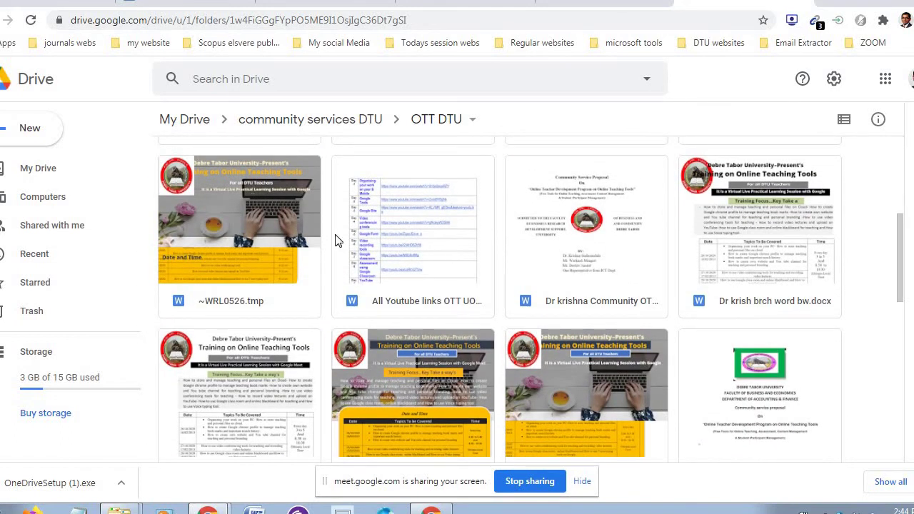
pyautogui.doubleClick(249, 222)
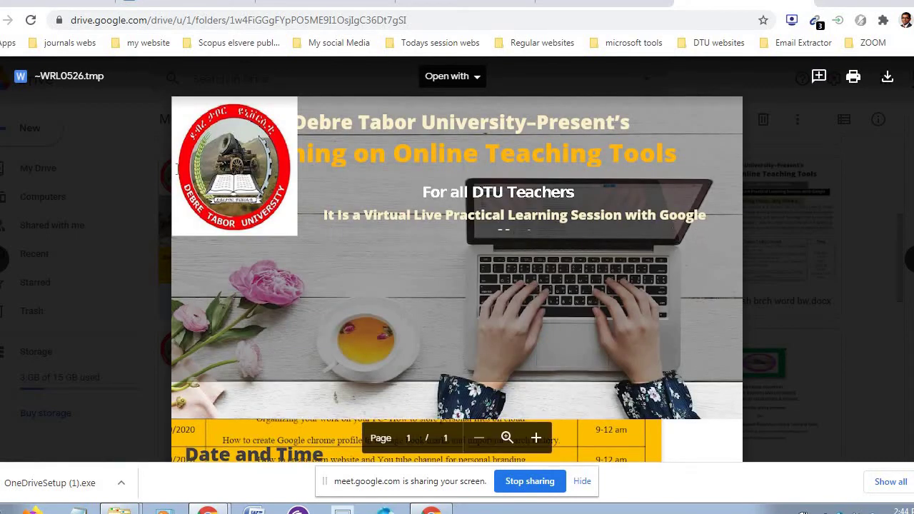
pyautogui.press('Escape')
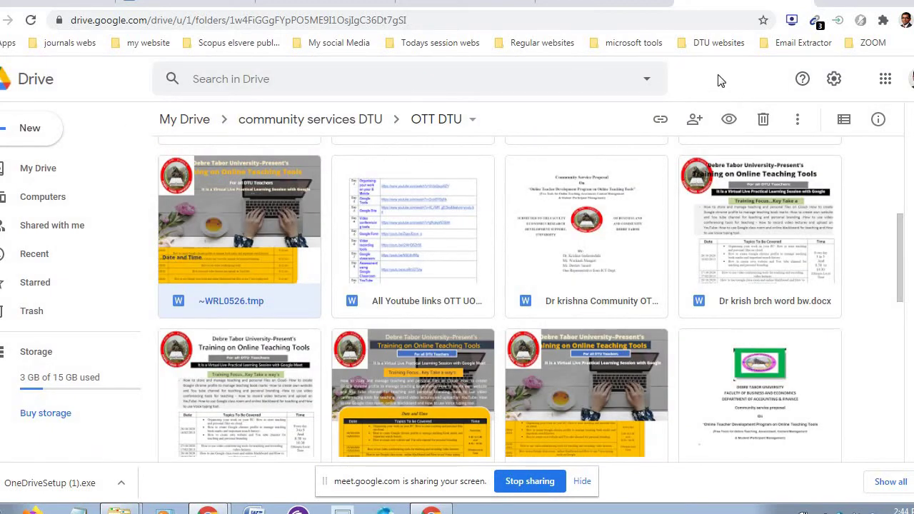
pyautogui.click(48, 169)
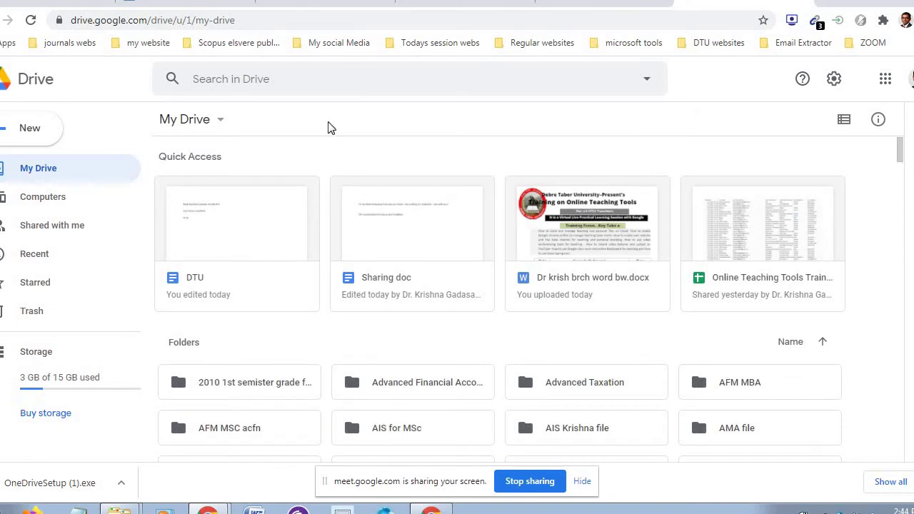
# - Upload the modified CV Word document into My Drive, then open the Sharing doc
pyautogui.click(220, 122)
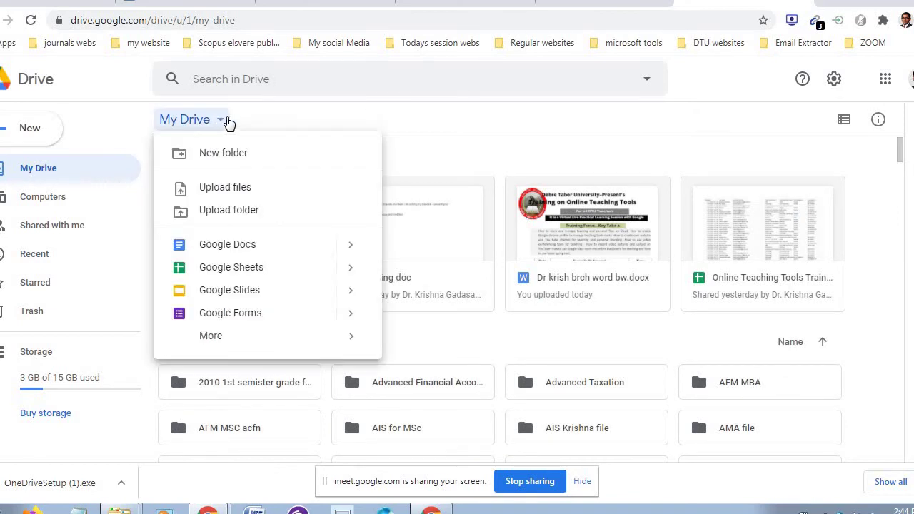
pyautogui.click(220, 122)
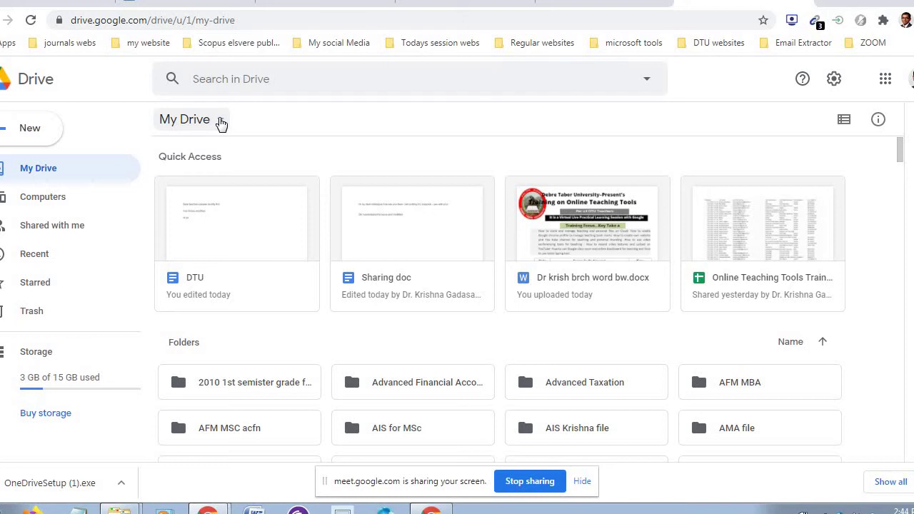
pyautogui.click(223, 123)
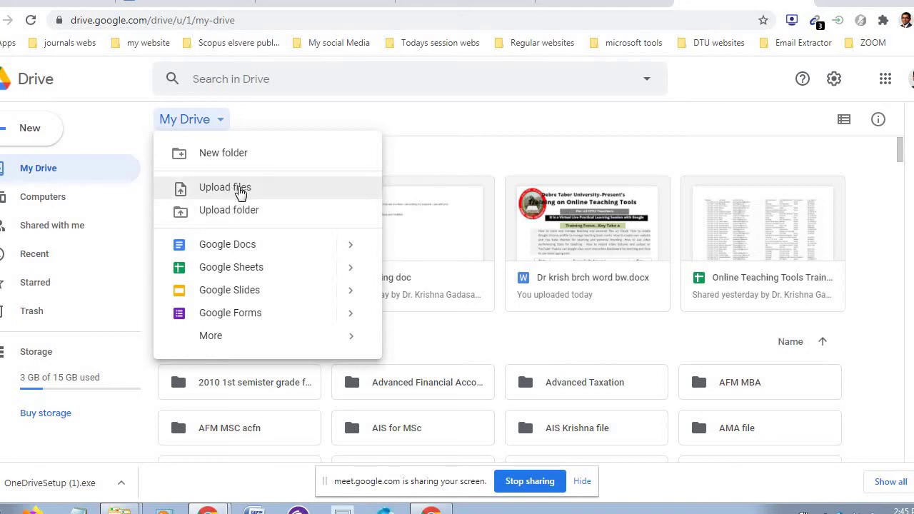
pyautogui.click(240, 190)
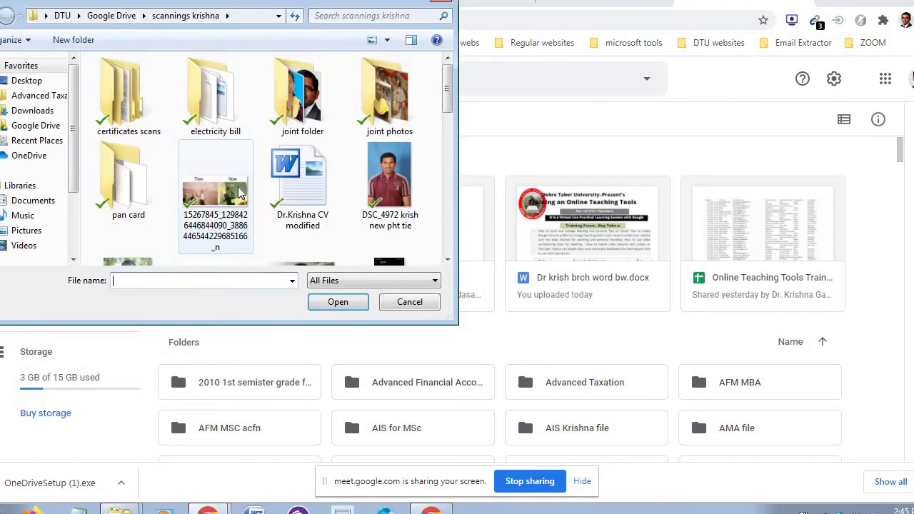
pyautogui.click(321, 207)
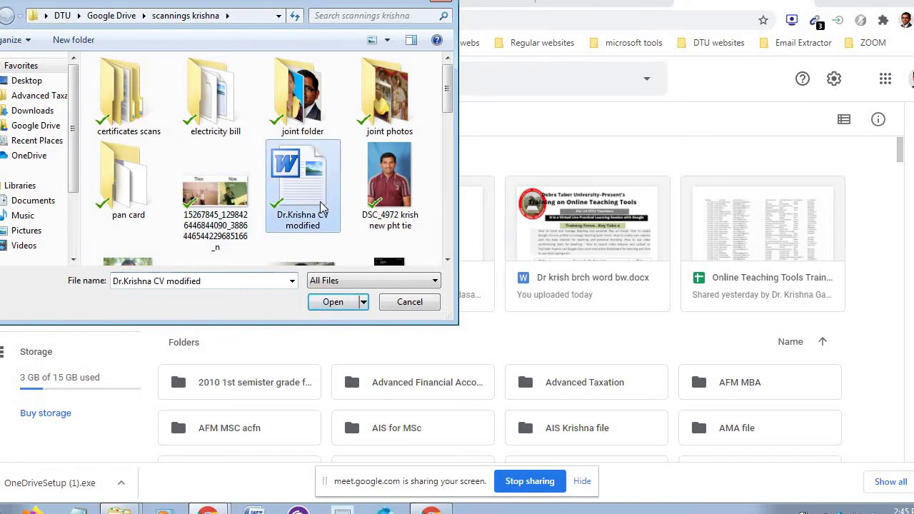
pyautogui.click(328, 302)
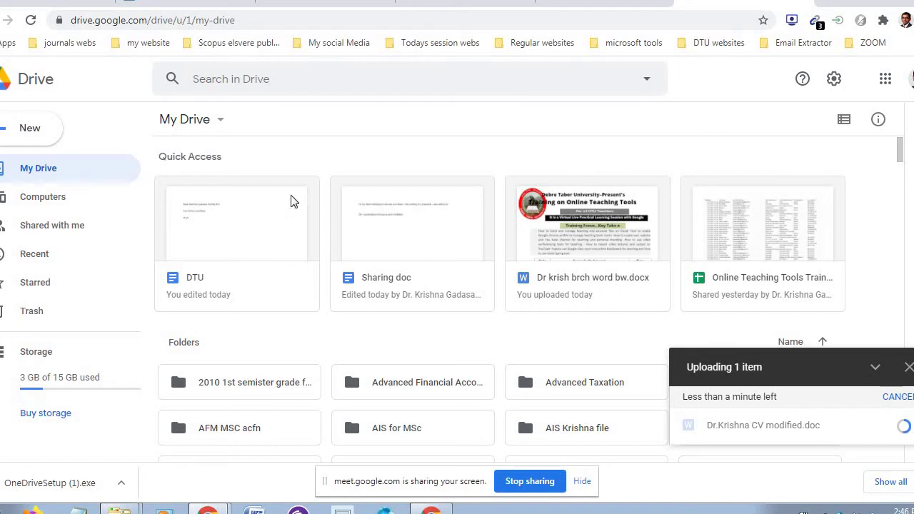
pyautogui.doubleClick(421, 252)
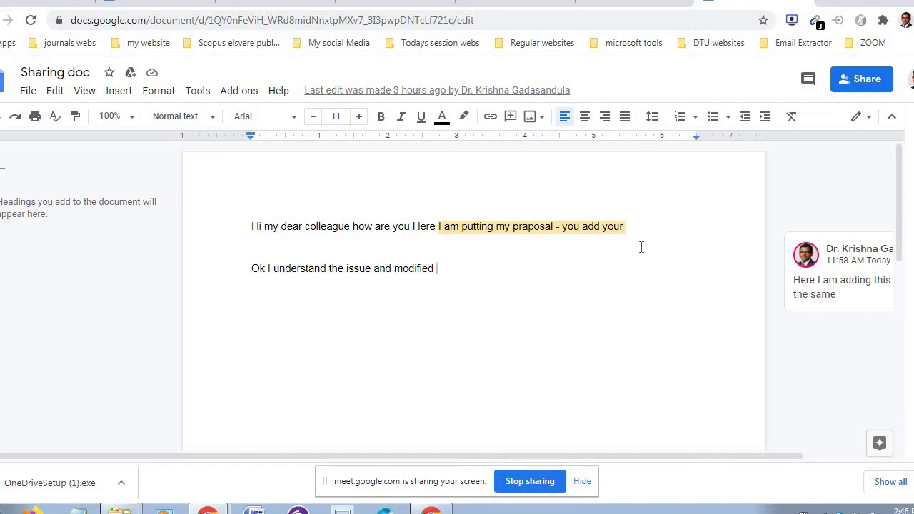
# - Type 'comments' after 'your', delete the 'Ok I understand the issue and modified' line, then close the comment thread
pyautogui.doubleClick(632, 226)
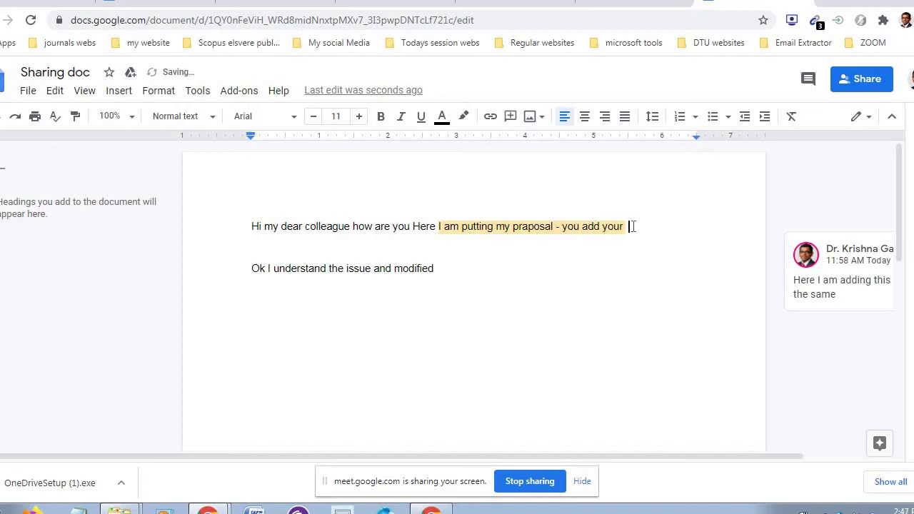
pyautogui.write('comments')
pyautogui.click(457, 271)
pyautogui.doubleClick(416, 270)
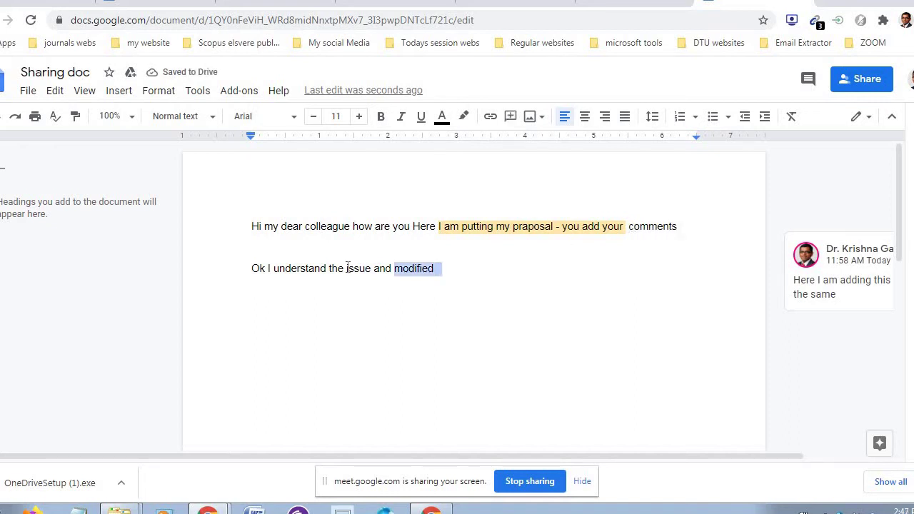
pyautogui.moveTo(348, 267); pyautogui.dragTo(330, 270)
pyautogui.moveTo(438, 273); pyautogui.dragTo(254, 265)
pyautogui.press('BackSpace')
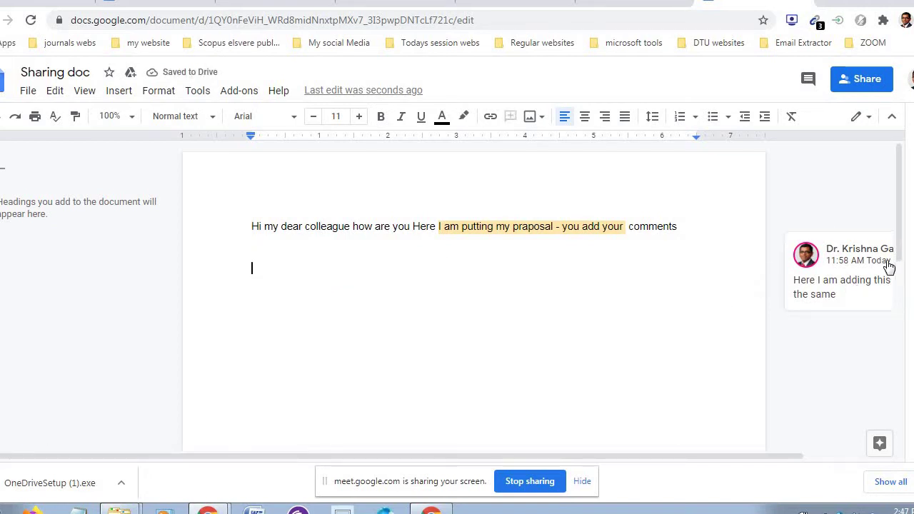
pyautogui.click(850, 294)
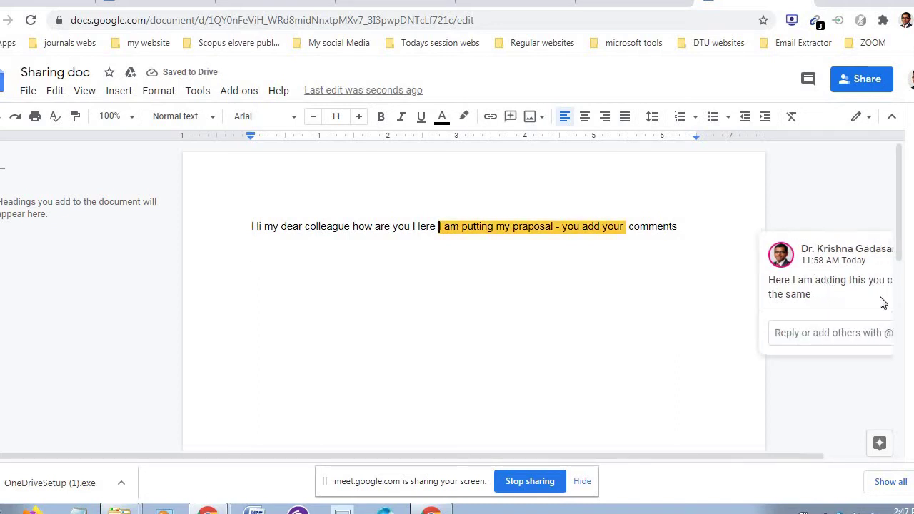
pyautogui.click(714, 210)
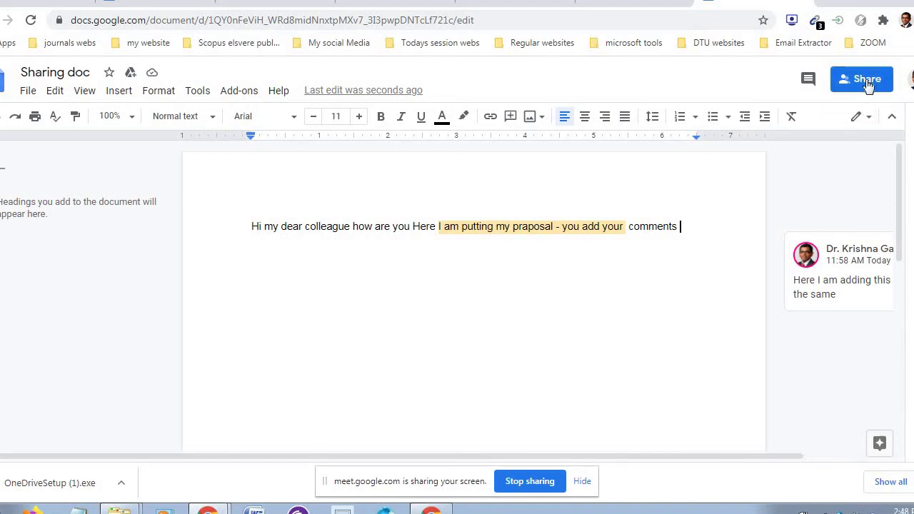
# - Open sharing for Sharing doc and enter the collaborator's Gmail address as a person to add
pyautogui.click(866, 82)
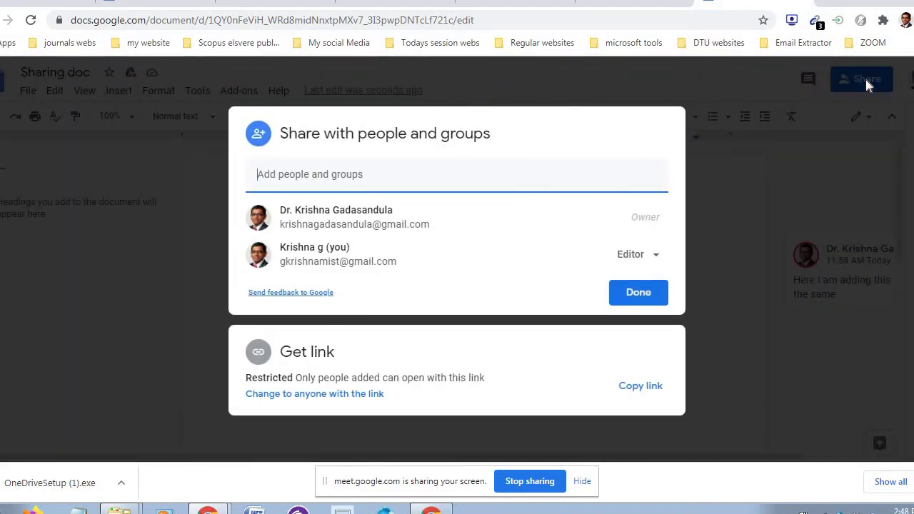
pyautogui.click(453, 180)
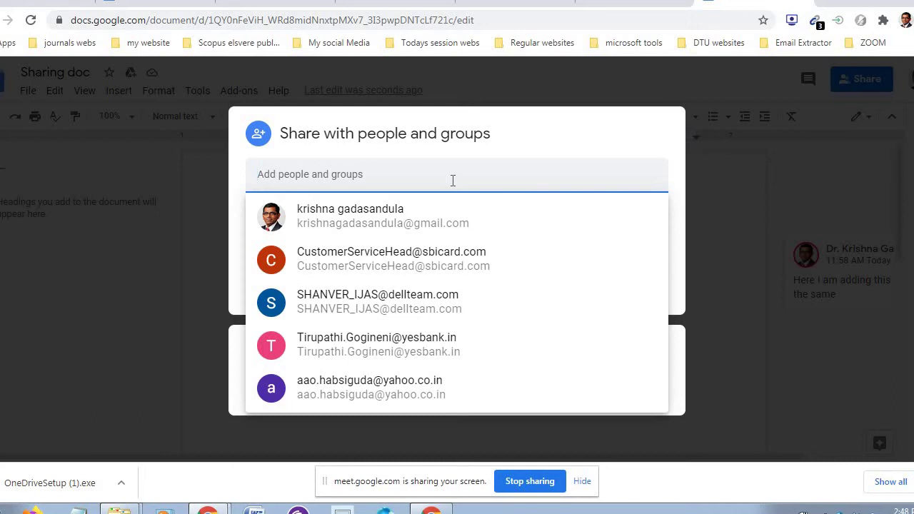
pyautogui.write('gkri')
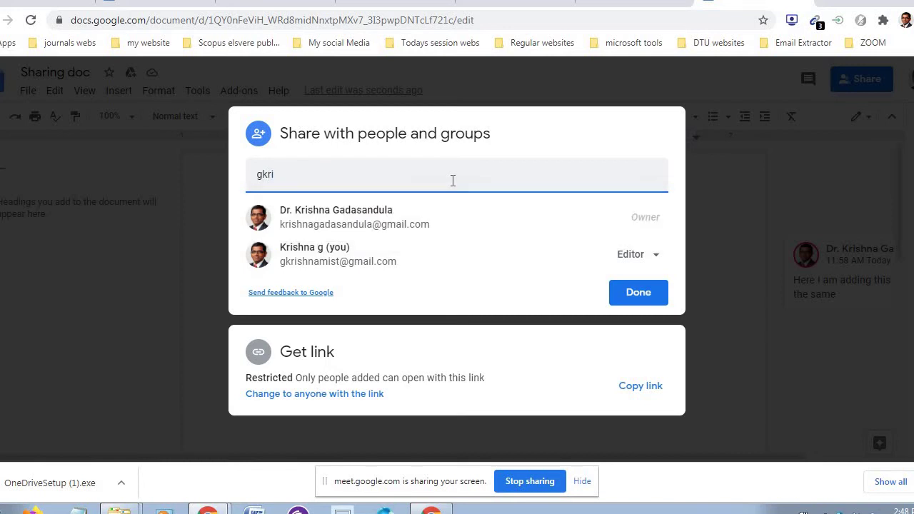
pyautogui.press('BackSpace')
pyautogui.press('BackSpace')
pyautogui.press('BackSpace')
pyautogui.press('BackSpace')
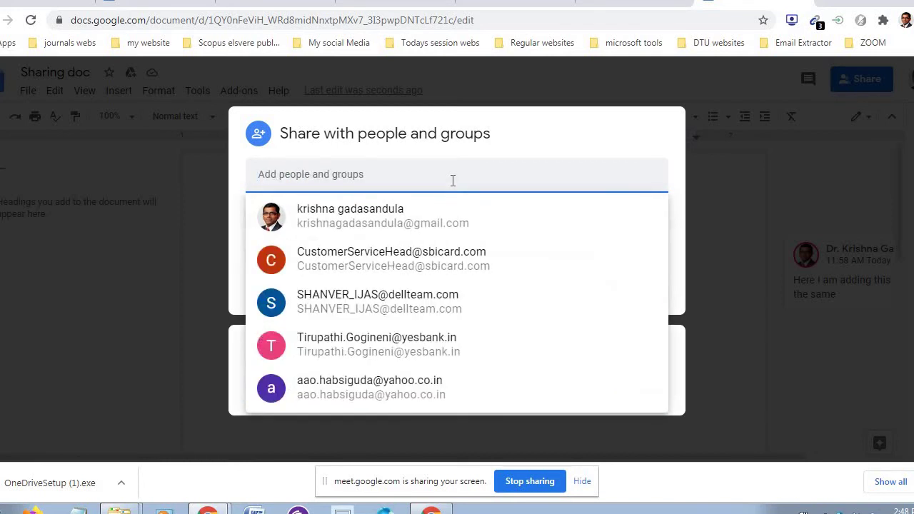
pyautogui.write('dtu')
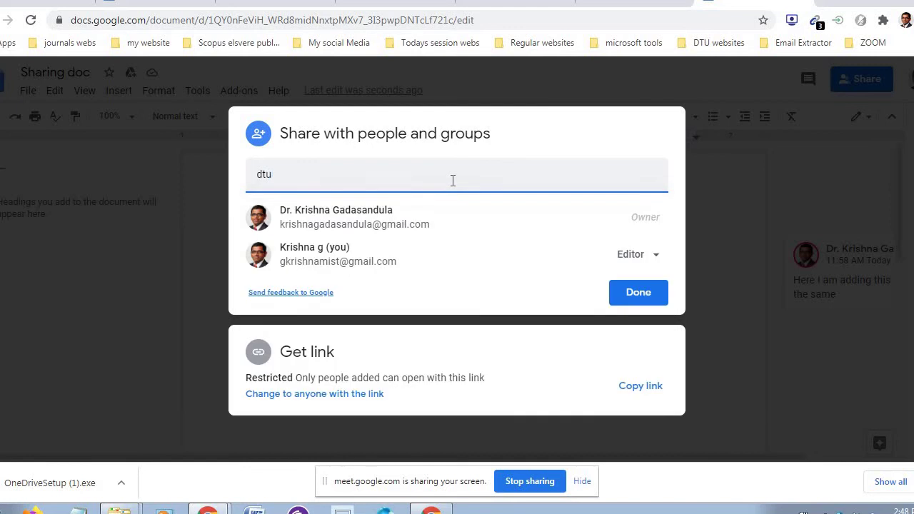
pyautogui.press('BackSpace')
pyautogui.press('BackSpace')
pyautogui.press('BackSpace')
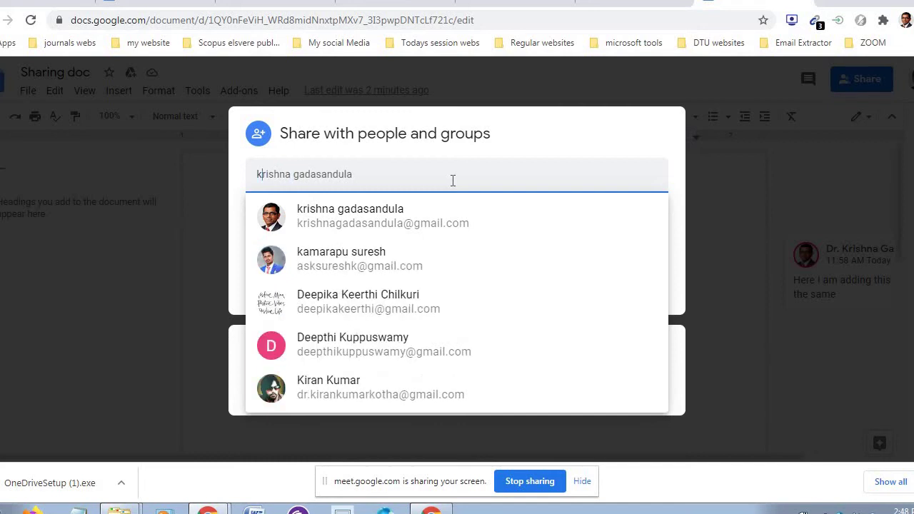
pyautogui.write('d')
pyautogui.press('BackSpace')
pyautogui.press('BackSpace')
pyautogui.write('dt')
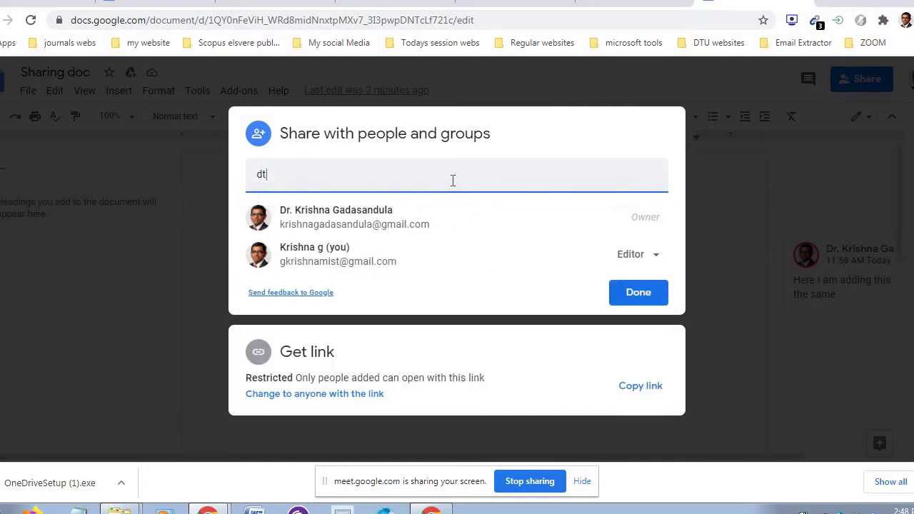
pyautogui.press('BackSpace')
pyautogui.write('r')
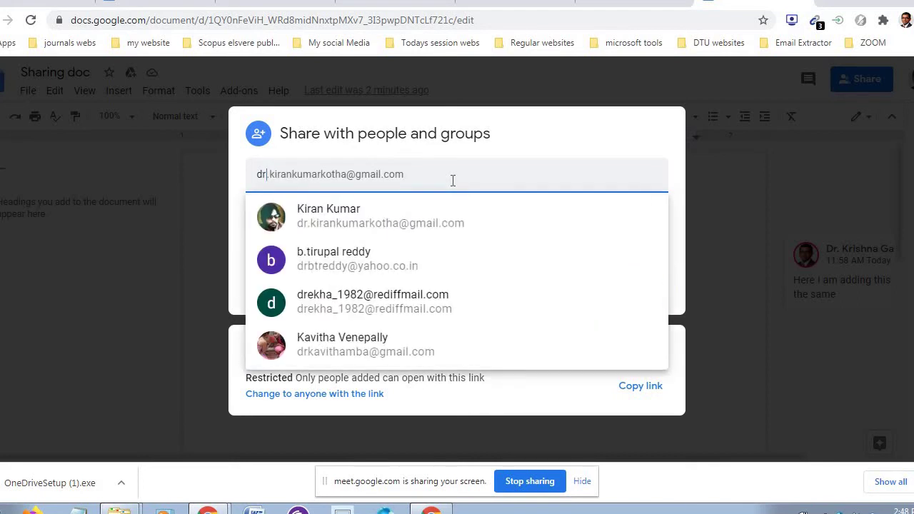
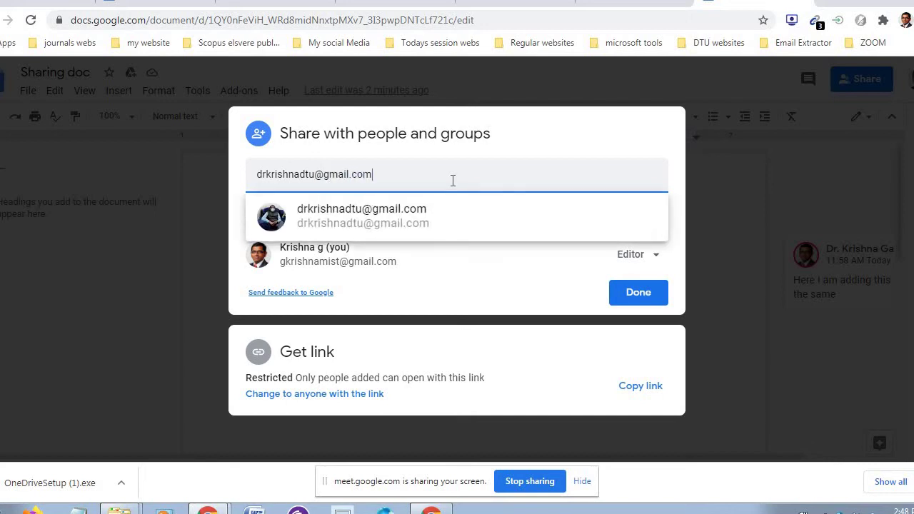
# - Add a second collaborator's address, remove the first recipient, and bring up the access-level choices
pyautogui.click(424, 217)
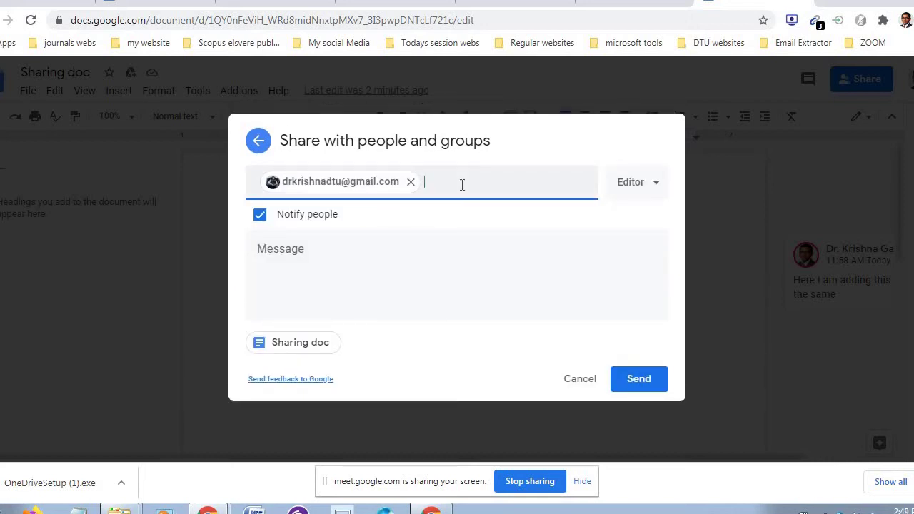
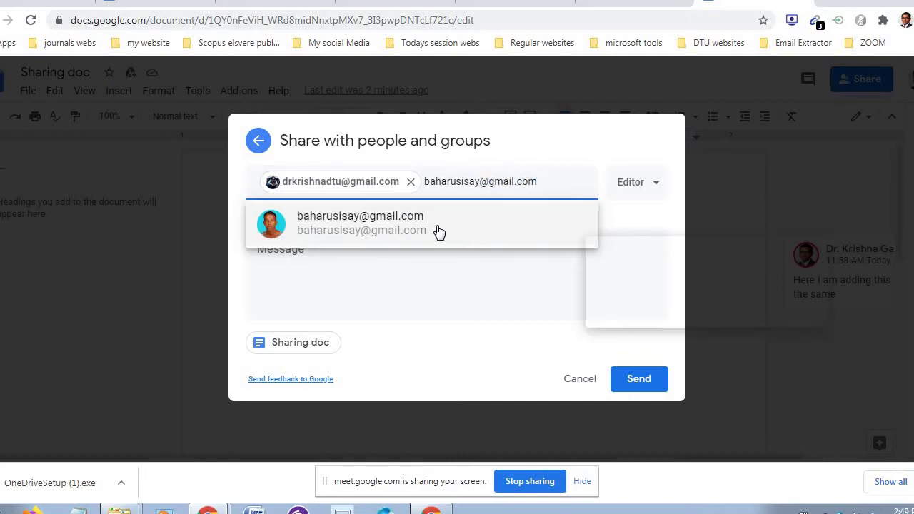
pyautogui.click(421, 224)
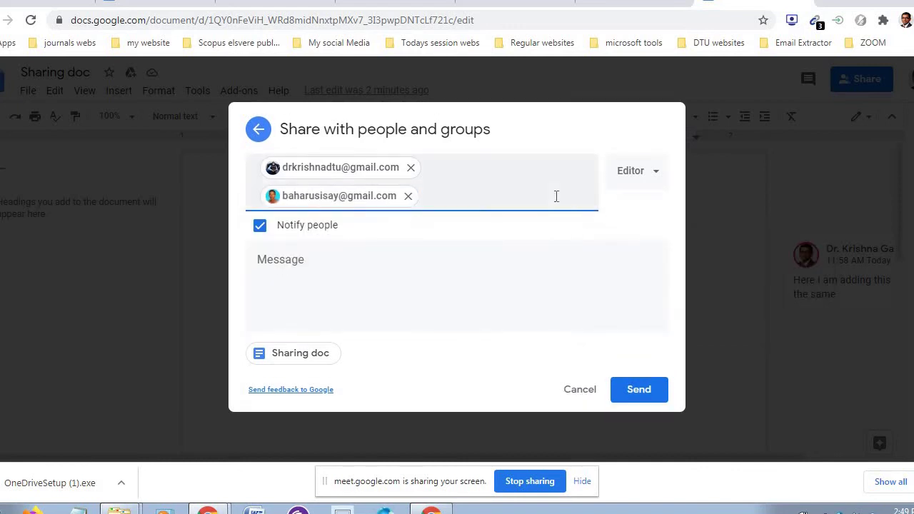
pyautogui.click(412, 169)
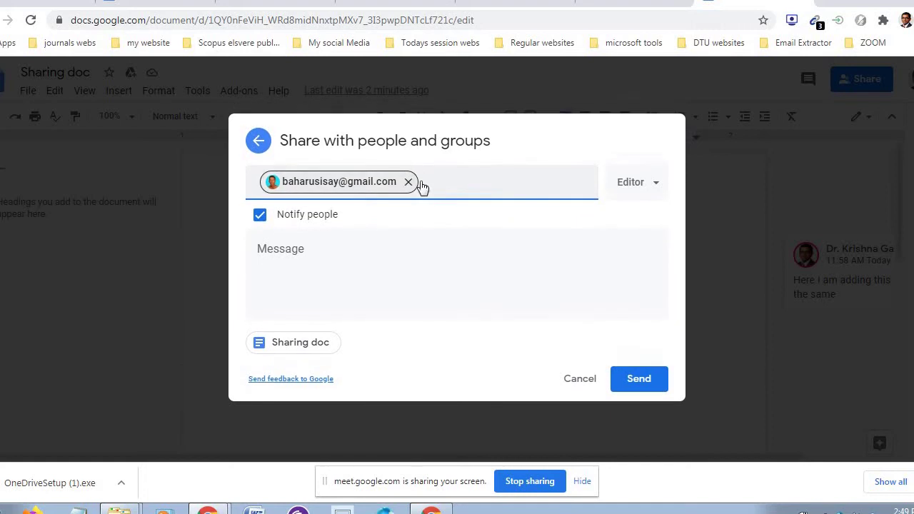
pyautogui.click(434, 187)
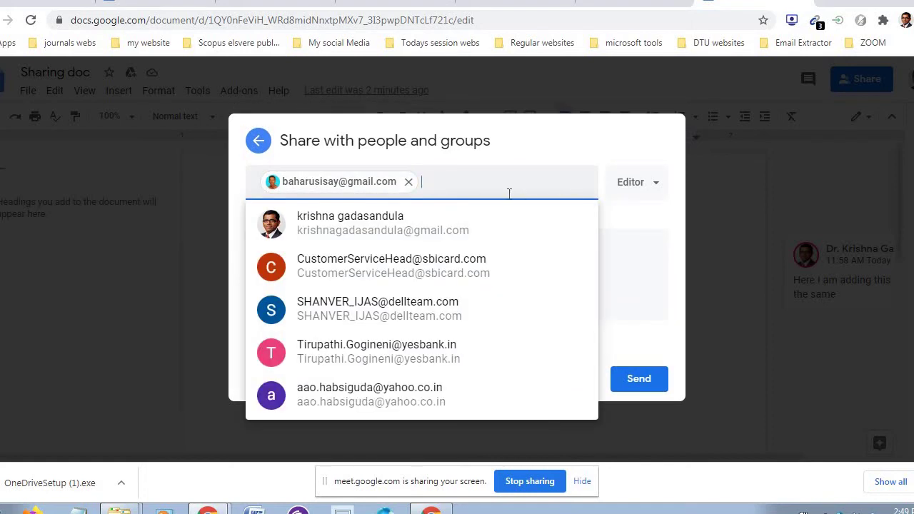
pyautogui.click(630, 182)
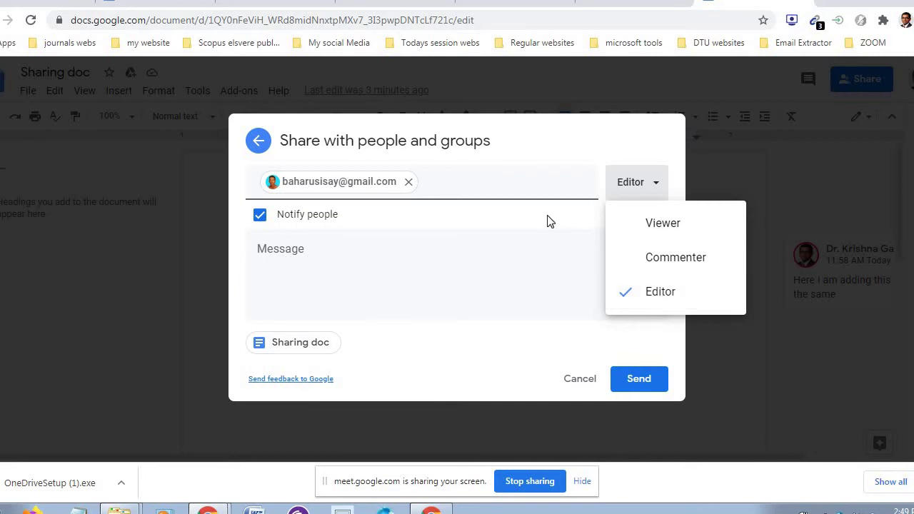
# - Keep Editor access and write a message asking the recipient to see the doc and add comments
pyautogui.click(658, 289)
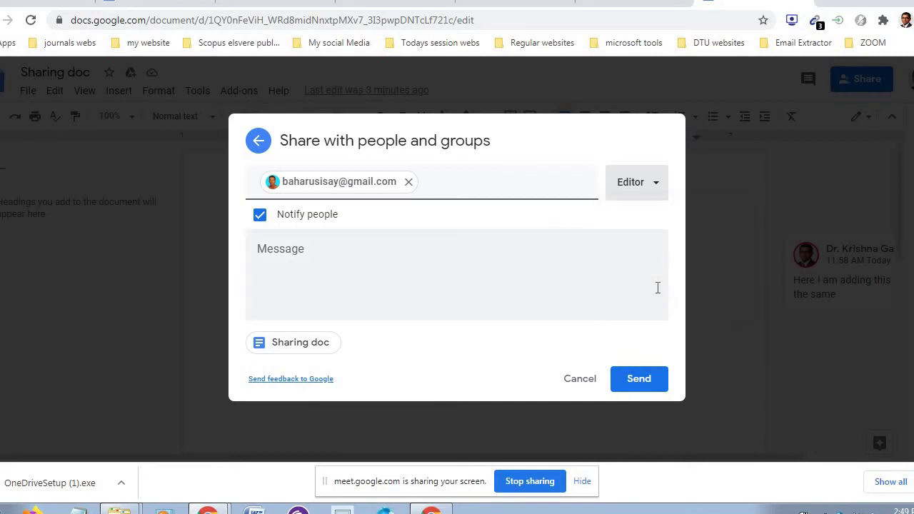
pyautogui.click(343, 259)
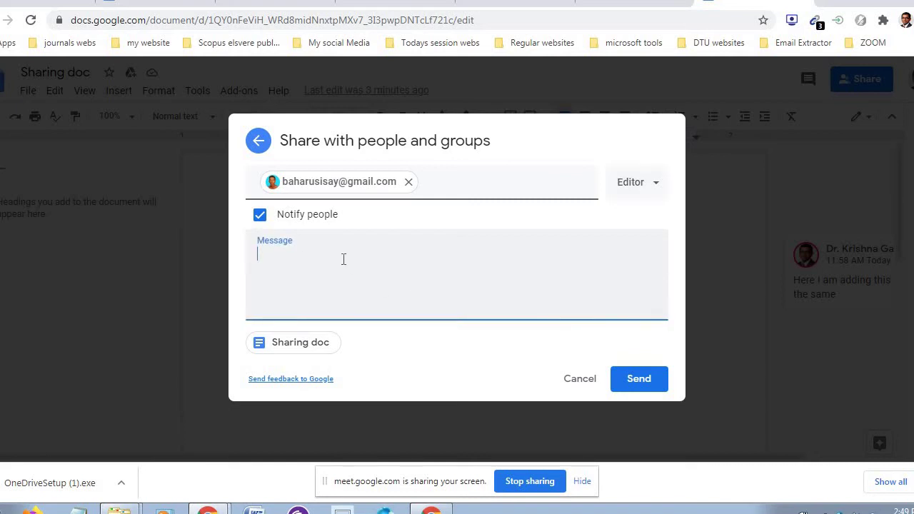
pyautogui.write('Mr baharu p')
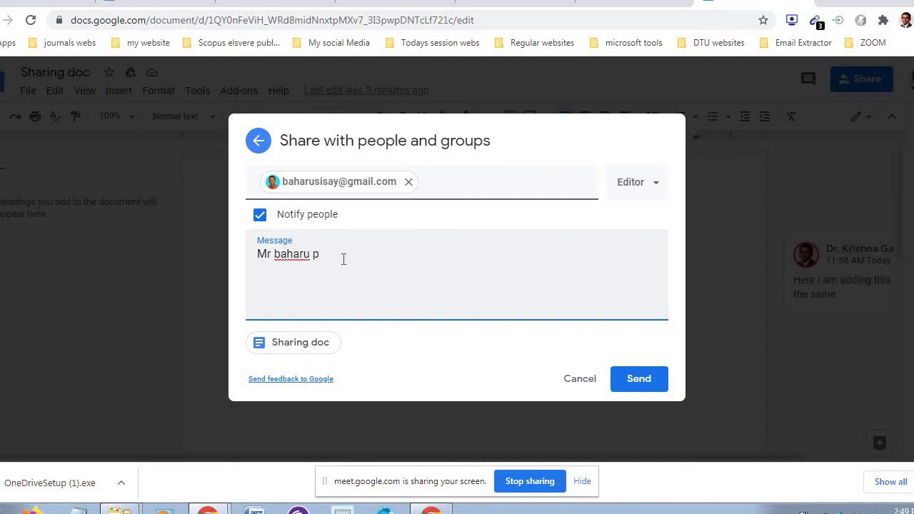
pyautogui.write('le')
pyautogui.write('se see the')
pyautogui.click(329, 255)
pyautogui.write('a')
pyautogui.write('do')
pyautogui.press('BackSpace')
pyautogui.press('BackSpace')
pyautogui.write('doc and a')
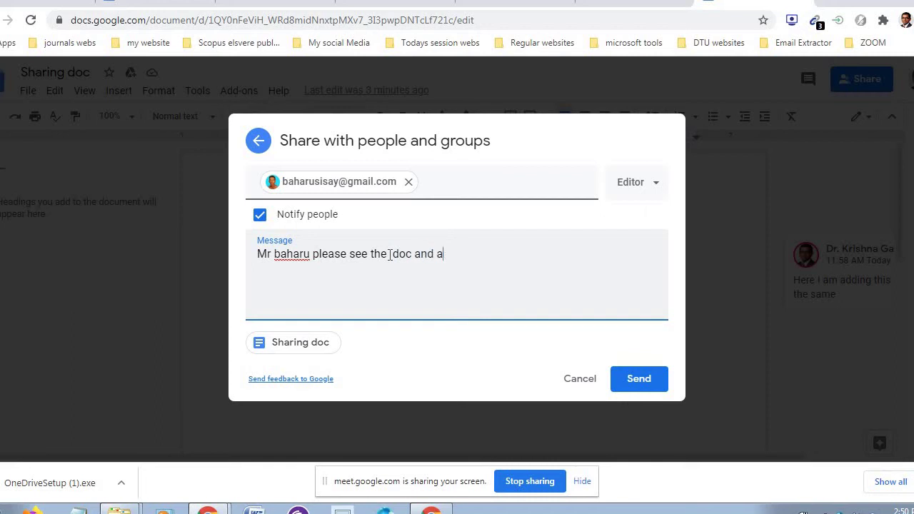
pyautogui.write('dd your comments')
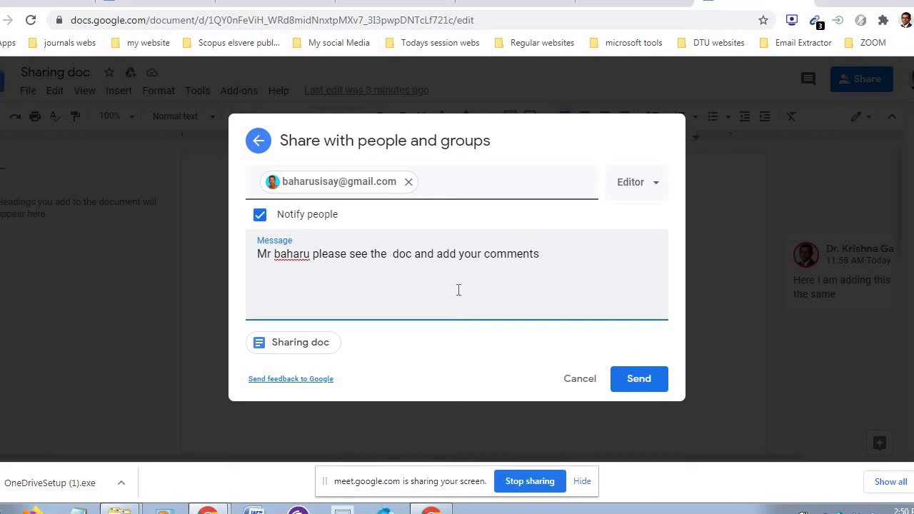
# - Add another contact's Gmail address as an Editor and send the invitation to both people
pyautogui.click(522, 186)
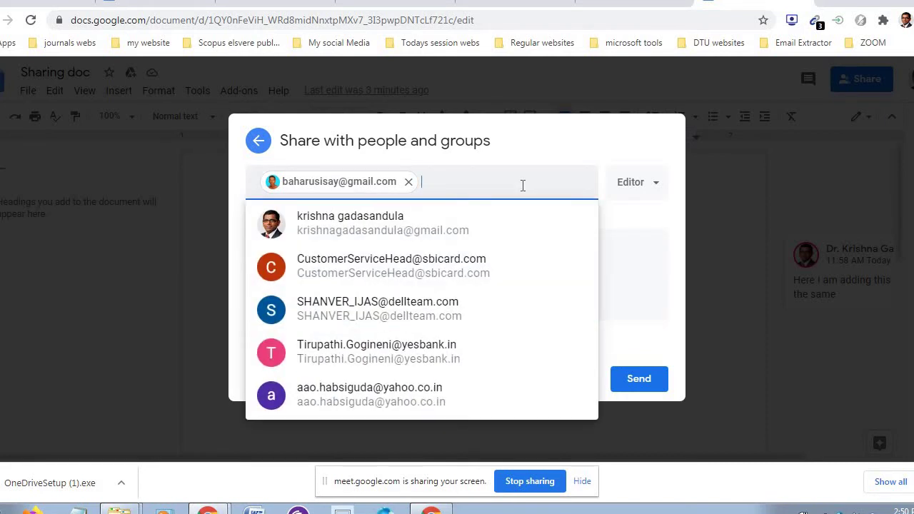
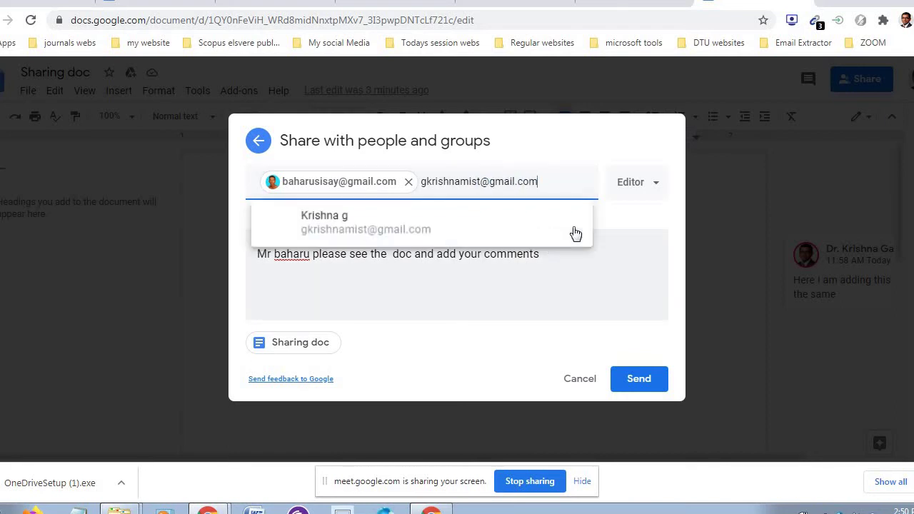
pyautogui.click(502, 212)
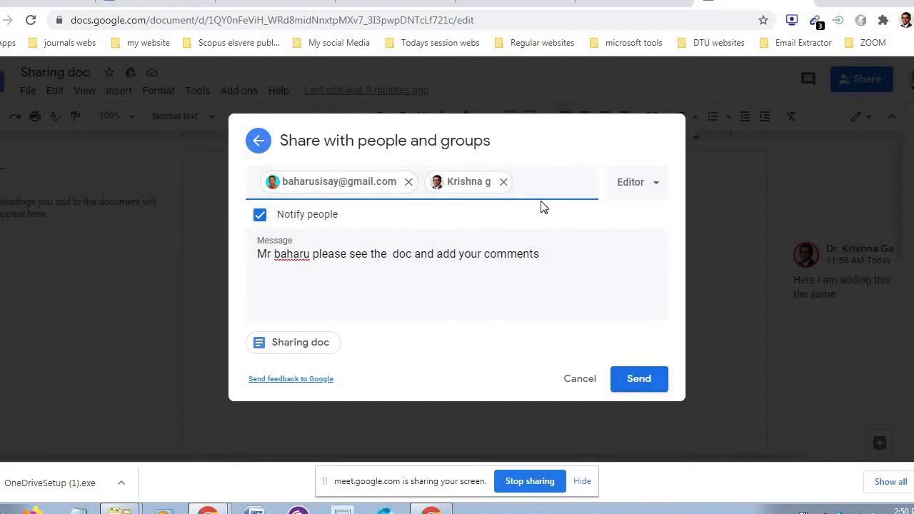
pyautogui.press('BackSpace')
pyautogui.press('BackSpace')
pyautogui.press('BackSpace')
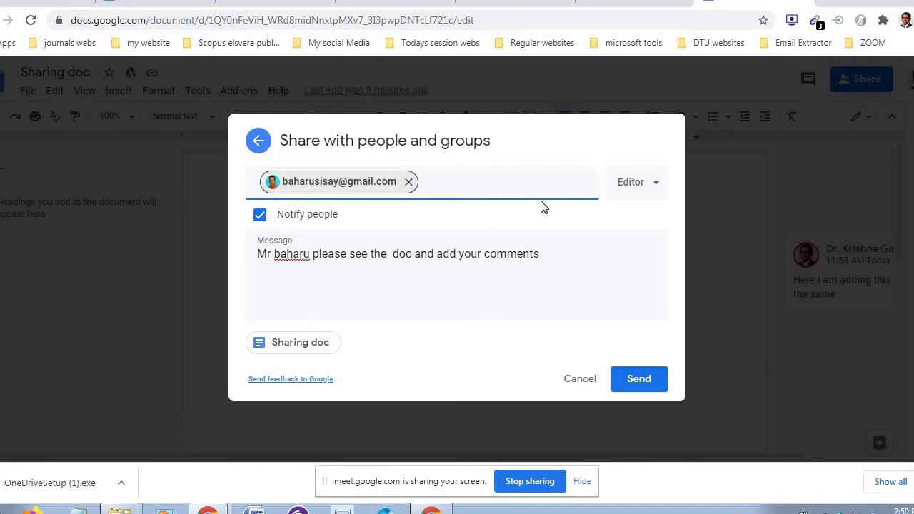
pyautogui.click(495, 192)
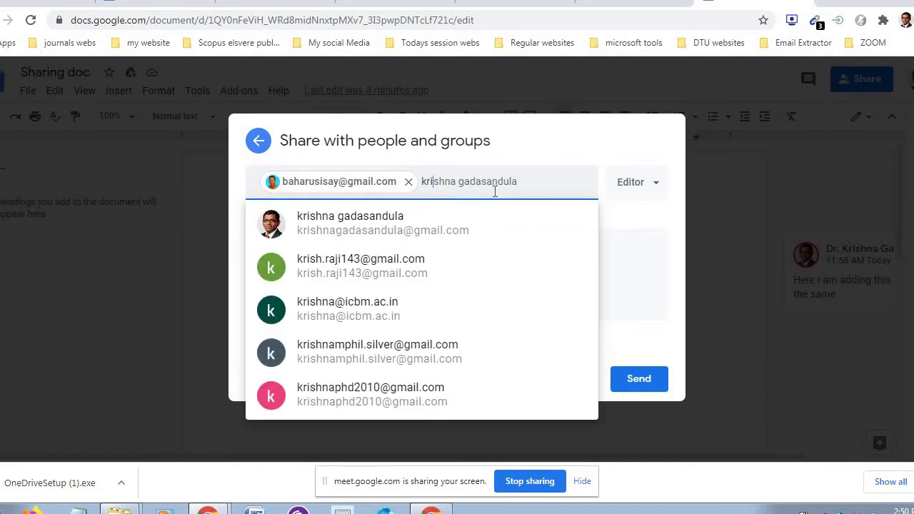
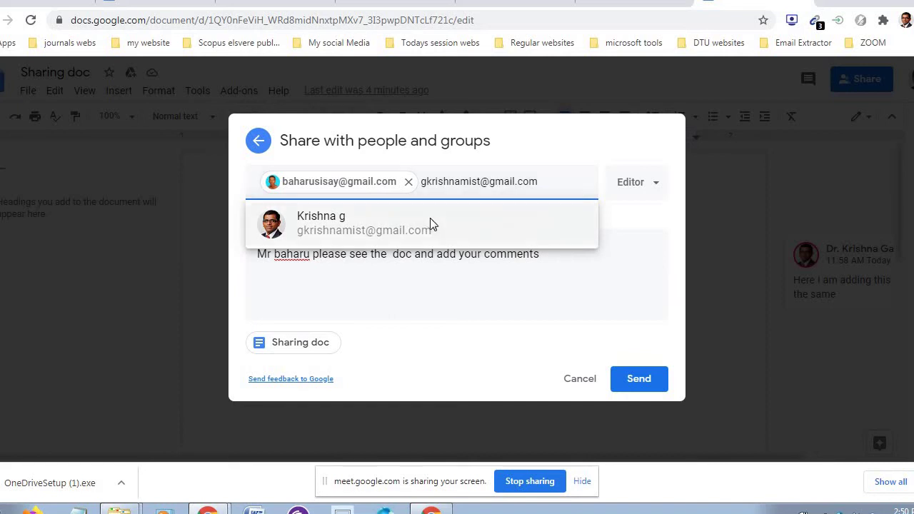
pyautogui.click(431, 220)
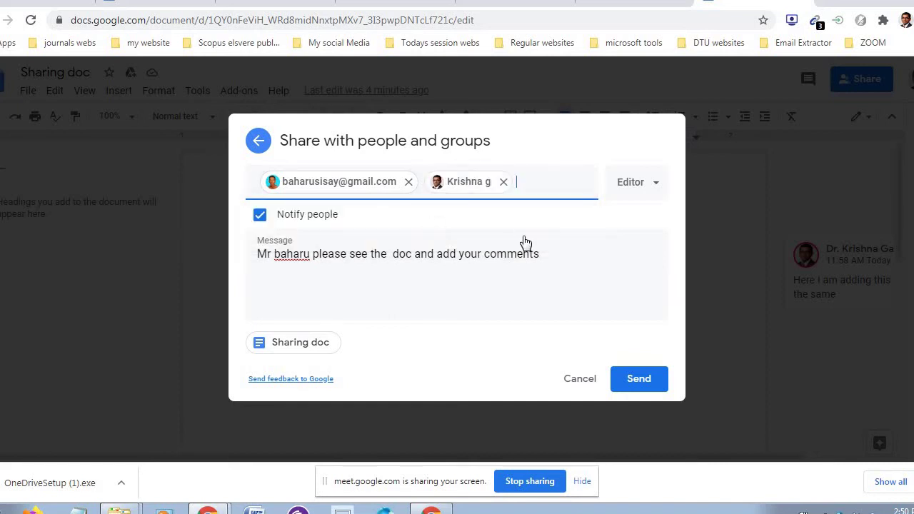
pyautogui.click(643, 384)
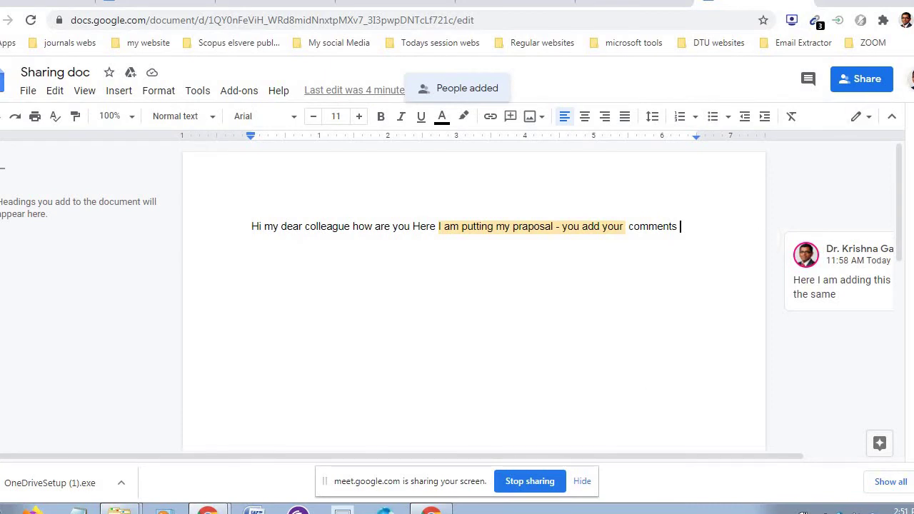
# - Check the signed-in account, then share Sharing doc with a suggested contact as Editor and send
pyautogui.click(906, 79)
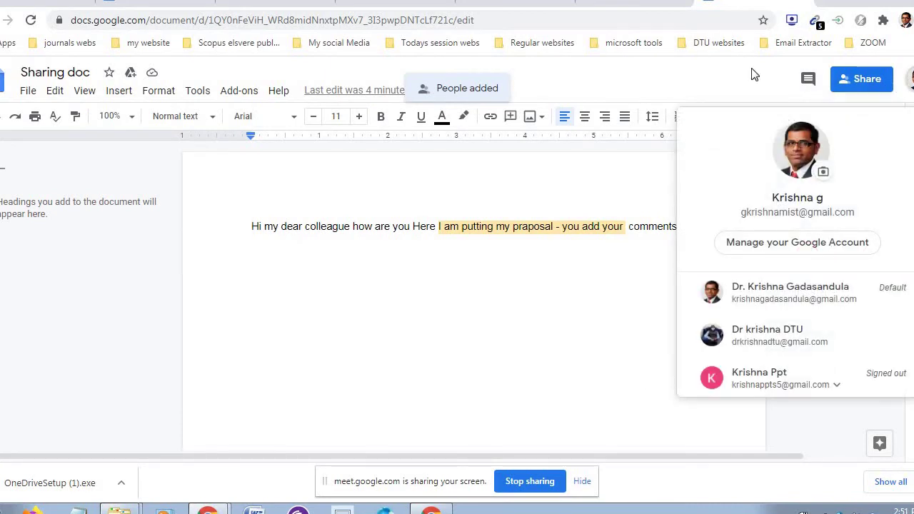
pyautogui.click(863, 80)
pyautogui.click(866, 78)
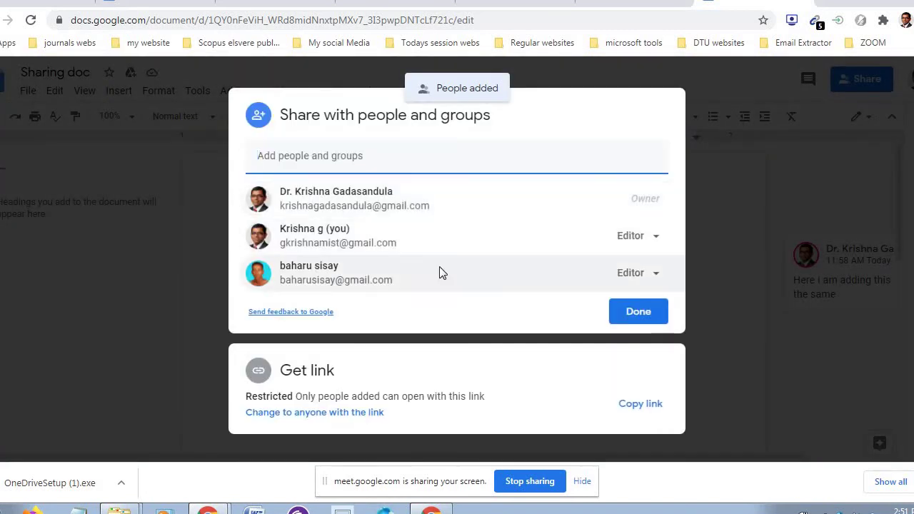
pyautogui.moveTo(417, 203)
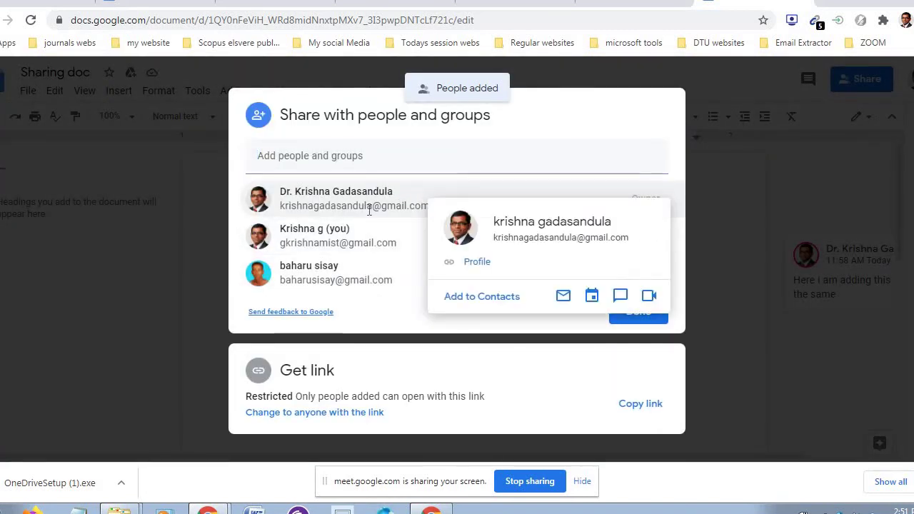
pyautogui.click(397, 163)
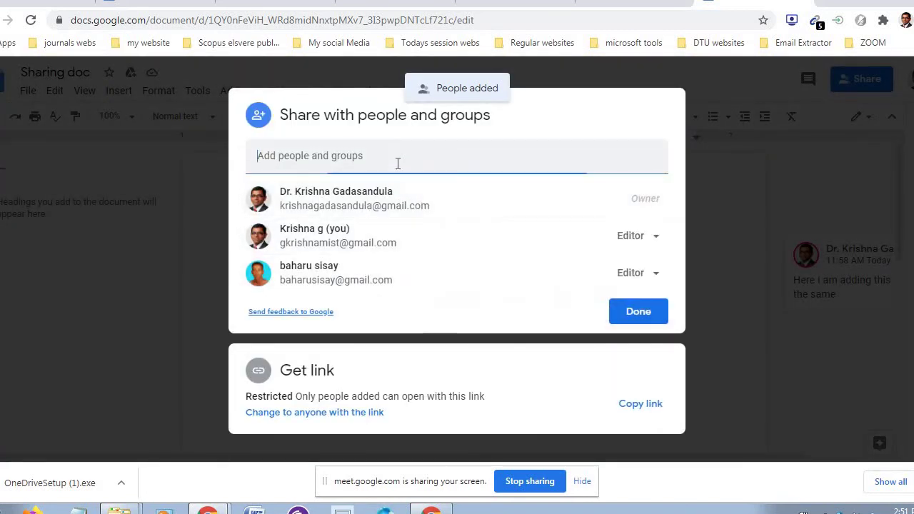
pyautogui.click(387, 203)
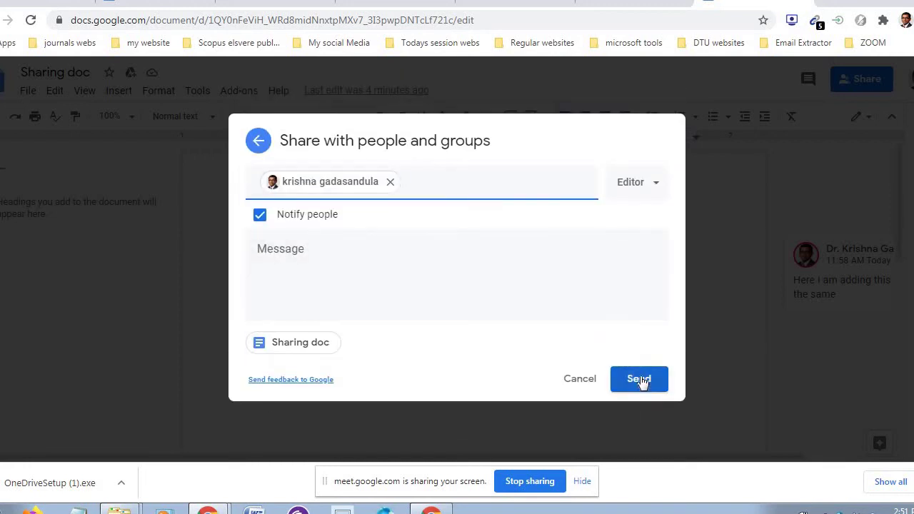
pyautogui.click(640, 380)
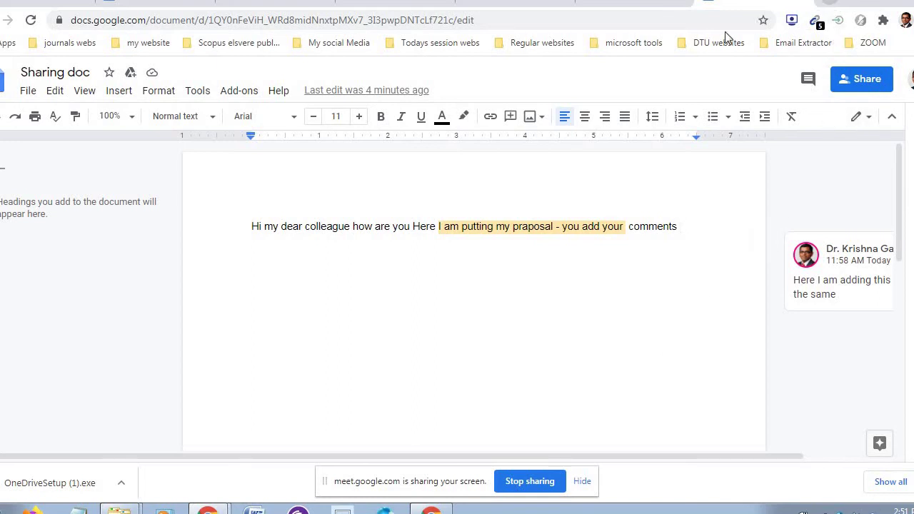
# - In Gmail, open the 'Sharing doc - Invitation to edit' email and open the document in Docs
pyautogui.click(407, 3)
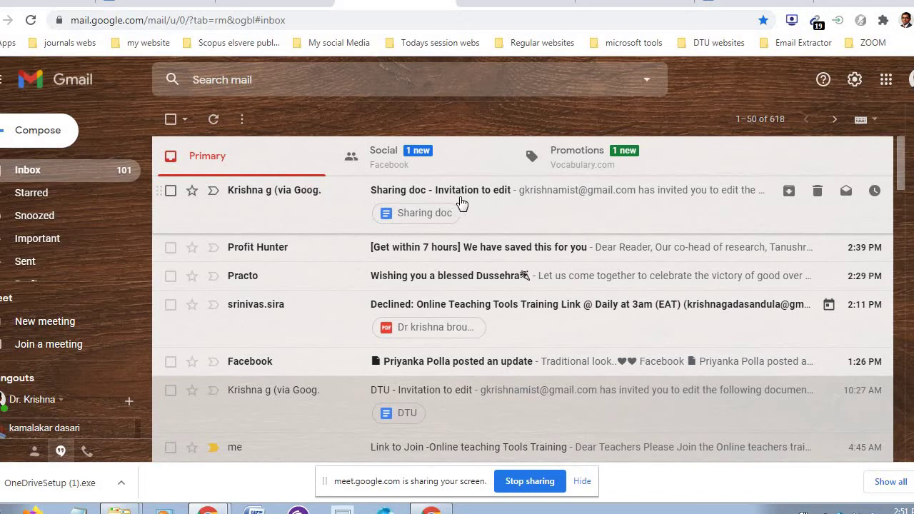
pyautogui.click(505, 194)
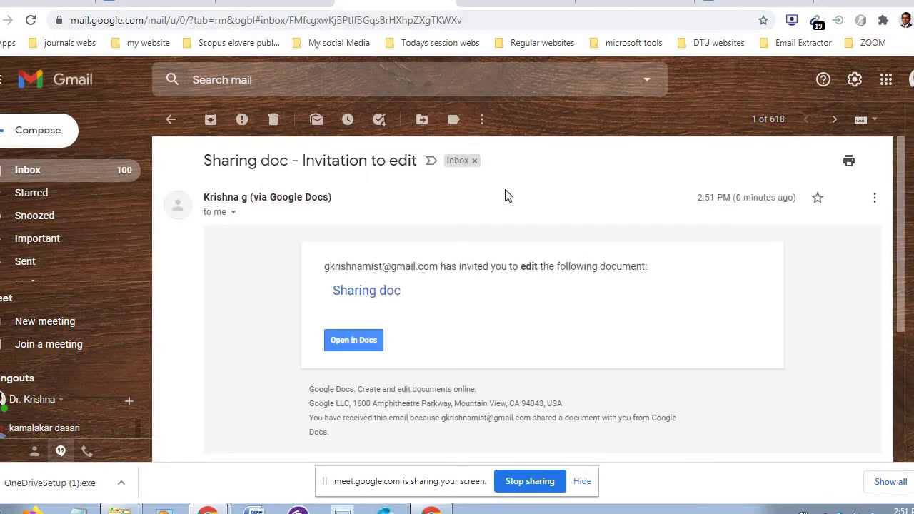
pyautogui.click(349, 342)
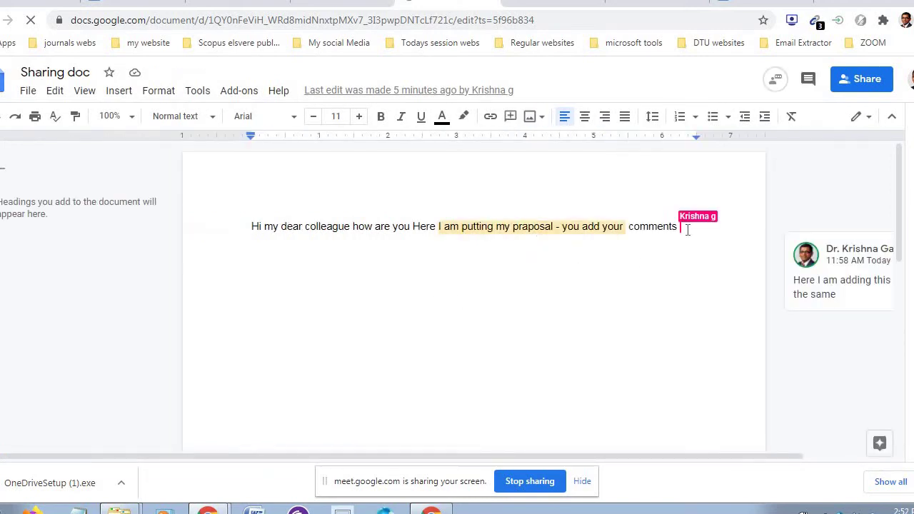
pyautogui.click(671, 265)
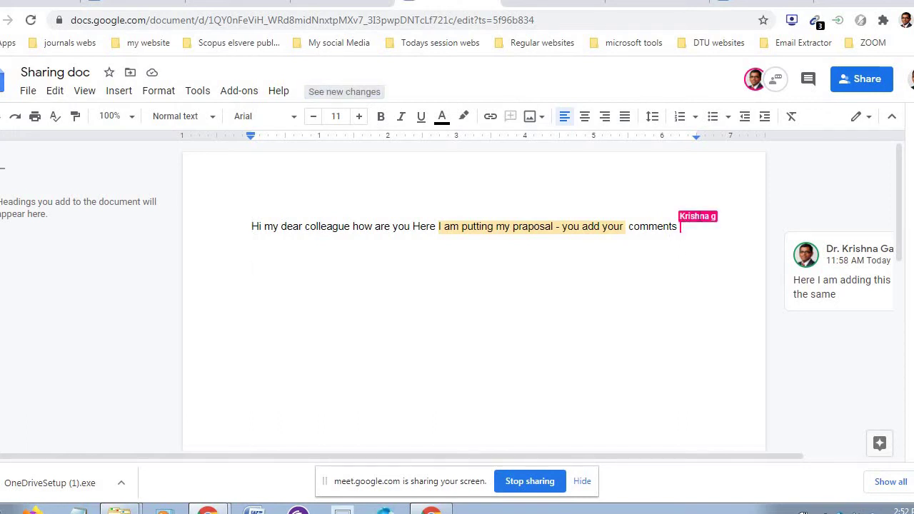
pyautogui.click(688, 232)
pyautogui.moveTo(685, 232); pyautogui.dragTo(670, 259)
pyautogui.click(542, 270)
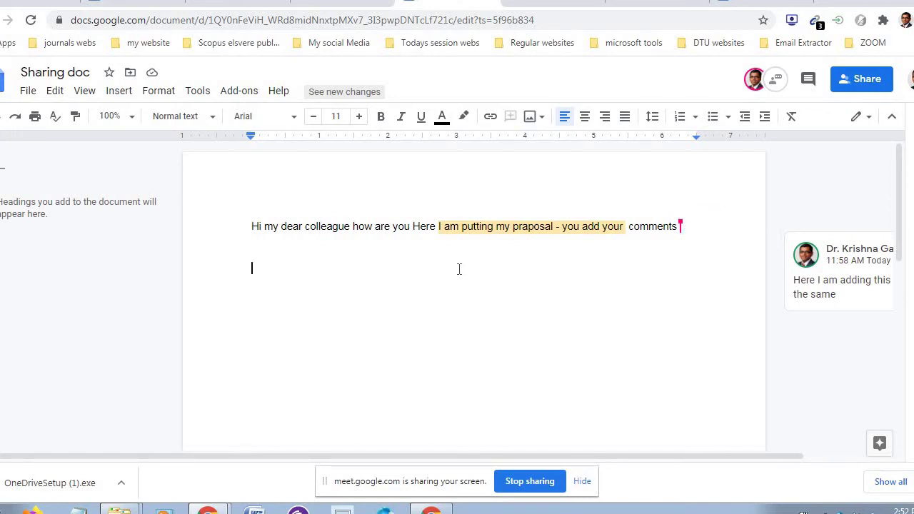
# - Type a reply to the collaborator saying the doc has been seen and it is okay, and select that phrase
pyautogui.write('Yes ')
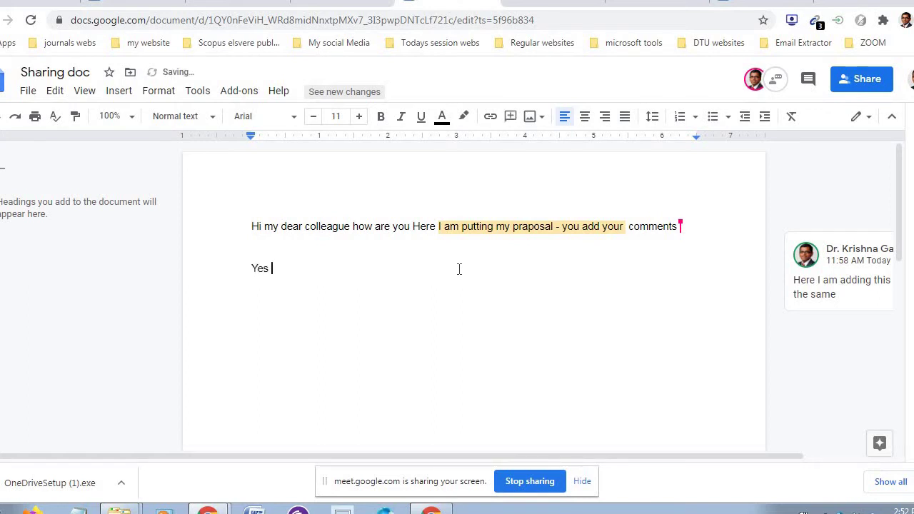
pyautogui.write('mr krishna i have seen the do')
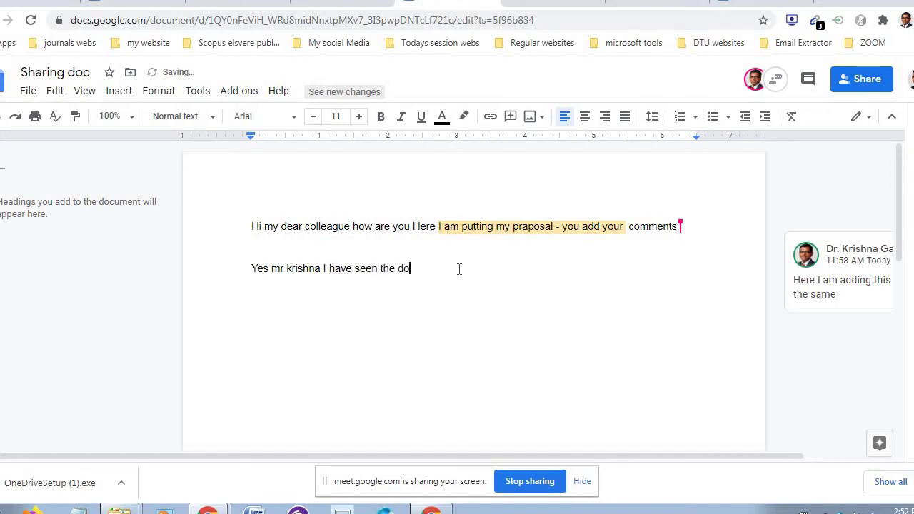
pyautogui.write('c and its')
pyautogui.press('BackSpace')
pyautogui.press('BackSpace')
pyautogui.write('is gke')
pyautogui.press('BackSpace')
pyautogui.press('BackSpace')
pyautogui.write('kay')
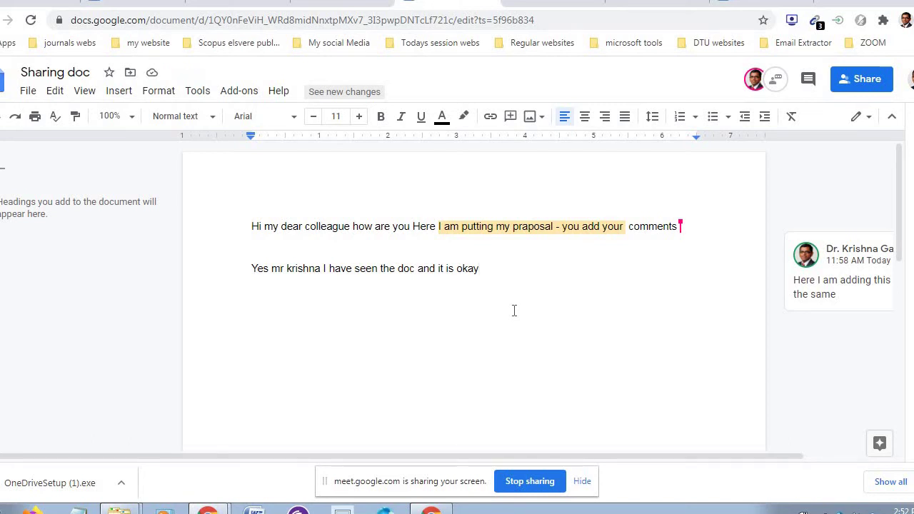
pyautogui.moveTo(489, 270); pyautogui.dragTo(354, 268)
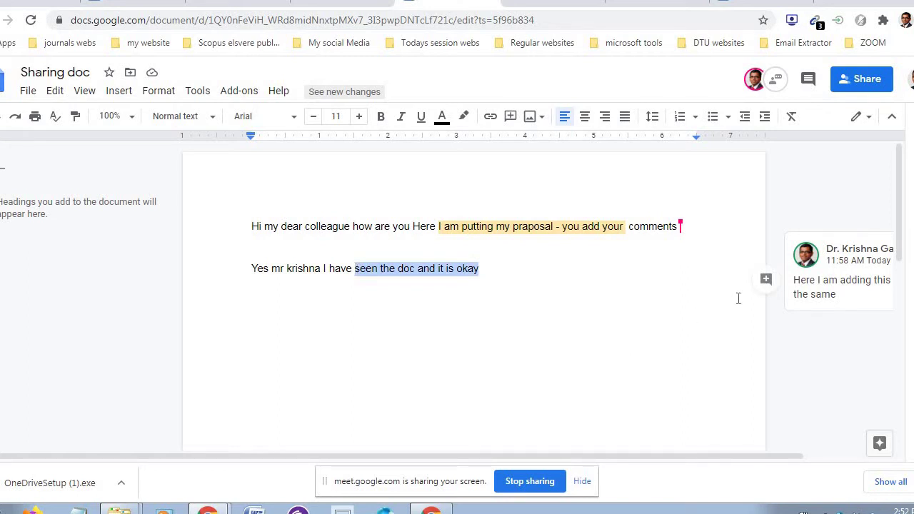
# - Post the comment 'Please see I added comment' on the selected reply phrase
pyautogui.click(766, 281)
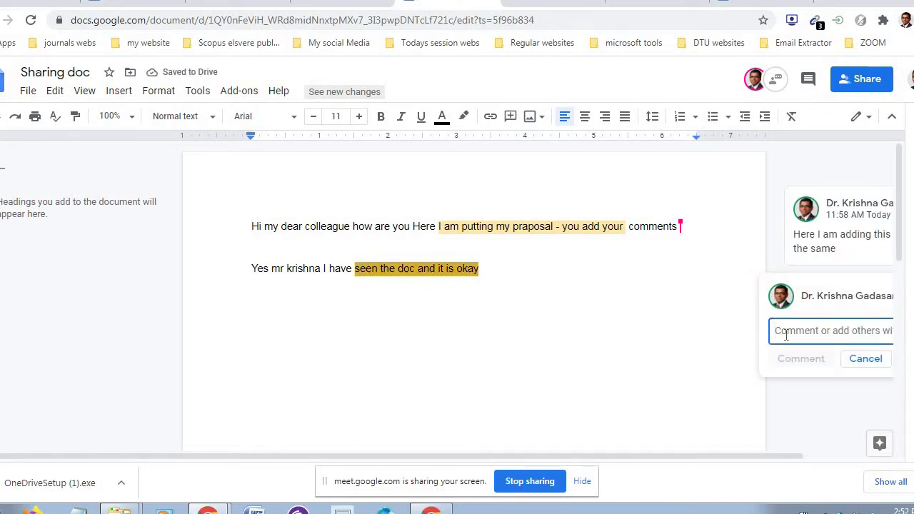
pyautogui.write('Ple')
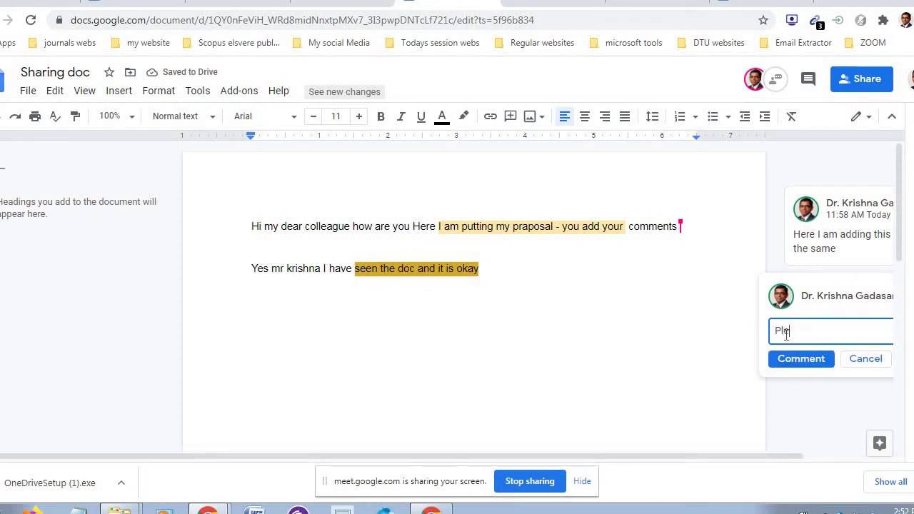
pyautogui.write('ase see ')
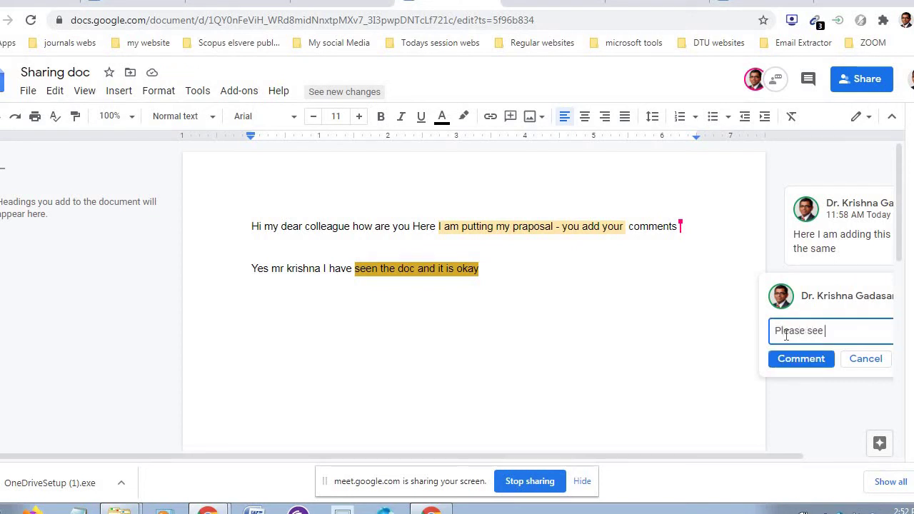
pyautogui.write('I ahve c')
pyautogui.press('BackSpace')
pyautogui.press('BackSpace')
pyautogui.press('BackSpace')
pyautogui.write('added th')
pyautogui.write('comment')
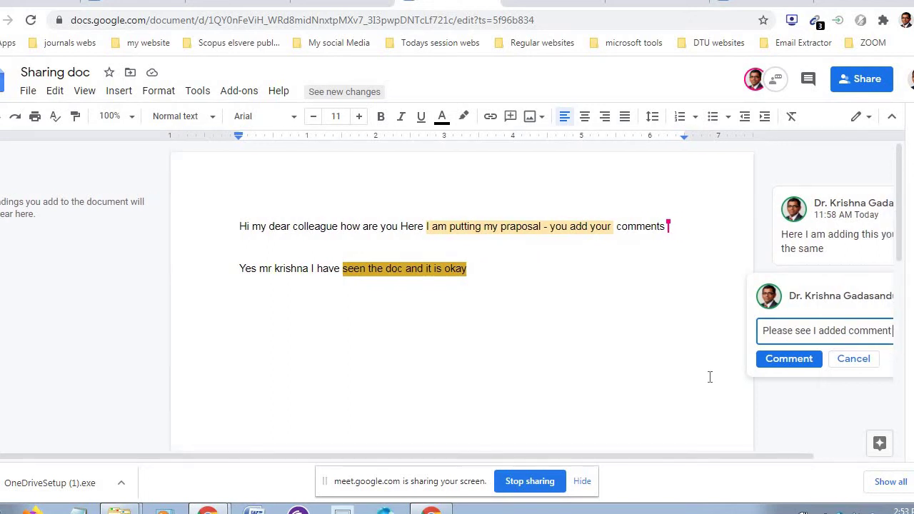
pyautogui.click(793, 362)
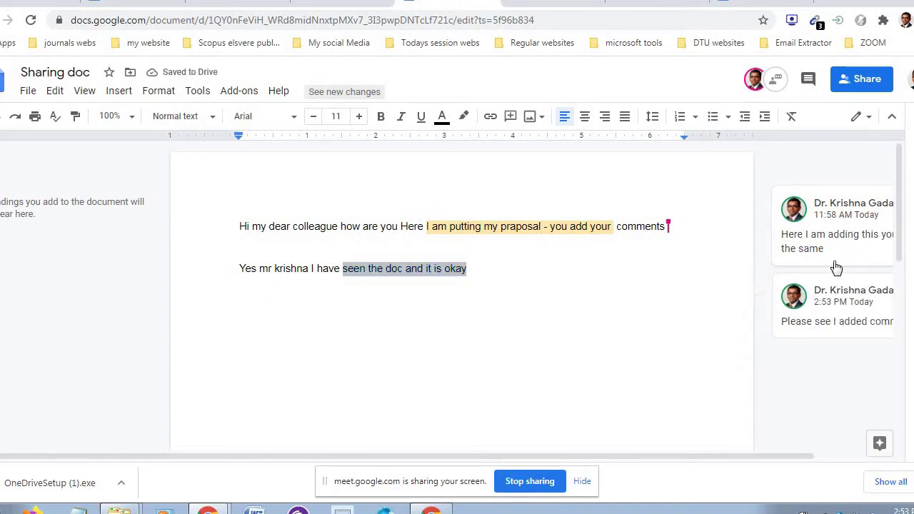
# - Review the share list showing two Editors, close it, and close the Sharing doc tab
pyautogui.click(860, 77)
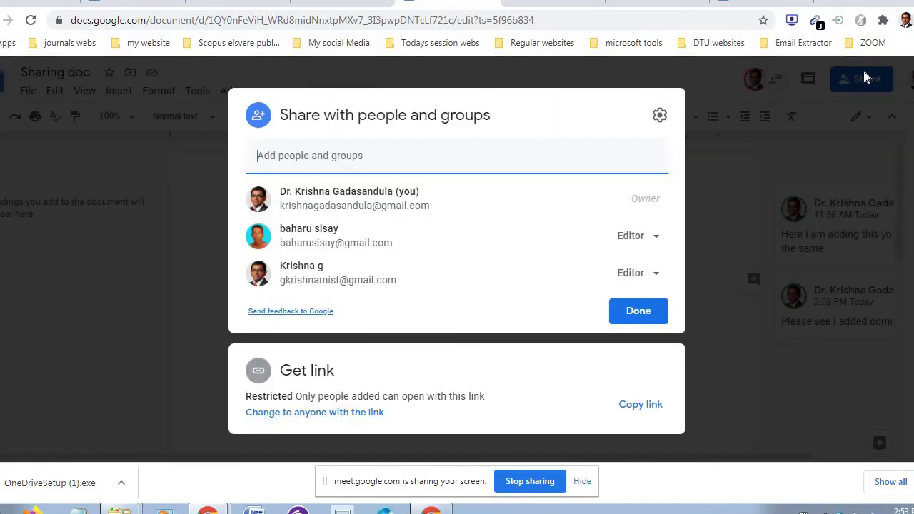
pyautogui.click(637, 310)
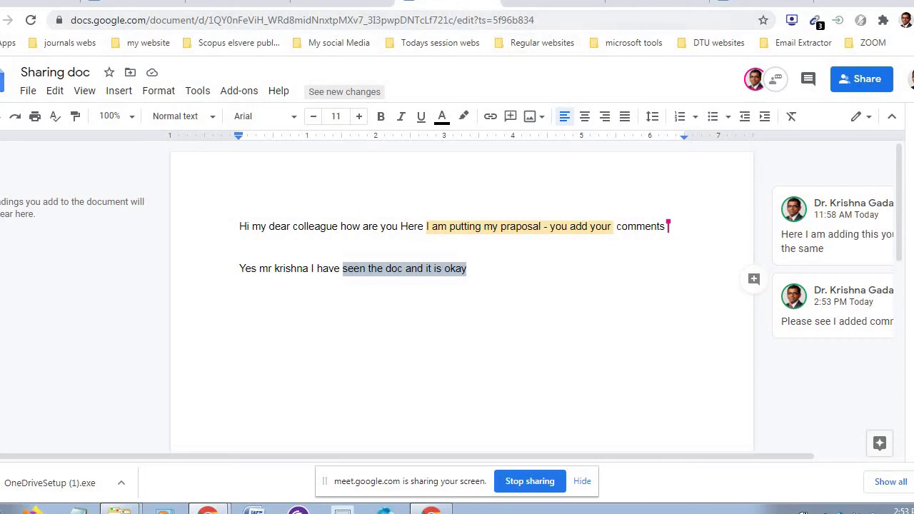
pyautogui.click(490, 2)
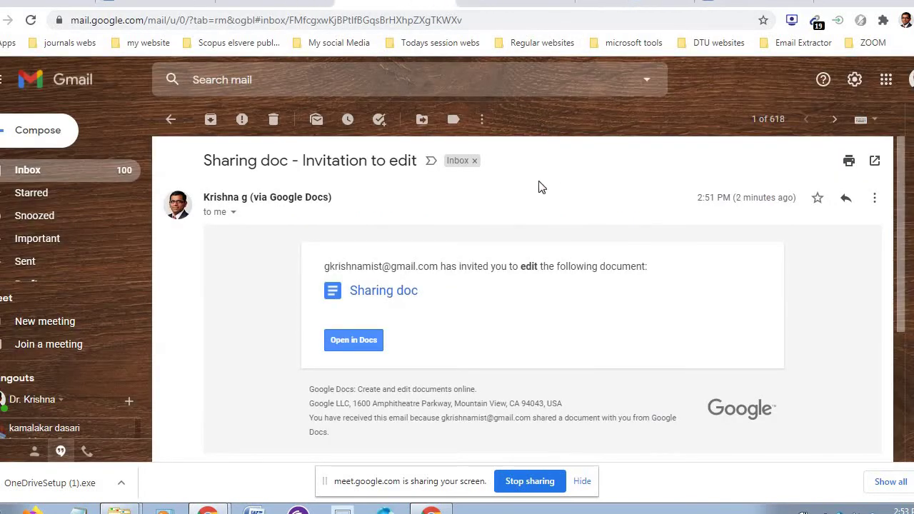
# - Return to the Gmail inbox, then close the Sharing doc tab to reveal Google Drive's My Drive
pyautogui.click(95, 178)
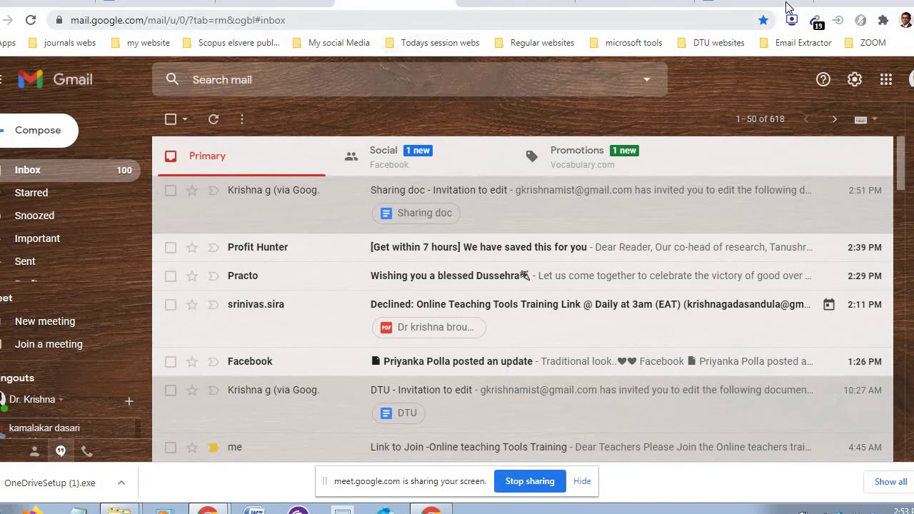
pyautogui.click(751, 2)
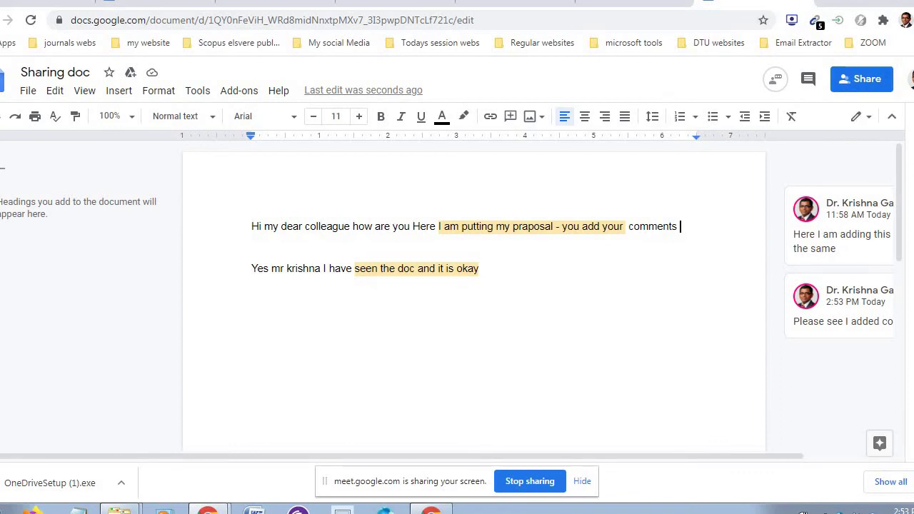
pyautogui.click(803, 1)
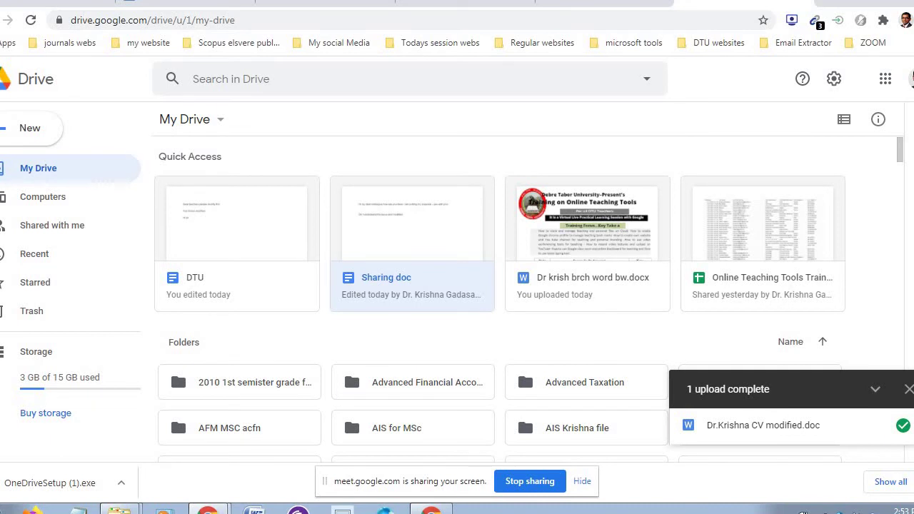
pyautogui.click(909, 79)
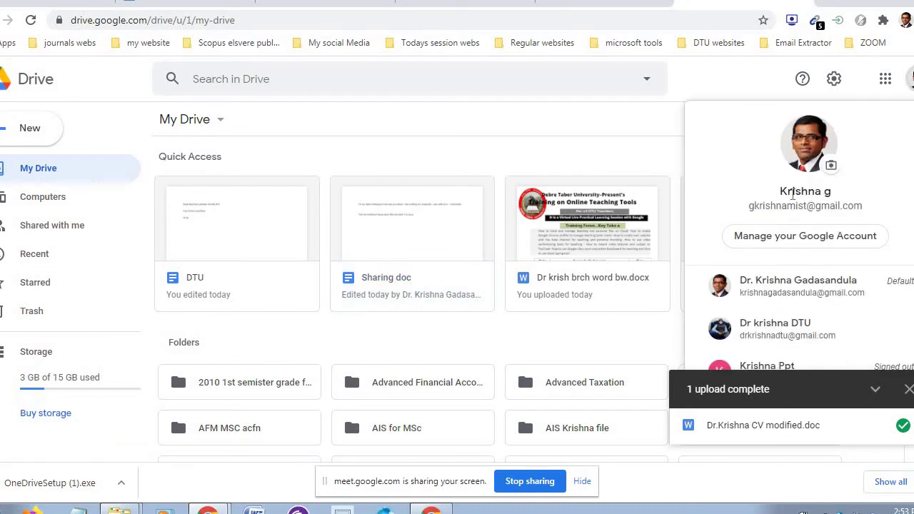
pyautogui.click(635, 123)
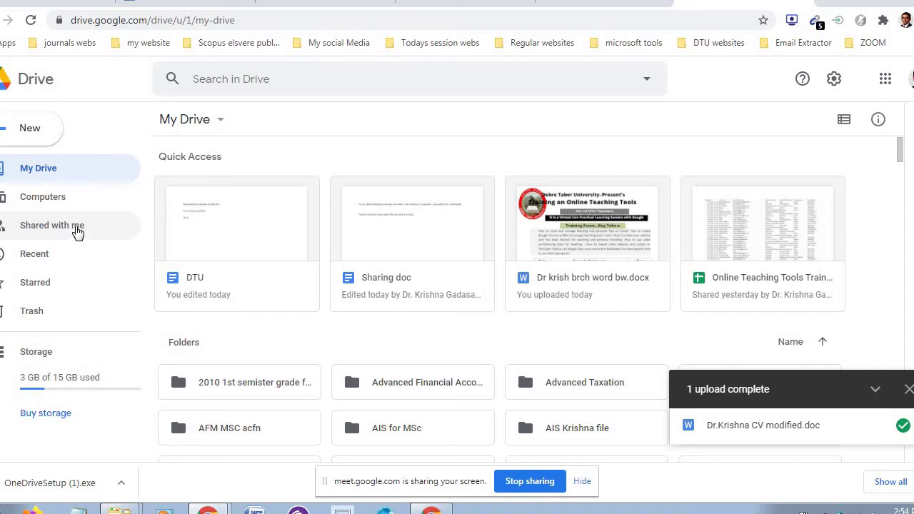
# - Open Sharing doc from Shared with me, highlight the collaborator's reply line, then close the doc
pyautogui.click(77, 232)
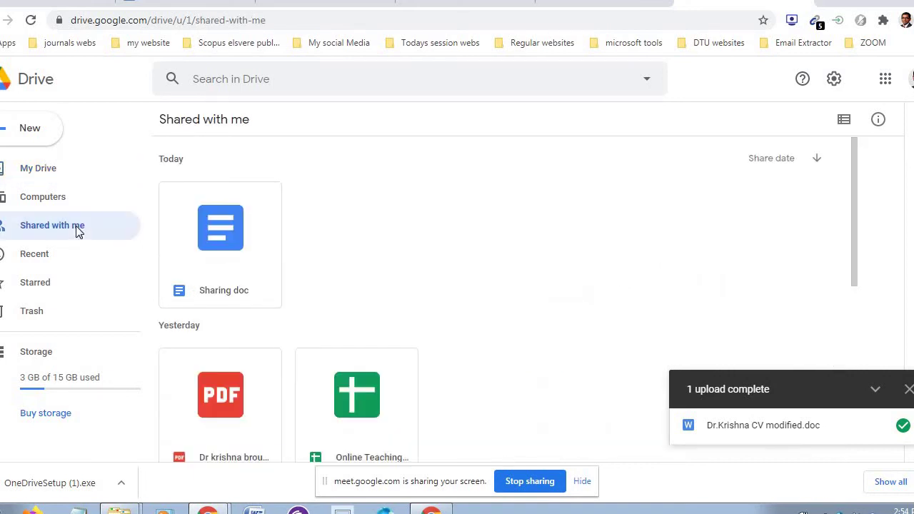
pyautogui.doubleClick(239, 241)
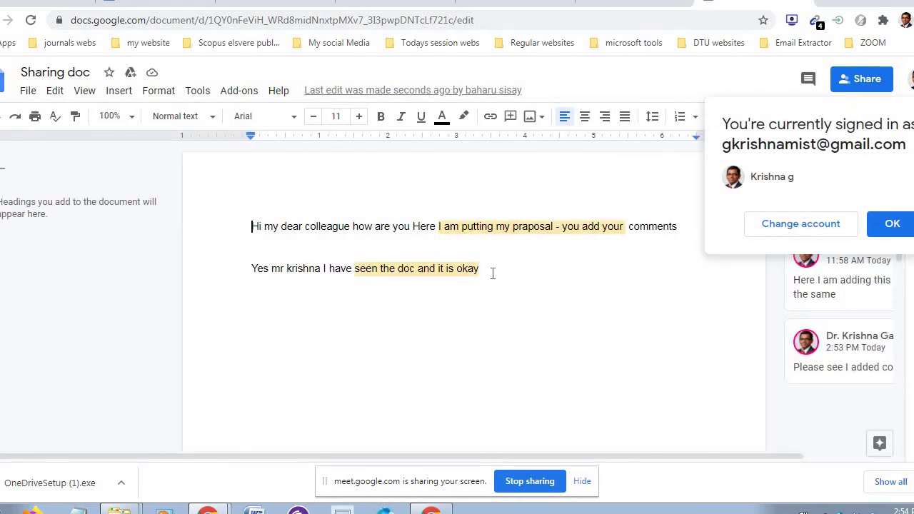
pyautogui.moveTo(492, 274); pyautogui.dragTo(253, 272)
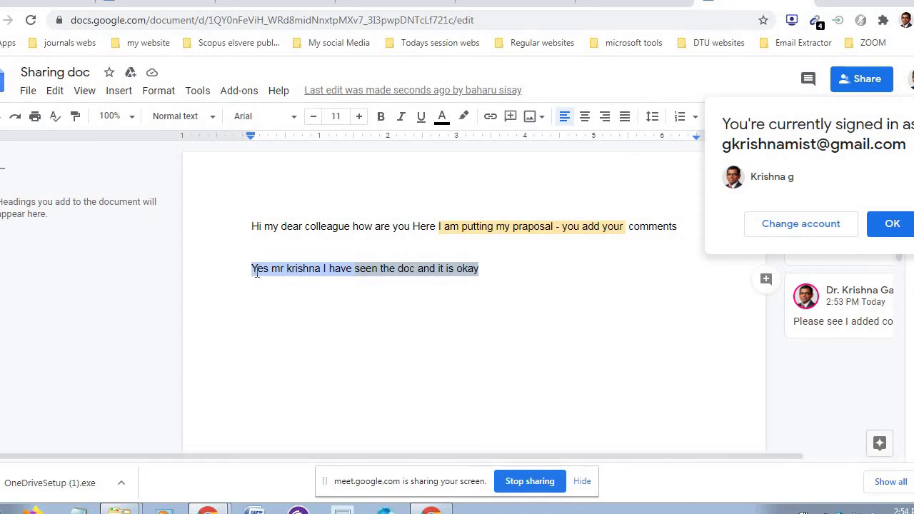
pyautogui.click(662, 297)
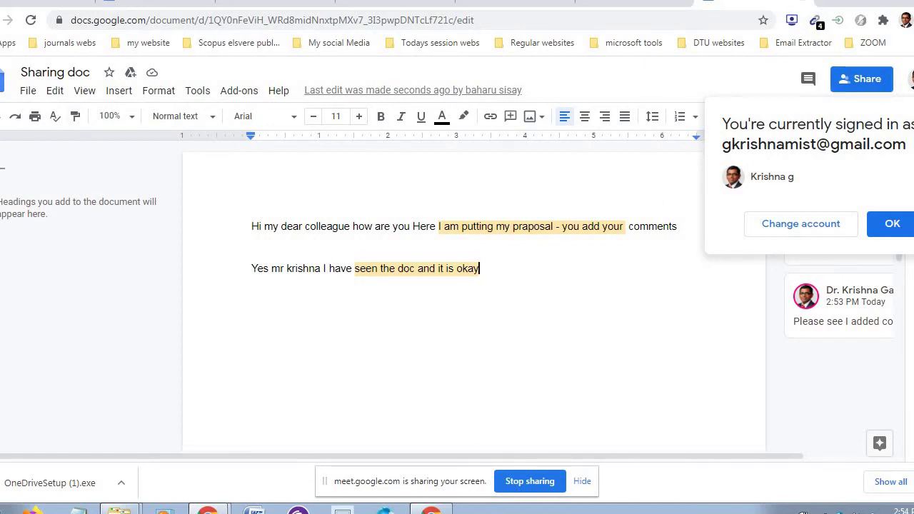
pyautogui.click(802, 1)
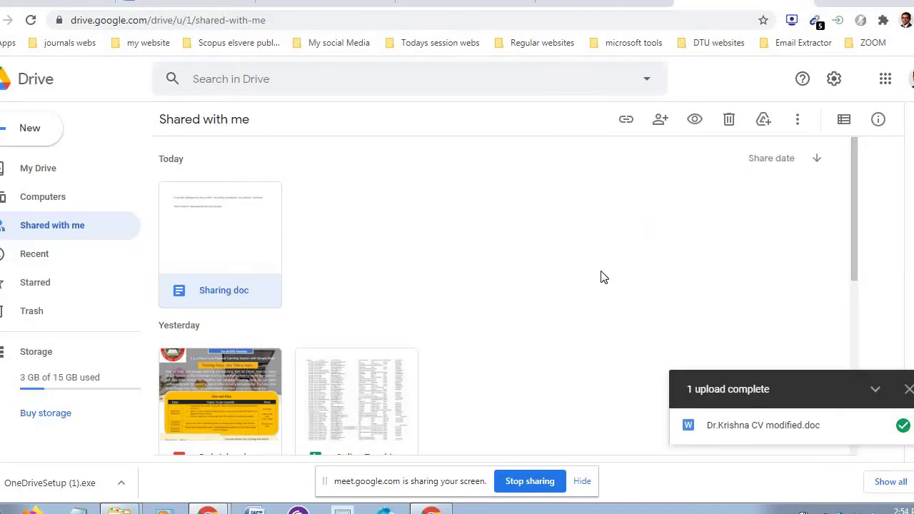
pyautogui.click(65, 229)
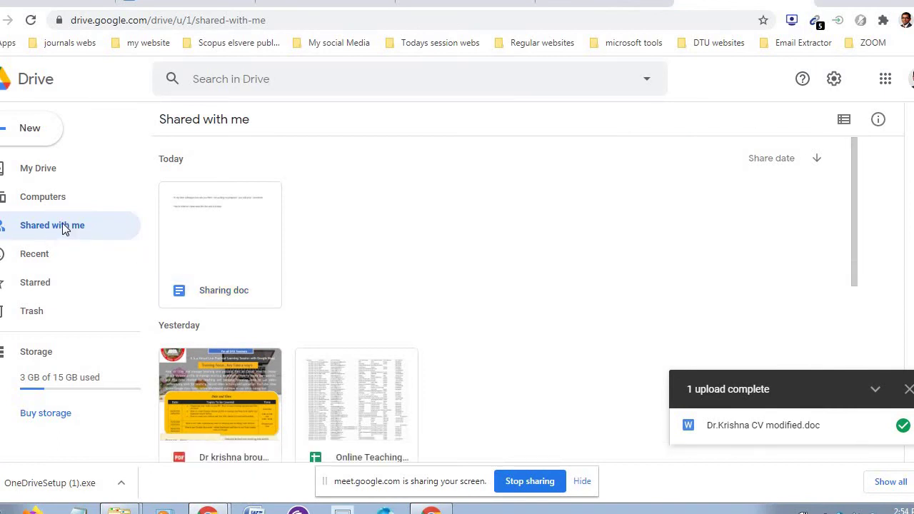
pyautogui.doubleClick(245, 247)
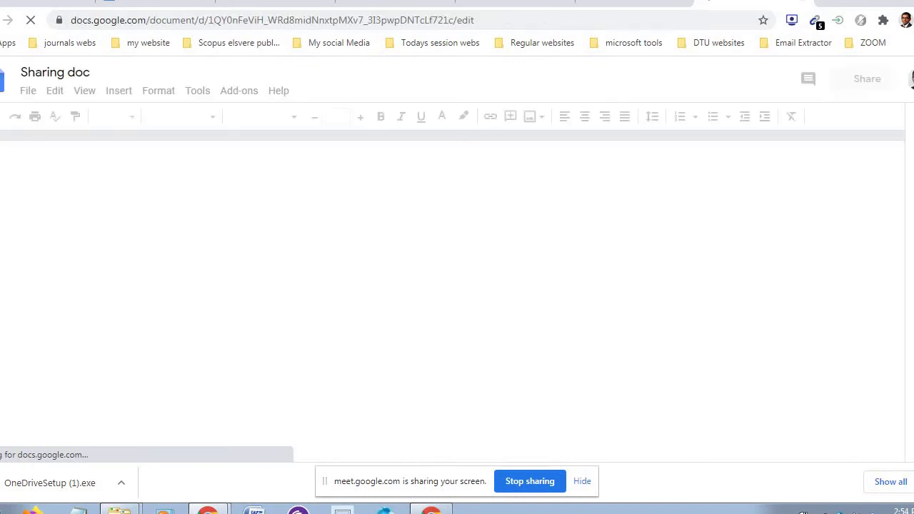
pyautogui.hotkey('ctrl', 'w')
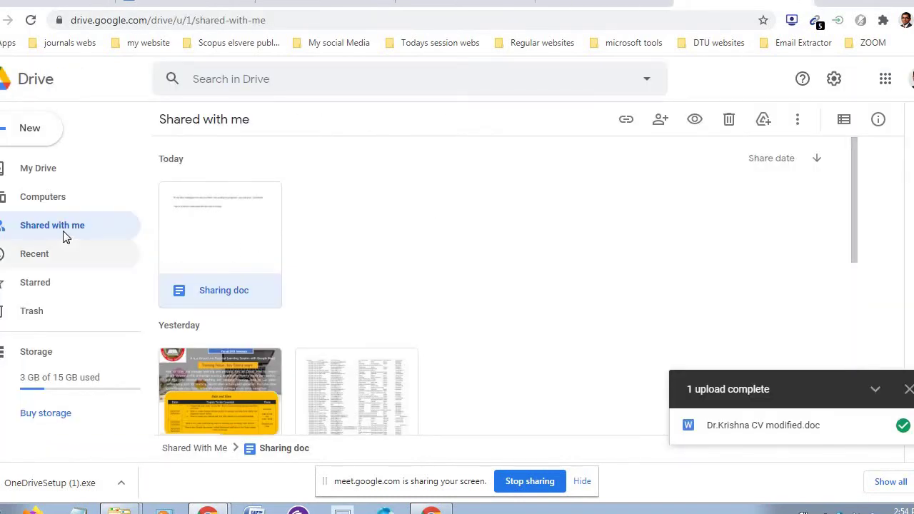
pyautogui.click(63, 232)
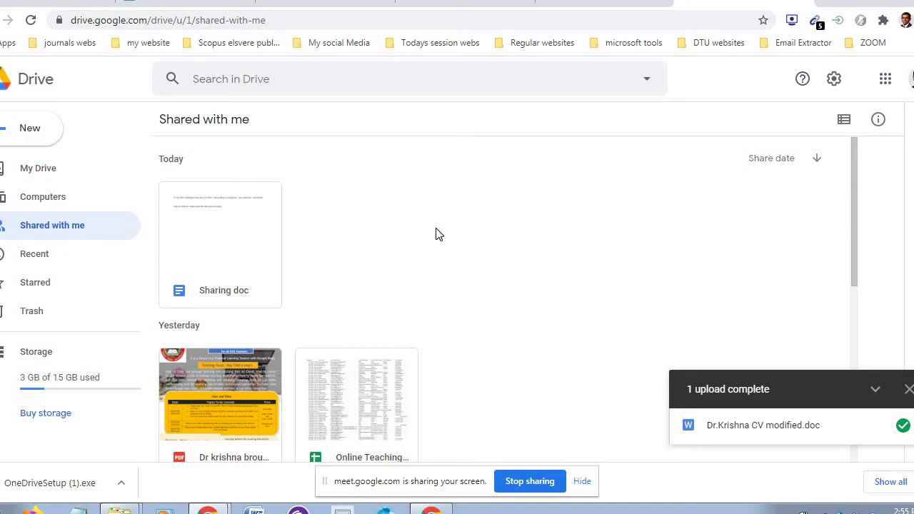
pyautogui.click(241, 234)
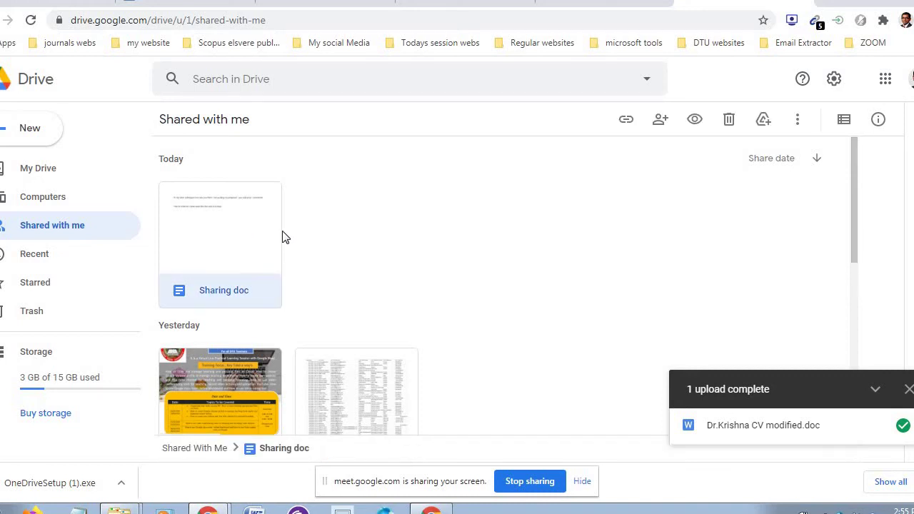
pyautogui.click(349, 240)
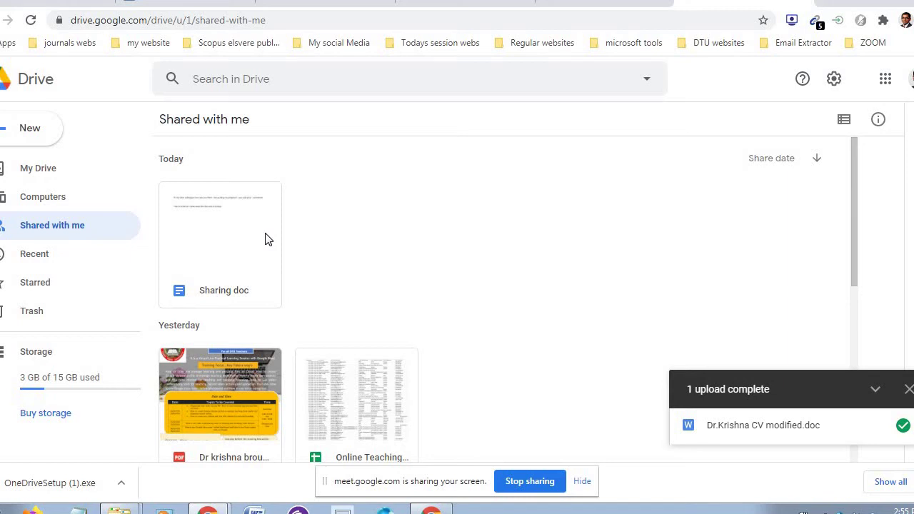
pyautogui.click(255, 241)
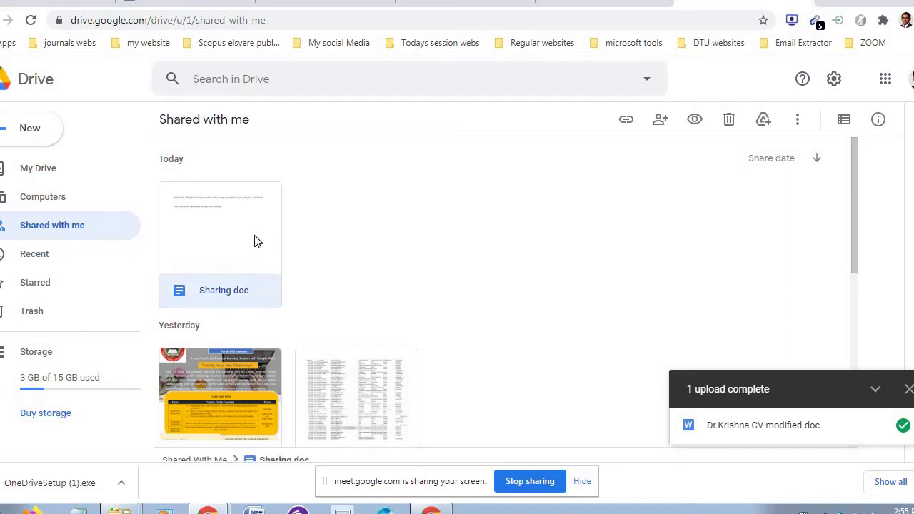
pyautogui.click(402, 252)
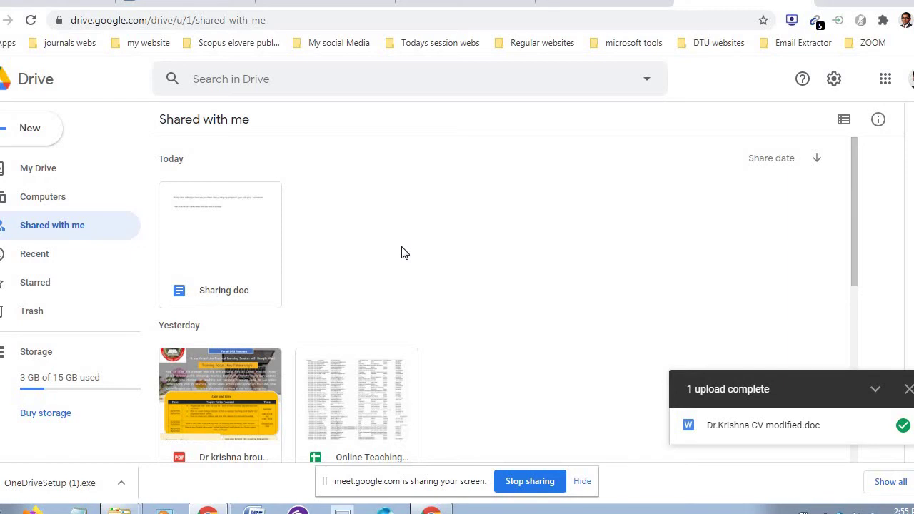
pyautogui.click(263, 251)
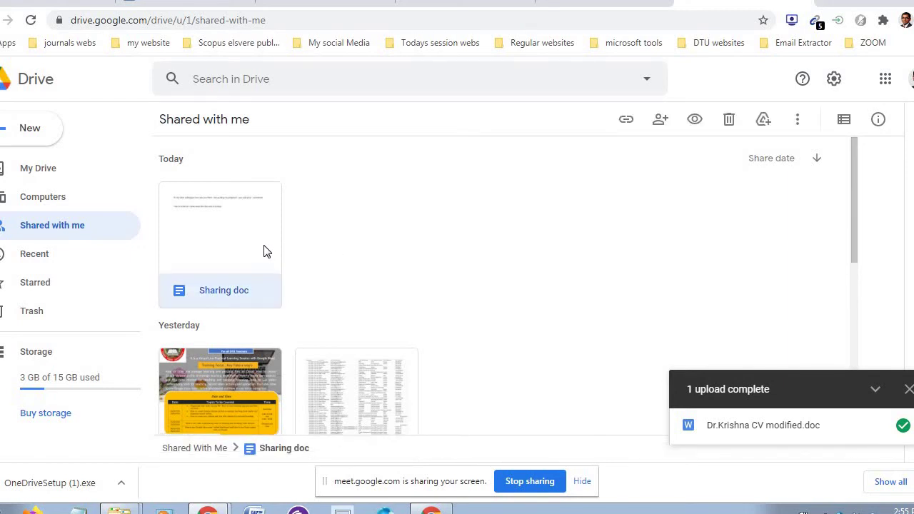
pyautogui.click(371, 233)
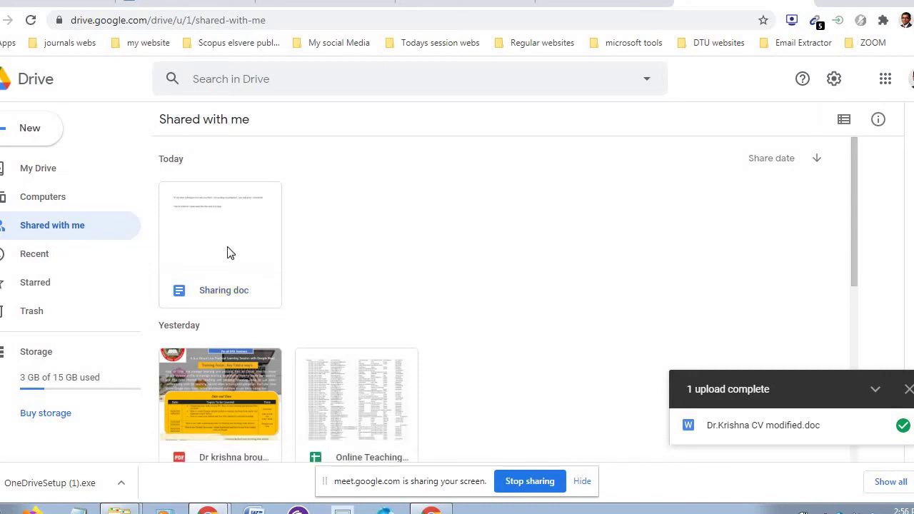
pyautogui.click(230, 252)
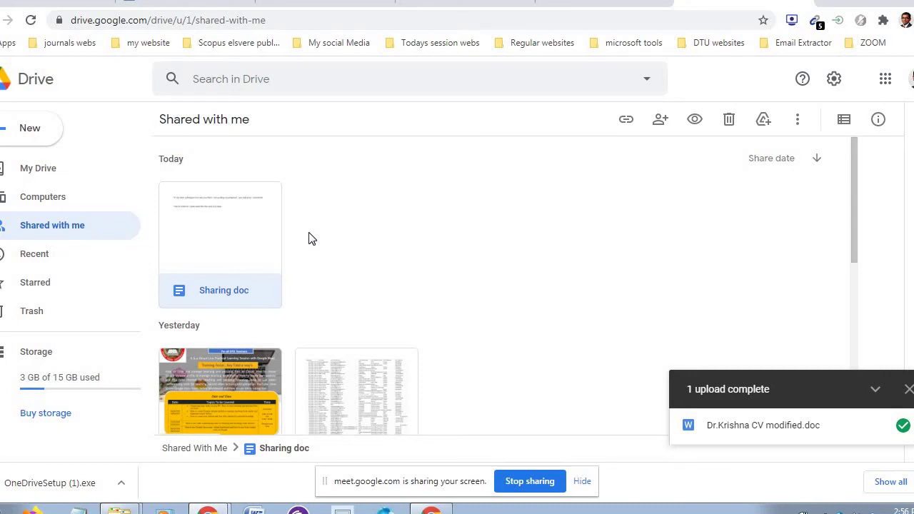
# - Open Sharing doc's Share dialog and show the Viewer, Commenter and Editor roles for your account
pyautogui.doubleClick(270, 234)
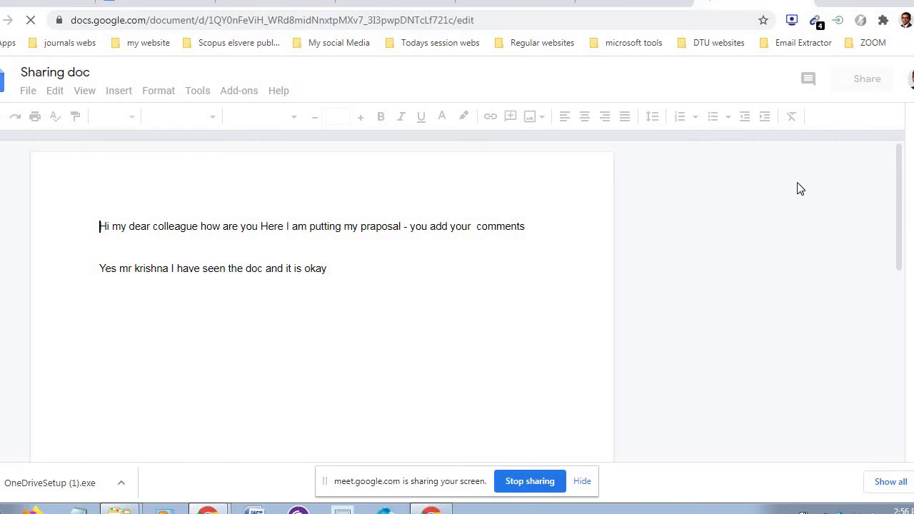
pyautogui.click(867, 79)
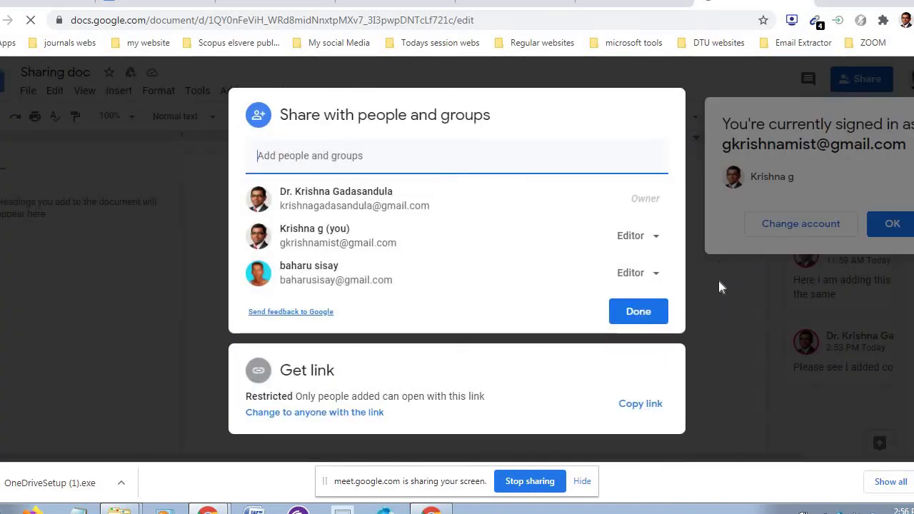
pyautogui.click(656, 235)
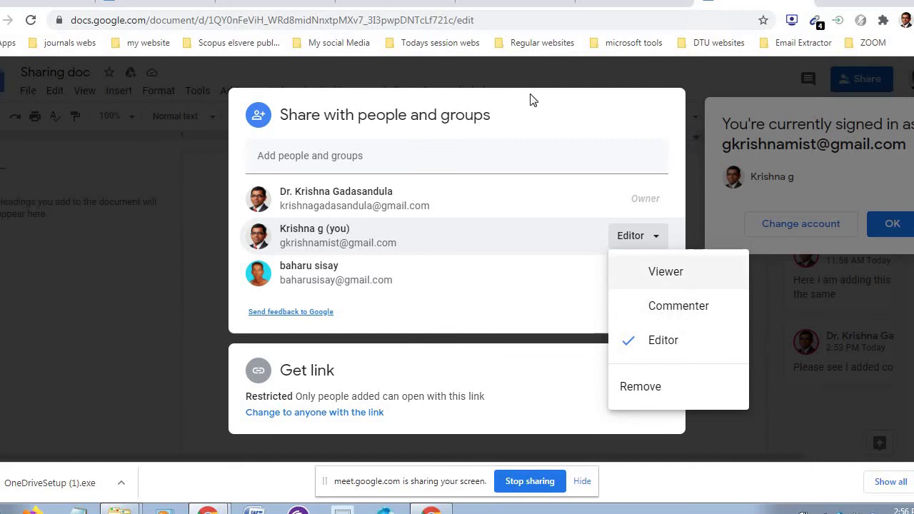
# - Cycle through the Gmail, Meet and Drive tabs to reach Sharing doc's Share dialog
pyautogui.click(428, 3)
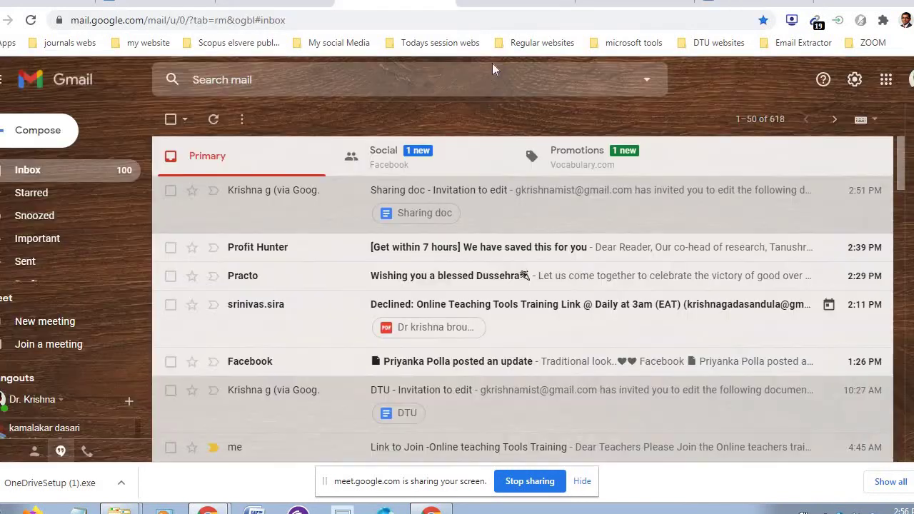
pyautogui.click(514, 3)
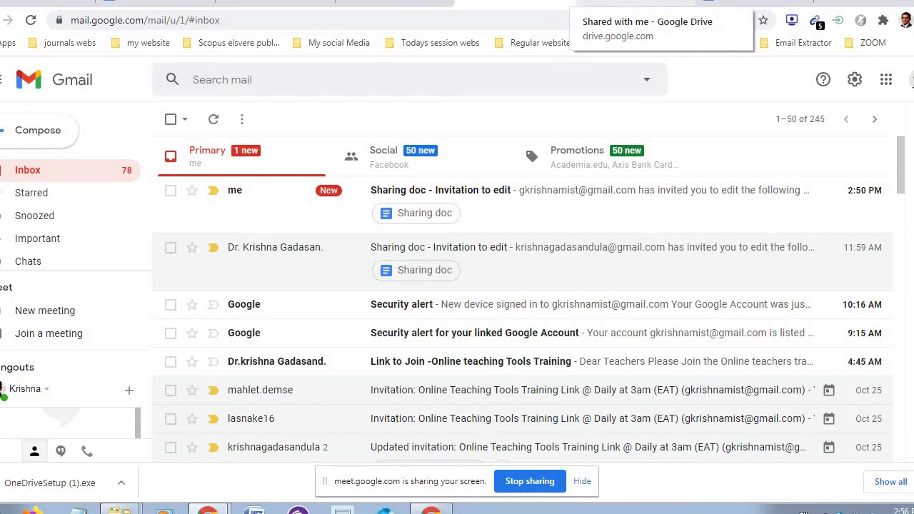
pyautogui.click(275, 2)
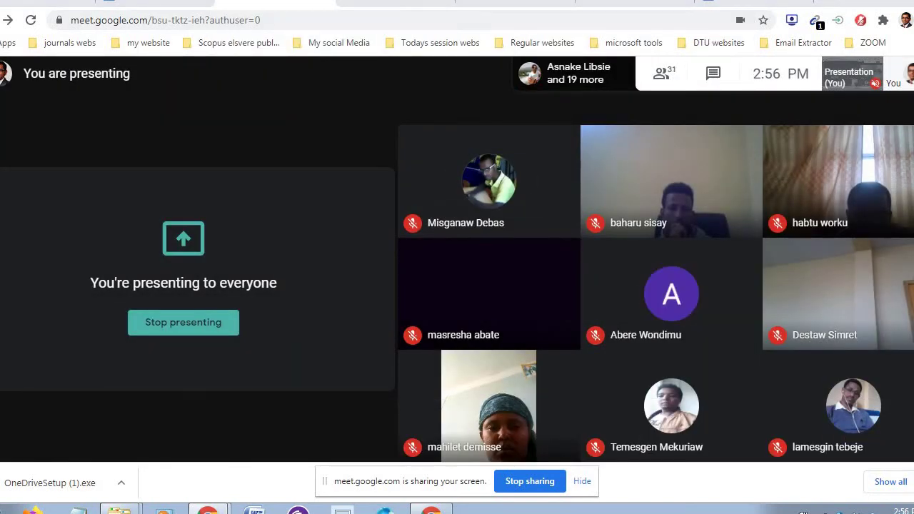
pyautogui.click(395, 2)
pyautogui.click(515, 2)
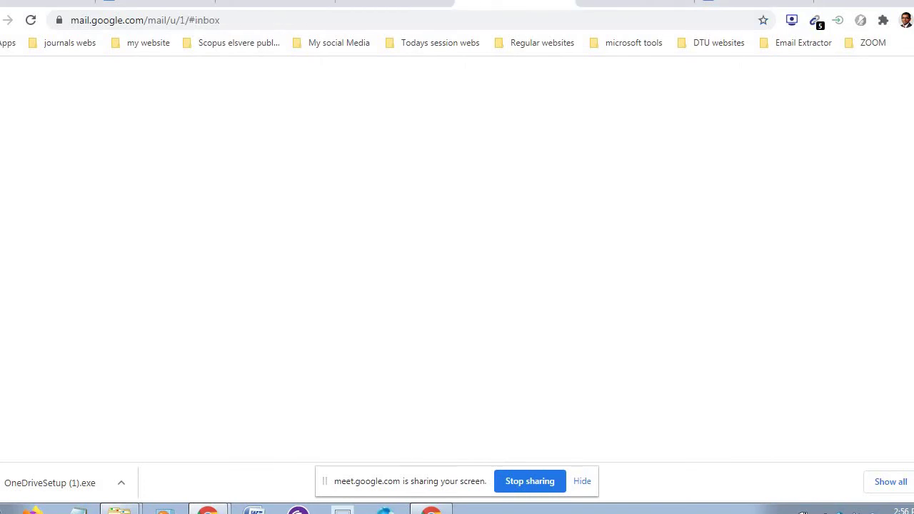
pyautogui.click(635, 2)
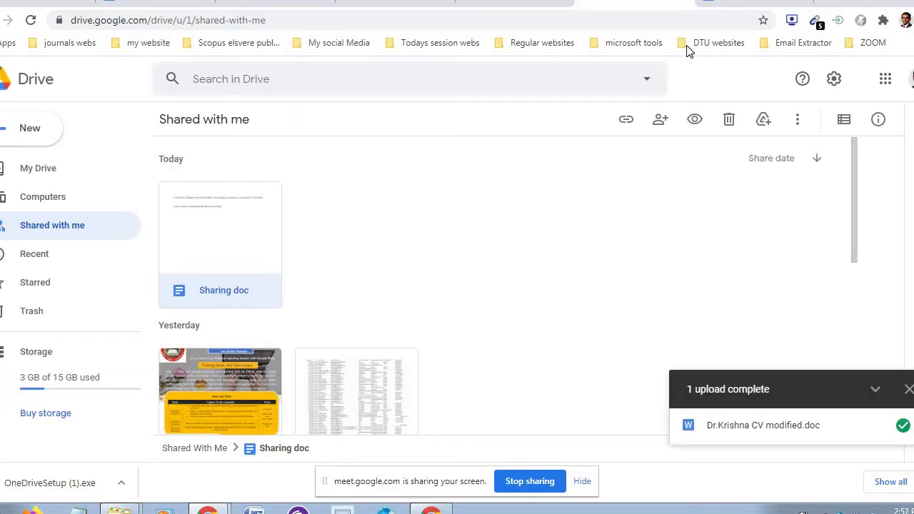
pyautogui.click(756, 2)
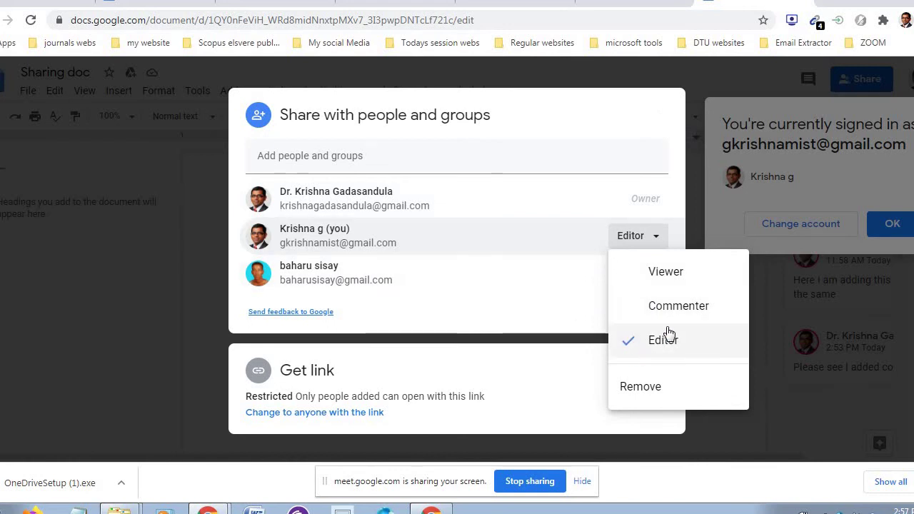
# - Dismiss the role menu unchanged, confirm the Share dialog with Done, close Sharing doc, and go to My Drive
pyautogui.click(657, 122)
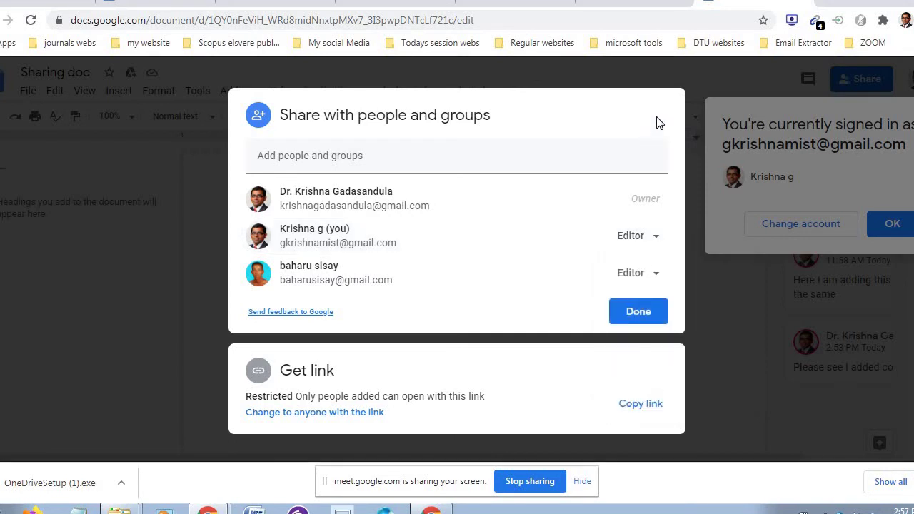
pyautogui.click(720, 71)
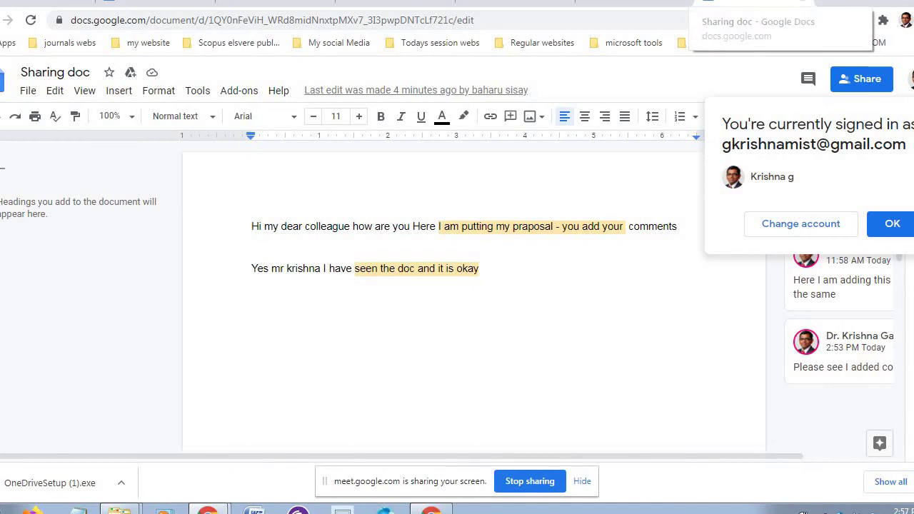
pyautogui.click(802, 2)
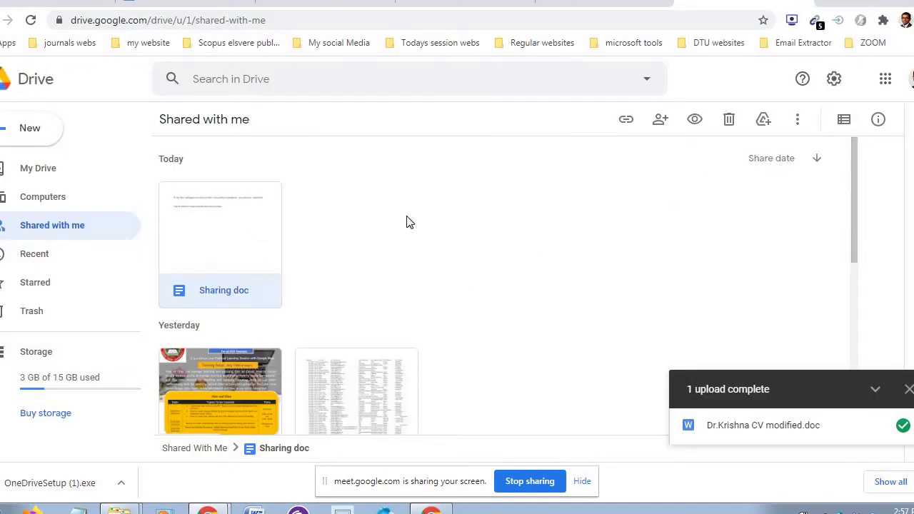
pyautogui.click(46, 172)
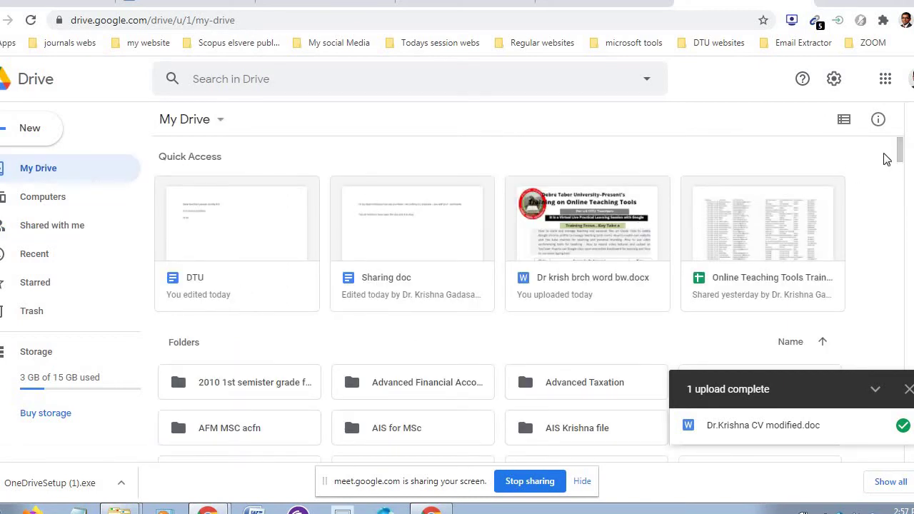
# - Scroll through the My Drive file list, then close Drive to land on Gmail
pyautogui.moveTo(895, 169); pyautogui.dragTo(898, 139)
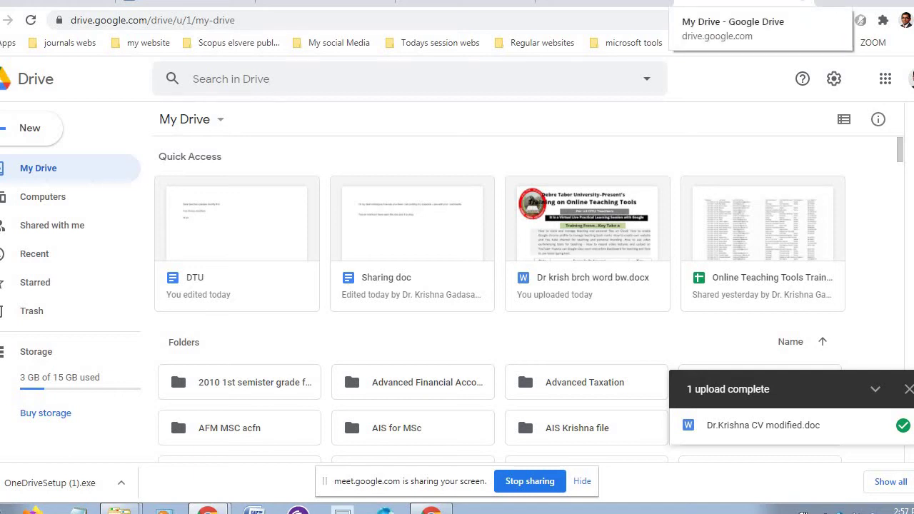
pyautogui.click(802, 1)
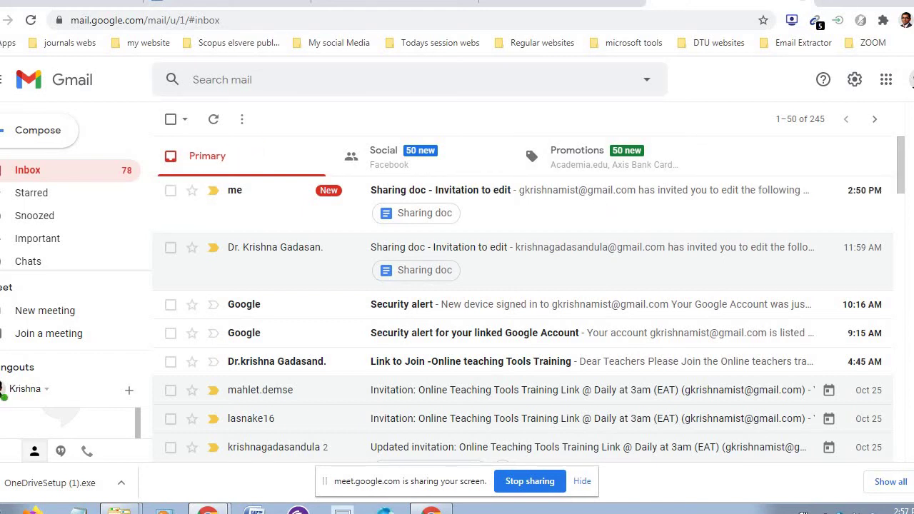
# - Close the extra Gmail inbox and Calendar tabs, then minimize Chrome to the Windows desktop
pyautogui.click(802, 2)
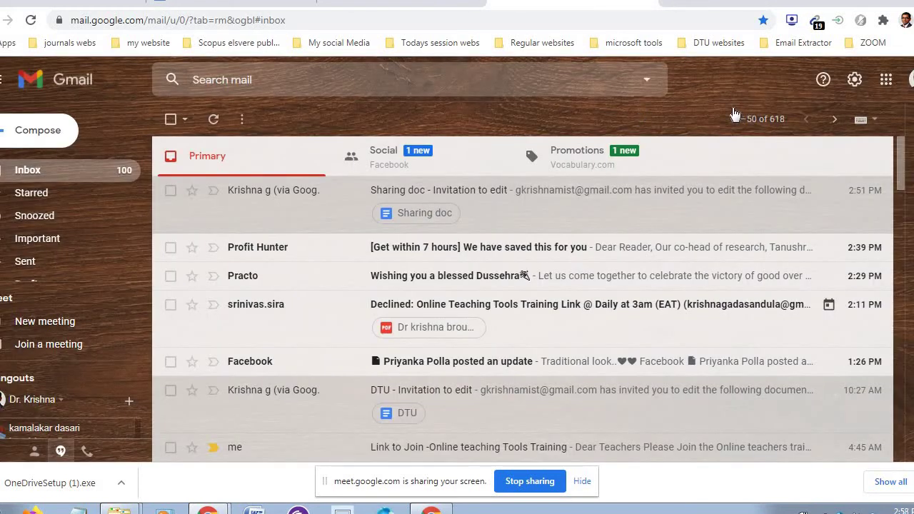
pyautogui.click(652, 6)
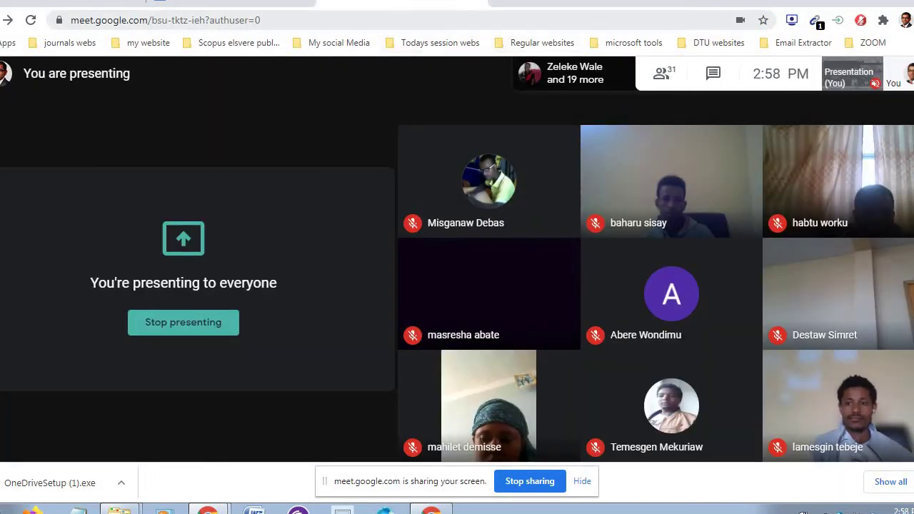
pyautogui.click(272, 3)
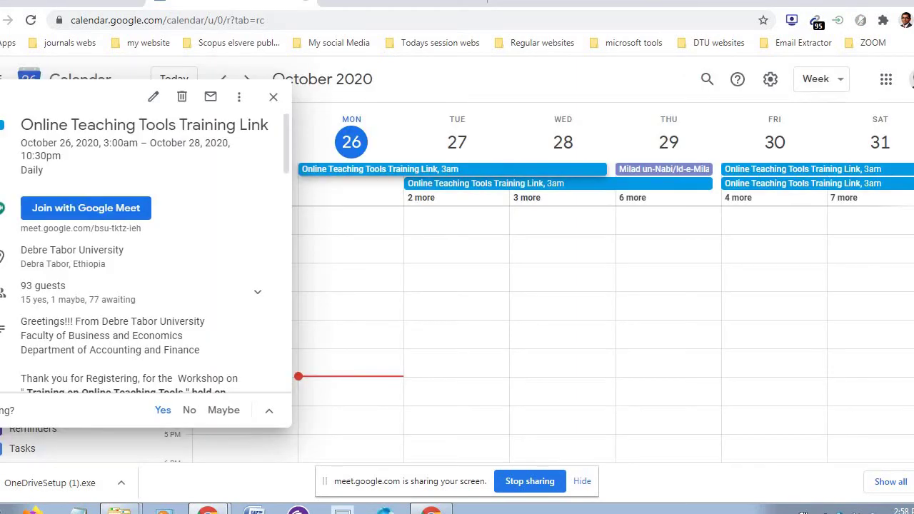
pyautogui.click(305, 1)
pyautogui.click(114, 2)
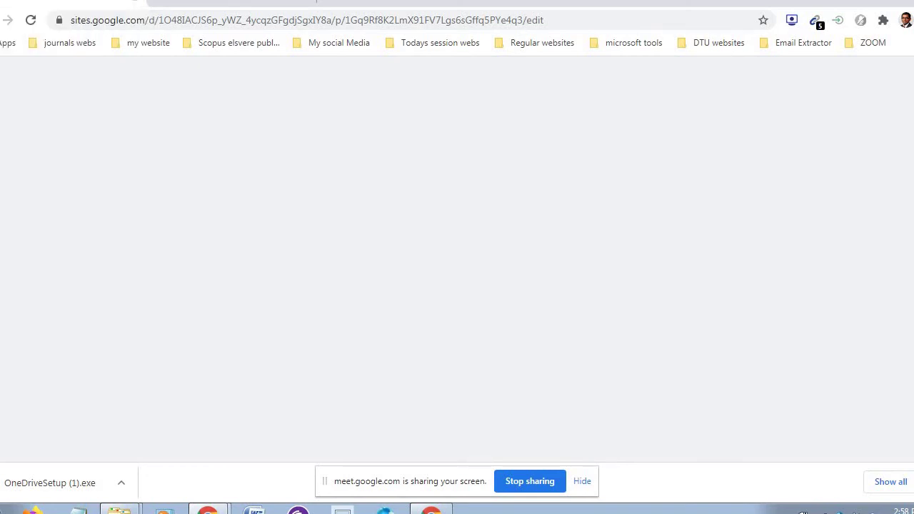
pyautogui.hotkey('alt', 'Tab')
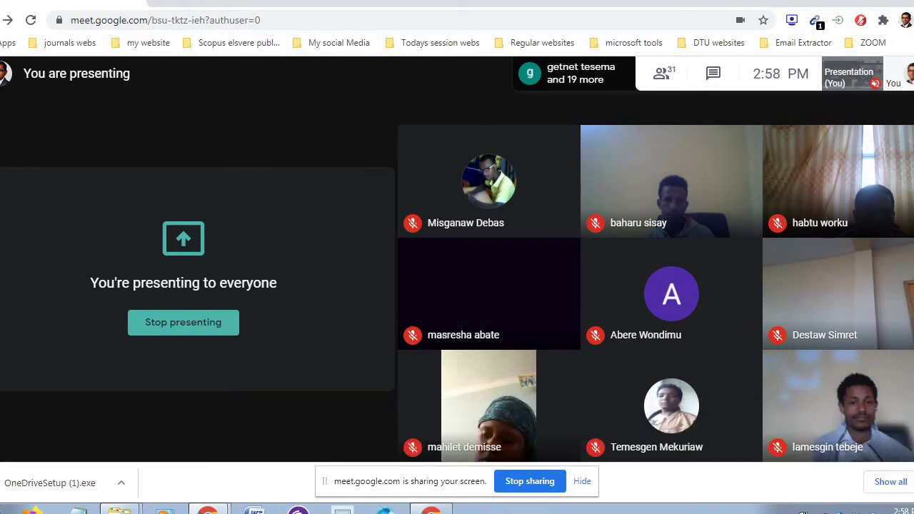
pyautogui.press('super+d')
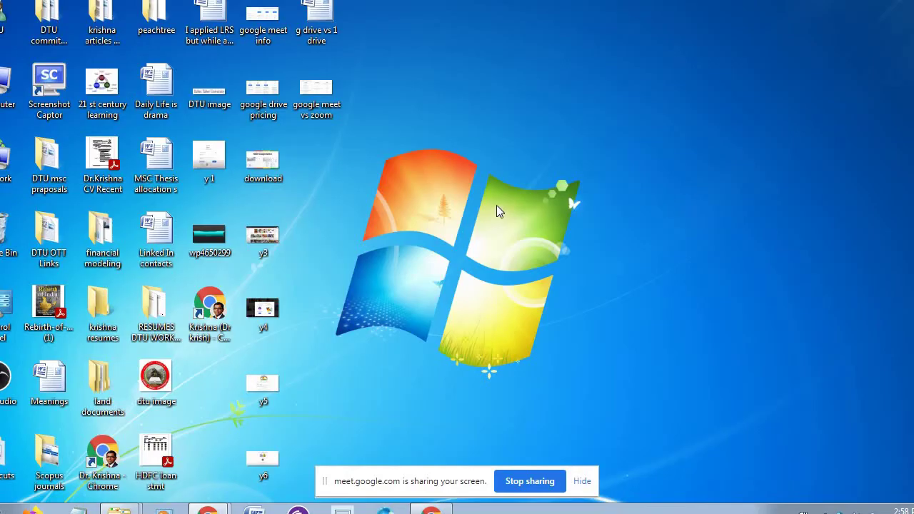
# - Refresh the desktop, restore the Chrome Meet window from the taskbar, and open a new tab
pyautogui.rightClick(496, 205)
pyautogui.click(566, 248)
pyautogui.moveTo(209, 510)
pyautogui.click(247, 458)
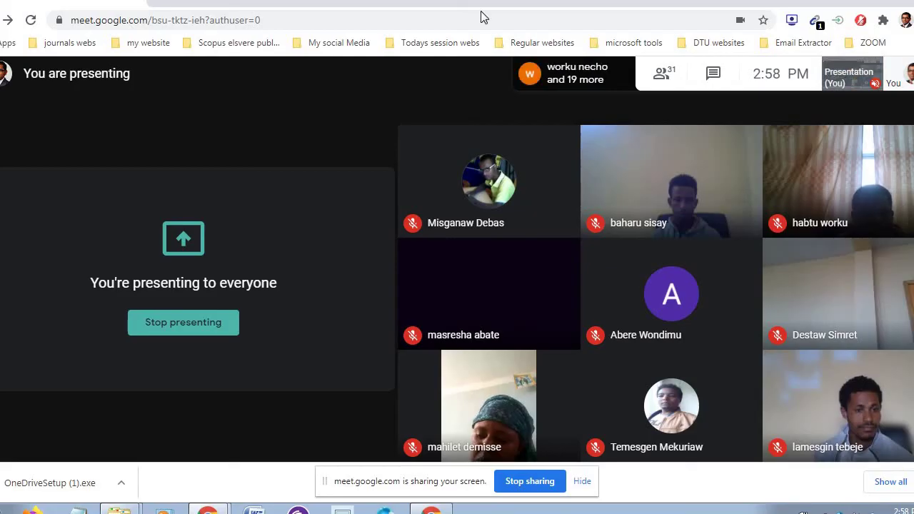
pyautogui.click(481, 5)
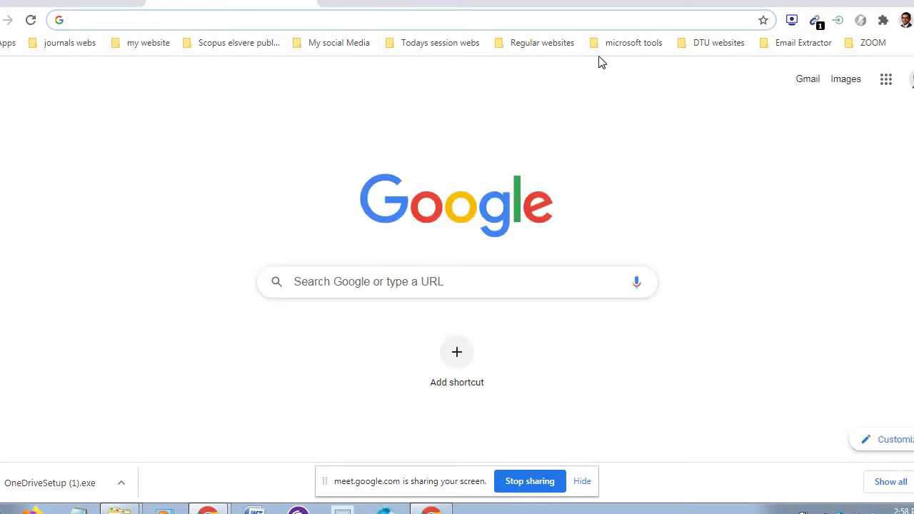
# - Open 'My files - OneDrive' from the microsoft tools bookmark folder
pyautogui.click(646, 44)
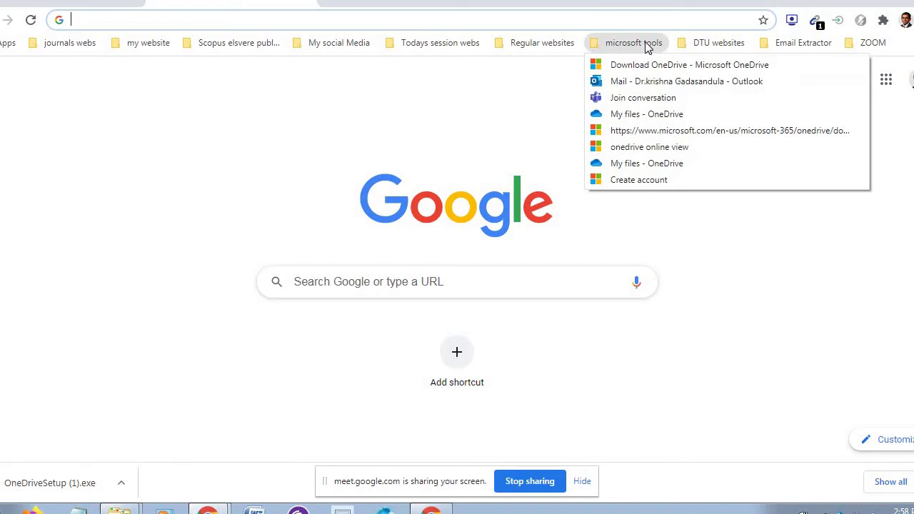
pyautogui.click(636, 116)
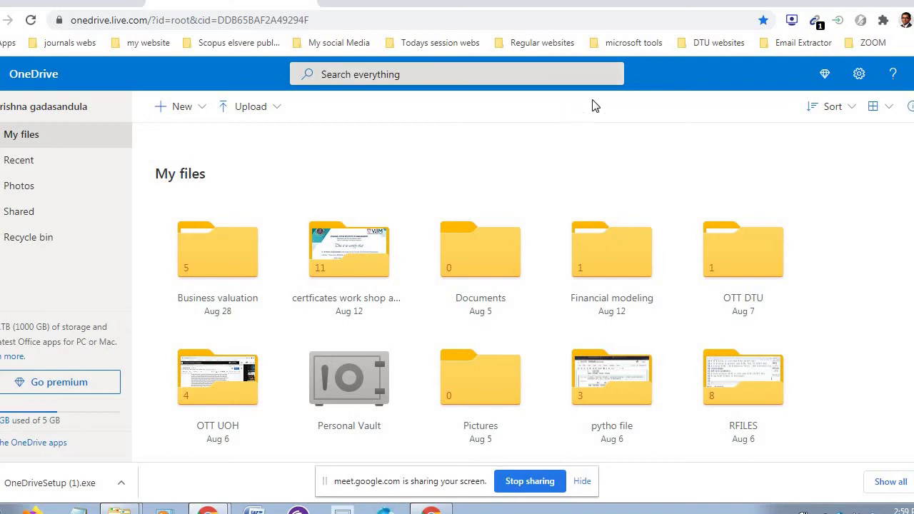
pyautogui.click(643, 44)
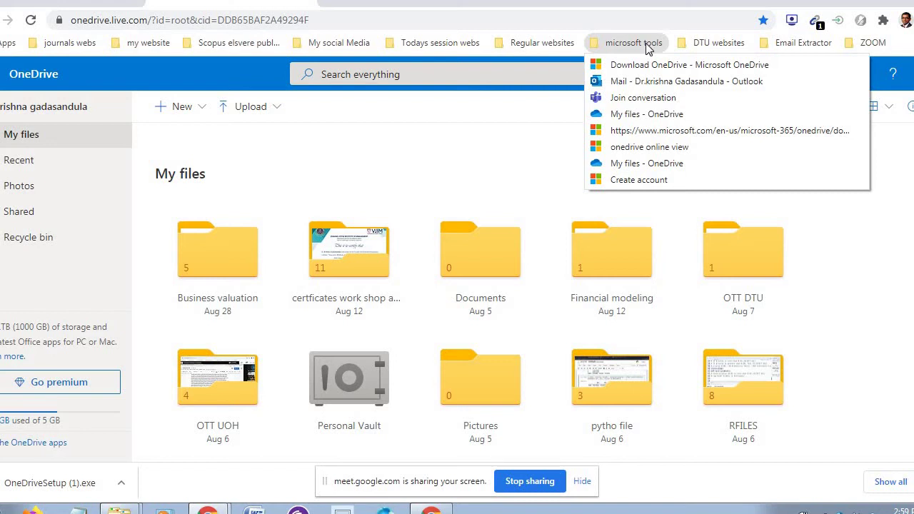
pyautogui.click(482, 119)
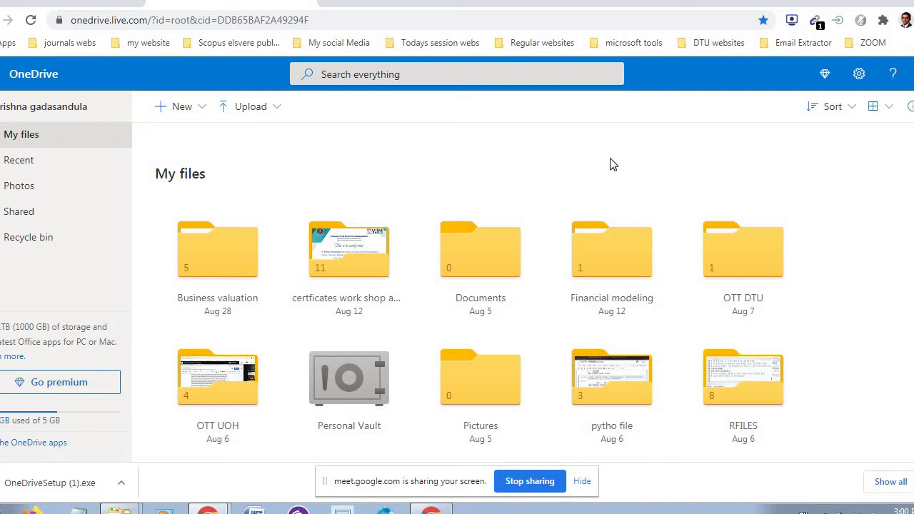
# - Browse OneDrive's Upload and New dropdown options, then start a new Chrome tab
pyautogui.click(277, 113)
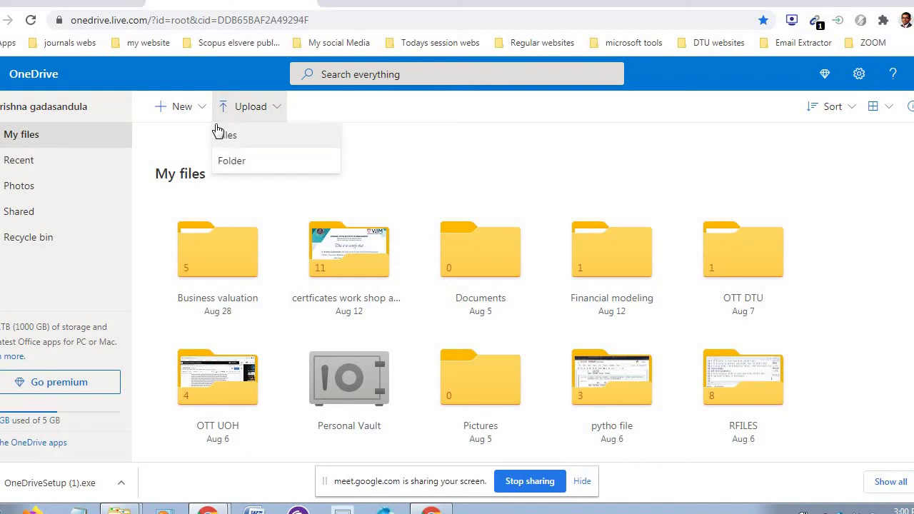
pyautogui.click(202, 109)
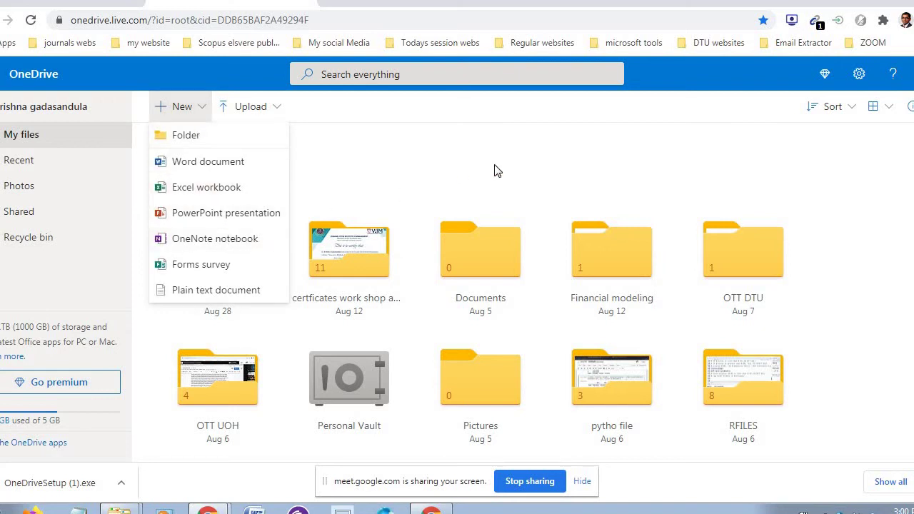
pyautogui.click(387, 142)
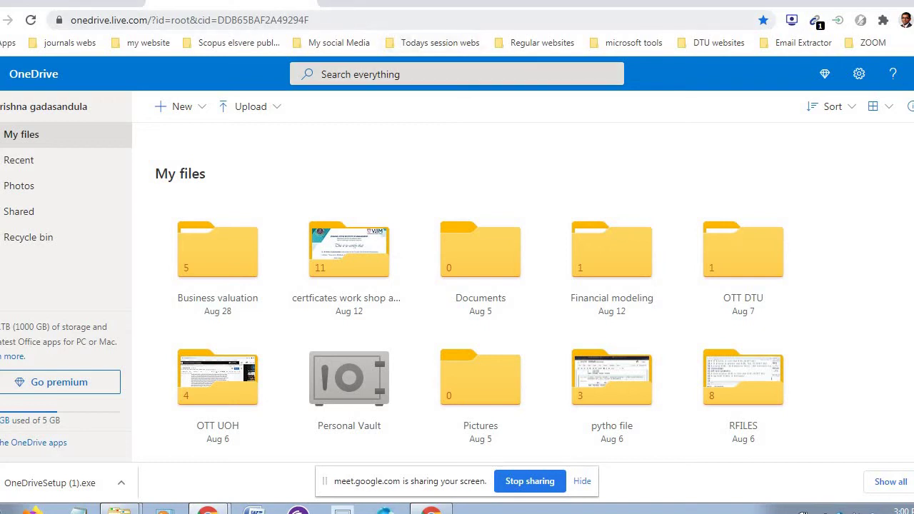
pyautogui.click(333, 1)
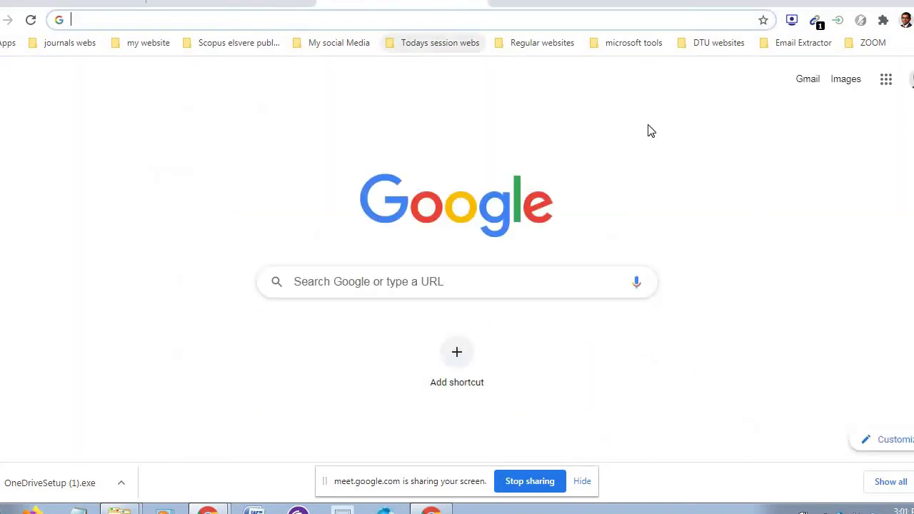
# - Open Google Photos from the apps menu, reload and scroll the library, then return to OneDrive
pyautogui.click(886, 80)
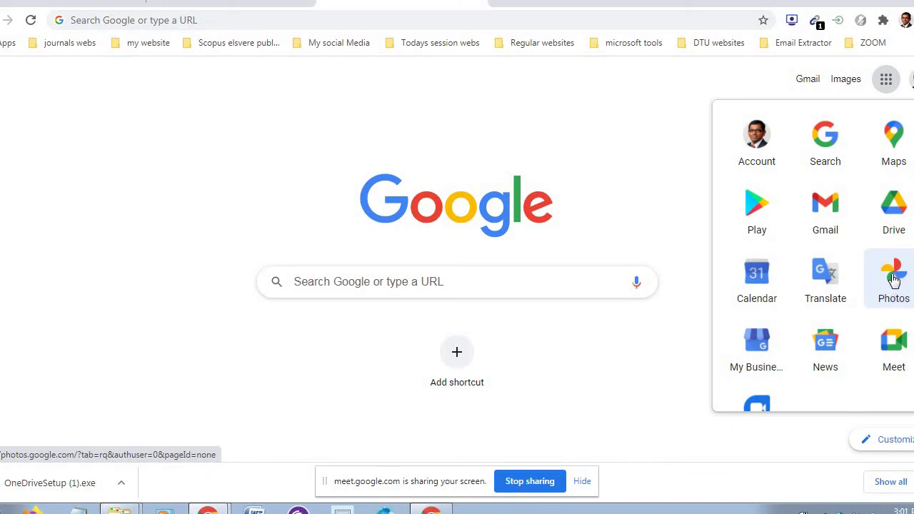
pyautogui.click(894, 279)
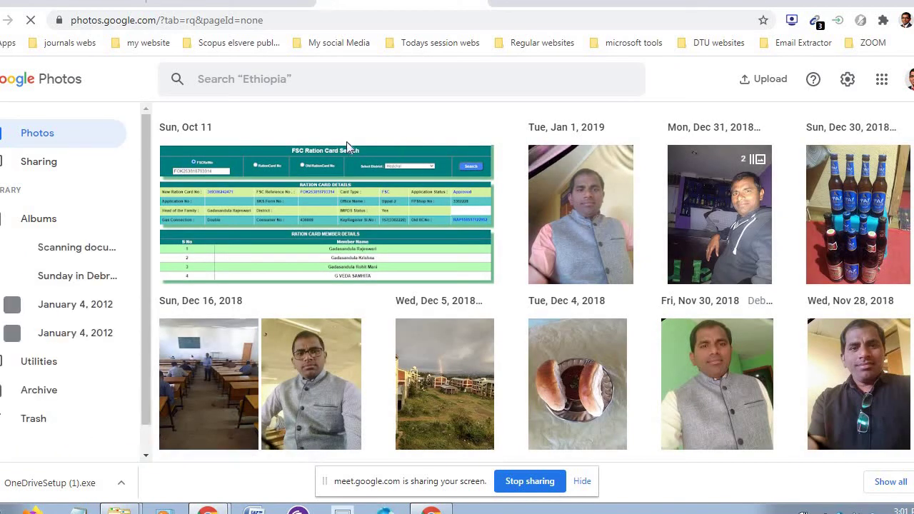
pyautogui.click(44, 137)
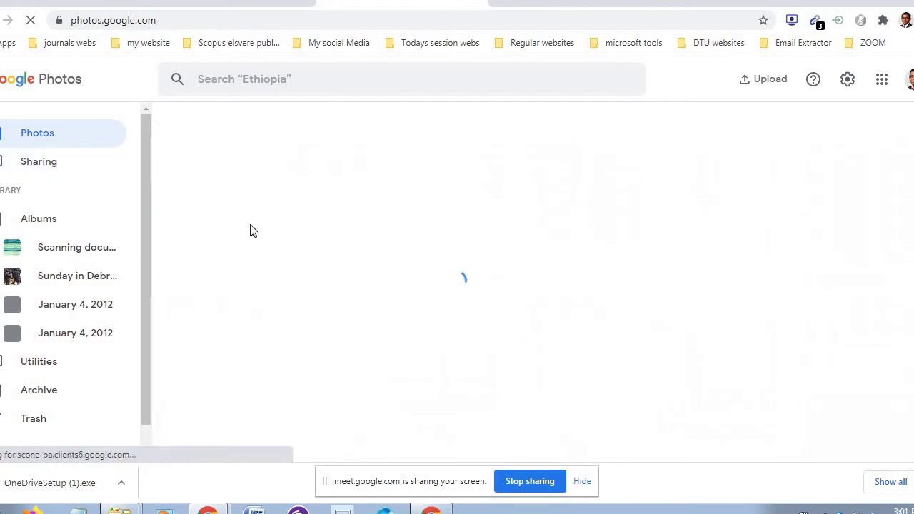
pyautogui.scroll(-1, 149, 209)
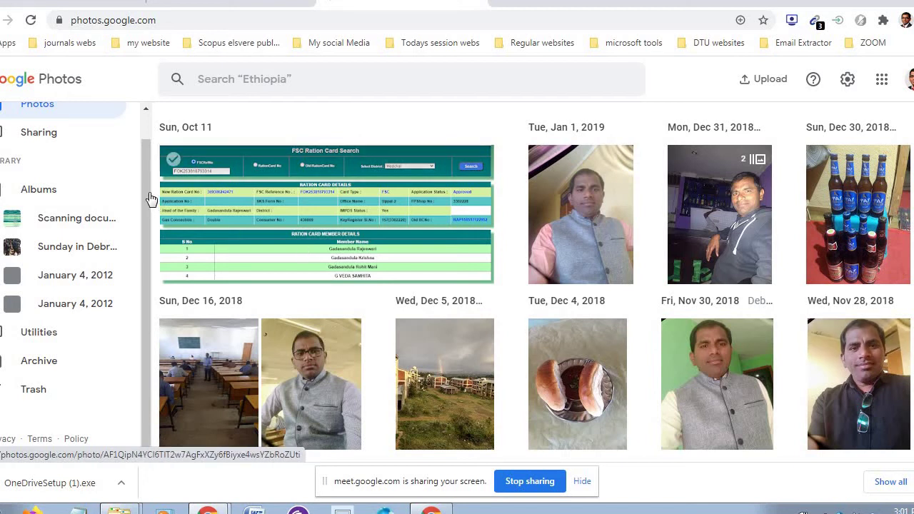
pyautogui.moveTo(145, 173); pyautogui.dragTo(144, 145)
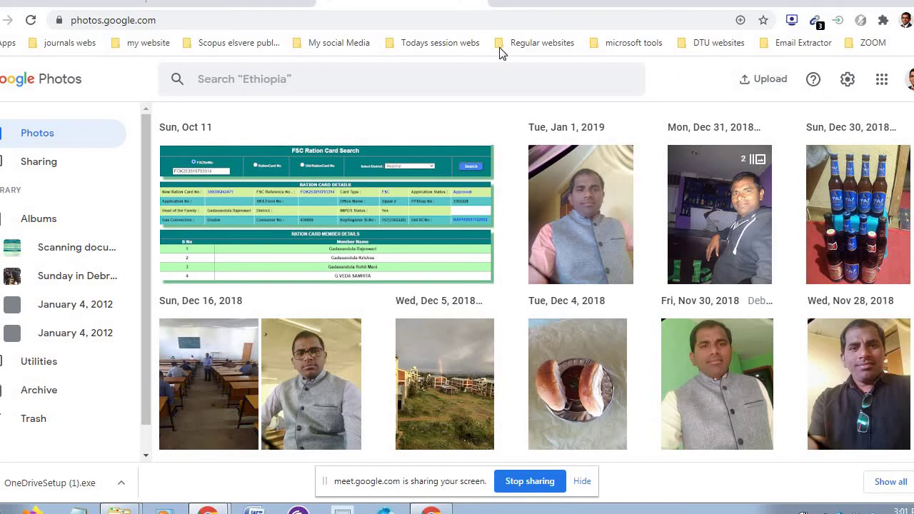
pyautogui.click(231, 2)
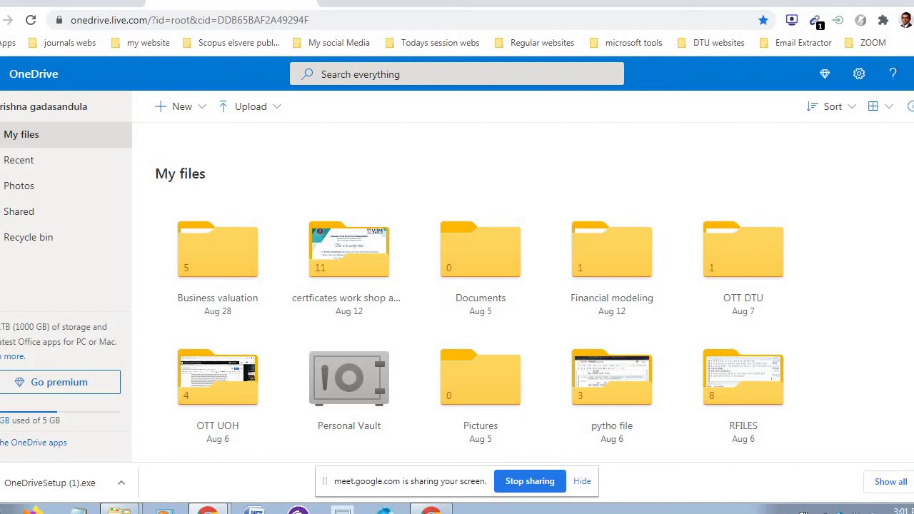
# - From the Meet tab, browse the Google apps grid on a new tab, then minimize Chrome
pyautogui.click(79, 2)
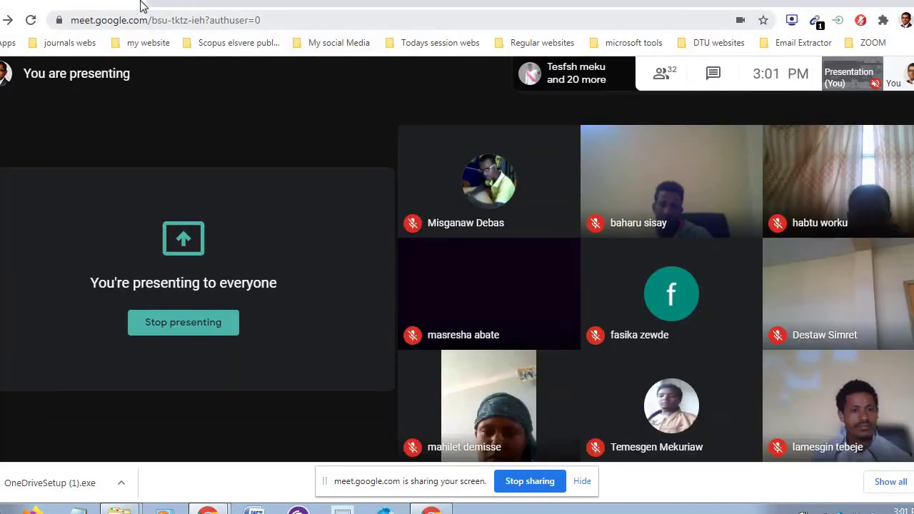
pyautogui.click(161, 3)
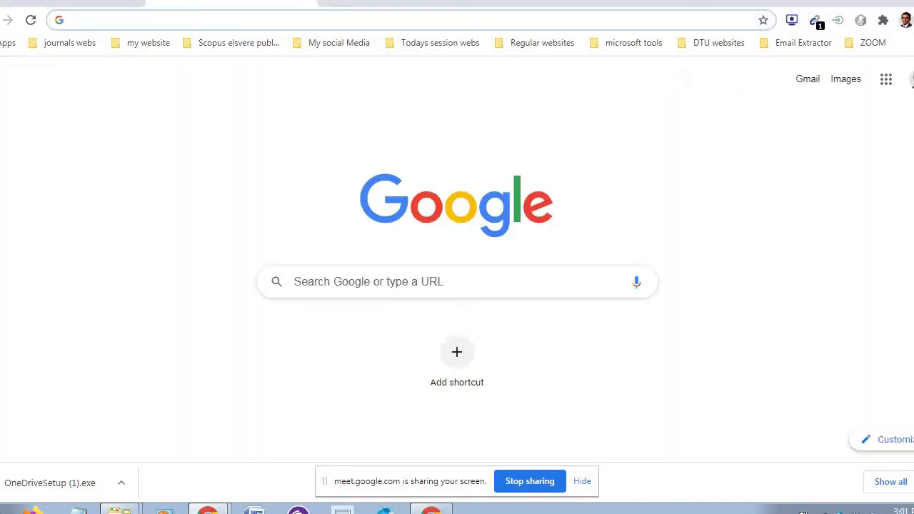
pyautogui.click(885, 80)
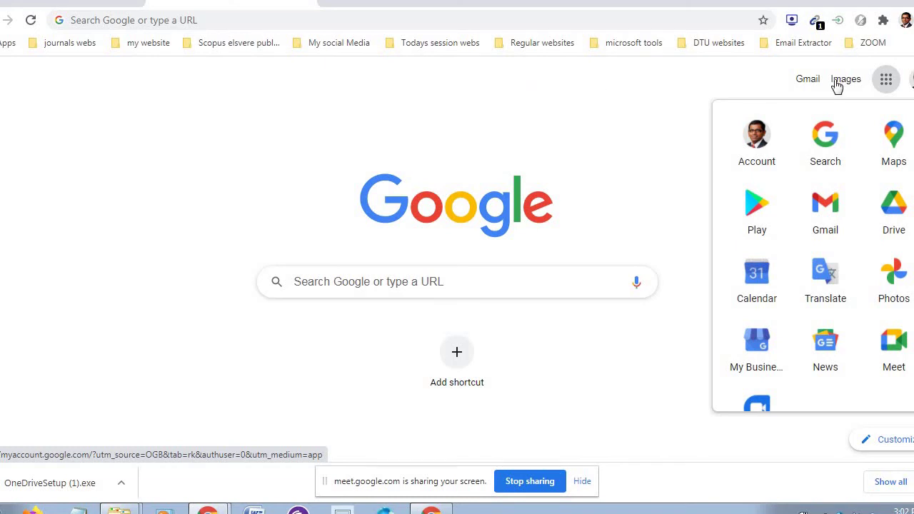
pyautogui.click(887, 82)
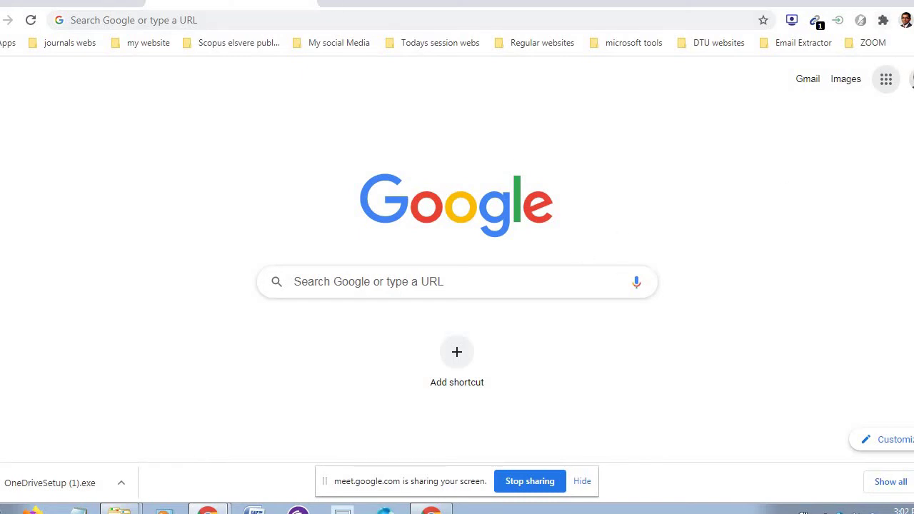
pyautogui.click(879, 1)
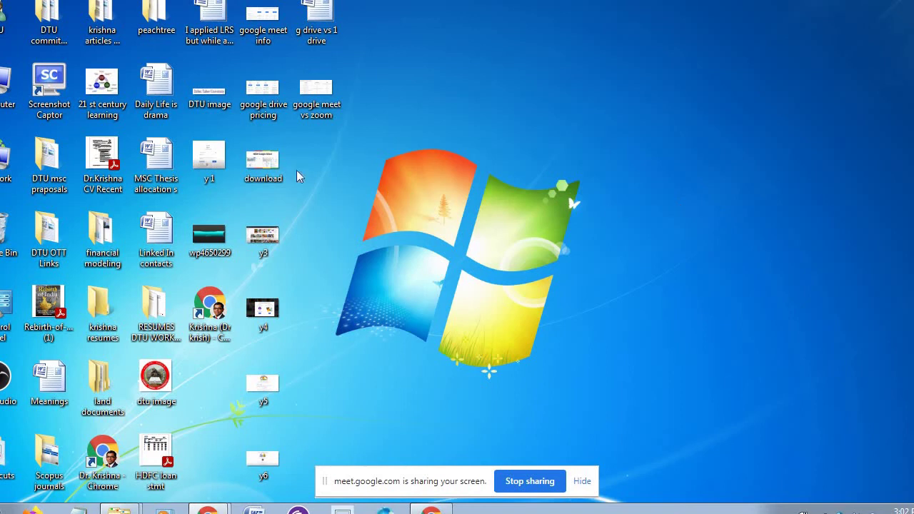
# - Go to Computer > Google Drive > community services DTU > OTT DTU > OTT PPTS and open the Day one presentation
pyautogui.doubleClick(19, 87)
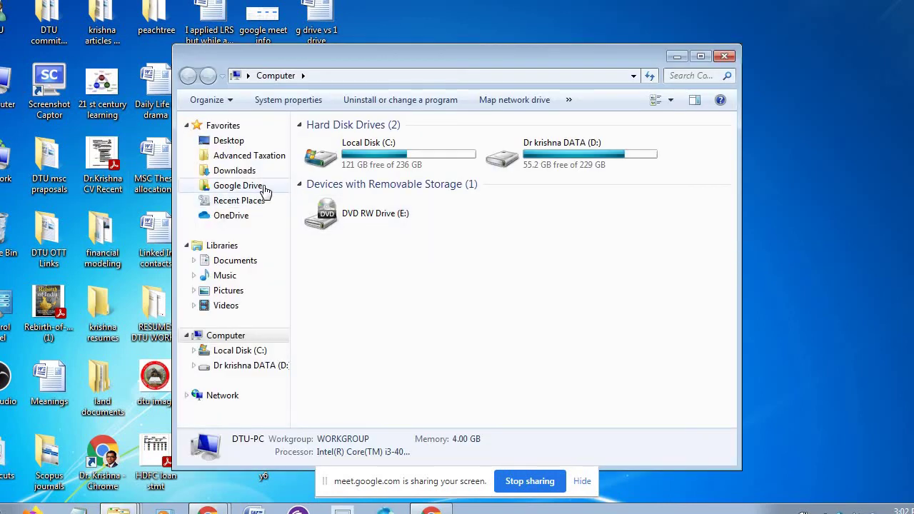
pyautogui.click(263, 188)
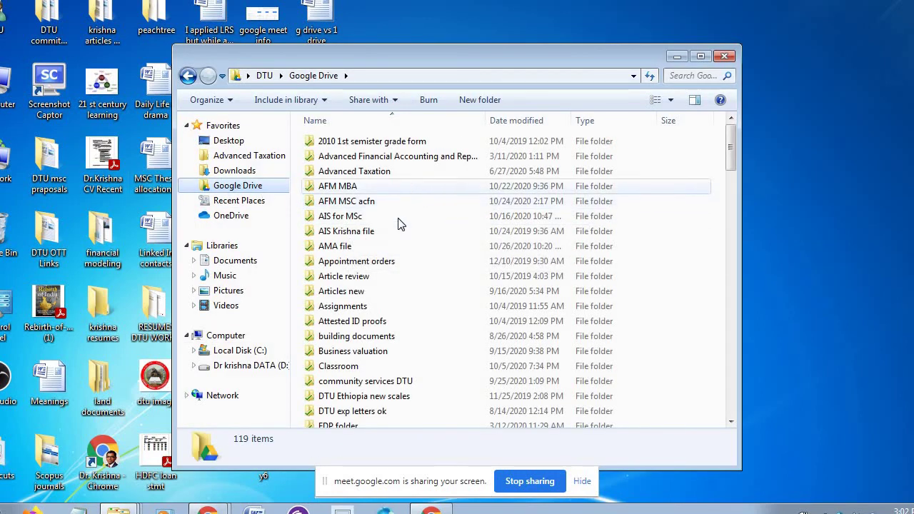
pyautogui.doubleClick(389, 381)
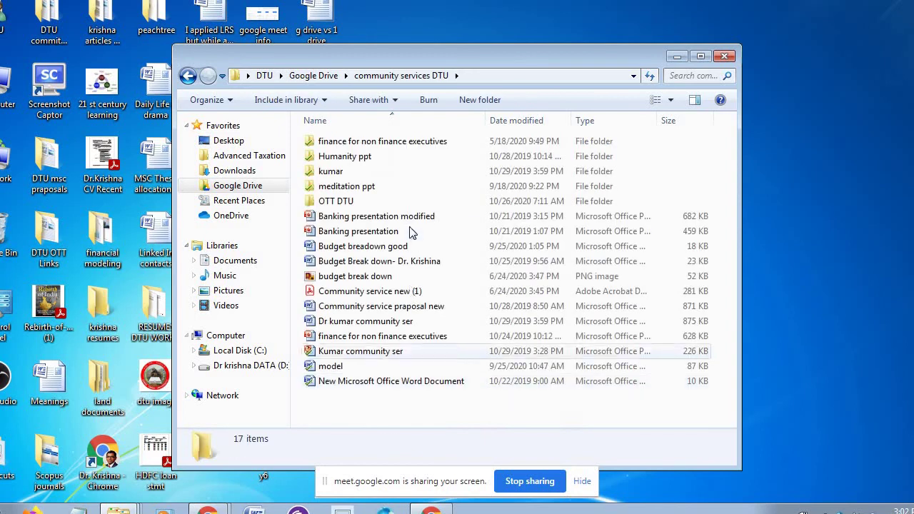
pyautogui.doubleClick(364, 202)
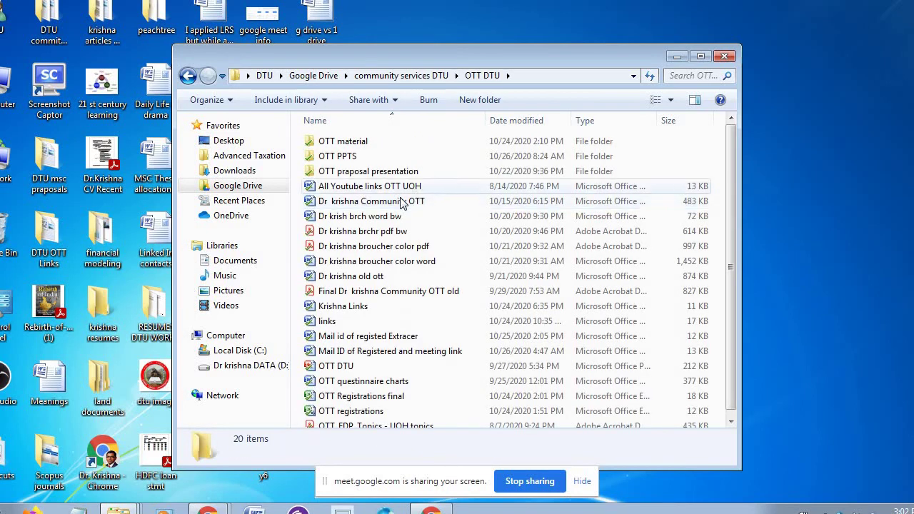
pyautogui.doubleClick(382, 155)
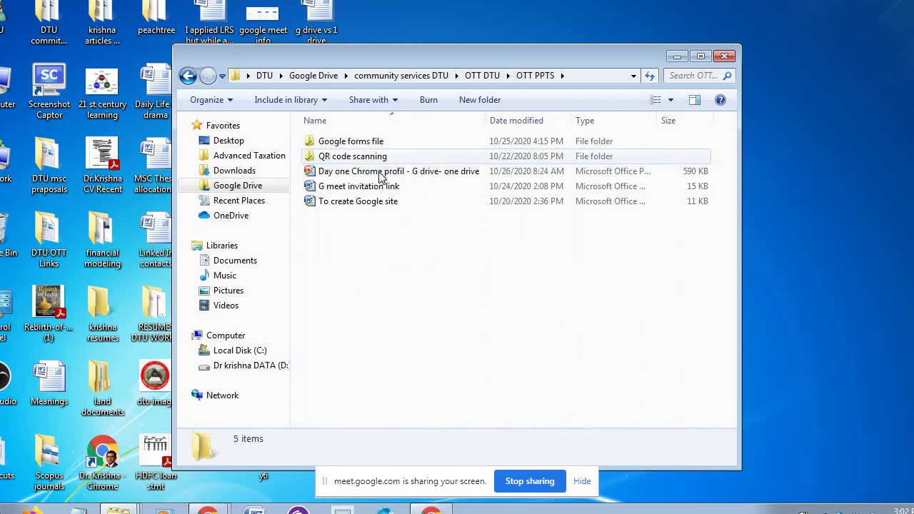
pyautogui.click(382, 177)
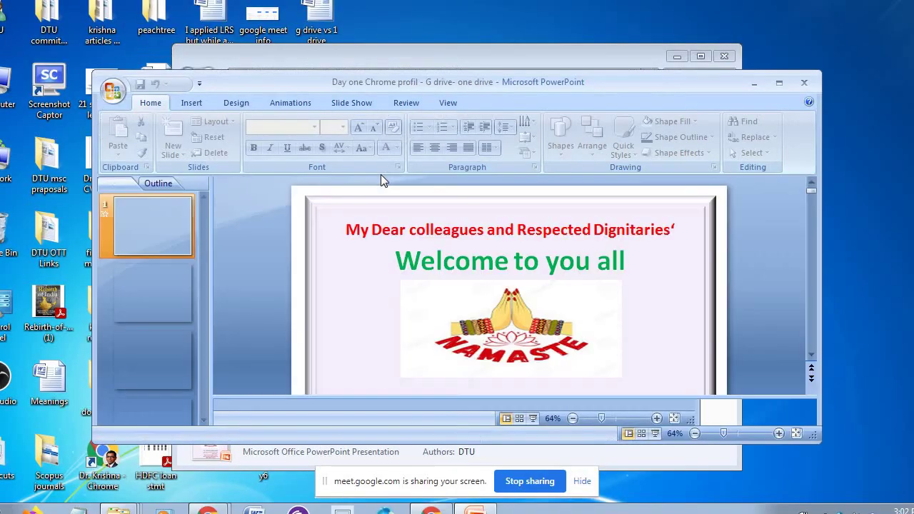
# - Maximize the PowerPoint window and page through the opening slides to the cloud storage section
pyautogui.click(777, 82)
pyautogui.press('pagedown')
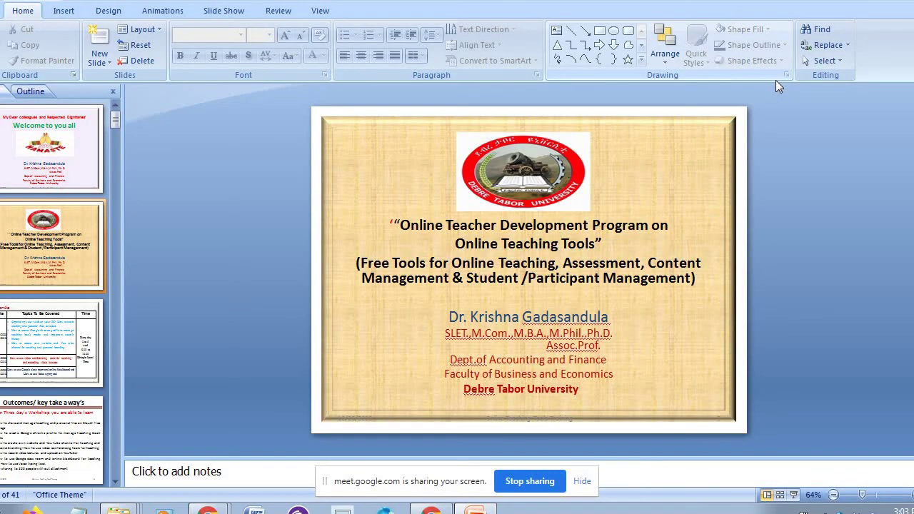
pyautogui.press('pagedown')
pyautogui.press('pagedown')
pyautogui.press('pagedown')
pyautogui.press('pagedown')
pyautogui.press('pagedown')
pyautogui.press('pagedown')
pyautogui.press('pagedown')
pyautogui.press('pagedown')
pyautogui.press('pagedown')
pyautogui.press('pagedown')
pyautogui.press('pagedown')
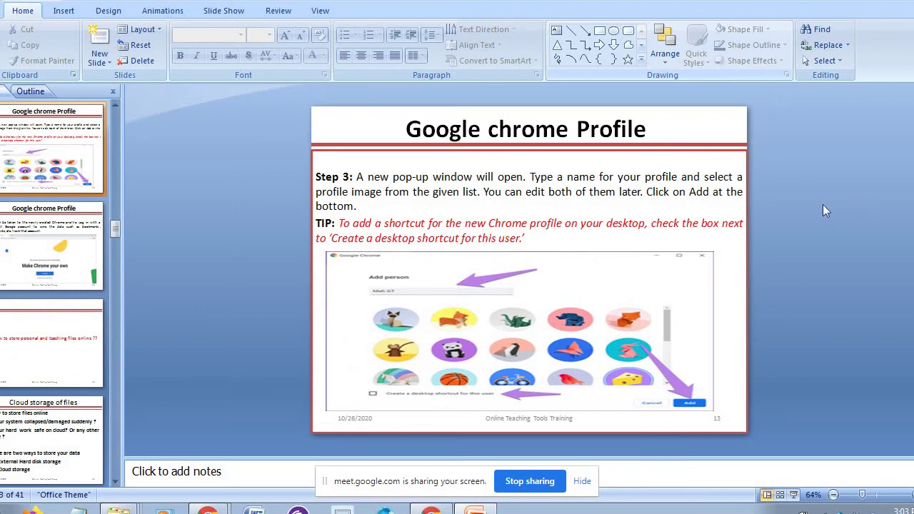
pyautogui.press('pagedown')
pyautogui.press('pagedown')
pyautogui.press('pagedown')
pyautogui.press('pagedown')
pyautogui.press('pagedown')
pyautogui.press('pagedown')
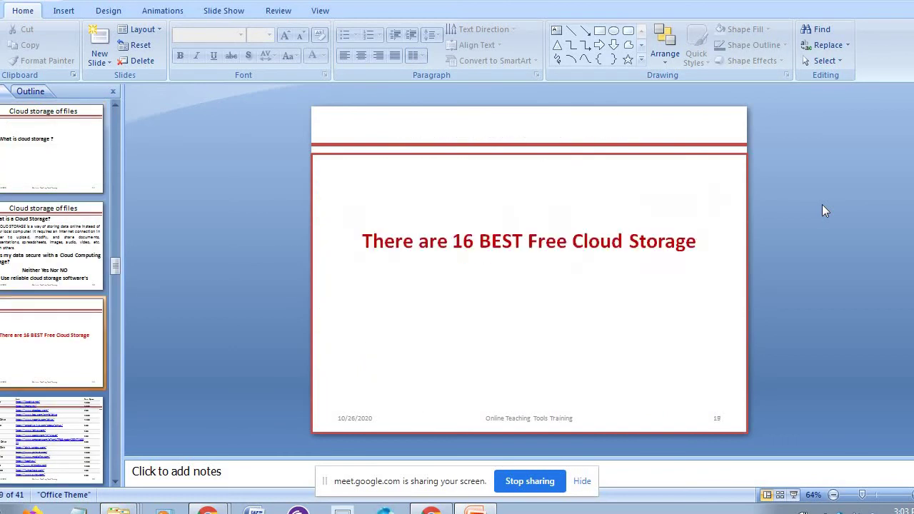
pyautogui.press('pagedown')
pyautogui.press('pagedown')
pyautogui.press('pagedown')
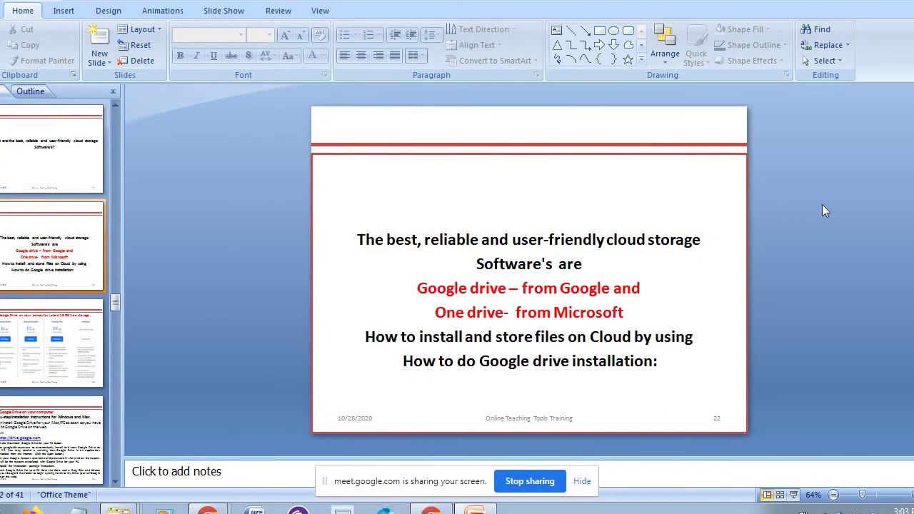
# - Advance past the Google Drive, OneDrive and Outlook slides to slide 34, then present it full-screen
pyautogui.press('pagedown')
pyautogui.press('pagedown')
pyautogui.press('pagedown')
pyautogui.press('pagedown')
pyautogui.press('pagedown')
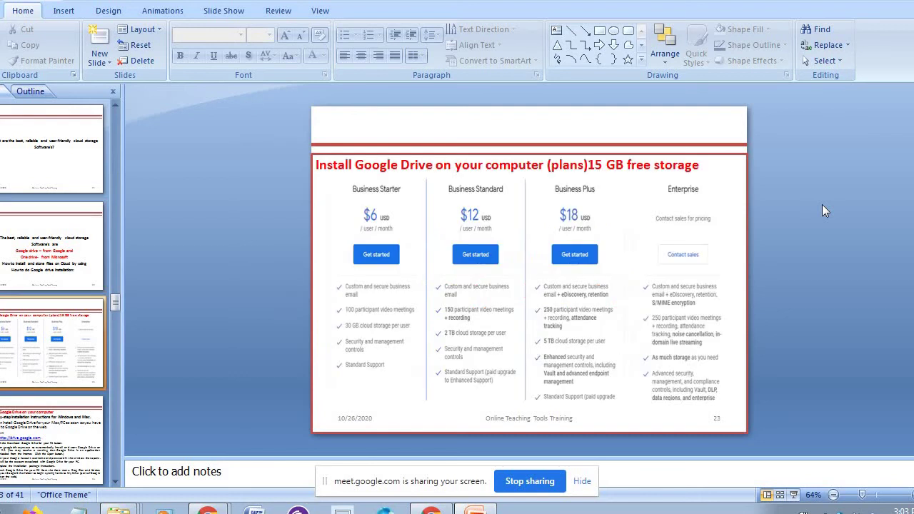
pyautogui.press('pagedown')
pyautogui.press('pagedown')
pyautogui.press('pagedown')
pyautogui.press('pagedown')
pyautogui.press('pagedown')
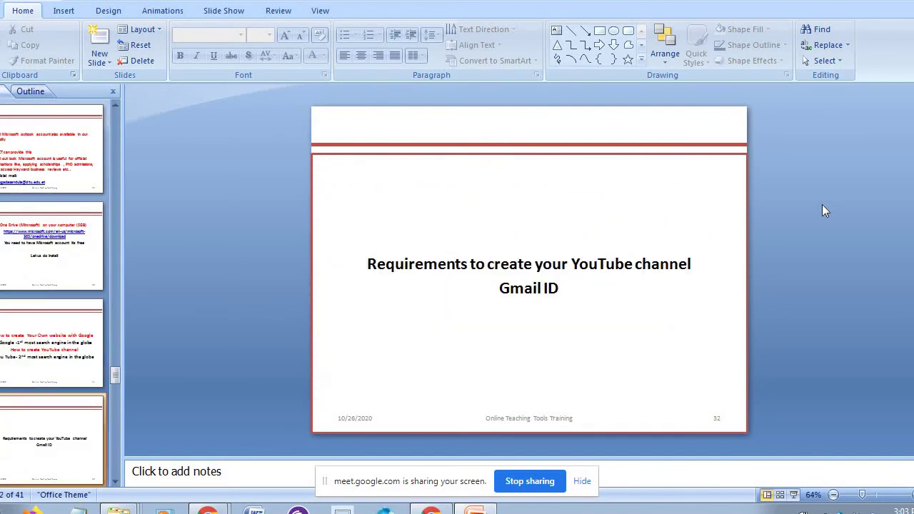
pyautogui.press('pagedown')
pyautogui.press('pagedown')
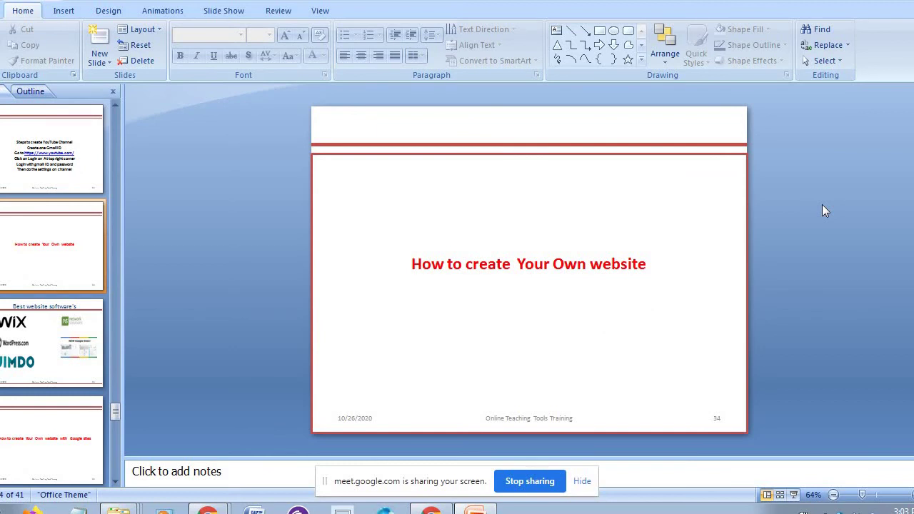
pyautogui.click(792, 494)
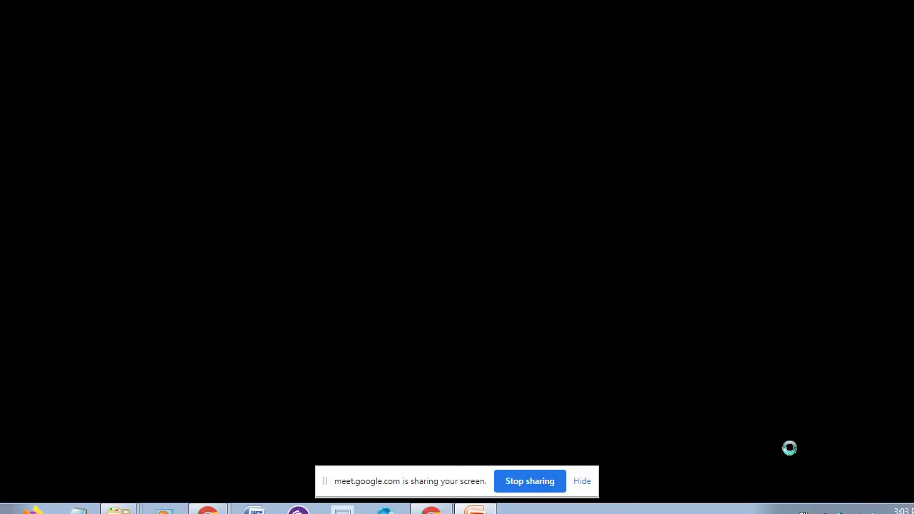
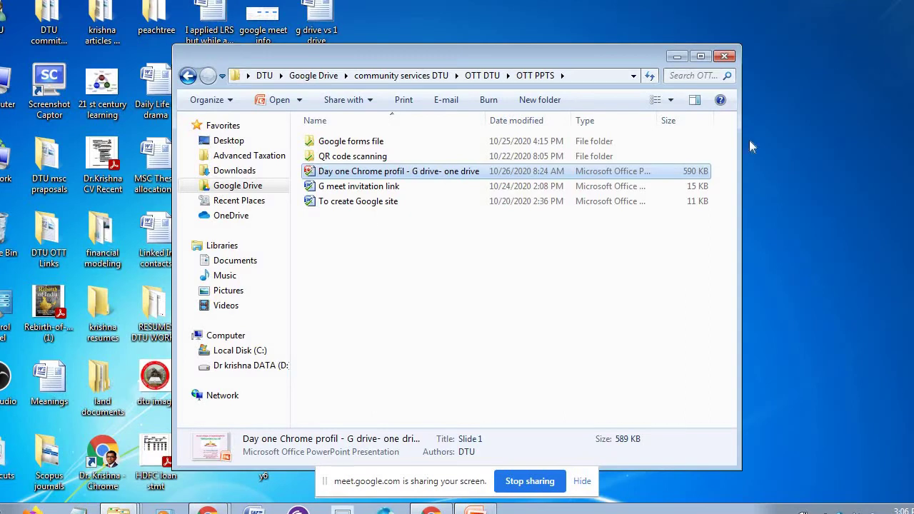
# - Close File Explorer, bring back the Chrome New Tab window and show the 'my website' bookmarks
pyautogui.click(726, 57)
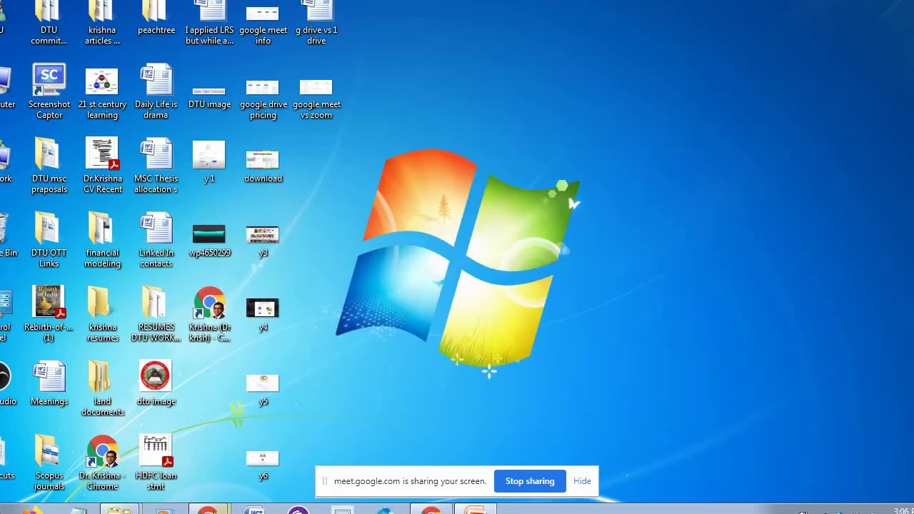
pyautogui.moveTo(213, 511)
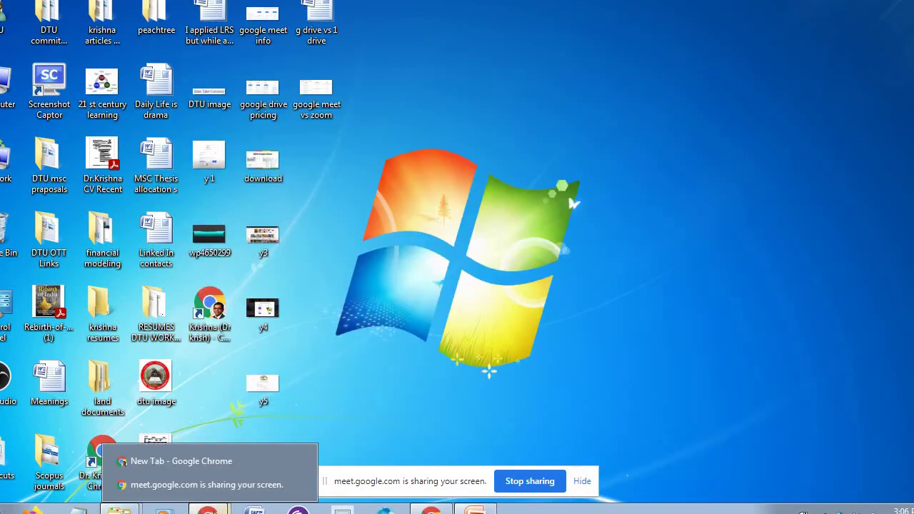
pyautogui.click(214, 465)
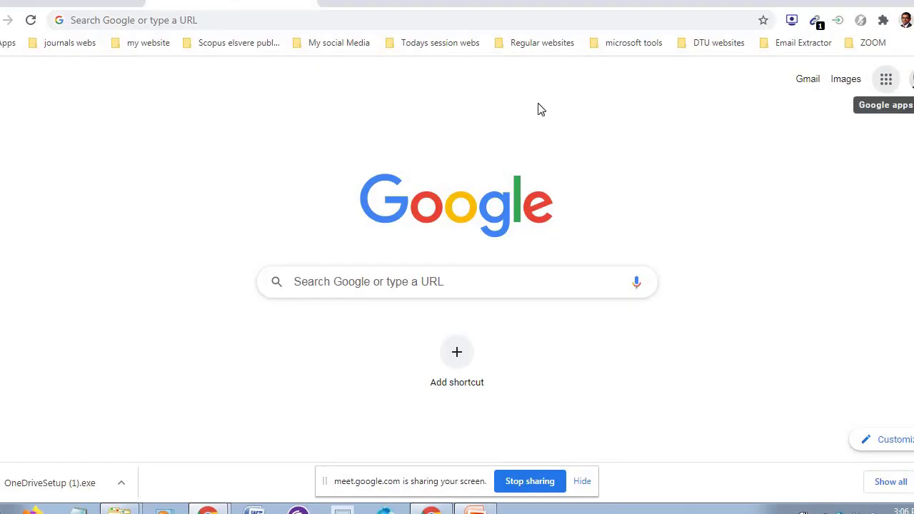
pyautogui.click(150, 44)
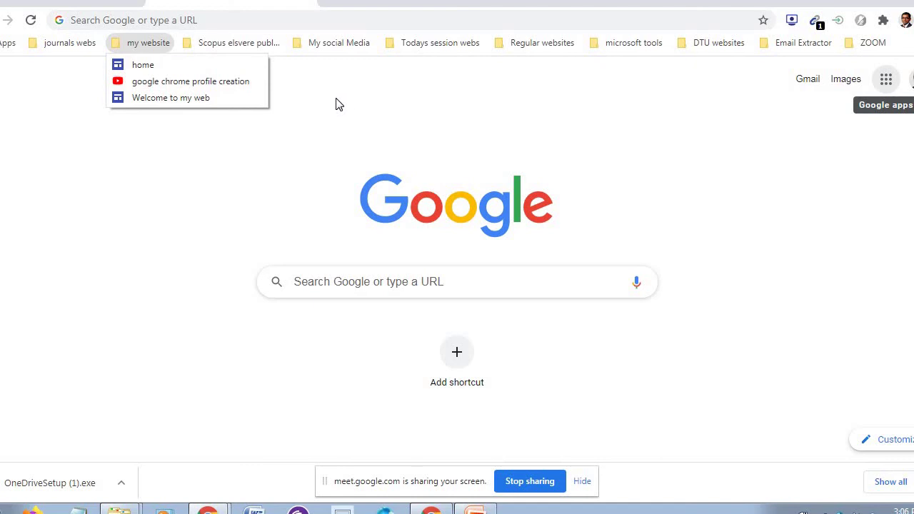
pyautogui.click(337, 98)
pyautogui.click(149, 43)
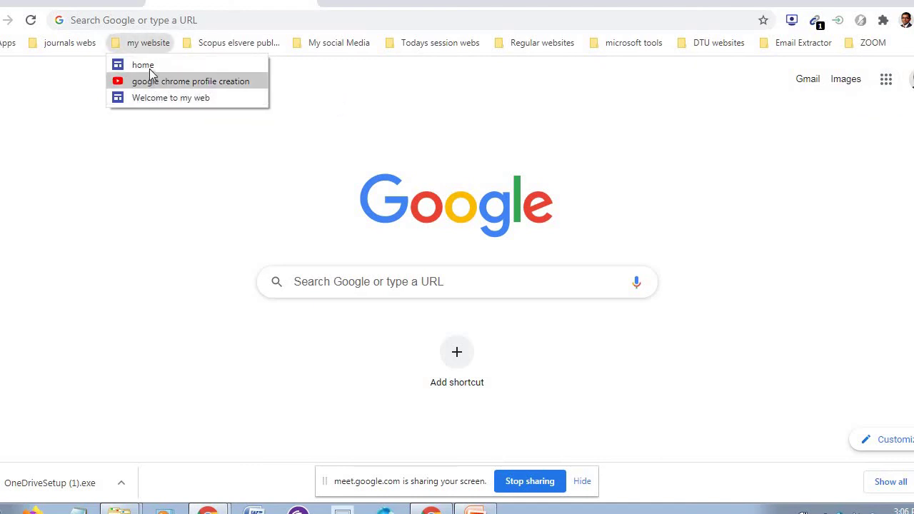
# - Open the 'Welcome to my web' bookmark and read through the Home page biography
pyautogui.click(171, 100)
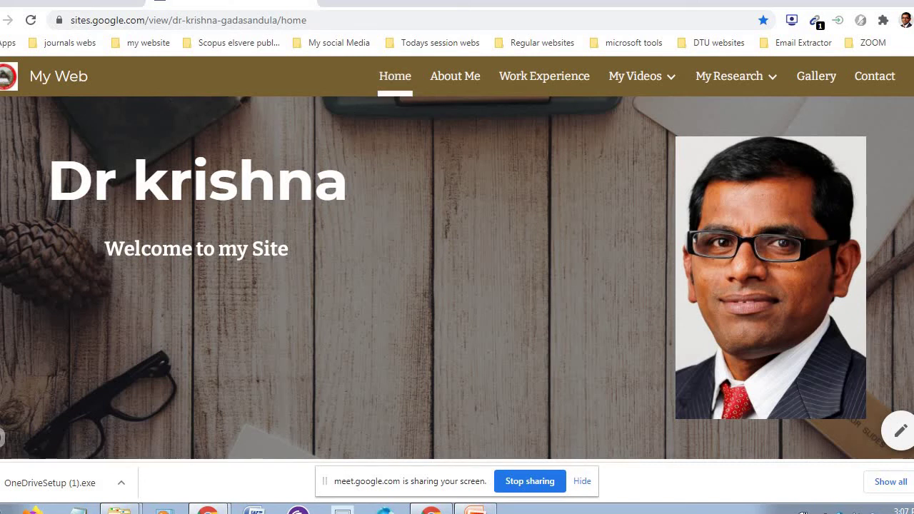
pyautogui.scroll(-4, 2, 436)
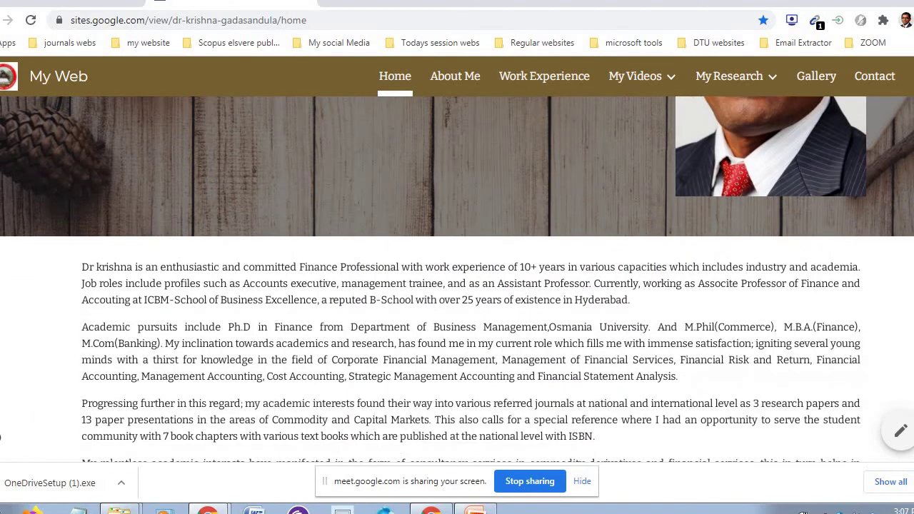
pyautogui.scroll(-2, 2, 437)
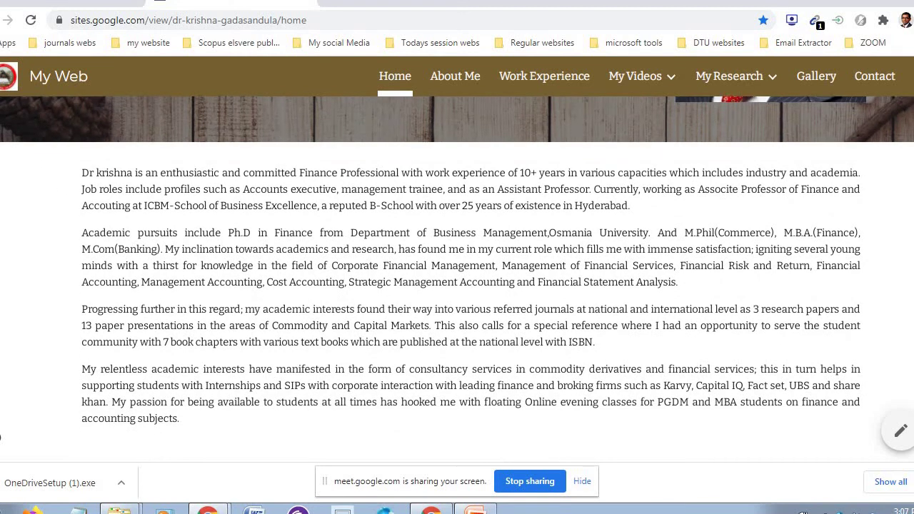
pyautogui.scroll(1, 2, 437)
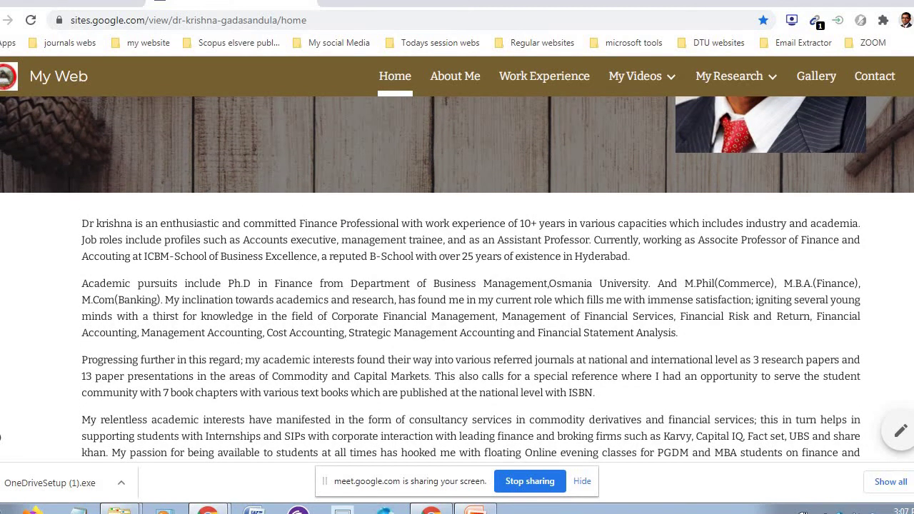
pyautogui.scroll(1, 2, 436)
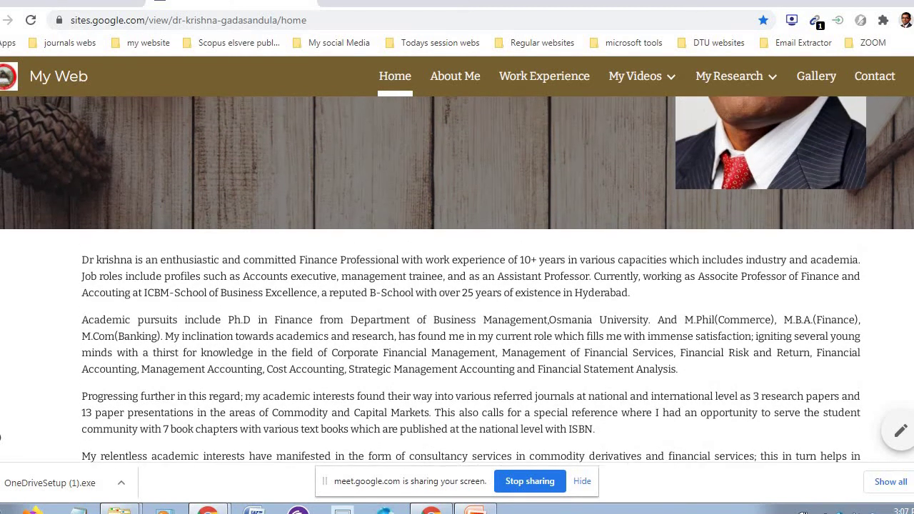
pyautogui.scroll(1, 1, 437)
pyautogui.scroll(2, 1, 437)
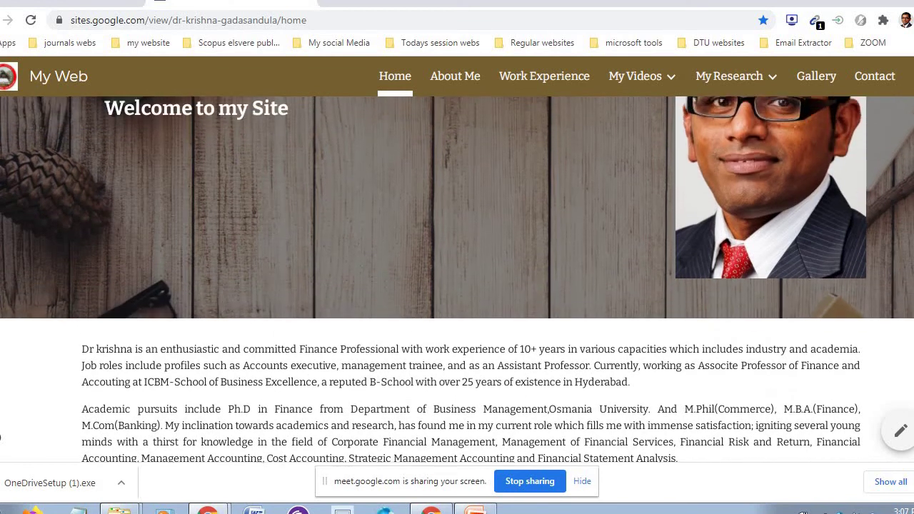
pyautogui.scroll(-7, 2, 437)
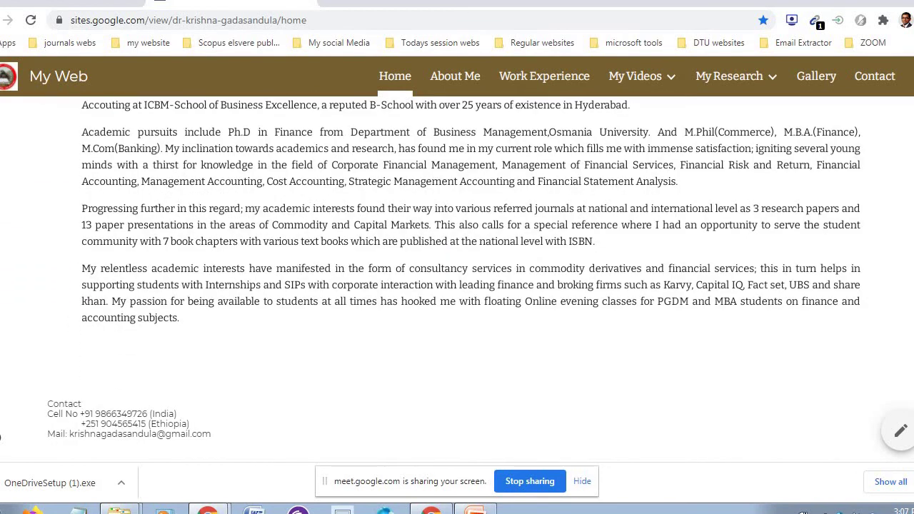
pyautogui.scroll(4, 2, 437)
pyautogui.scroll(2, 2, 437)
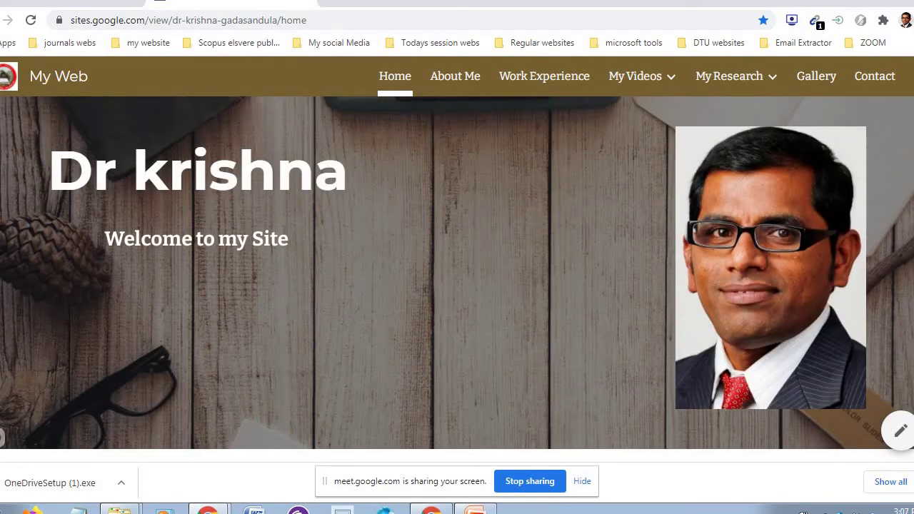
# - Go to the About Me page and look through its content
pyautogui.click(468, 81)
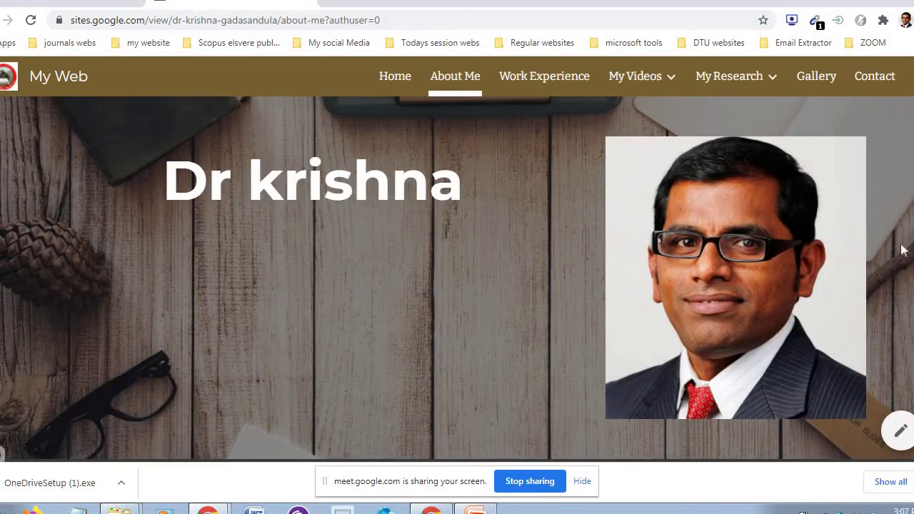
pyautogui.scroll(-4, 2, 437)
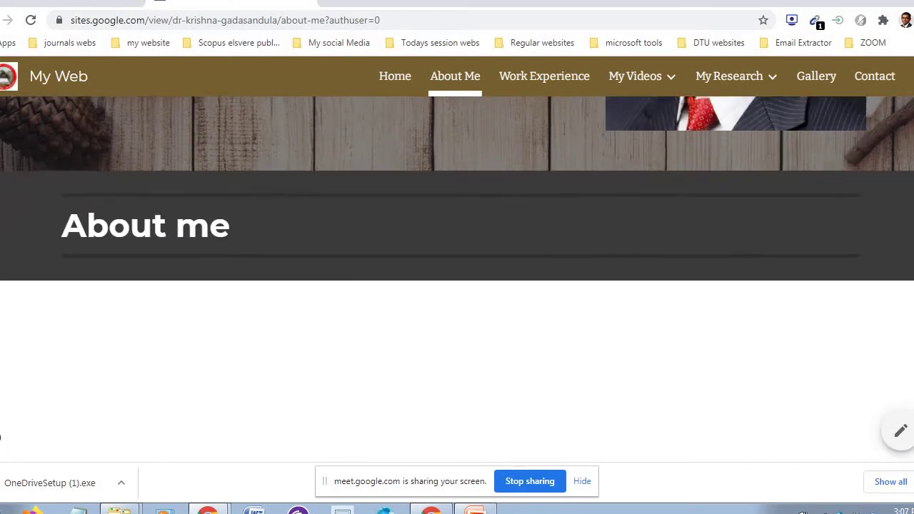
pyautogui.scroll(1, 1, 436)
pyautogui.scroll(-2, 1, 437)
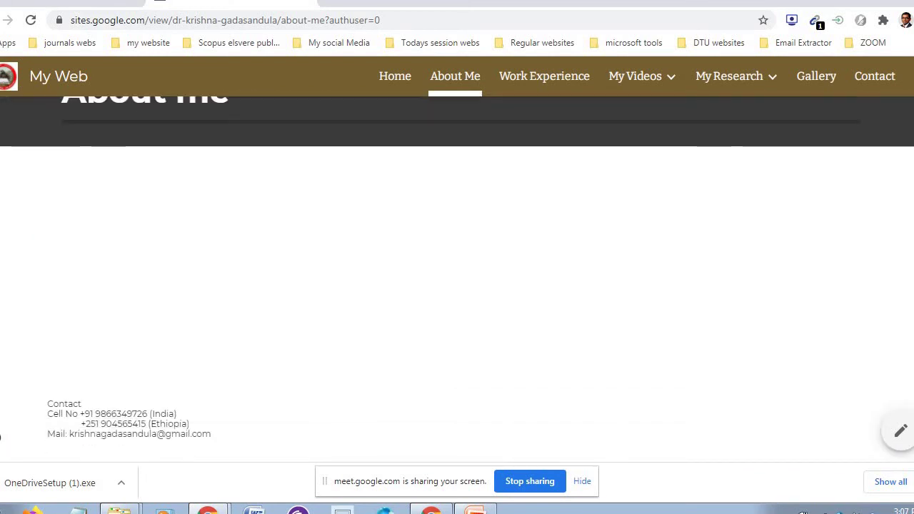
pyautogui.scroll(3, 1, 436)
pyautogui.scroll(-1, 0, 437)
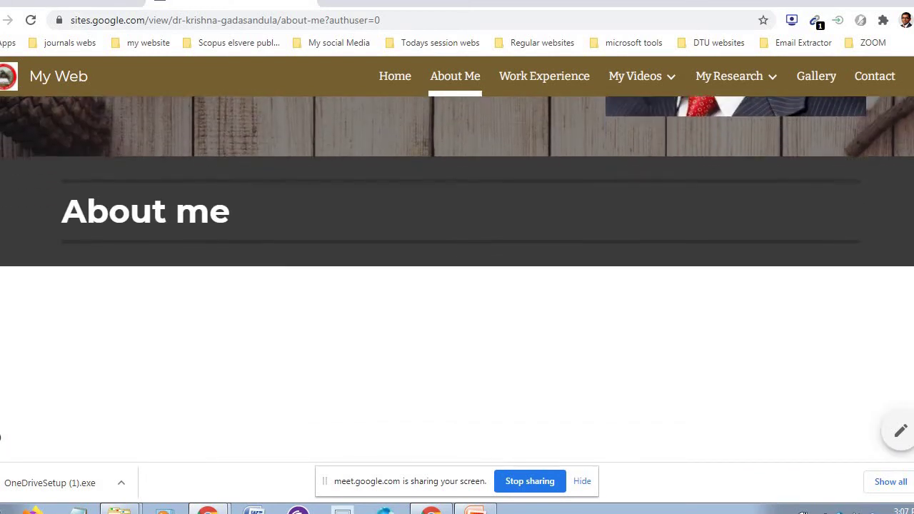
pyautogui.scroll(2, 0, 437)
pyautogui.scroll(3, 0, 437)
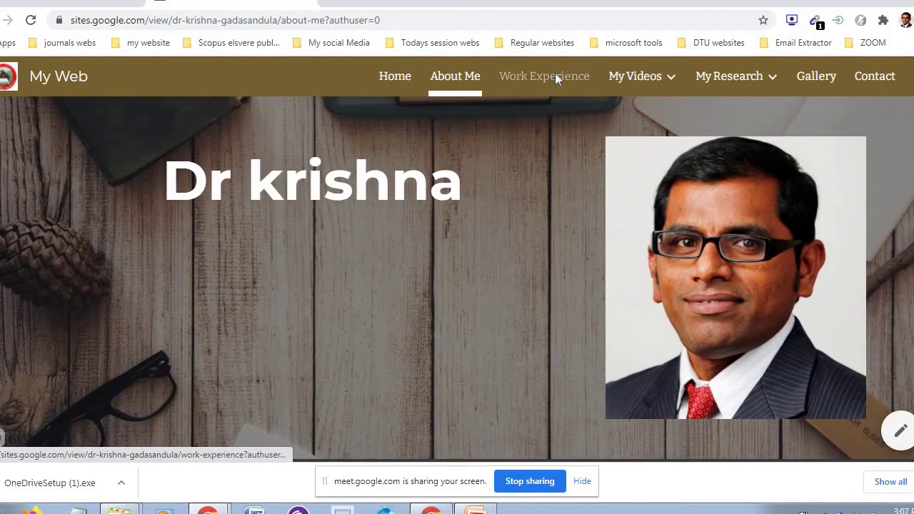
# - Go to the Work Experience page and scroll through it
pyautogui.click(554, 73)
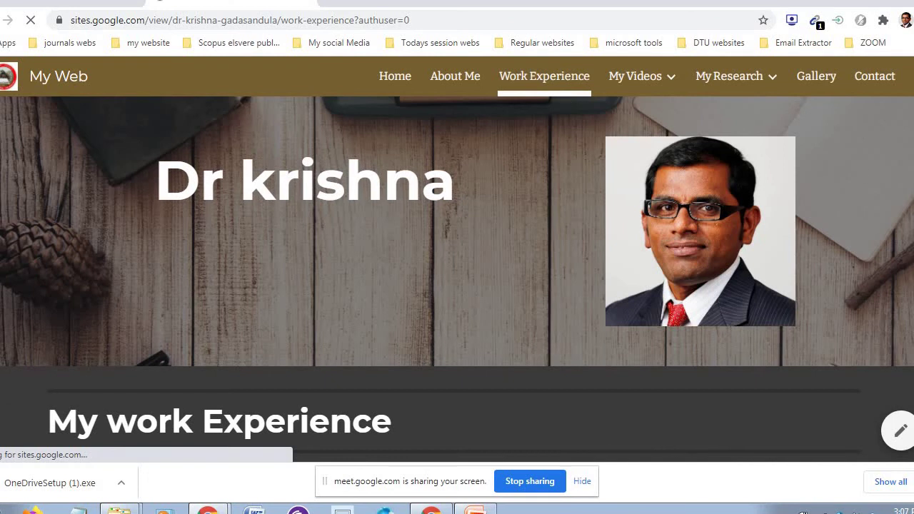
pyautogui.scroll(-7, 0, 437)
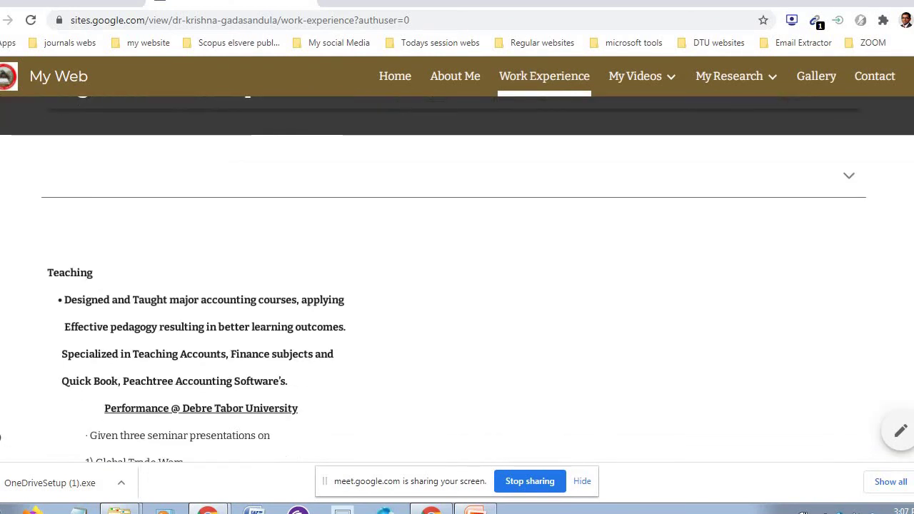
pyautogui.scroll(-3, 0, 437)
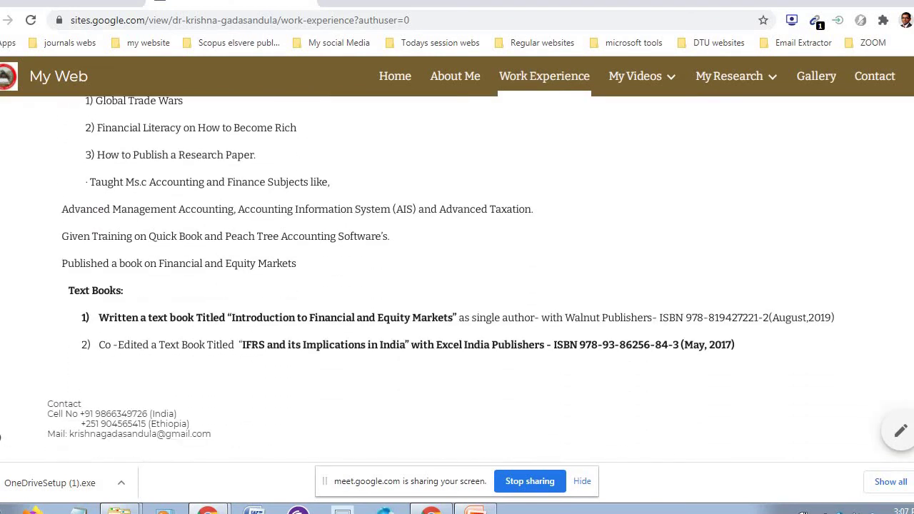
pyautogui.scroll(9, 0, 437)
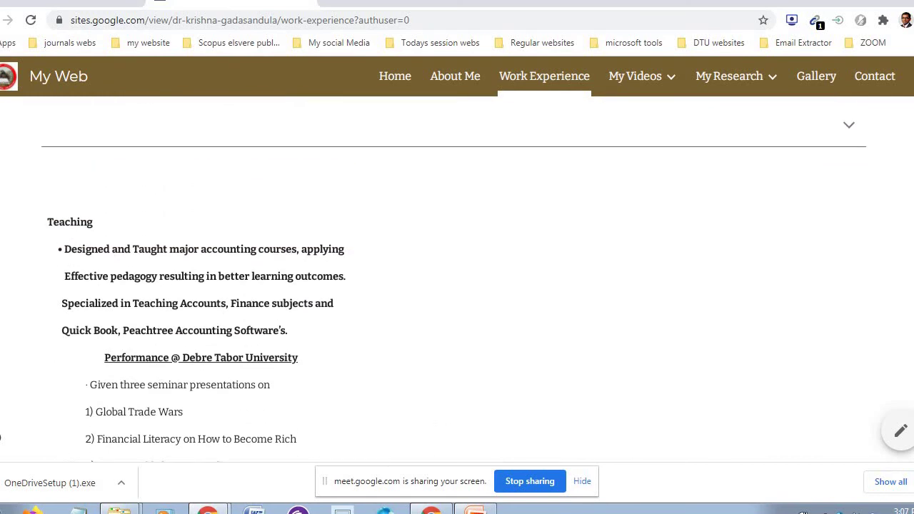
pyautogui.scroll(4, 0, 436)
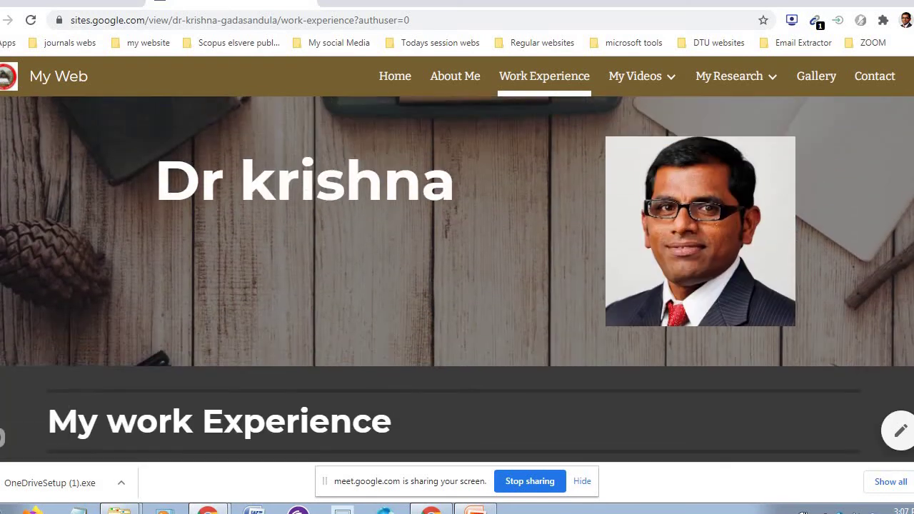
# - Open the FIMS Videos page under My Videos and view its lecture videos
pyautogui.moveTo(657, 77)
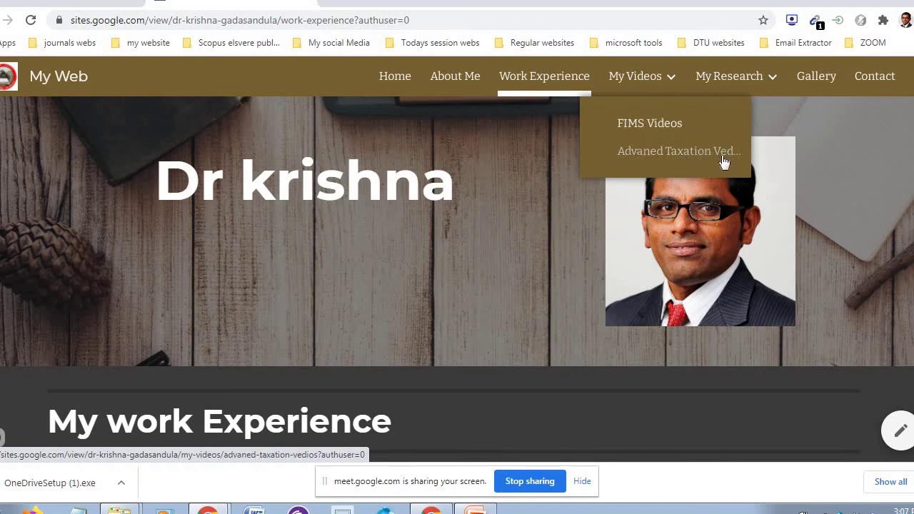
pyautogui.click(661, 126)
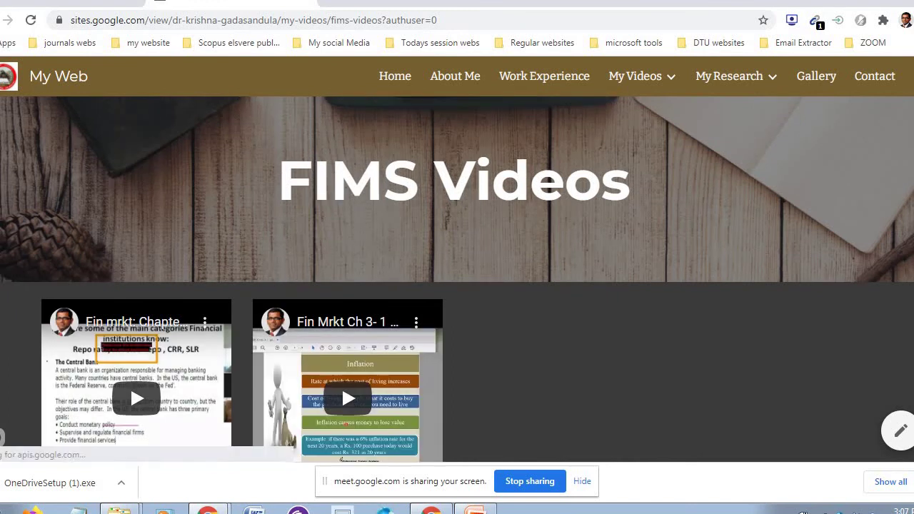
pyautogui.scroll(-3, 456, 279)
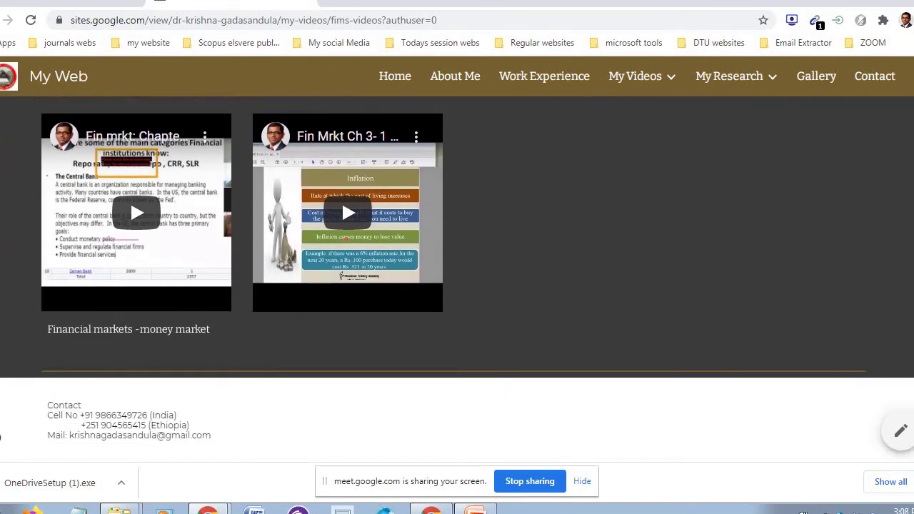
pyautogui.scroll(3, 456, 279)
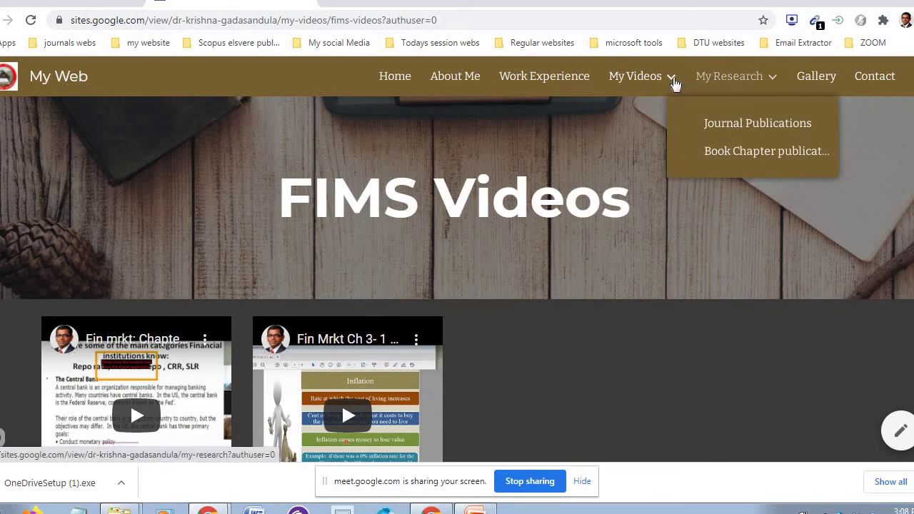
# - Visit the Journal Publications page, then look over the Gallery page
pyautogui.click(762, 125)
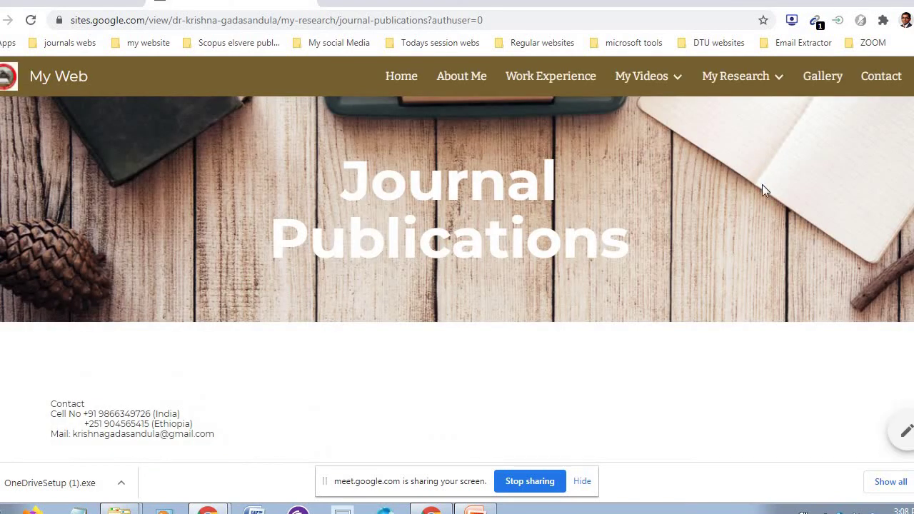
pyautogui.moveTo(744, 86)
pyautogui.click(822, 76)
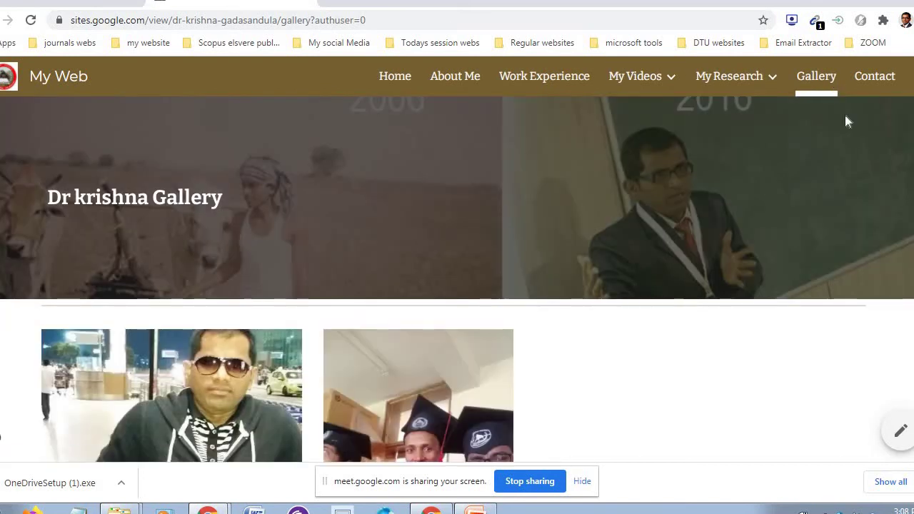
pyautogui.scroll(-4, 457, 278)
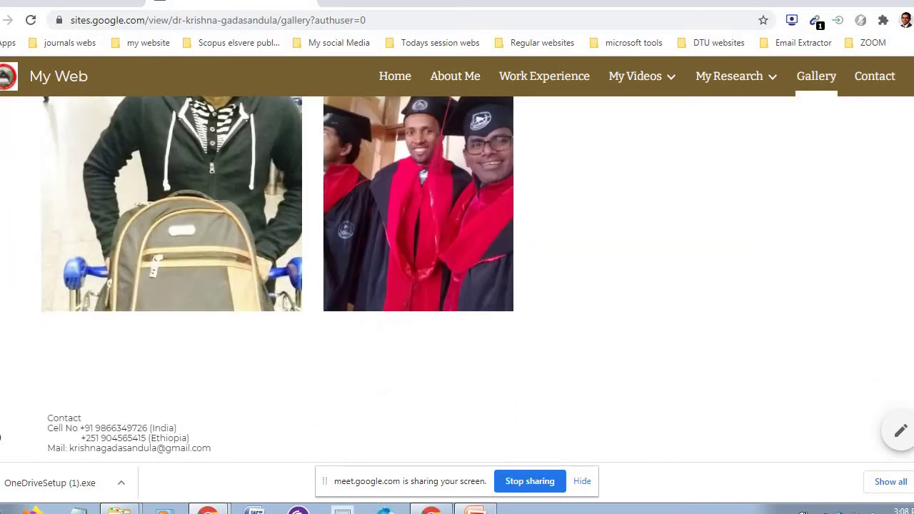
pyautogui.scroll(4, 457, 279)
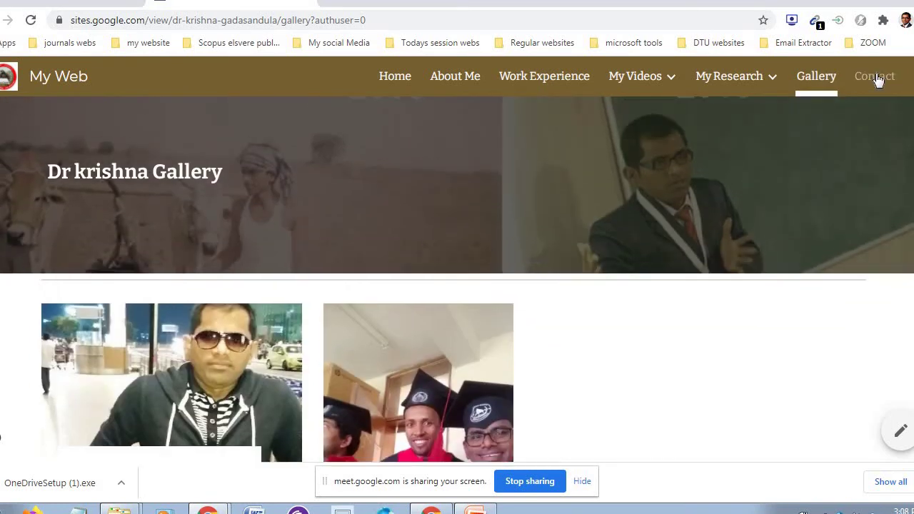
# - Review the Contact page and its footer details, then open a new browser tab
pyautogui.click(877, 79)
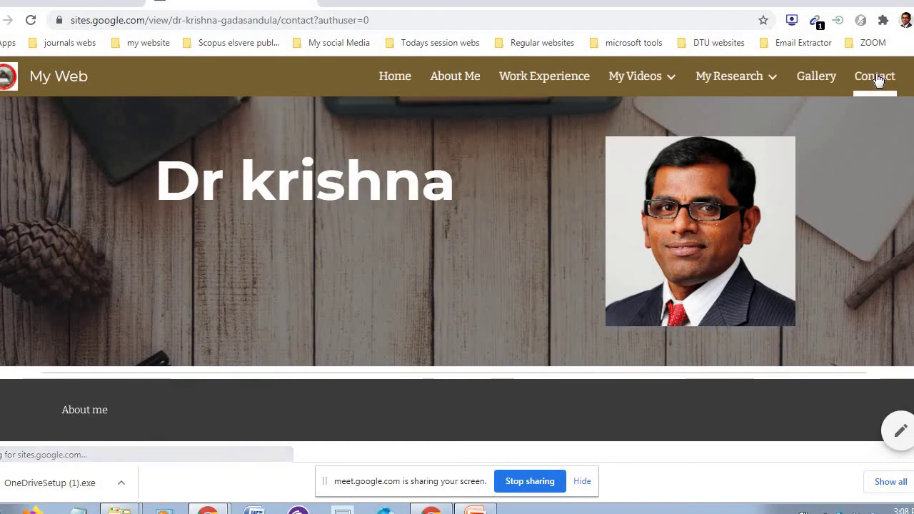
pyautogui.scroll(-1, 457, 279)
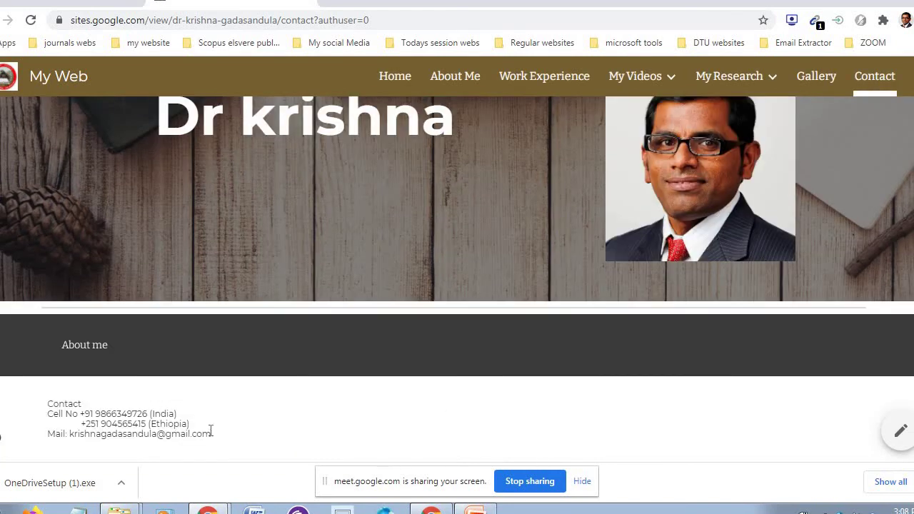
pyautogui.moveTo(190, 426); pyautogui.dragTo(103, 414)
pyautogui.click(250, 433)
pyautogui.scroll(1, 1, 436)
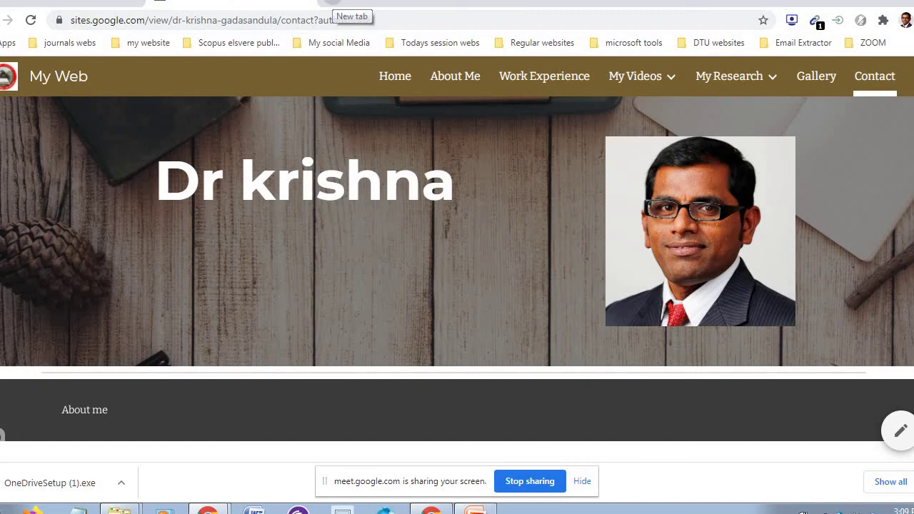
pyautogui.click(332, 3)
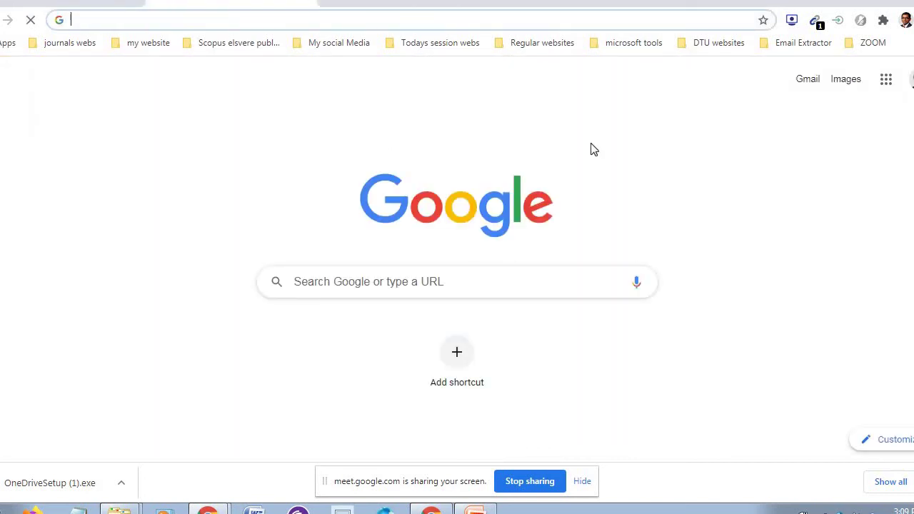
# - Go to Google Drive from the apps grid and create a new Google Site via New > More
pyautogui.click(886, 80)
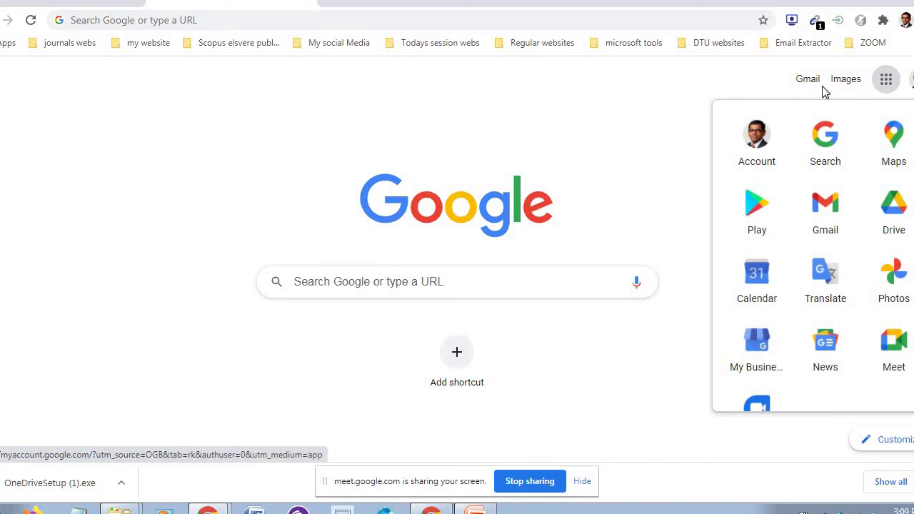
pyautogui.click(897, 208)
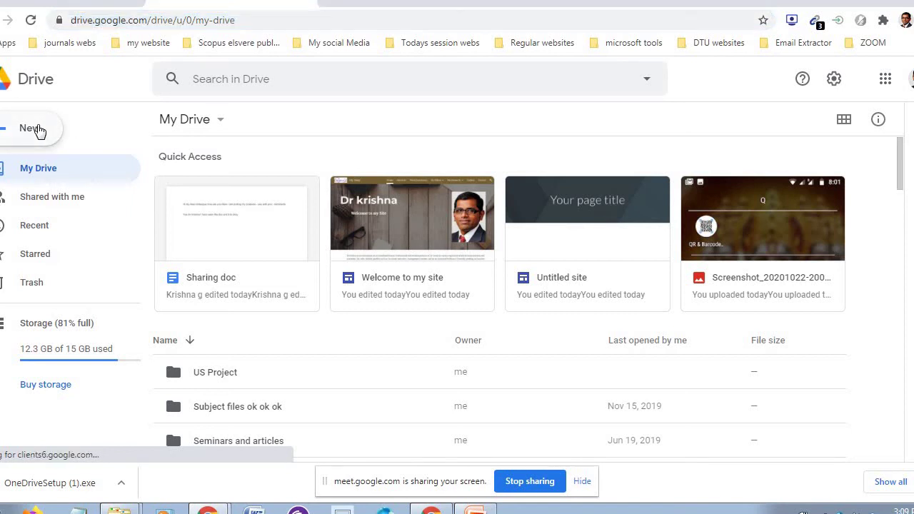
pyautogui.click(39, 131)
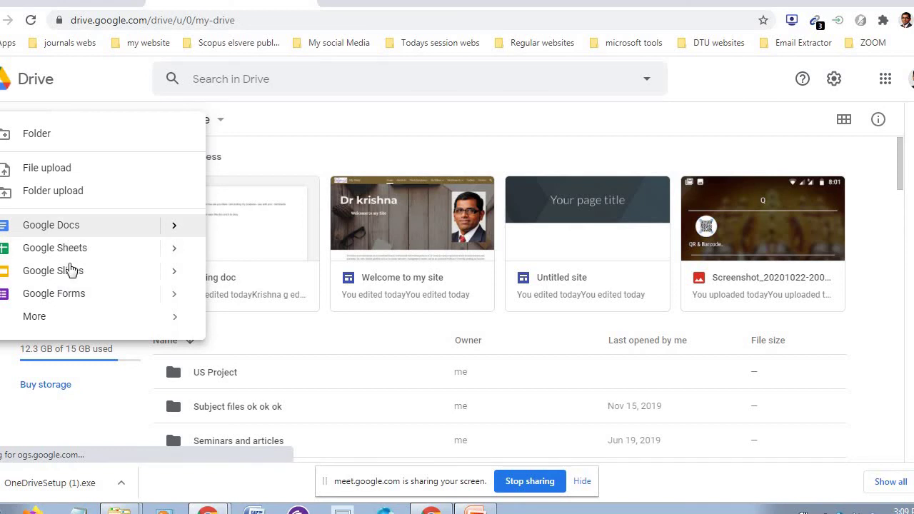
pyautogui.click(66, 319)
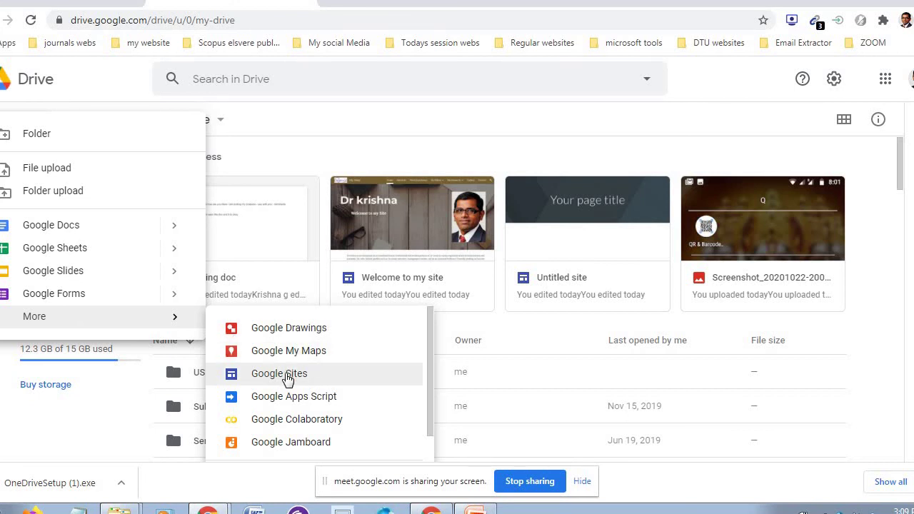
pyautogui.click(279, 373)
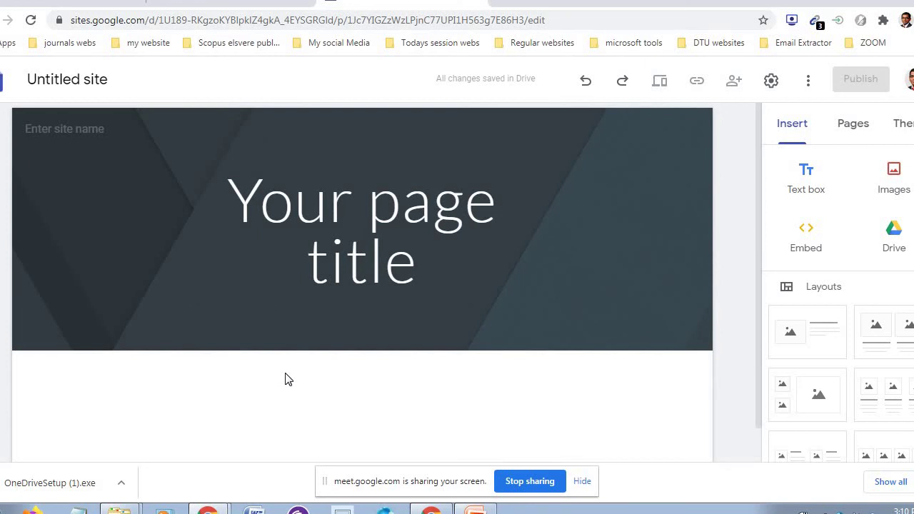
# - Rename 'Untitled site' to the owner's name followed by 'DTU Site'
pyautogui.moveTo(25, 286)
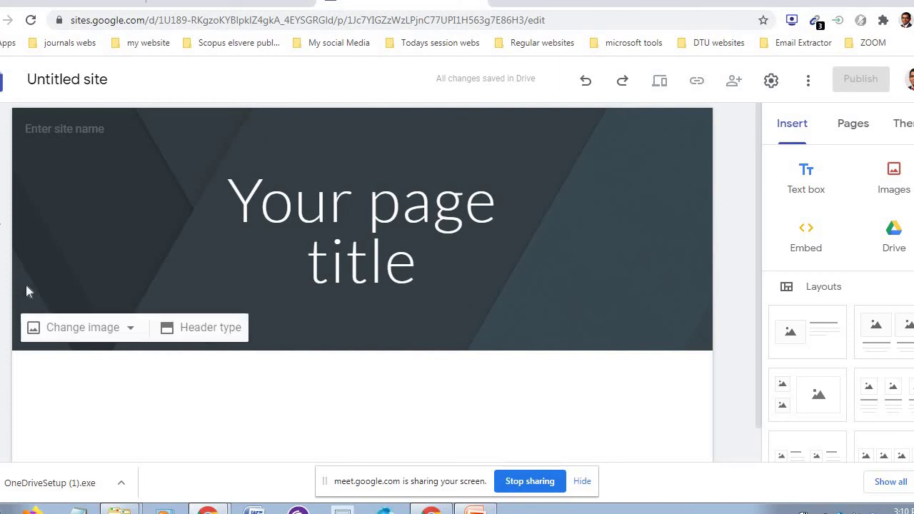
pyautogui.click(87, 83)
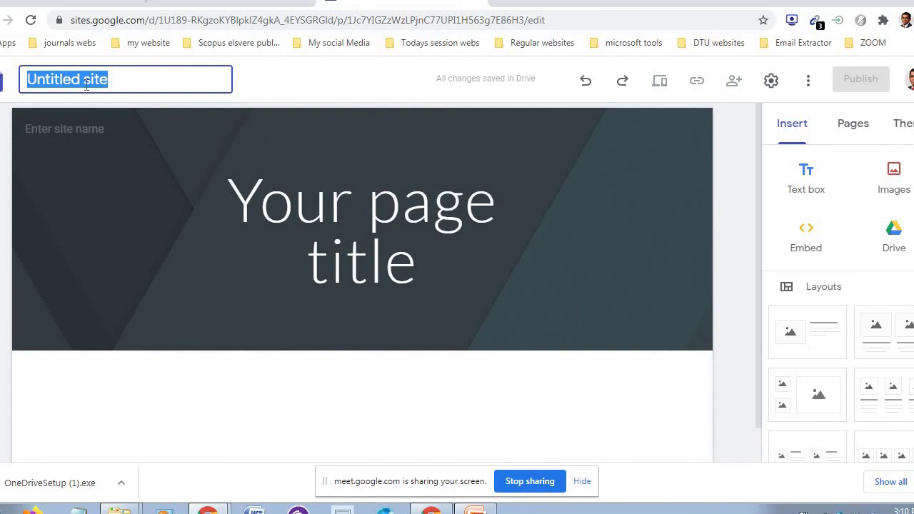
pyautogui.write('K')
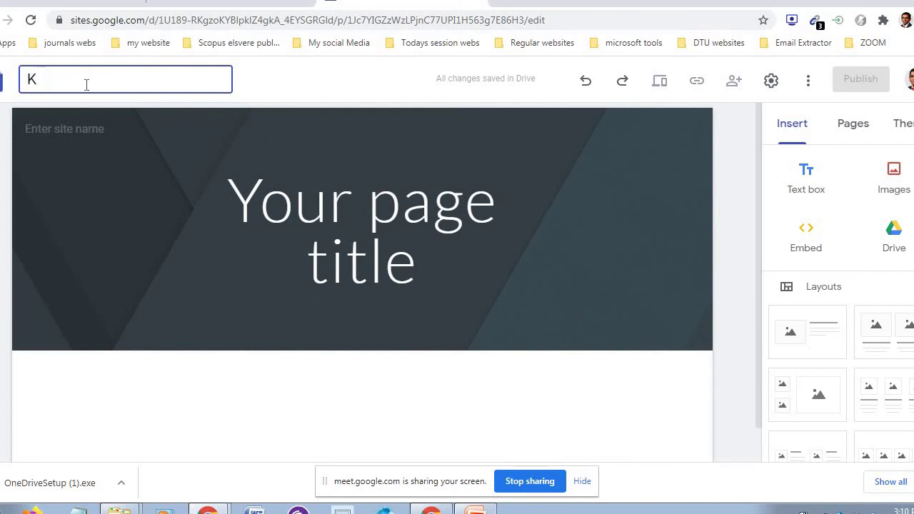
pyautogui.write('rishna DTU Site')
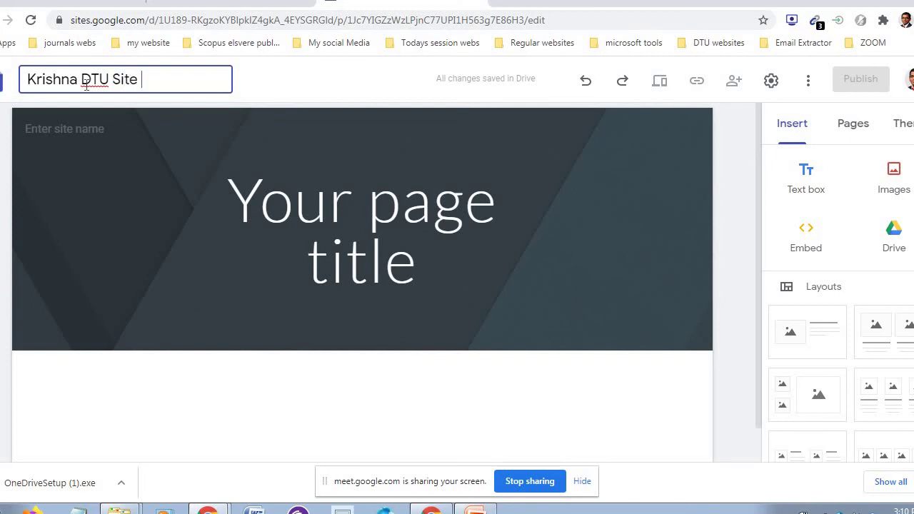
pyautogui.click(339, 84)
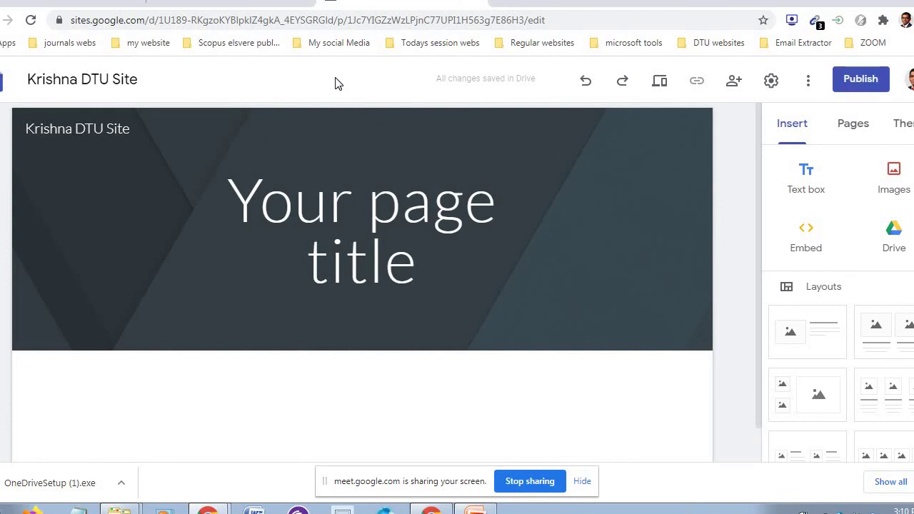
pyautogui.moveTo(101, 130)
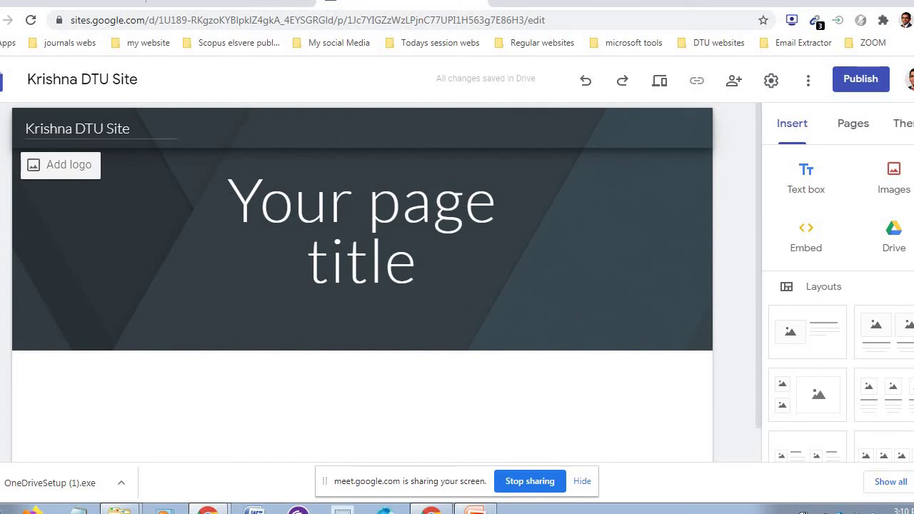
# - Upload the dtu image from the Desktop as the site logo, then close Settings
pyautogui.click(68, 165)
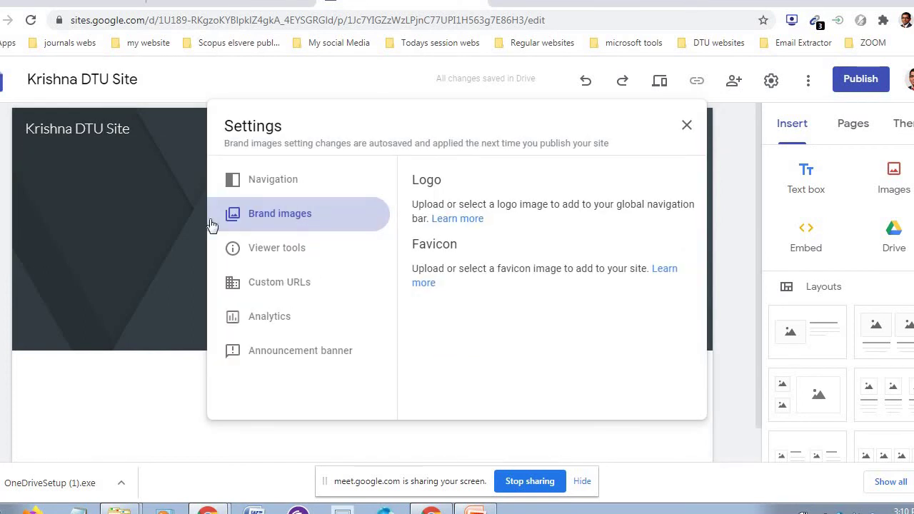
pyautogui.click(459, 256)
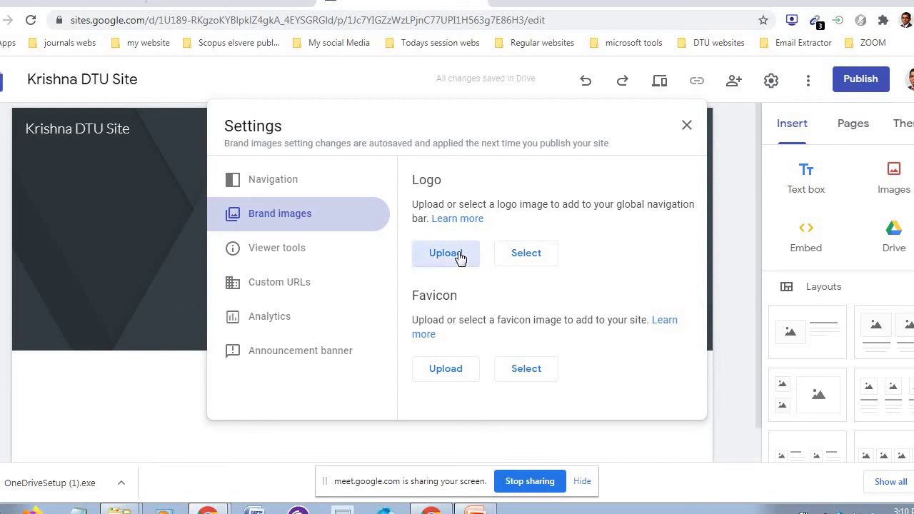
pyautogui.click(460, 256)
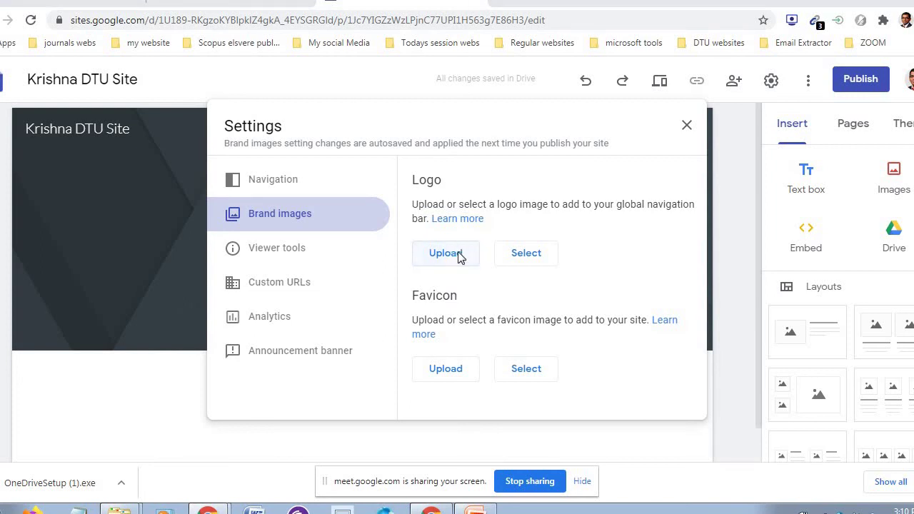
pyautogui.moveTo(447, 89)
pyautogui.mouseDown()
pyautogui.moveTo(449, 206)
pyautogui.moveTo(446, 82)
pyautogui.mouseUp()
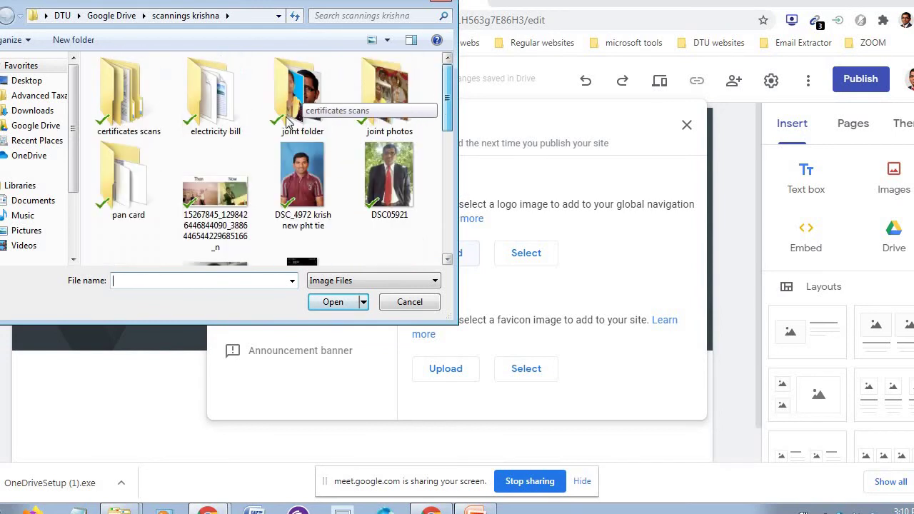
pyautogui.click(49, 83)
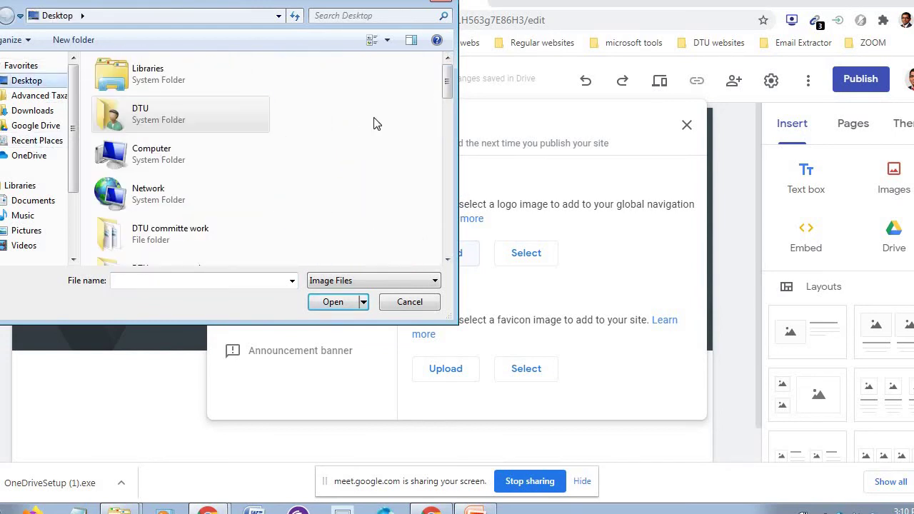
pyautogui.moveTo(448, 86); pyautogui.dragTo(445, 190)
pyautogui.click(171, 100)
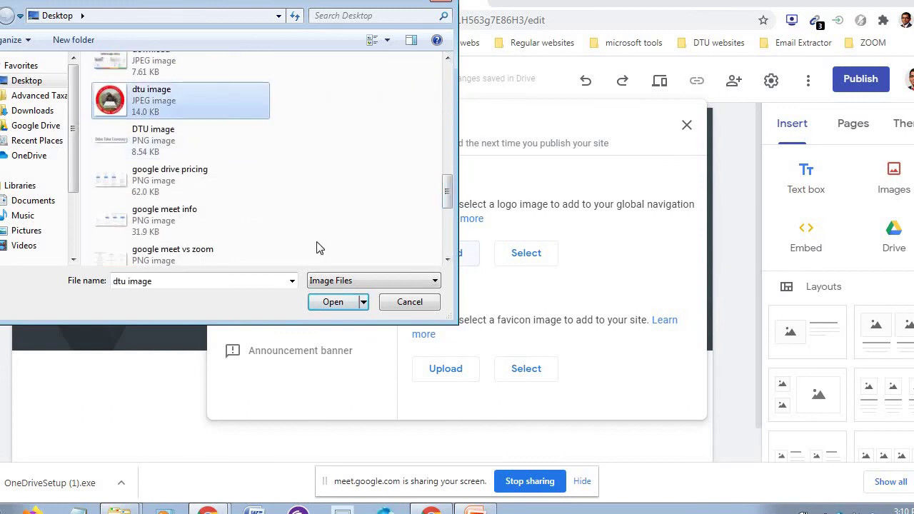
pyautogui.click(333, 301)
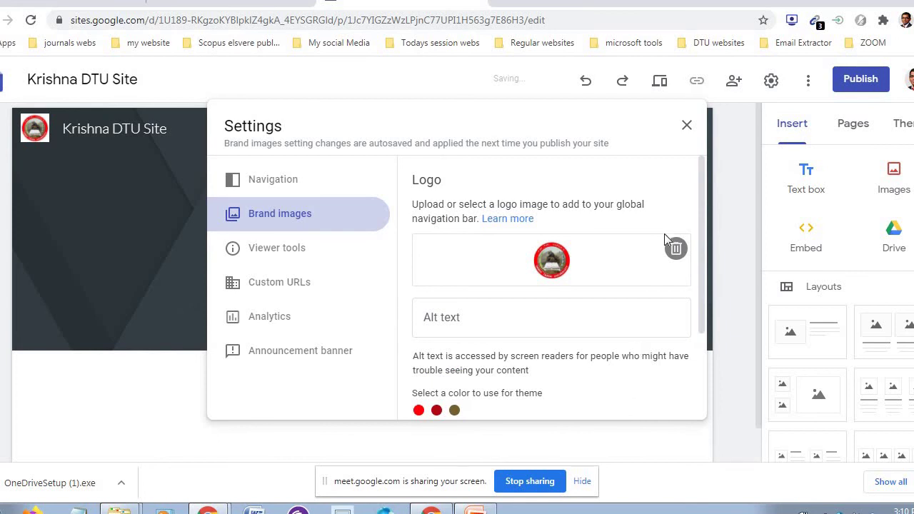
pyautogui.click(688, 127)
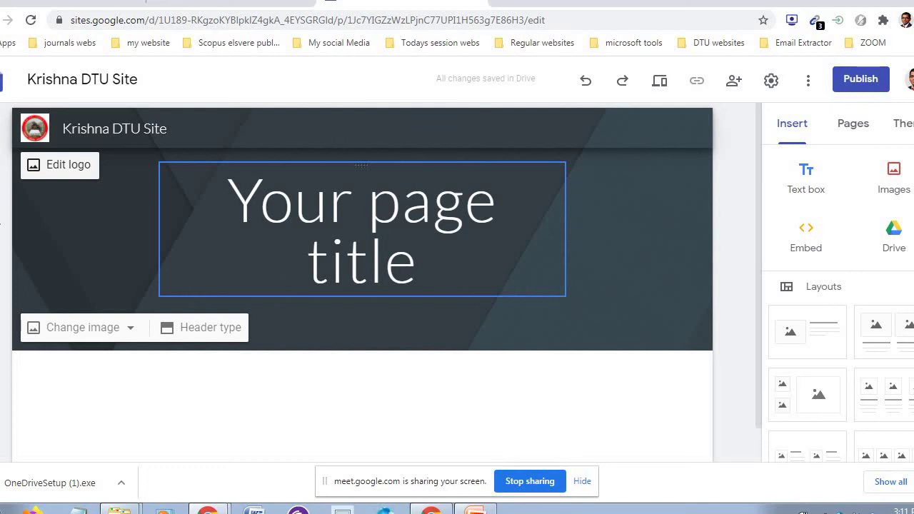
# - Replace the header title text with 'My Site' and start a new line after it
pyautogui.click(419, 260)
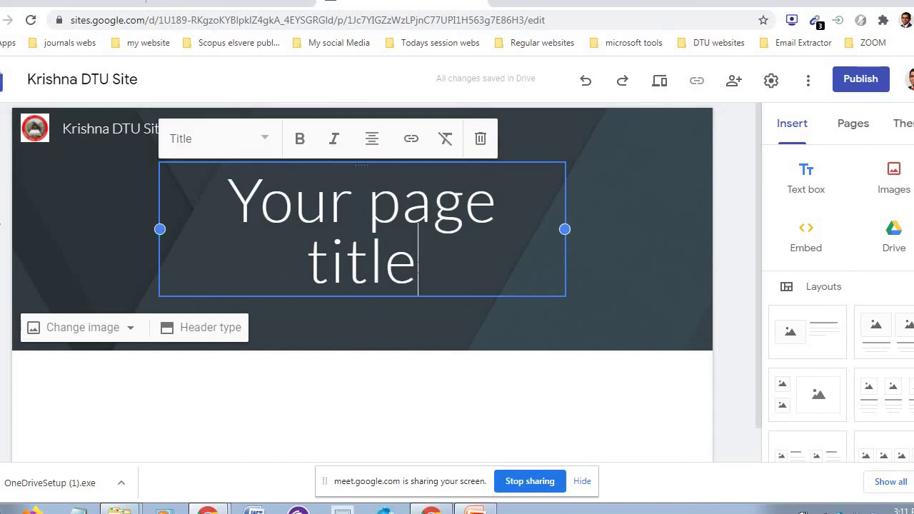
pyautogui.moveTo(418, 260); pyautogui.dragTo(239, 204)
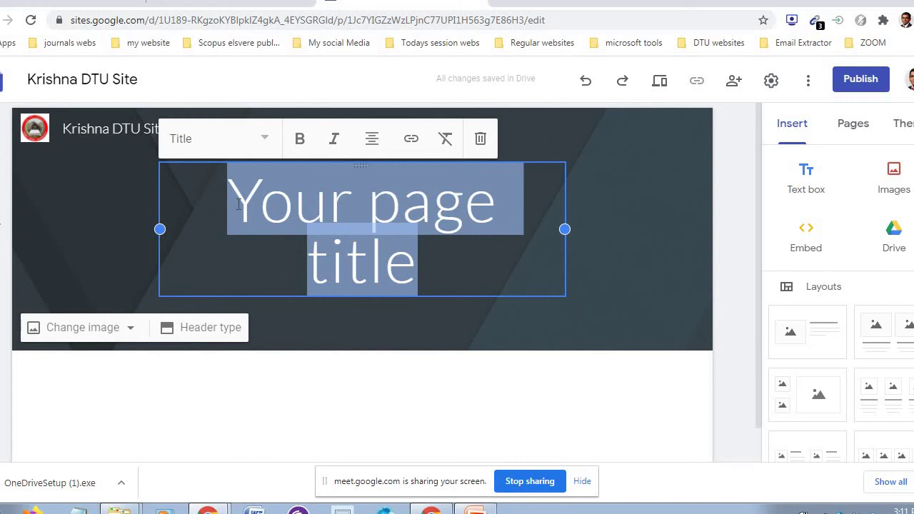
pyautogui.write('My S')
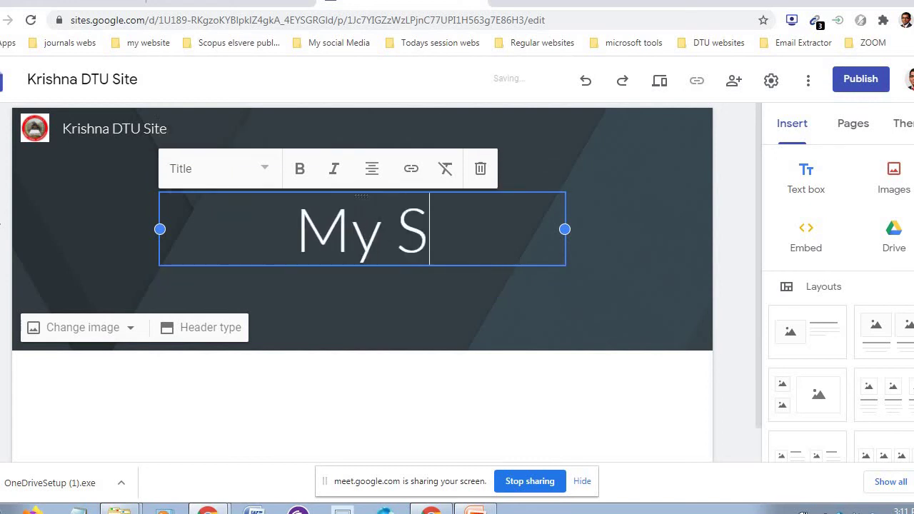
pyautogui.write('ite')
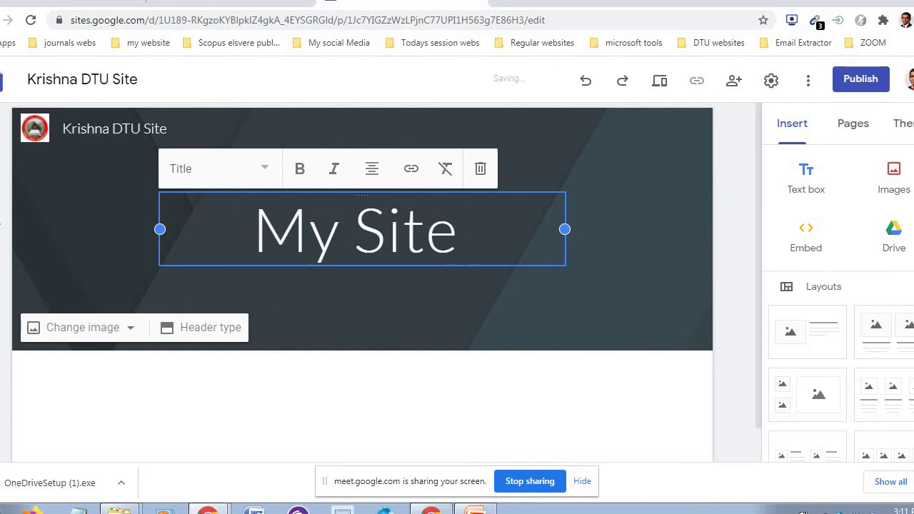
pyautogui.click(681, 246)
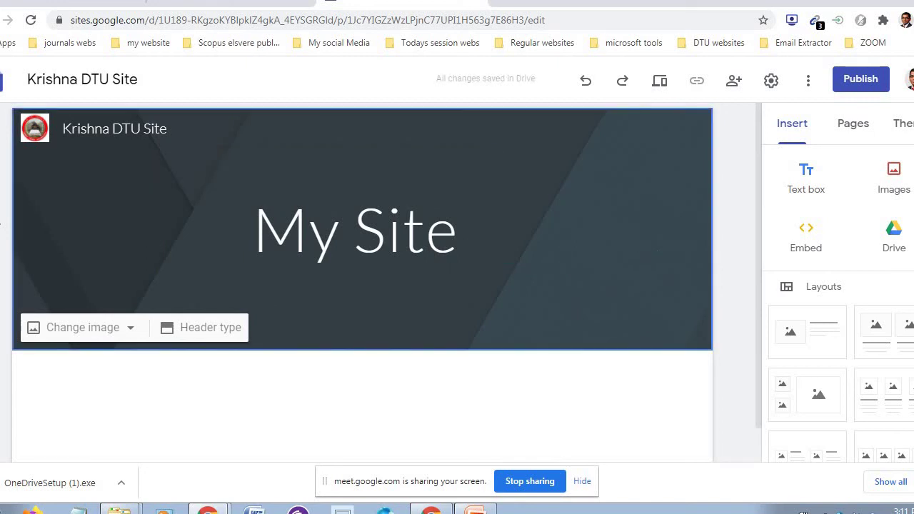
pyautogui.click(311, 227)
pyautogui.moveTo(253, 232); pyautogui.dragTo(457, 233)
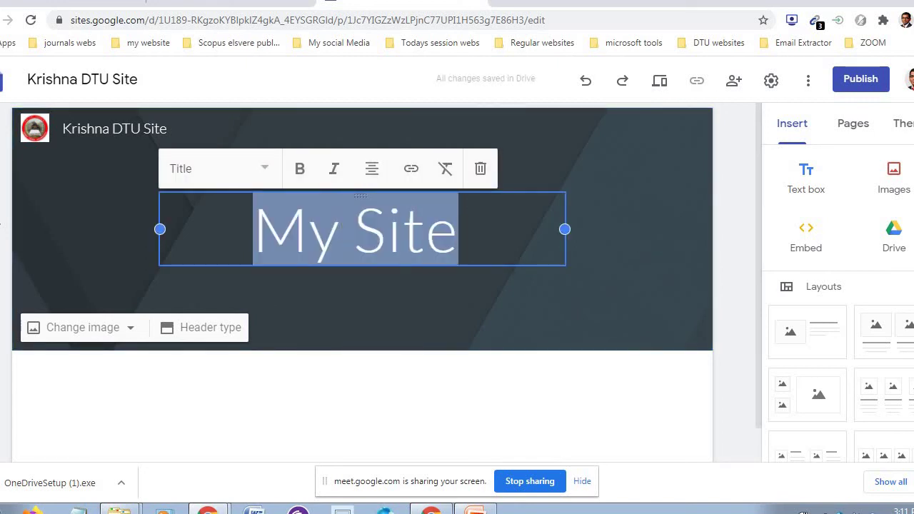
pyautogui.click(265, 170)
pyautogui.click(486, 230)
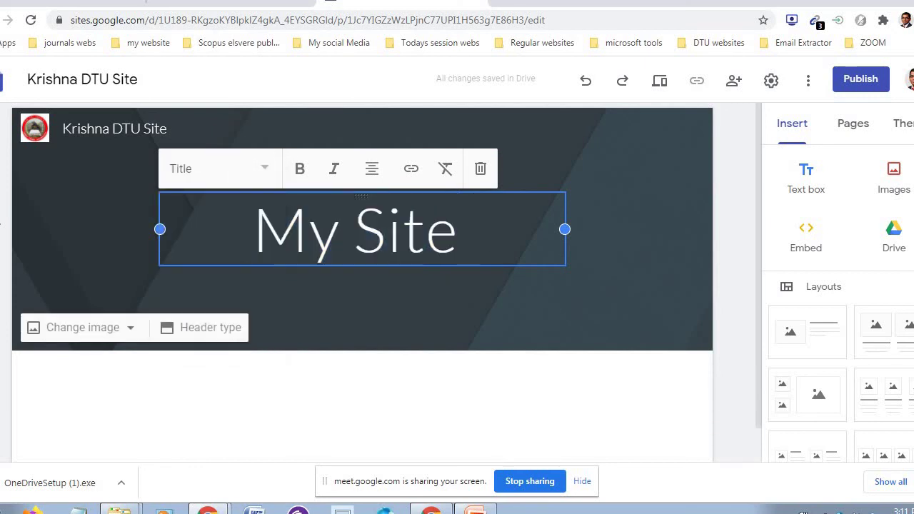
pyautogui.press('Return')
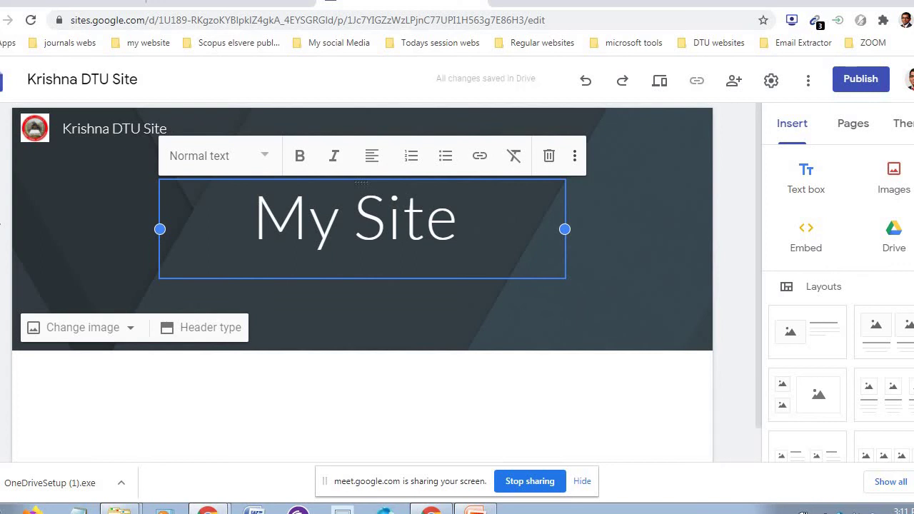
# - Type the subtitle 'For DTU' and set its style to Subheading
pyautogui.write('For DTU')
pyautogui.moveTo(369, 263); pyautogui.dragTo(319, 264)
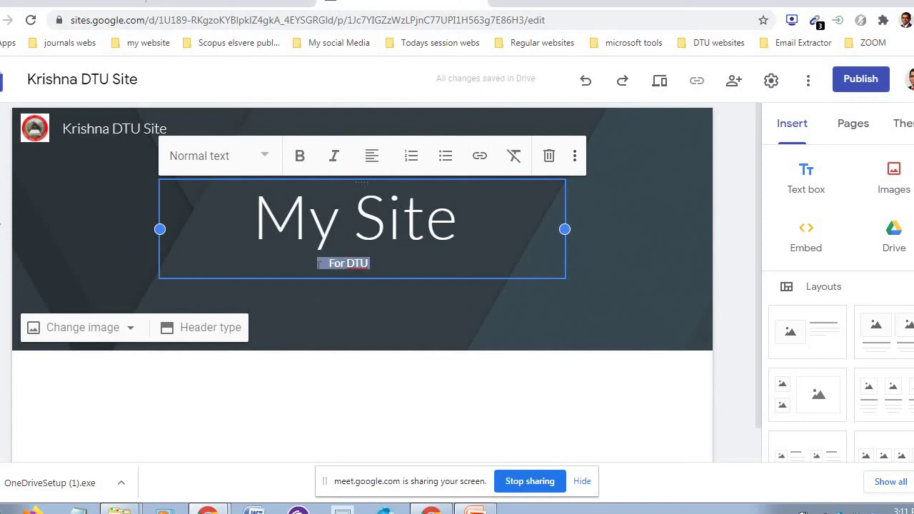
pyautogui.click(269, 163)
pyautogui.click(224, 239)
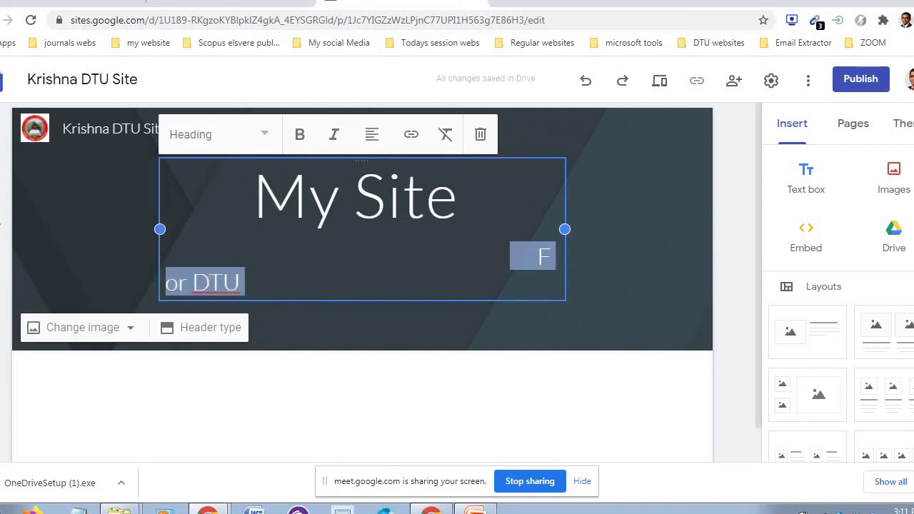
pyautogui.click(264, 136)
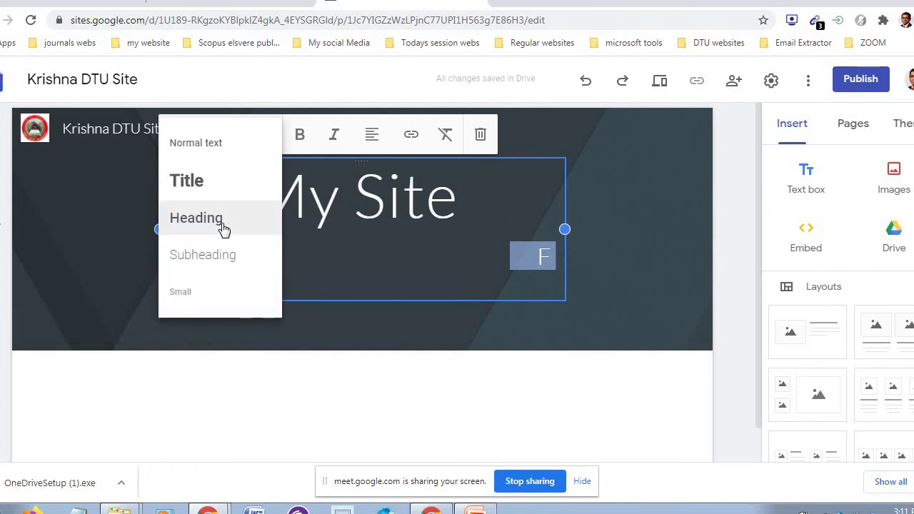
pyautogui.click(226, 219)
pyautogui.click(265, 134)
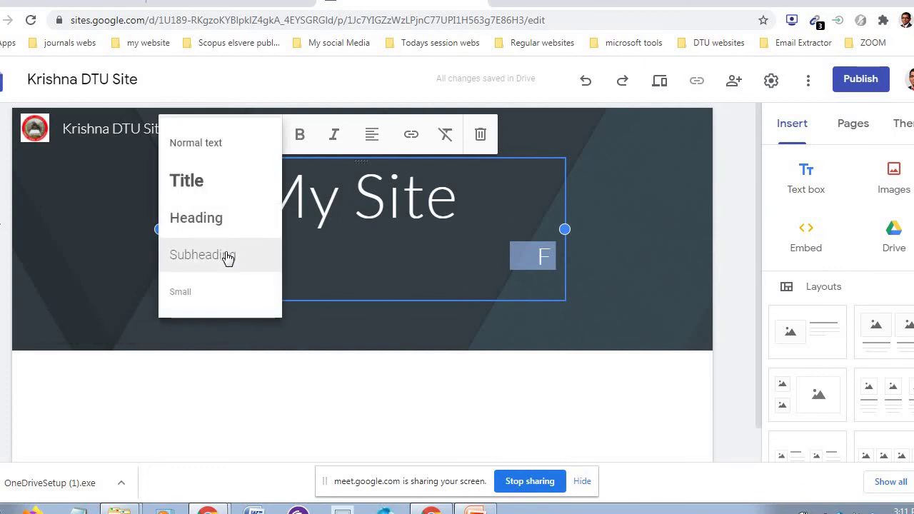
pyautogui.click(224, 257)
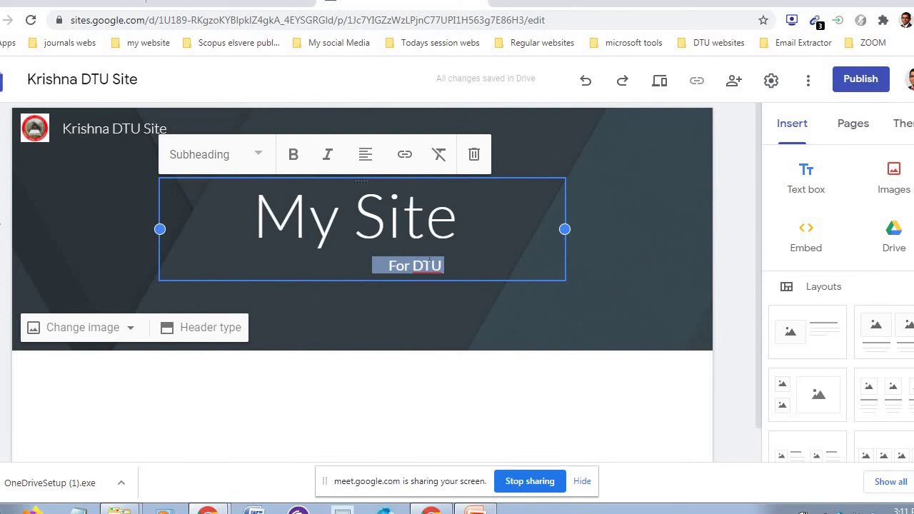
# - Remove the spaces before 'For DTU' and drag the title block to the header's left
pyautogui.click(383, 266)
pyautogui.press('BackSpace')
pyautogui.press('BackSpace')
pyautogui.press('BackSpace')
pyautogui.press('BackSpace')
pyautogui.press('BackSpace')
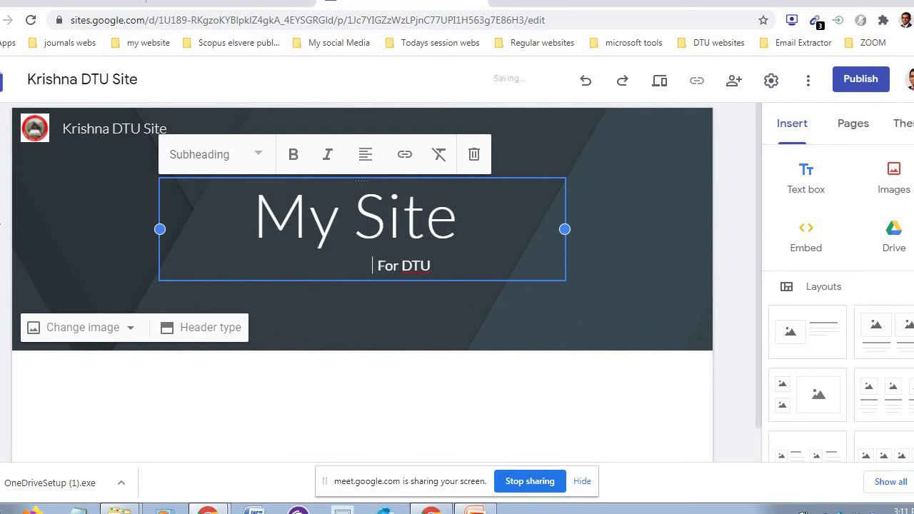
pyautogui.press('BackSpace')
pyautogui.press('BackSpace')
pyautogui.press('BackSpace')
pyautogui.press('BackSpace')
pyautogui.press('BackSpace')
pyautogui.press('BackSpace')
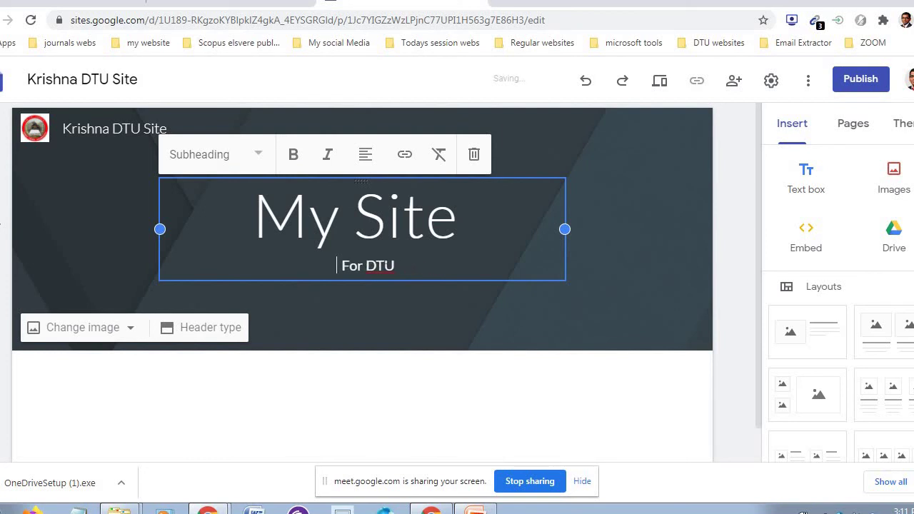
pyautogui.click(278, 279)
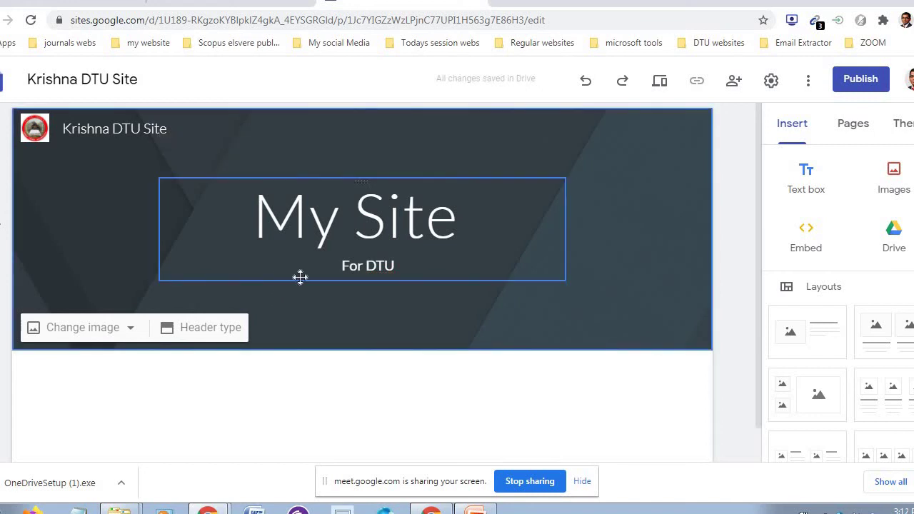
pyautogui.moveTo(299, 277); pyautogui.dragTo(105, 216)
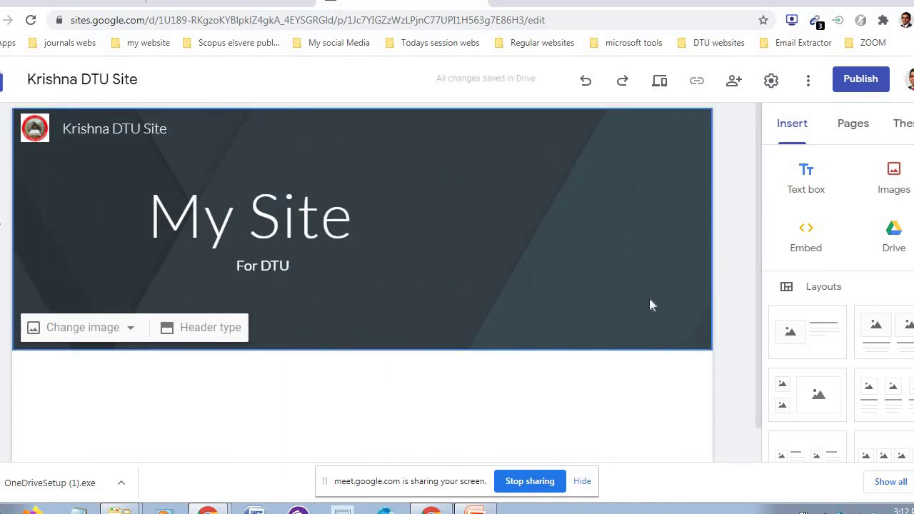
# - Deselect the header by clicking an empty area of the page
pyautogui.click(600, 405)
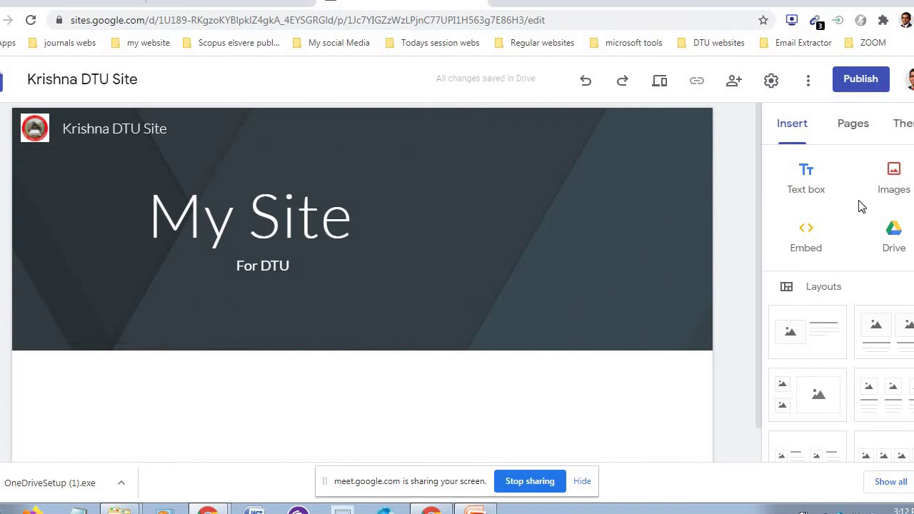
# - Upload the portrait photo from the Google Drive scans folder onto the page below the header
pyautogui.click(897, 177)
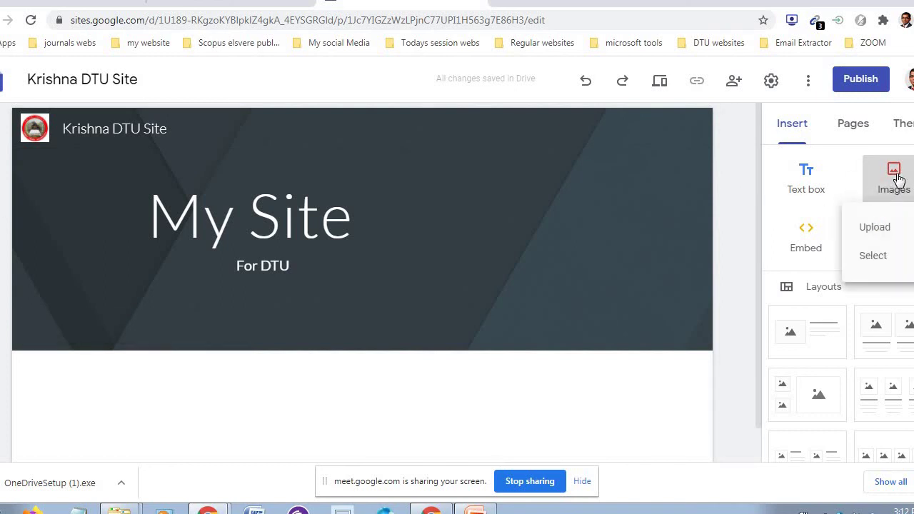
pyautogui.click(880, 228)
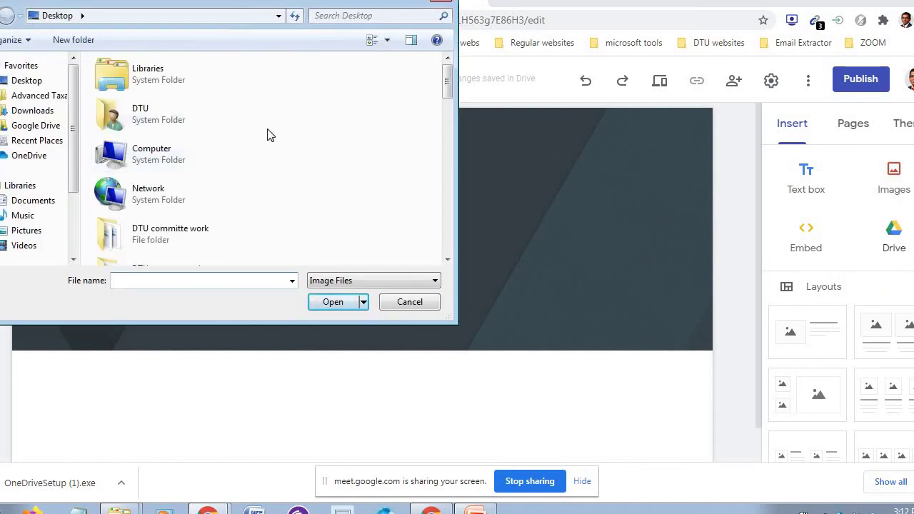
pyautogui.click(43, 126)
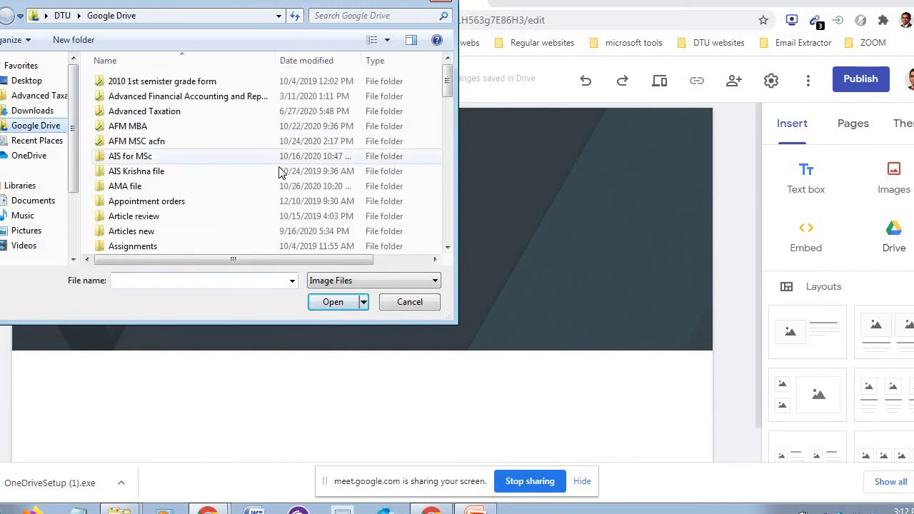
pyautogui.click(307, 159)
pyautogui.press('s')
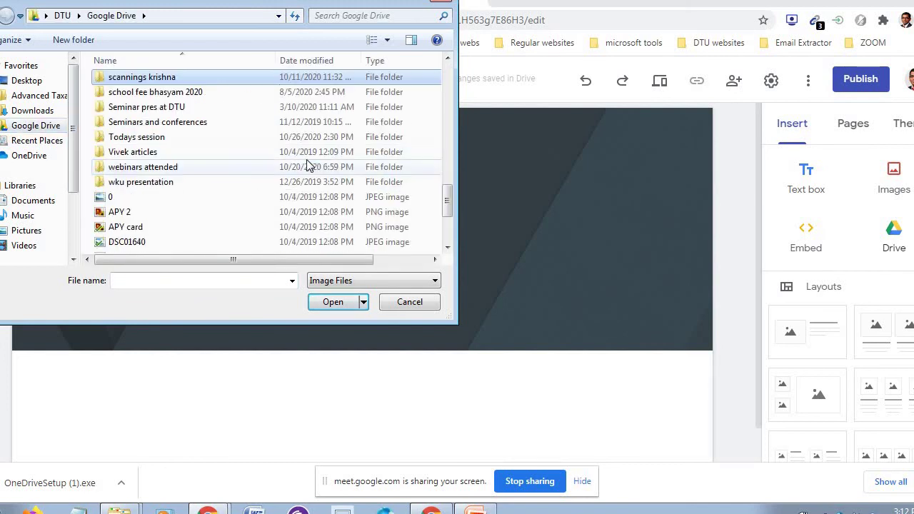
pyautogui.doubleClick(214, 76)
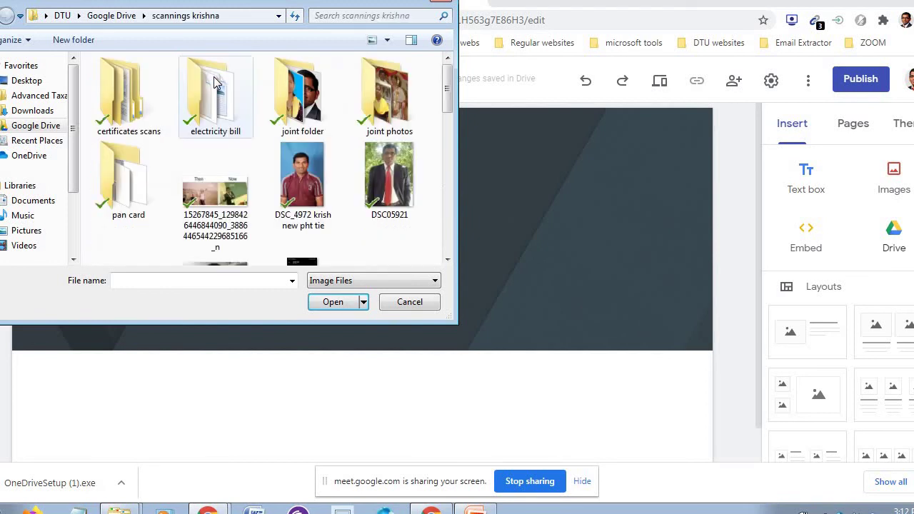
pyautogui.moveTo(449, 121); pyautogui.dragTo(450, 183)
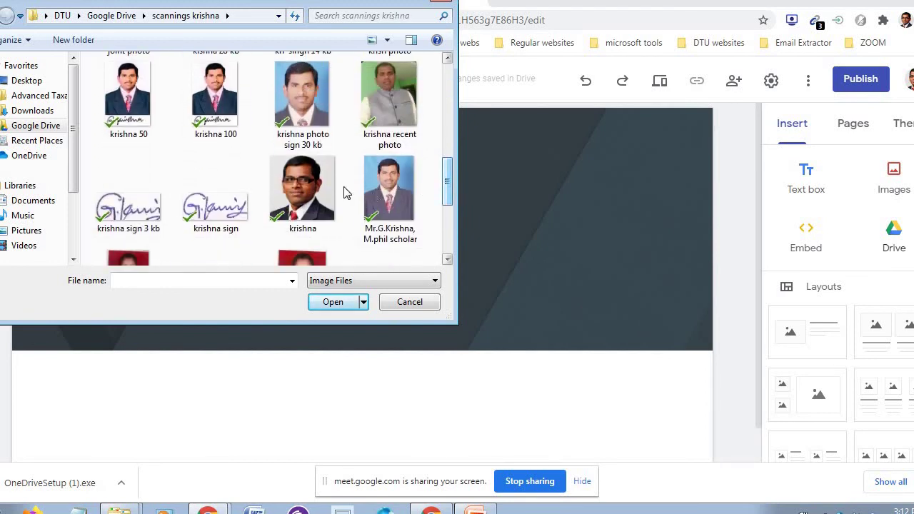
pyautogui.click(314, 187)
pyautogui.click(336, 300)
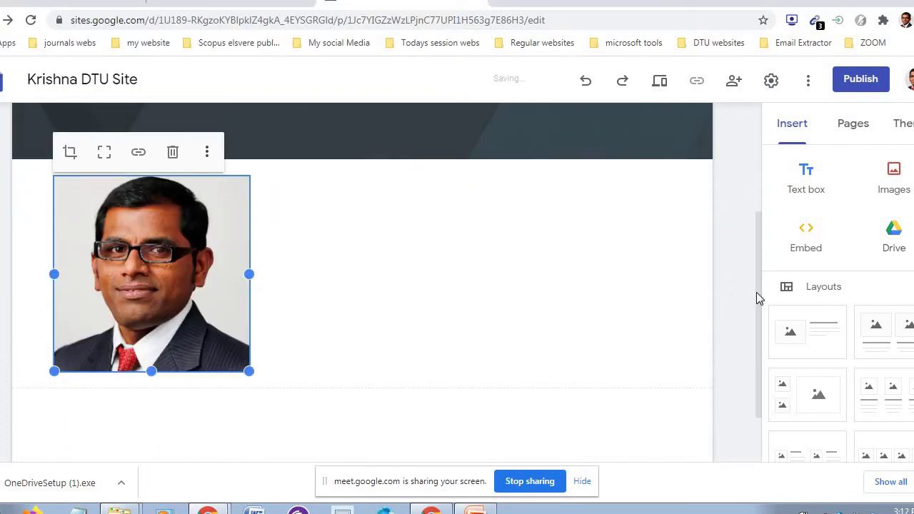
# - Trim the bottom of the inserted portrait photo and narrow it from the left
pyautogui.scroll(3, 759, 242)
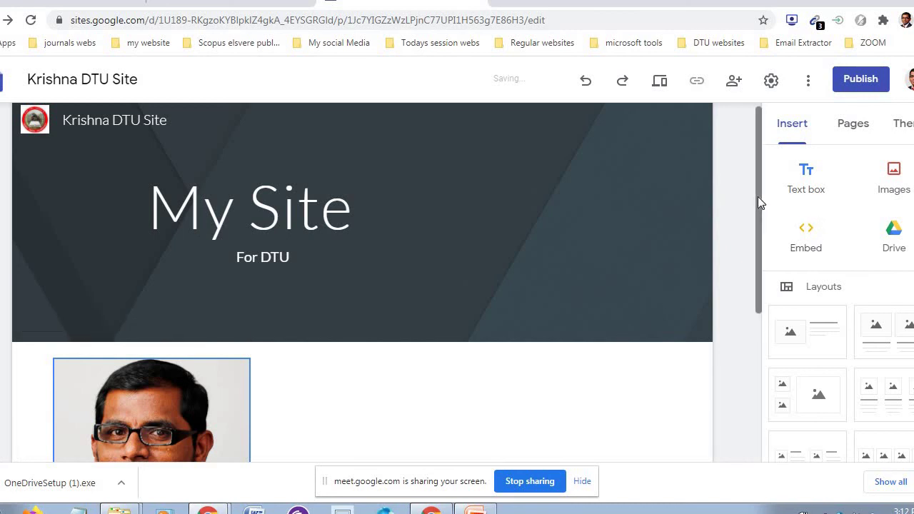
pyautogui.moveTo(758, 196); pyautogui.dragTo(761, 282)
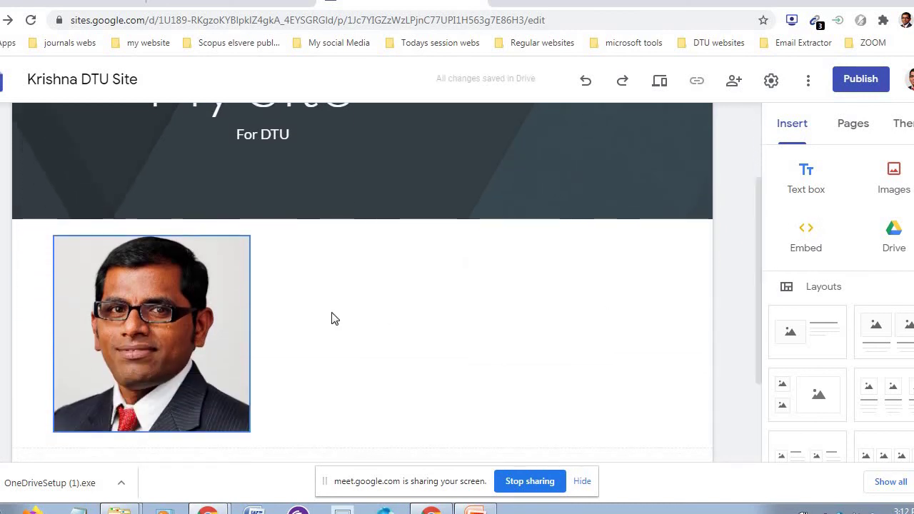
pyautogui.click(144, 353)
pyautogui.moveTo(150, 431); pyautogui.dragTo(151, 389)
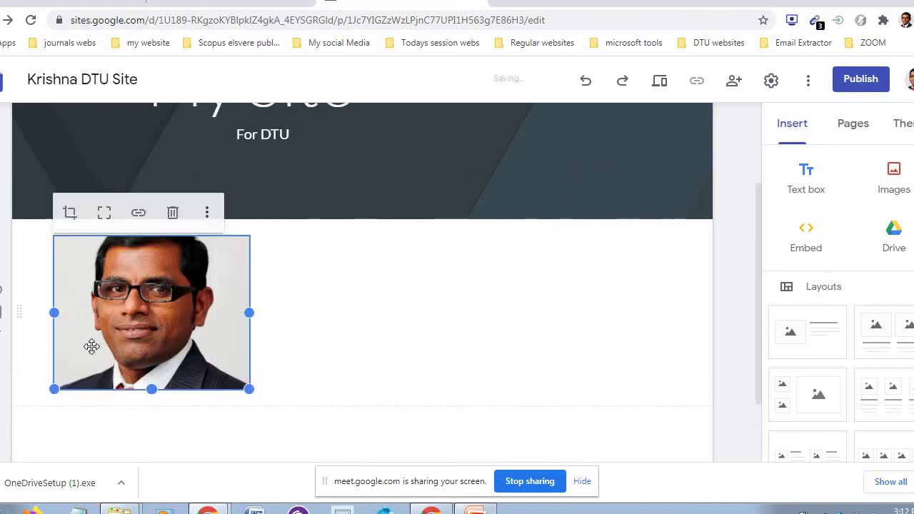
pyautogui.moveTo(53, 312); pyautogui.dragTo(107, 312)
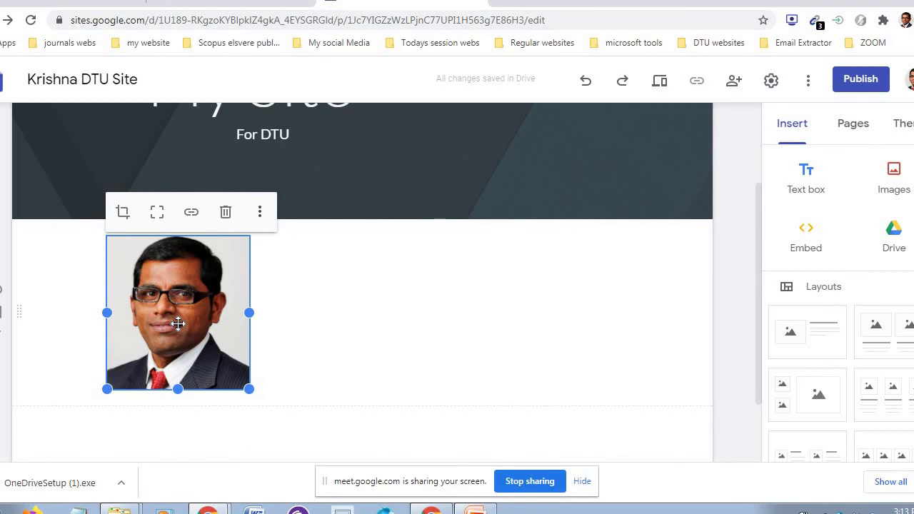
# - Move the photo into the header banner beside the 'My Site' title and 'For DTU' subtitle
pyautogui.moveTo(178, 324); pyautogui.dragTo(636, 269)
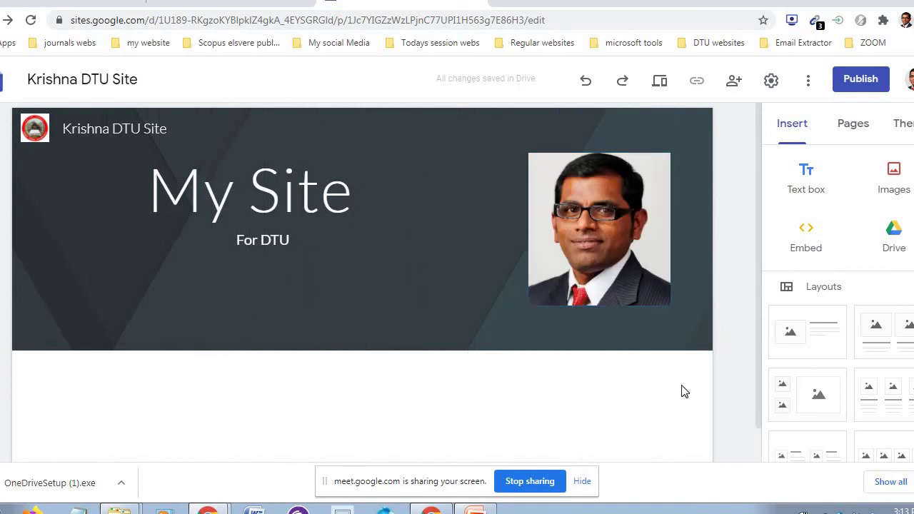
pyautogui.click(349, 310)
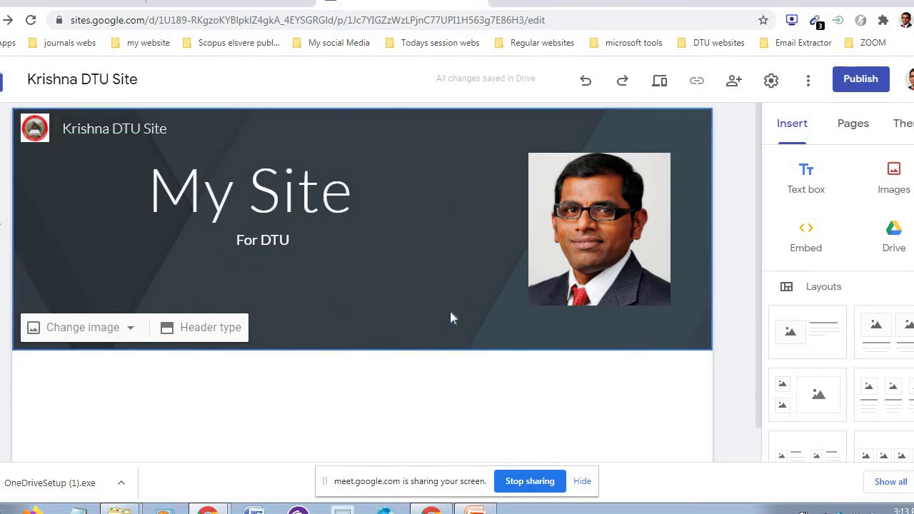
pyautogui.click(747, 284)
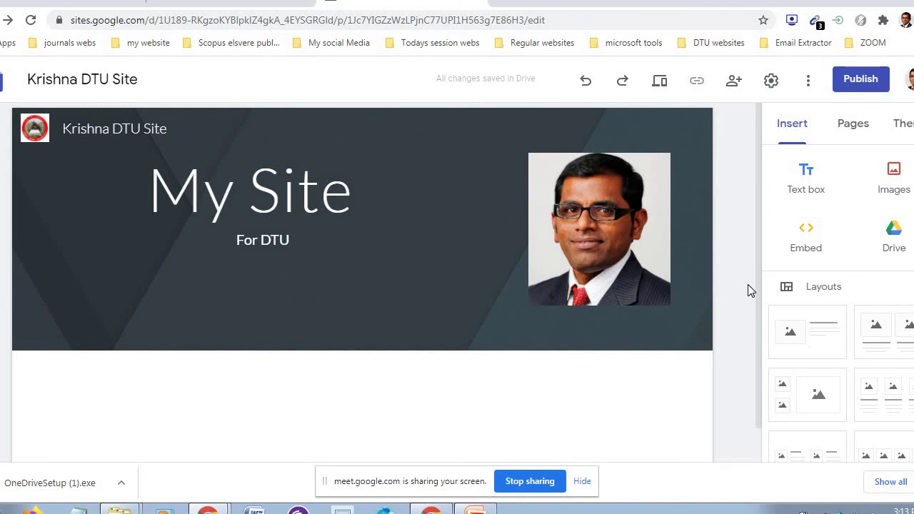
# - Preview the Simple theme's pink, teal, purple and charcoal colours, return to slate-blue, then browse the themes
pyautogui.click(904, 125)
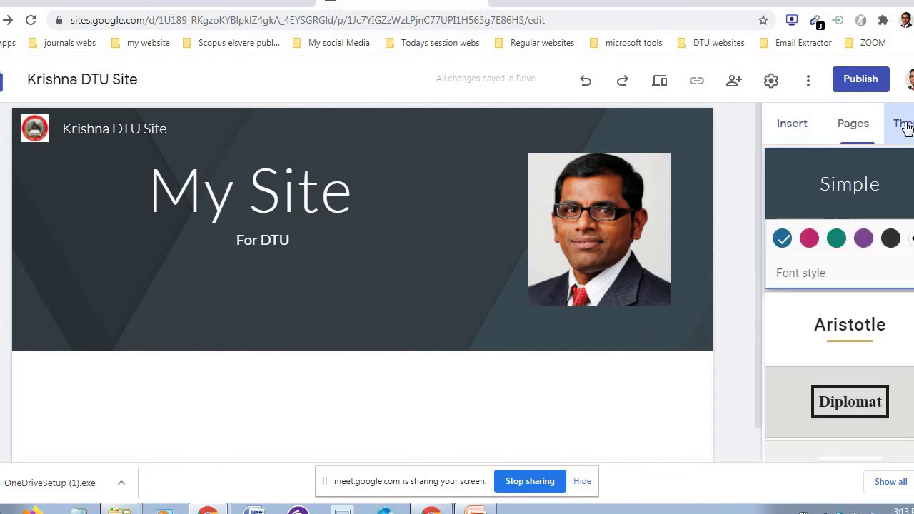
pyautogui.click(809, 242)
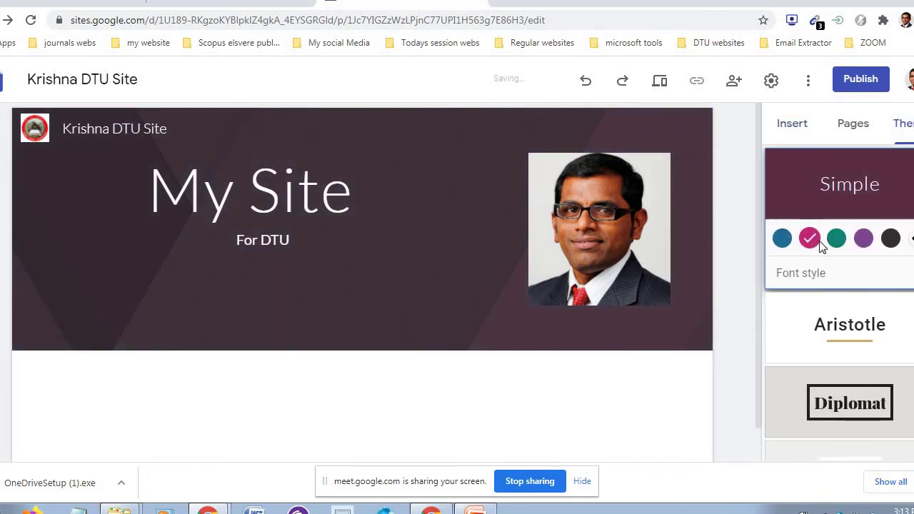
pyautogui.click(835, 239)
pyautogui.click(862, 241)
pyautogui.click(891, 241)
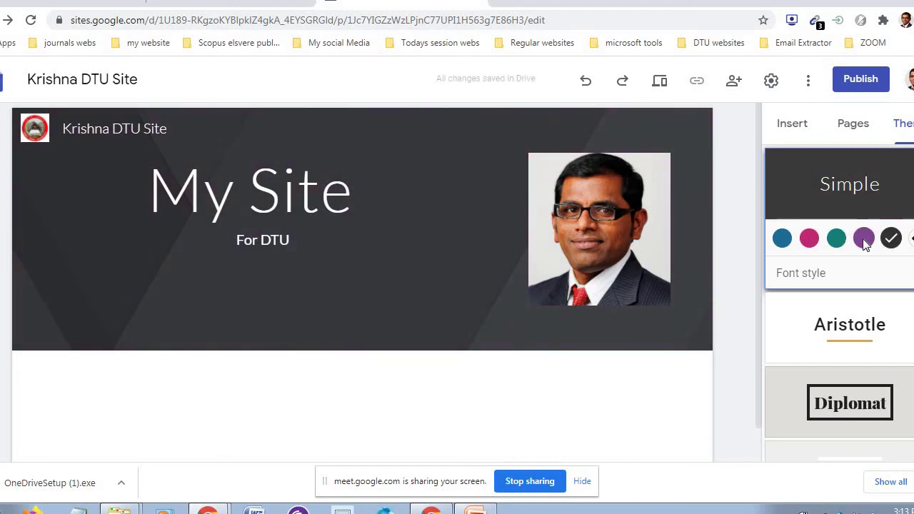
pyautogui.click(862, 240)
pyautogui.click(809, 240)
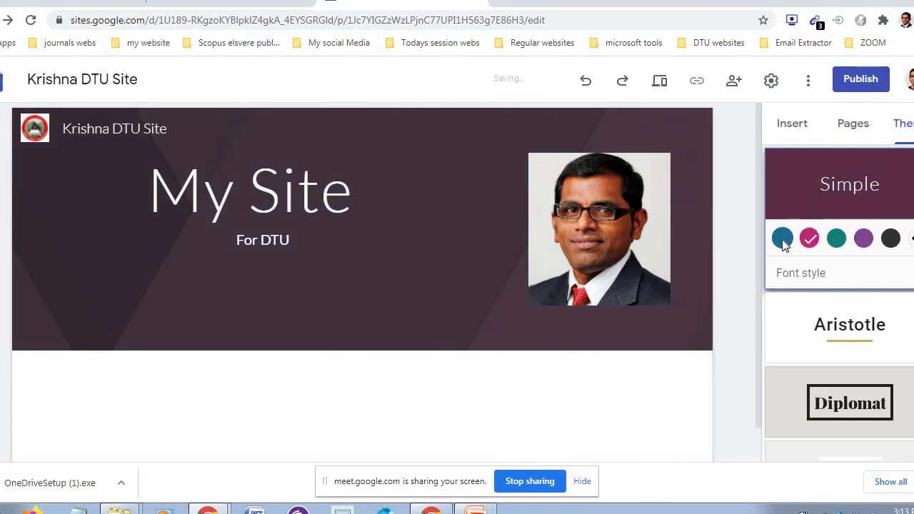
pyautogui.click(783, 240)
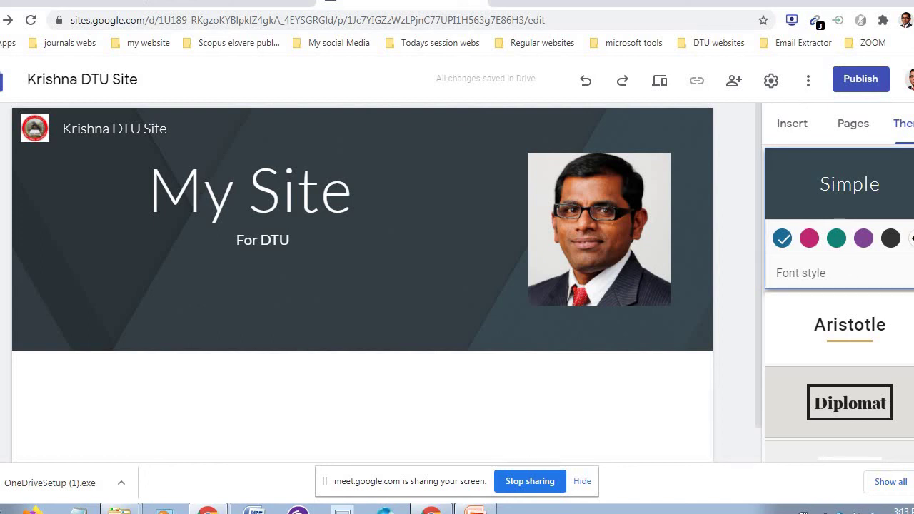
pyautogui.scroll(-3, 839, 303)
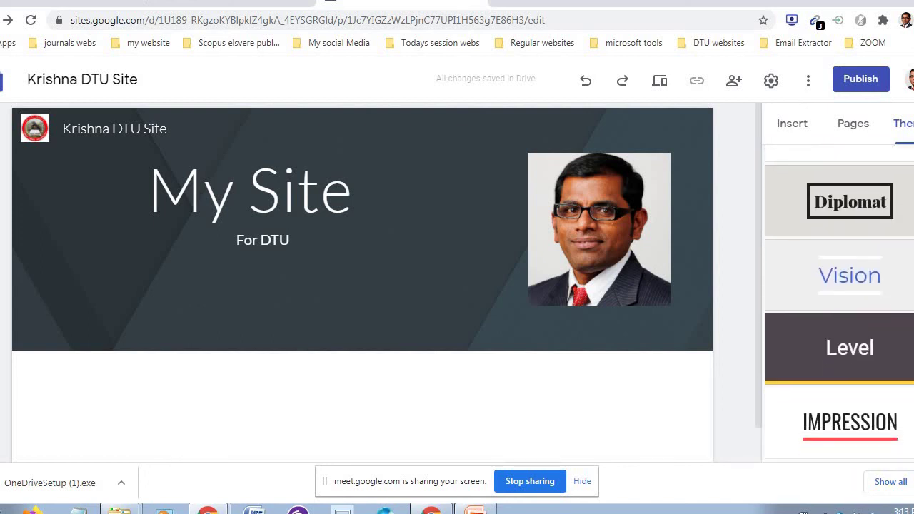
# - Apply the Impression theme, giving a dark header with 'MY SITE' over a red bar
pyautogui.click(853, 426)
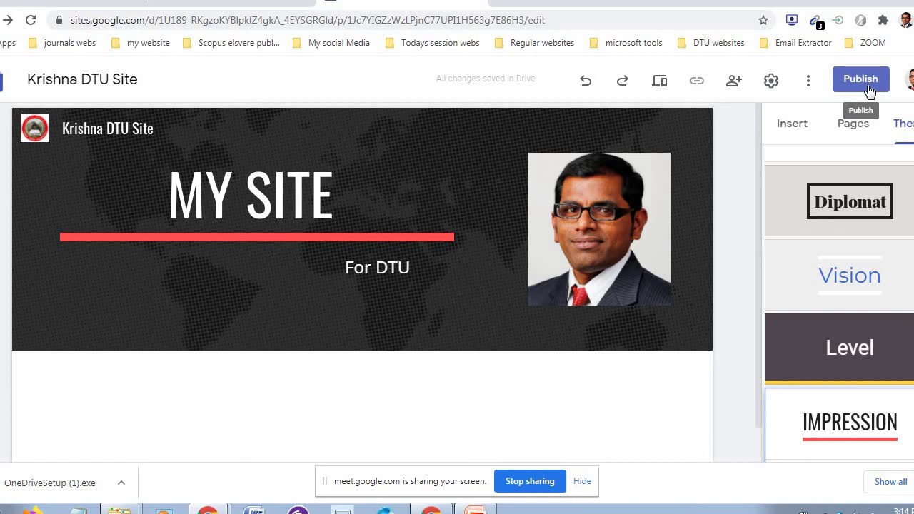
# - Open the publish settings for krishna-dtu-site and select the site's full public URL
pyautogui.click(861, 82)
pyautogui.click(861, 80)
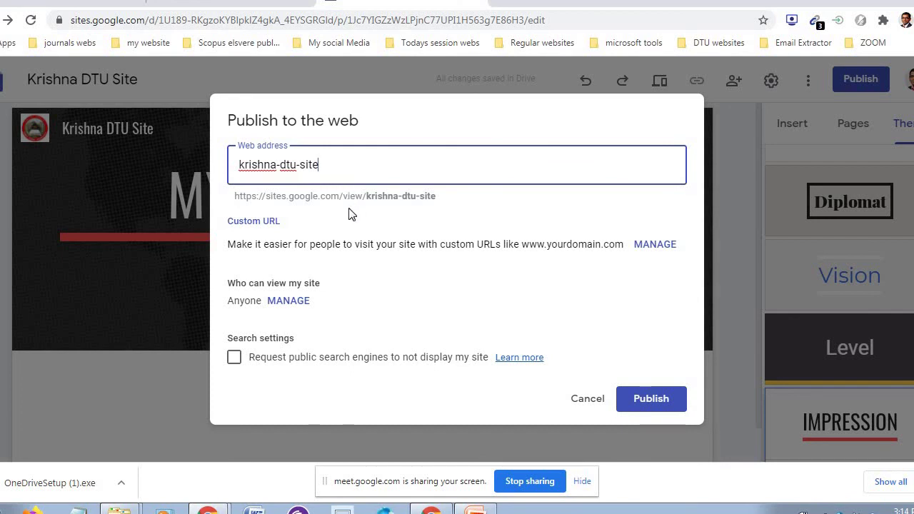
pyautogui.click(317, 200)
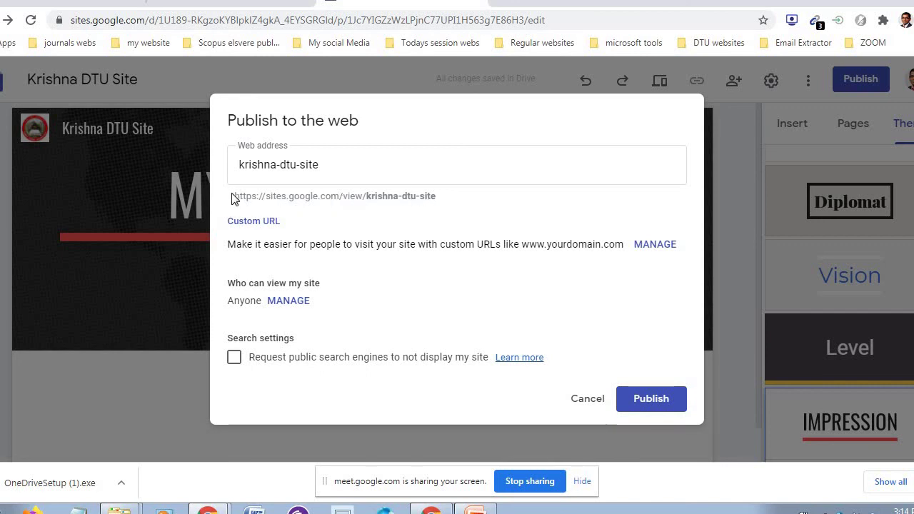
pyautogui.moveTo(236, 198); pyautogui.dragTo(437, 197)
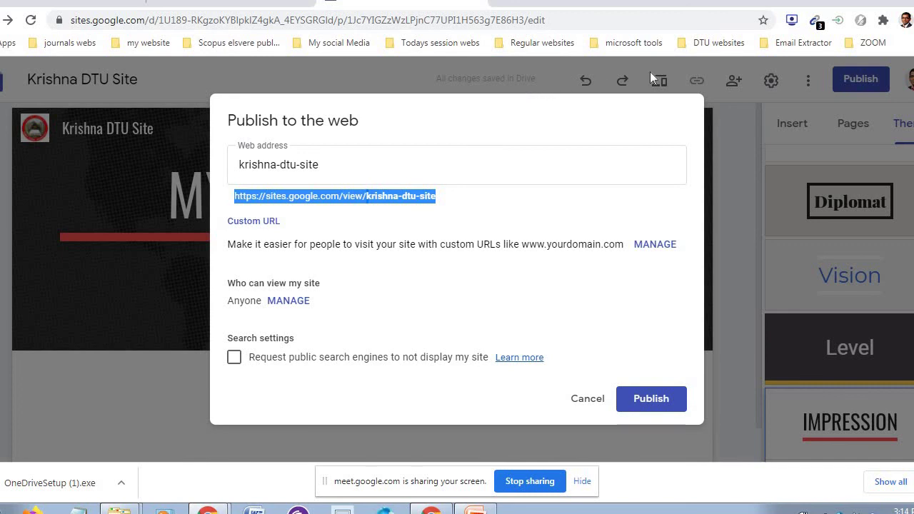
# - Paste the site URL as a bookmark in the DTU websites folder, then open 'Who can view my site' settings
pyautogui.rightClick(712, 42)
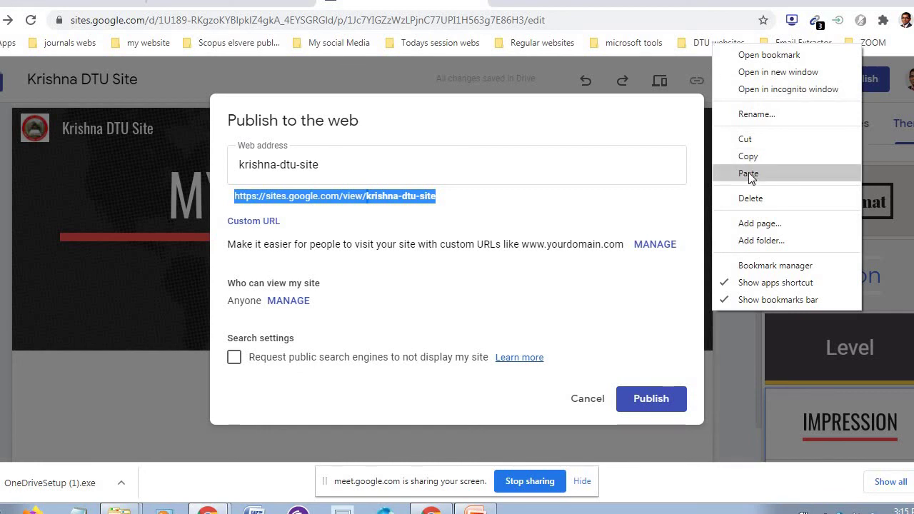
pyautogui.click(748, 173)
pyautogui.click(736, 45)
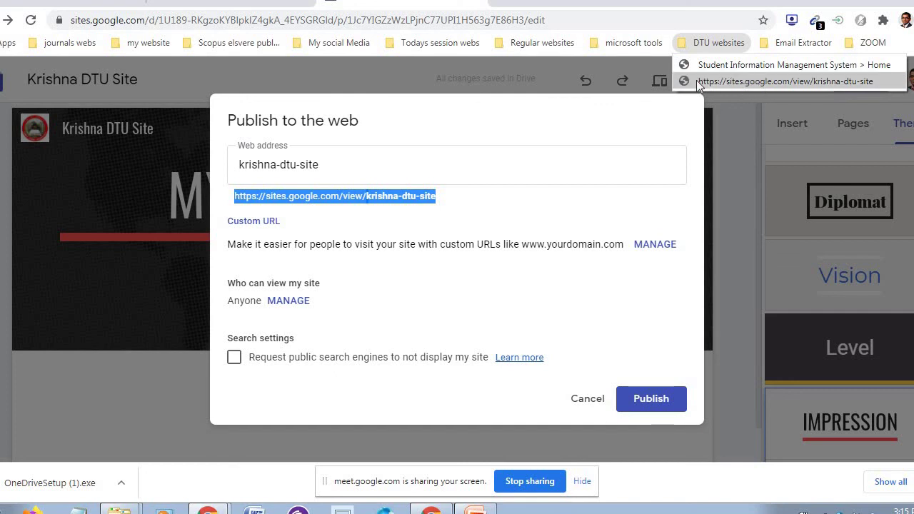
pyautogui.click(633, 43)
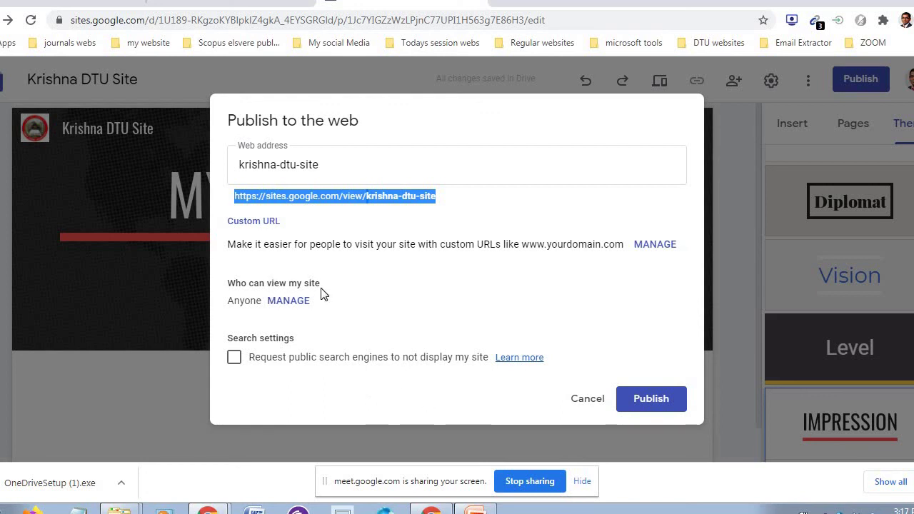
pyautogui.click(288, 300)
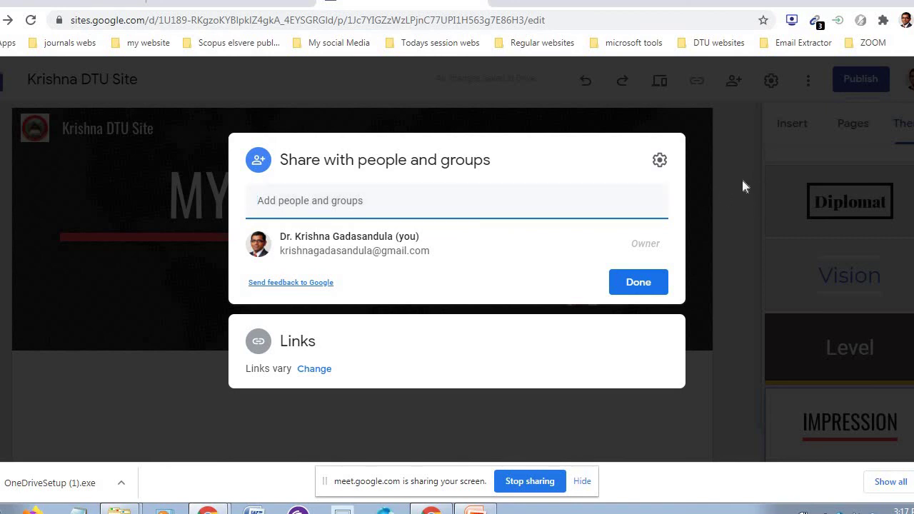
# - Close the sharing dialog and publish the site at krishna-dtu-site
pyautogui.click(740, 139)
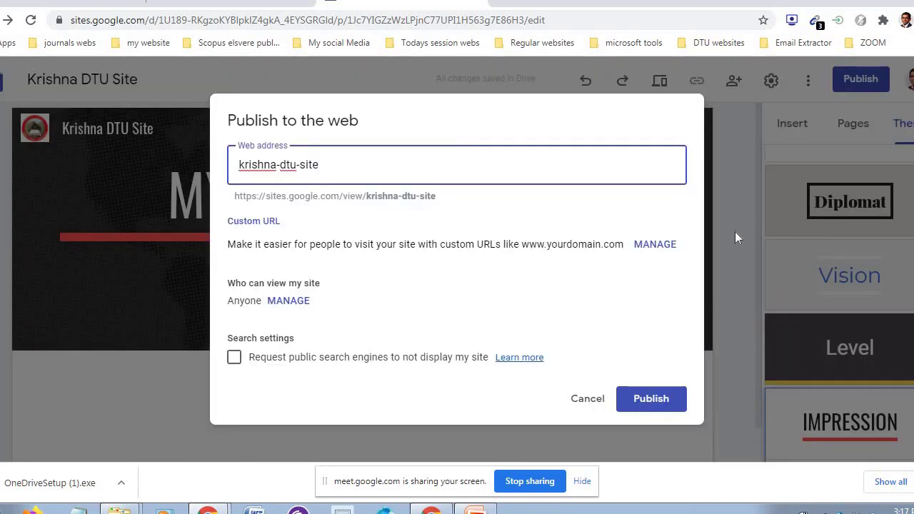
pyautogui.click(652, 400)
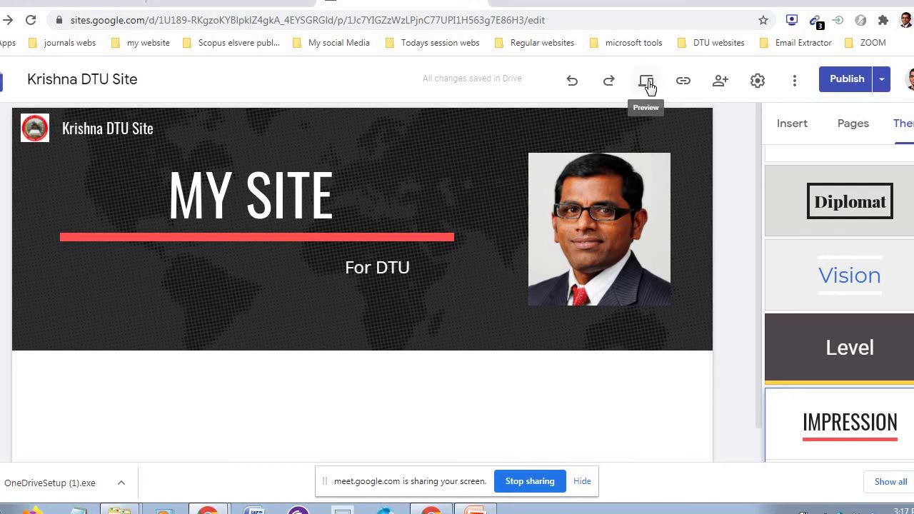
pyautogui.click(646, 83)
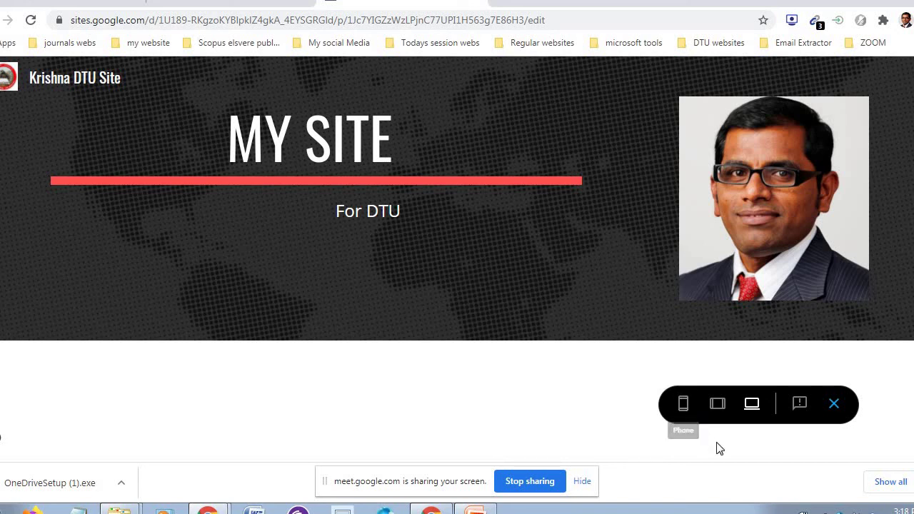
pyautogui.click(683, 406)
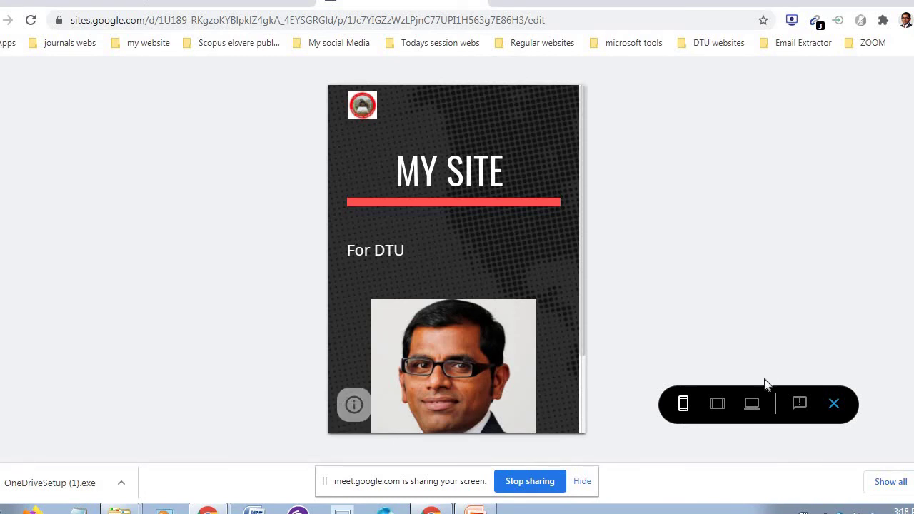
pyautogui.click(717, 405)
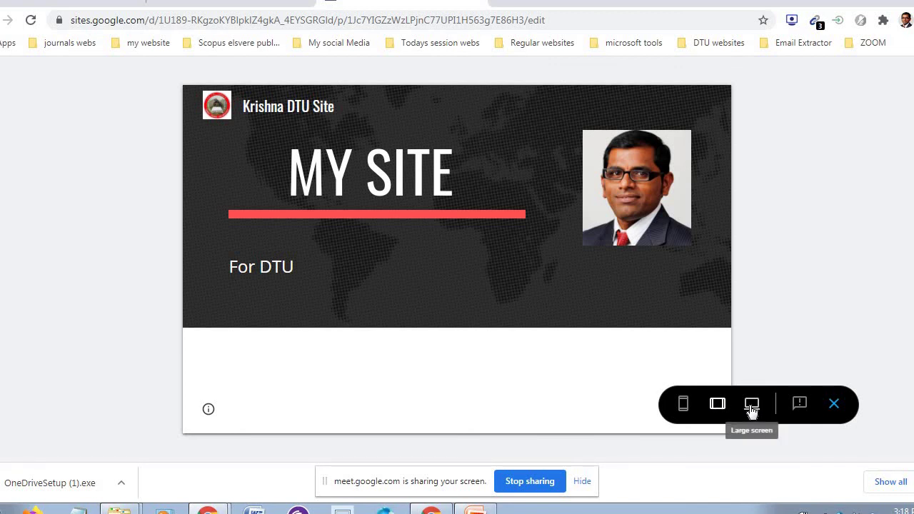
pyautogui.click(751, 405)
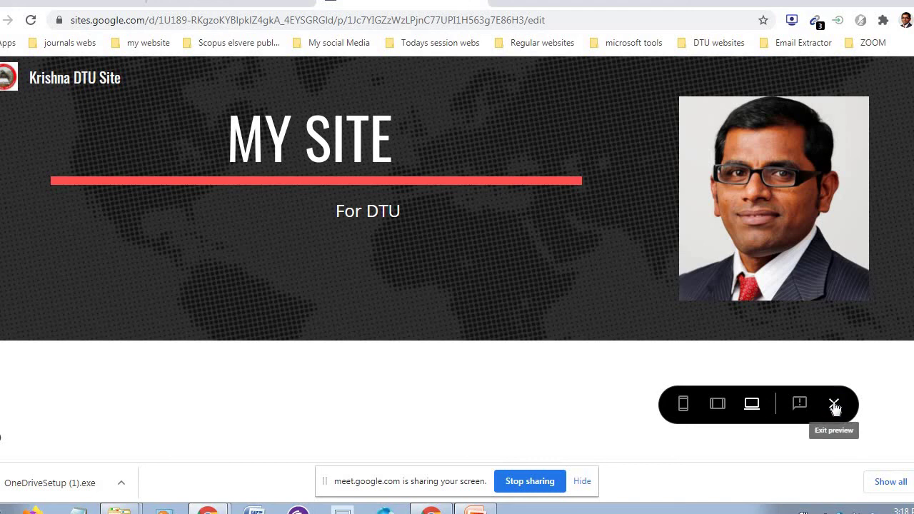
pyautogui.click(834, 405)
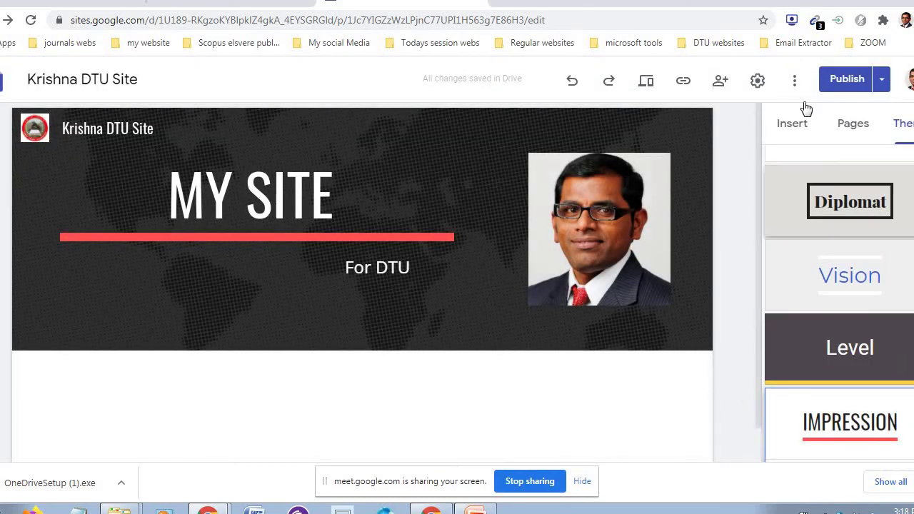
# - Switch the right-hand panel from Insert to Pages to see the site's single Home page
pyautogui.click(791, 124)
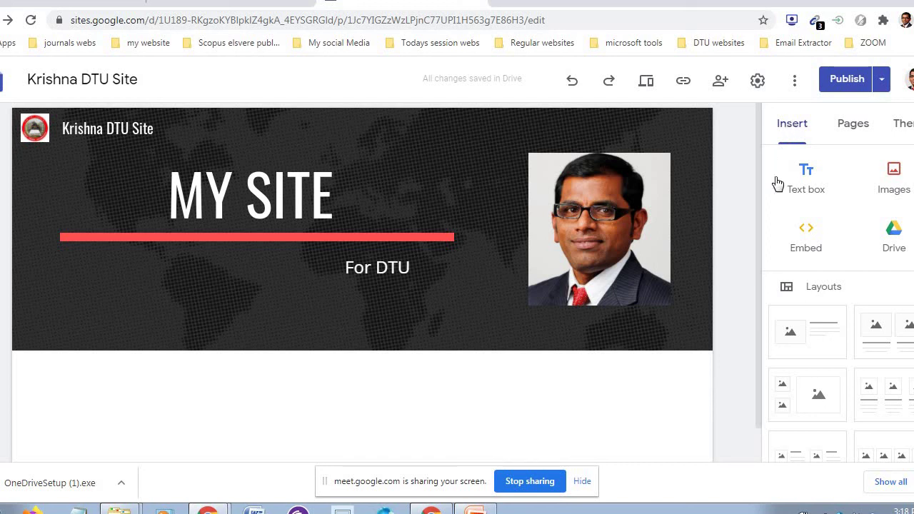
pyautogui.click(855, 124)
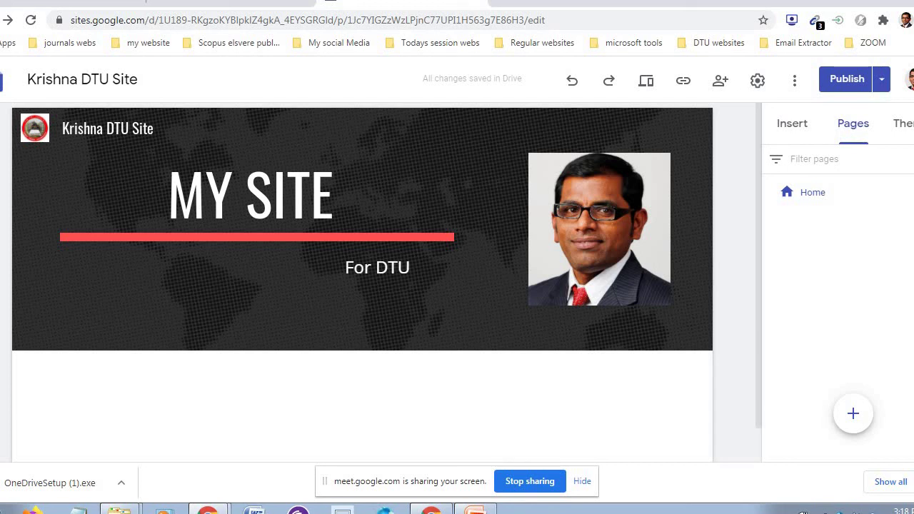
# - Duplicate the Home page and name the new page 'About Me'
pyautogui.click(900, 192)
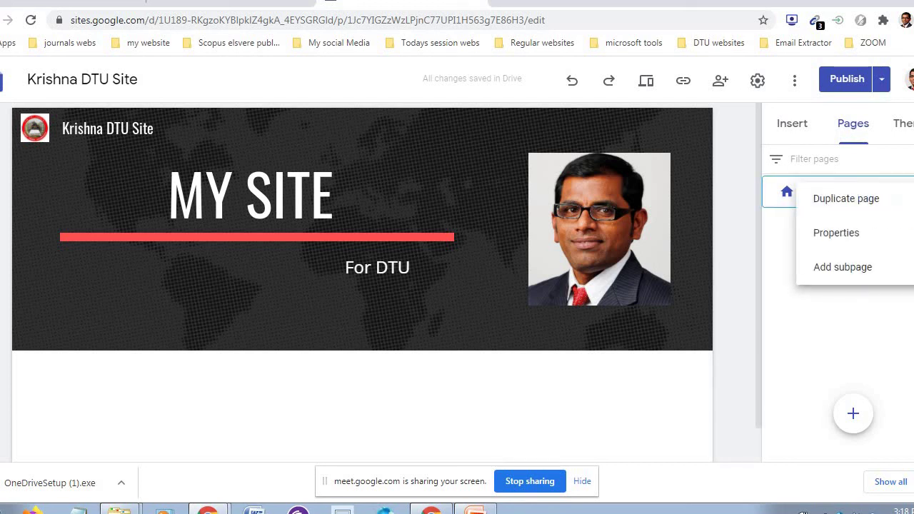
pyautogui.click(877, 200)
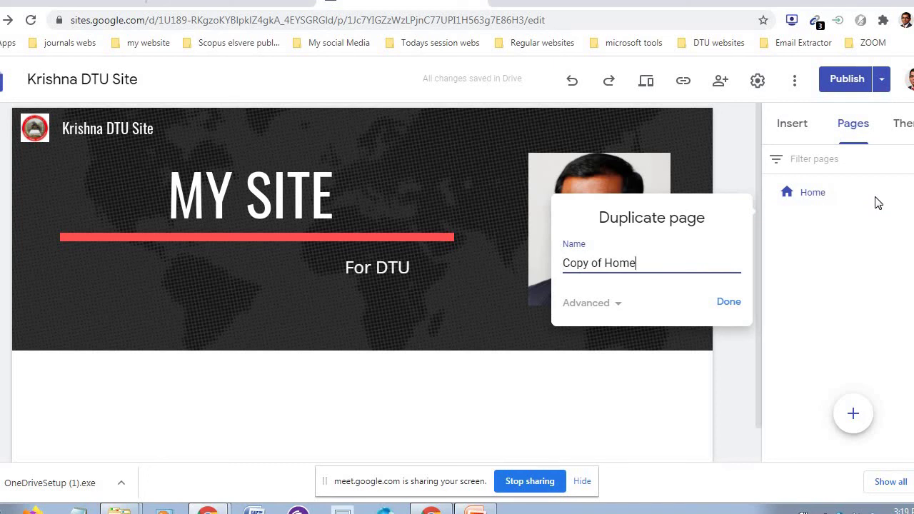
pyautogui.press('BackSpace')
pyautogui.press('BackSpace')
pyautogui.press('BackSpace')
pyautogui.press('BackSpace')
pyautogui.press('BackSpace')
pyautogui.press('BackSpace')
pyautogui.press('BackSpace')
pyautogui.press('BackSpace')
pyautogui.press('BackSpace')
pyautogui.press('BackSpace')
pyautogui.press('BackSpace')
pyautogui.press('BackSpace')
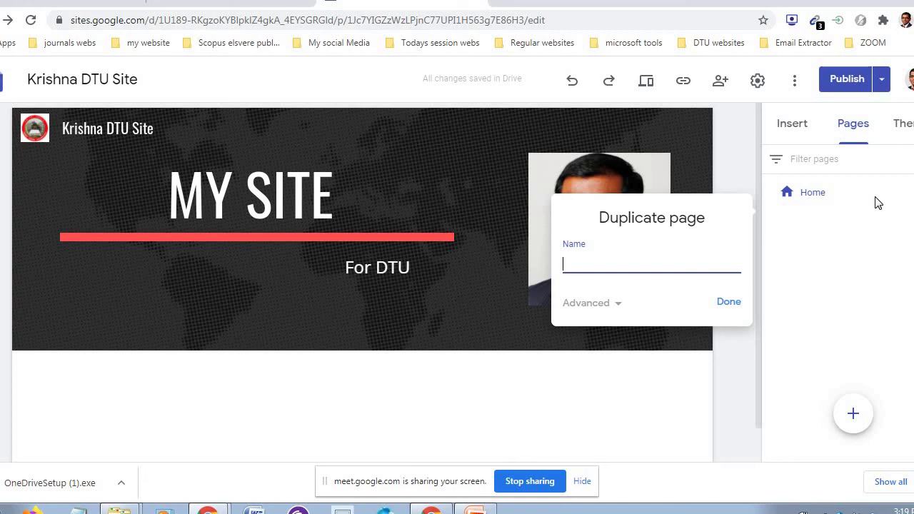
pyautogui.write('About Me')
pyautogui.click(728, 301)
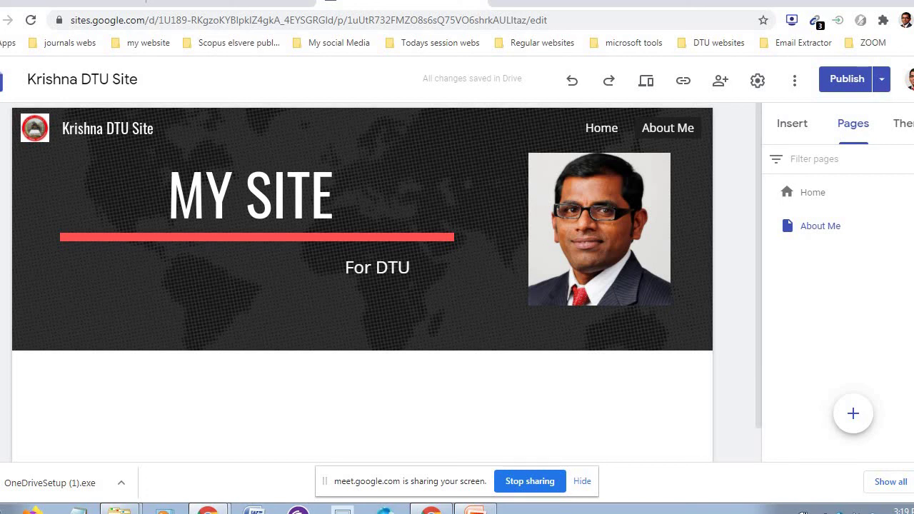
# - Duplicate the About Me page and name the copy 'My Class work'
pyautogui.click(913, 226)
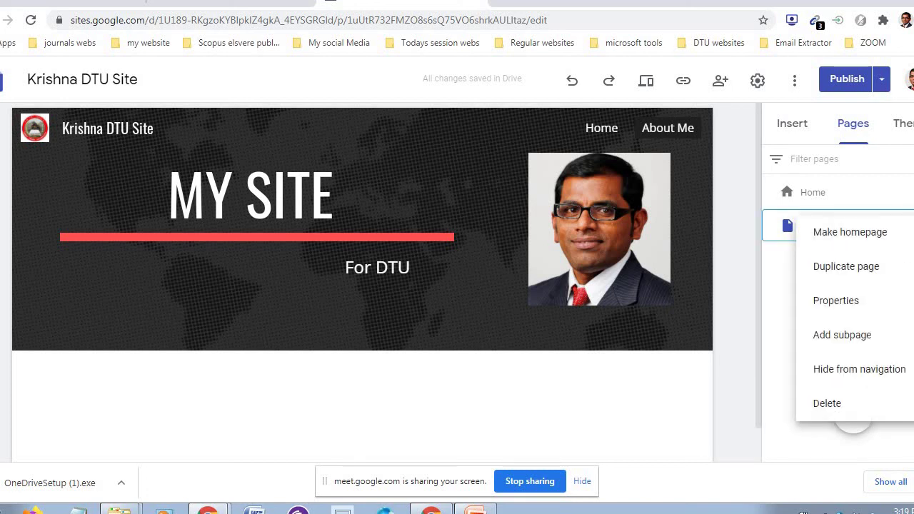
pyautogui.click(869, 273)
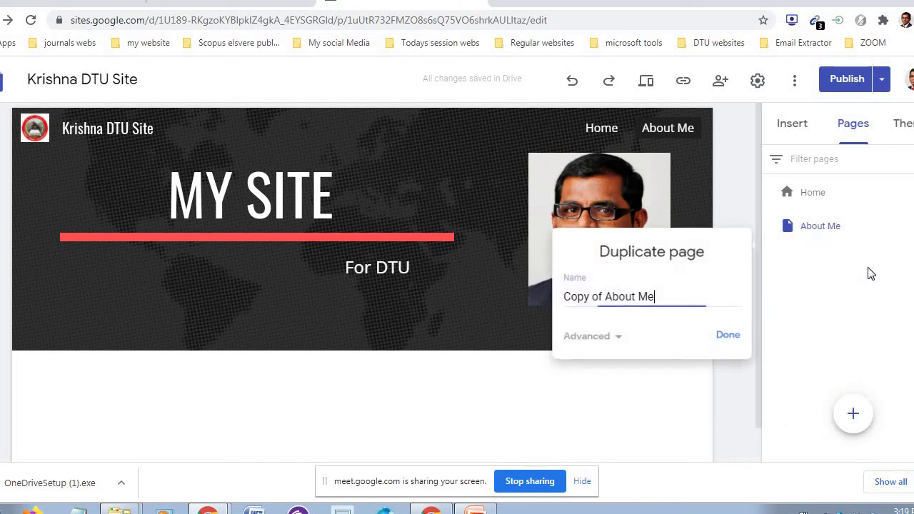
pyautogui.press('BackSpace')
pyautogui.press('BackSpace')
pyautogui.press('BackSpace')
pyautogui.press('BackSpace')
pyautogui.press('BackSpace')
pyautogui.press('BackSpace')
pyautogui.press('BackSpace')
pyautogui.press('BackSpace')
pyautogui.press('BackSpace')
pyautogui.press('BackSpace')
pyautogui.press('BackSpace')
pyautogui.press('BackSpace')
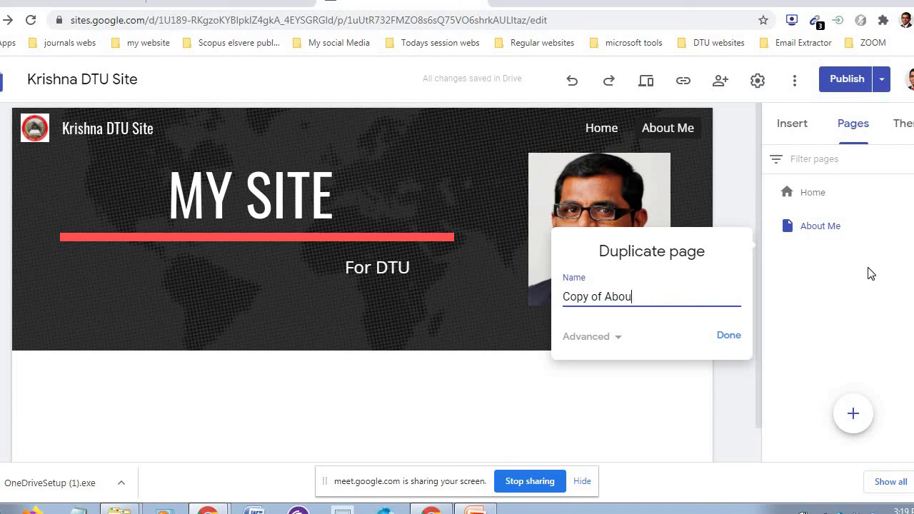
pyautogui.press('BackSpace')
pyautogui.press('BackSpace')
pyautogui.press('BackSpace')
pyautogui.press('BackSpace')
pyautogui.write('My')
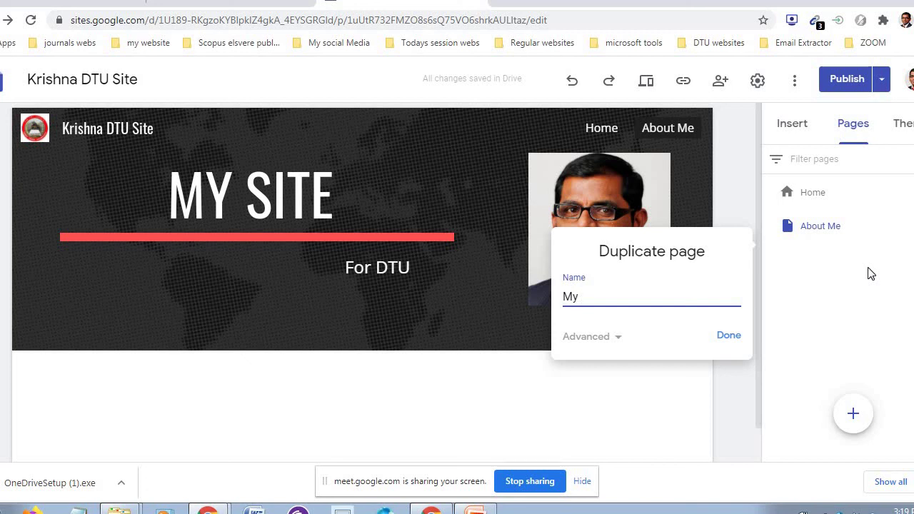
pyautogui.write(' Classw')
pyautogui.press('BackSpace')
pyautogui.write('workl')
pyautogui.click(730, 337)
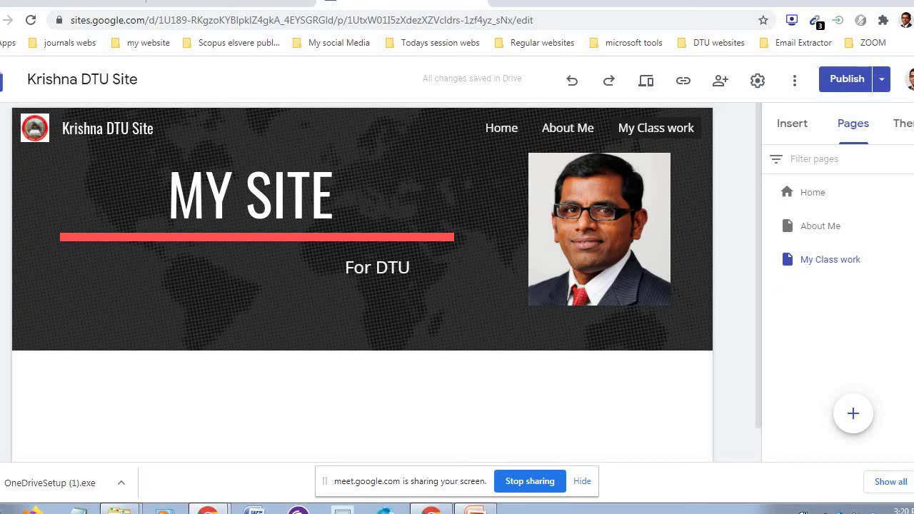
# - Create a subpage named 'Advanced Taxation' under the My Class work page
pyautogui.click(905, 259)
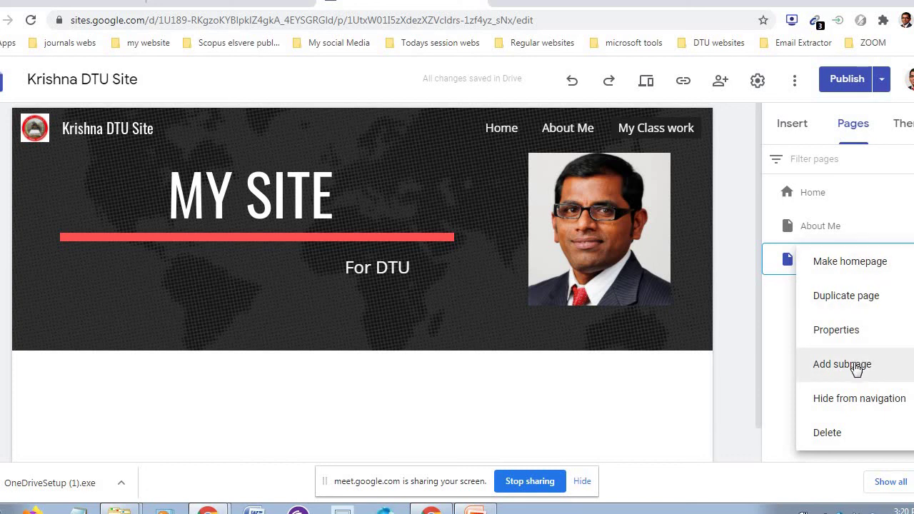
pyautogui.click(856, 365)
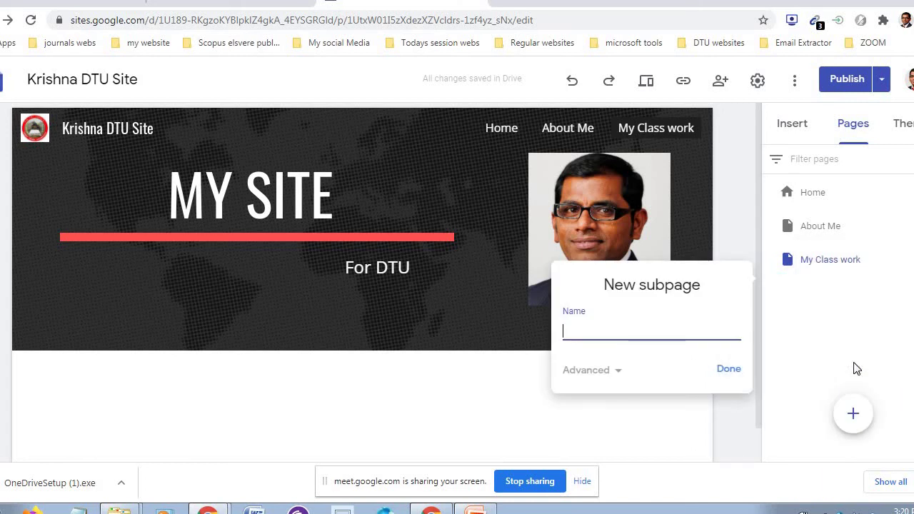
pyautogui.write('Advaneced T')
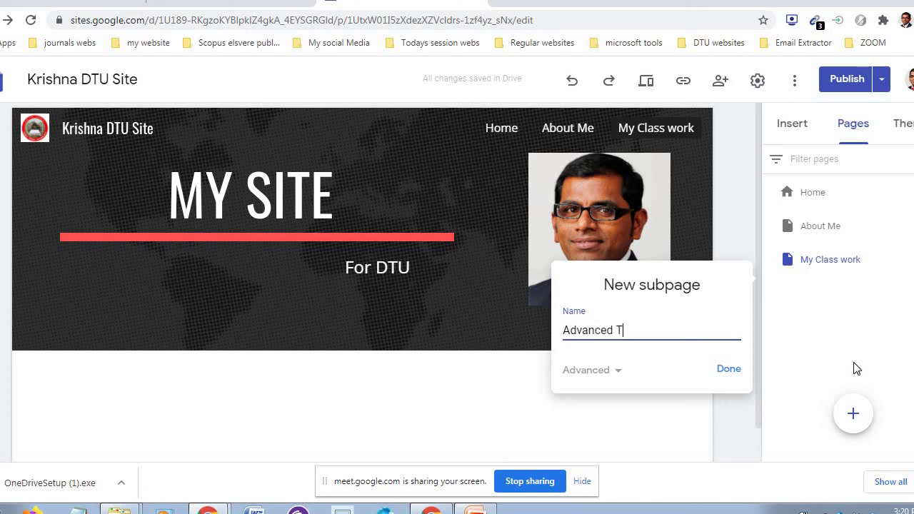
pyautogui.write('axation')
pyautogui.click(727, 369)
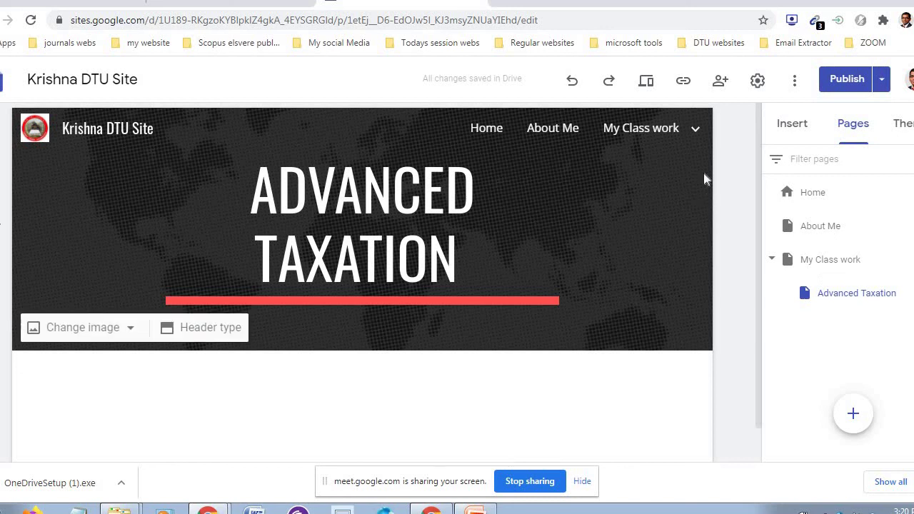
pyautogui.moveTo(694, 132)
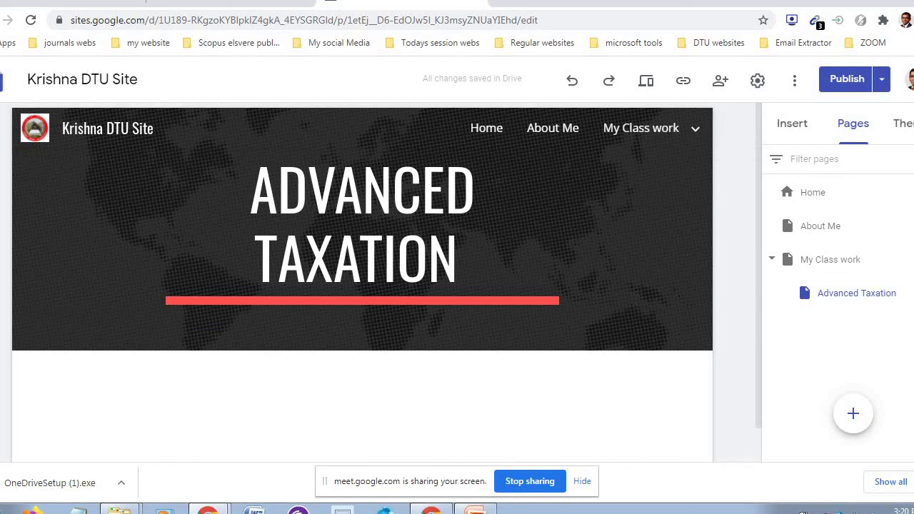
# - Duplicate the Advanced Taxation page as a new subpage named 'AFM'
pyautogui.click(901, 293)
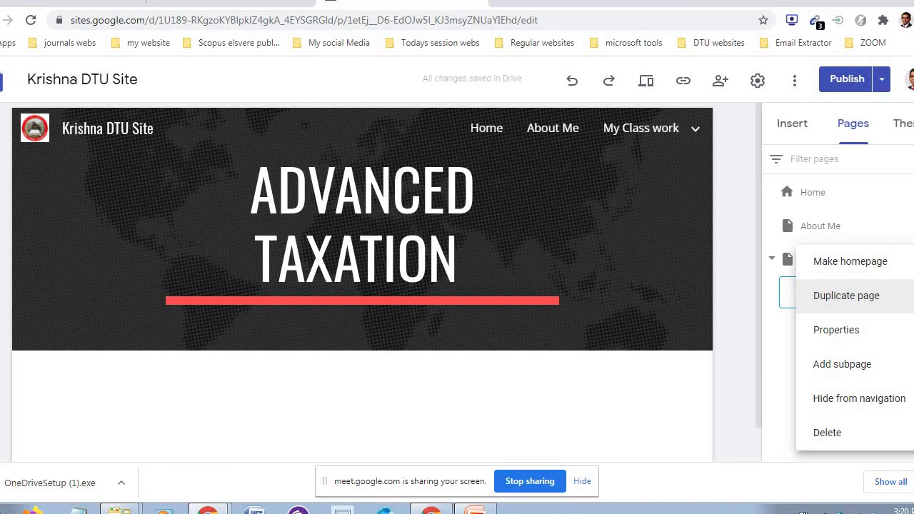
pyautogui.click(870, 302)
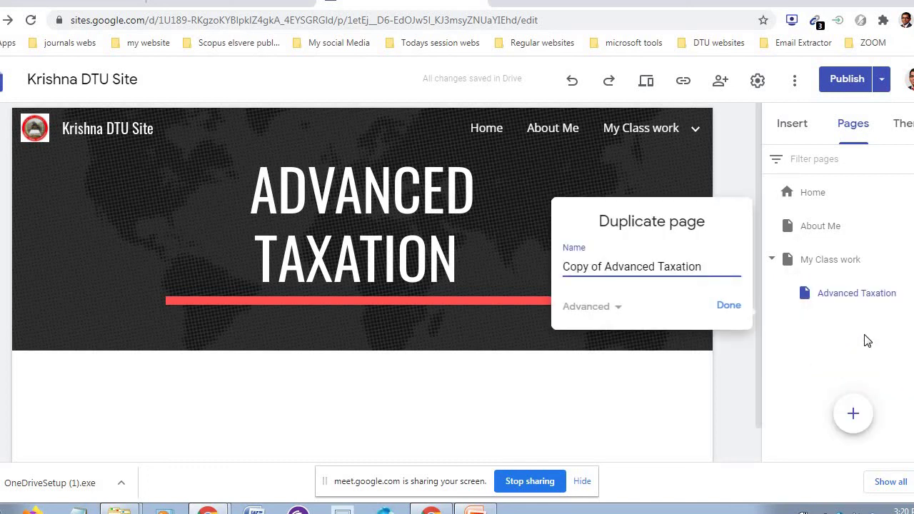
pyautogui.press('BackSpace')
pyautogui.press('BackSpace')
pyautogui.press('BackSpace')
pyautogui.press('BackSpace')
pyautogui.press('BackSpace')
pyautogui.press('BackSpace')
pyautogui.press('BackSpace')
pyautogui.press('BackSpace')
pyautogui.press('BackSpace')
pyautogui.press('BackSpace')
pyautogui.press('BackSpace')
pyautogui.press('BackSpace')
pyautogui.press('BackSpace')
pyautogui.press('BackSpace')
pyautogui.press('BackSpace')
pyautogui.press('BackSpace')
pyautogui.press('BackSpace')
pyautogui.press('BackSpace')
pyautogui.press('BackSpace')
pyautogui.press('BackSpace')
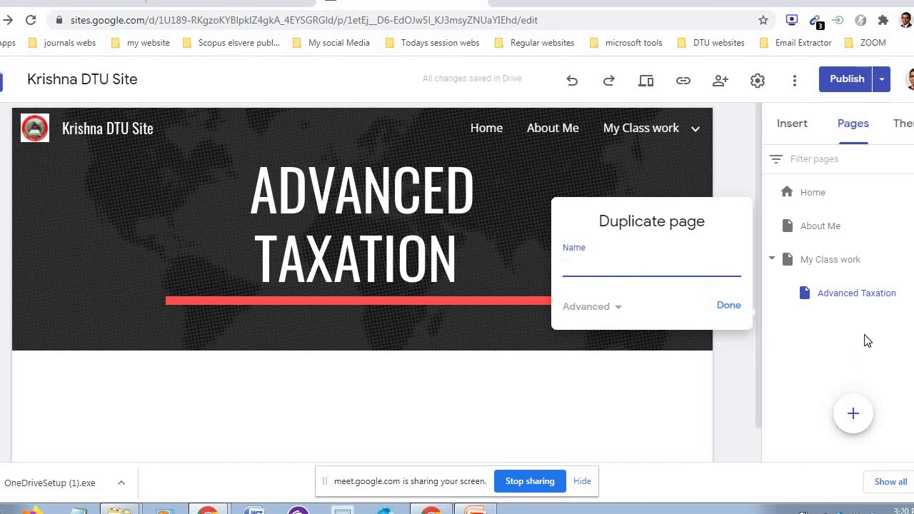
pyautogui.write('FIM')
pyautogui.press('BackSpace')
pyautogui.press('BackSpace')
pyautogui.press('BackSpace')
pyautogui.write('AFM')
pyautogui.click(730, 306)
pyautogui.moveTo(685, 129)
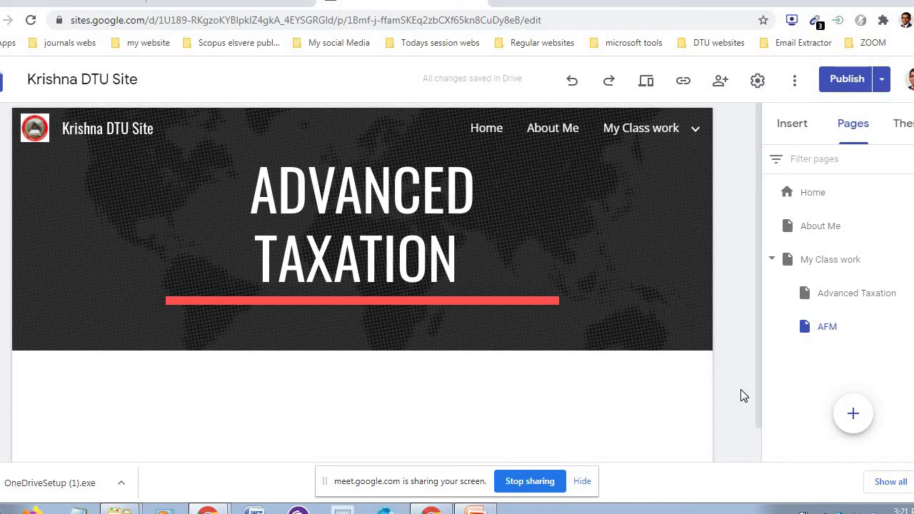
# - Duplicate the My Class work page as a new top-level page named 'My Research'
pyautogui.click(903, 259)
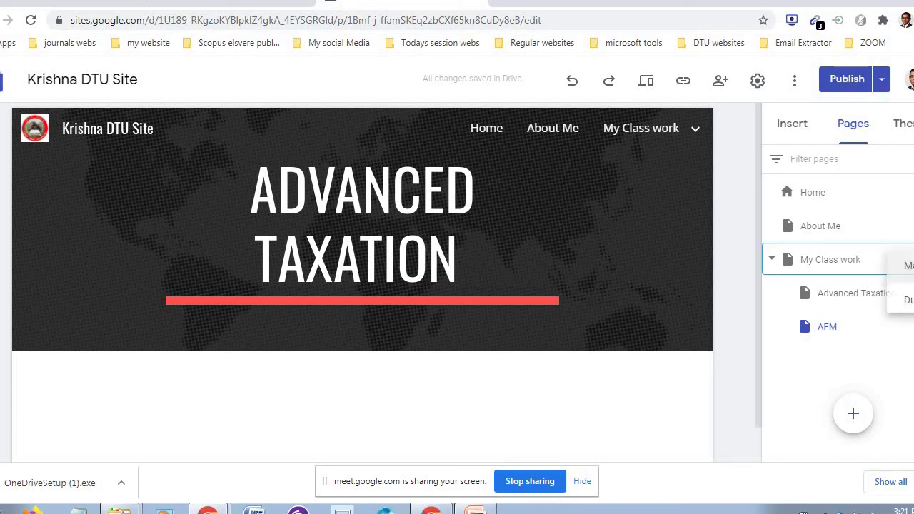
pyautogui.click(748, 341)
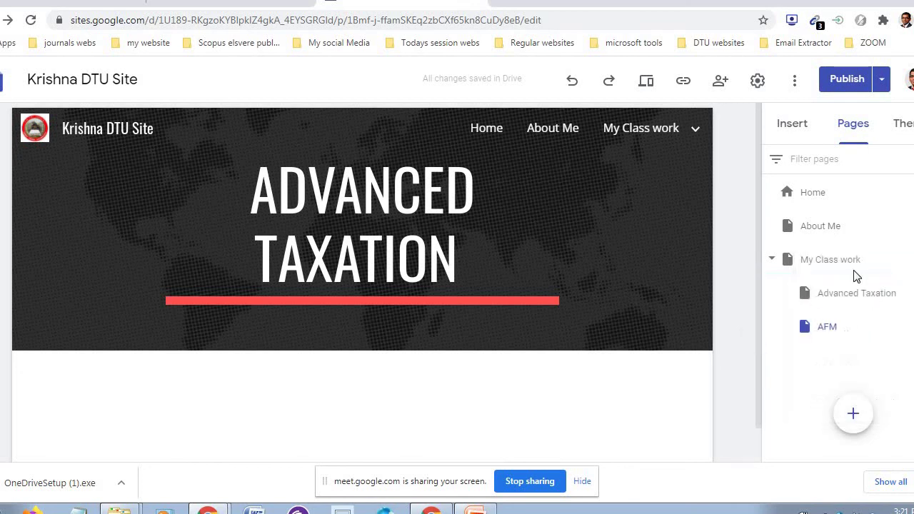
pyautogui.click(903, 259)
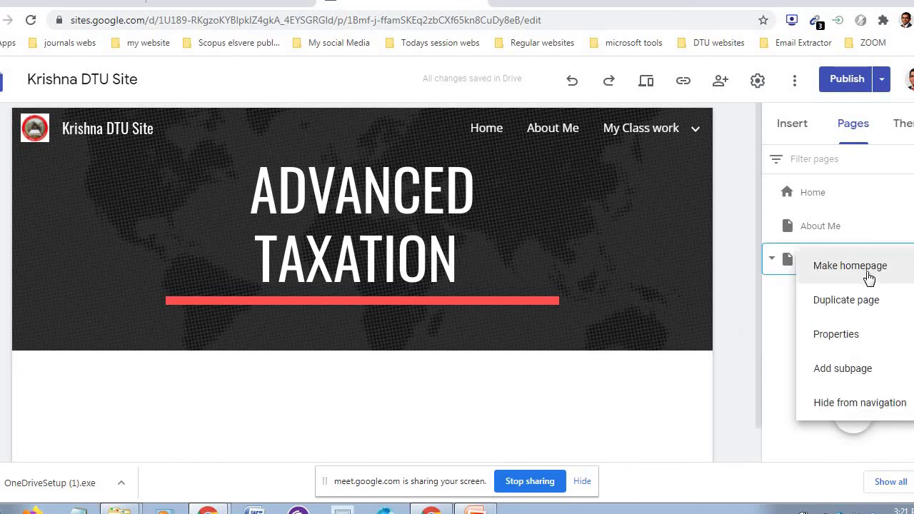
pyautogui.click(862, 301)
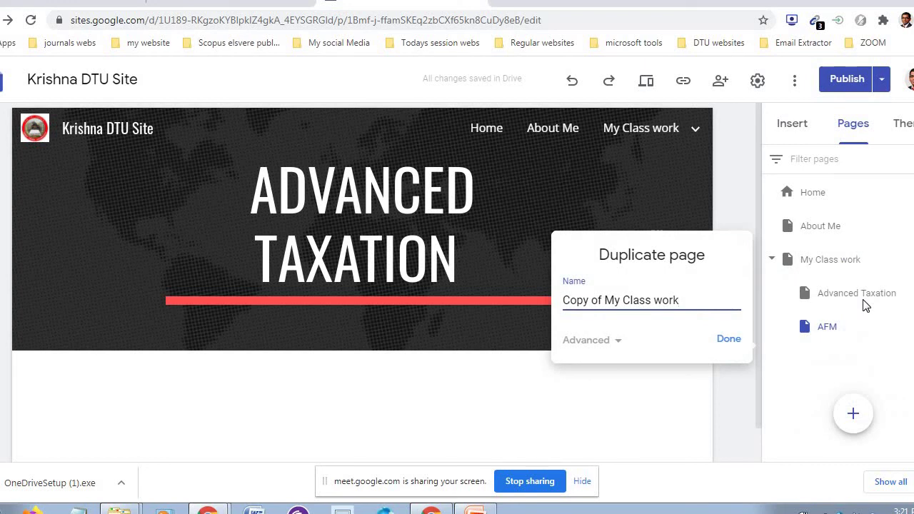
pyautogui.press('BackSpace')
pyautogui.press('BackSpace')
pyautogui.press('BackSpace')
pyautogui.press('BackSpace')
pyautogui.press('BackSpace')
pyautogui.press('BackSpace')
pyautogui.press('BackSpace')
pyautogui.press('BackSpace')
pyautogui.press('BackSpace')
pyautogui.press('BackSpace')
pyautogui.press('BackSpace')
pyautogui.press('BackSpace')
pyautogui.press('BackSpace')
pyautogui.press('BackSpace')
pyautogui.press('BackSpace')
pyautogui.press('BackSpace')
pyautogui.press('BackSpace')
pyautogui.press('BackSpace')
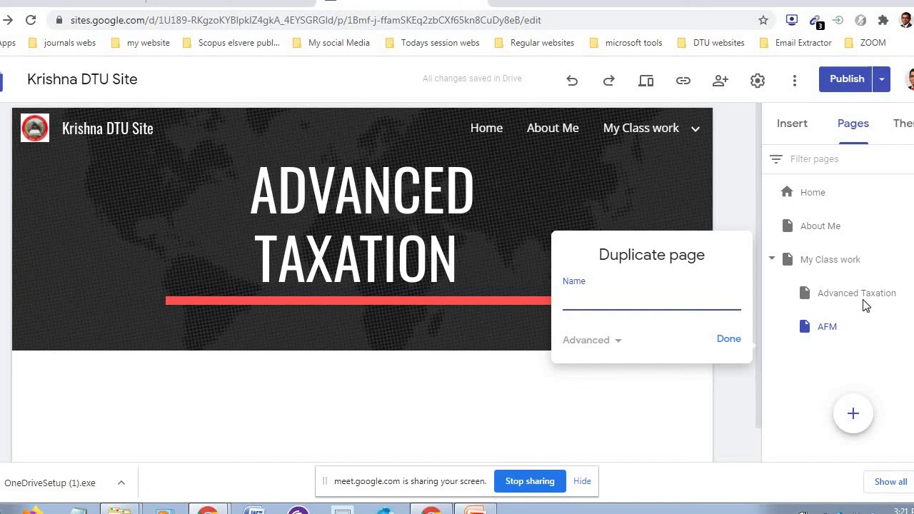
pyautogui.write('My Research')
pyautogui.click(730, 340)
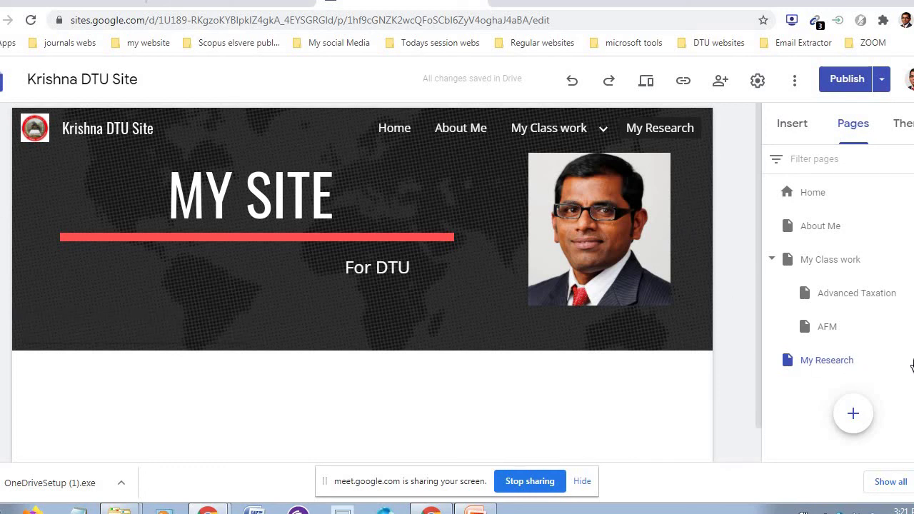
# - Add a 'Jouranl Publications' subpage under My Research, then begin another subpage beneath it
pyautogui.rightClick(860, 370)
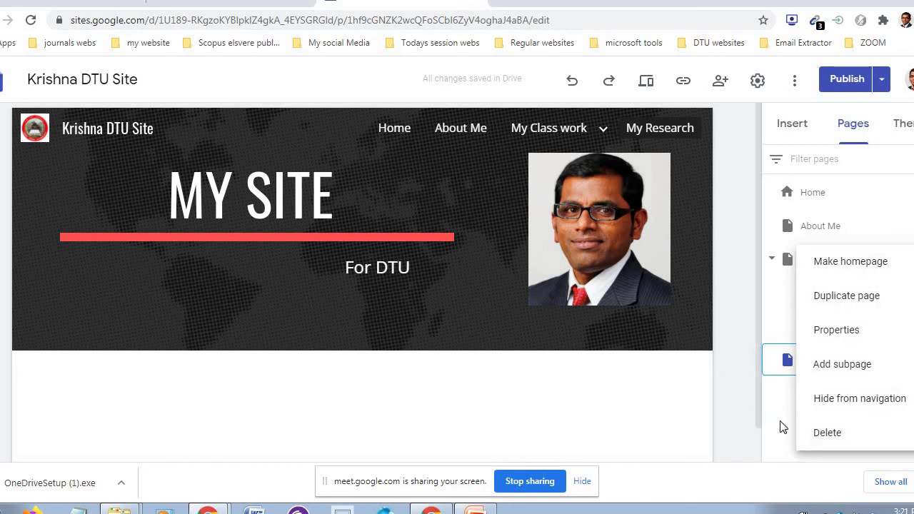
pyautogui.click(781, 446)
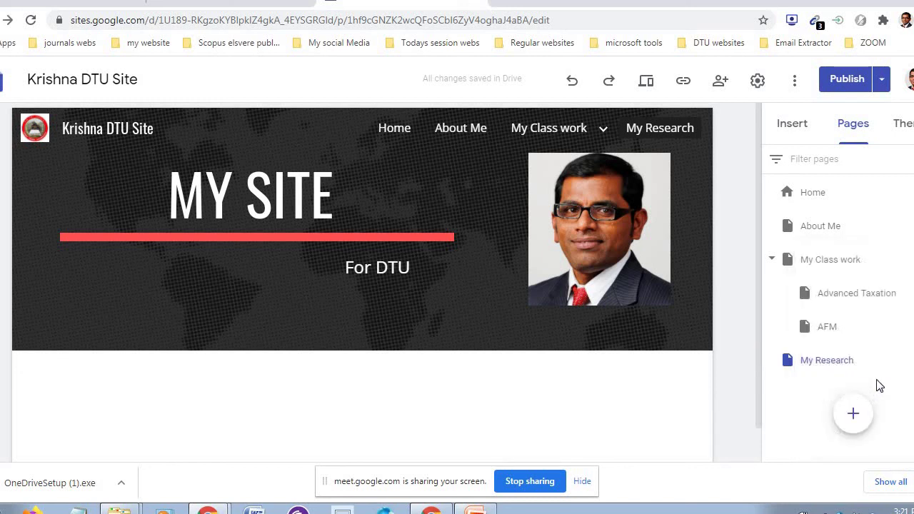
pyautogui.click(911, 360)
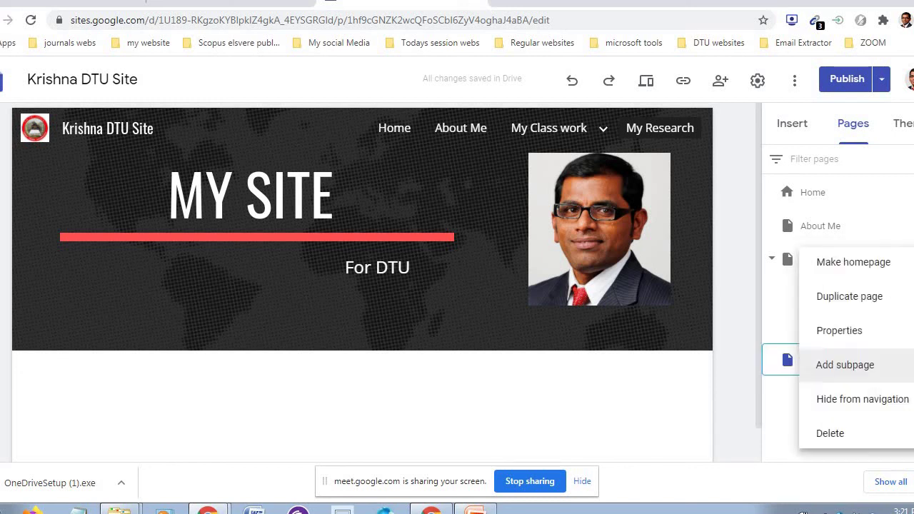
pyautogui.click(875, 368)
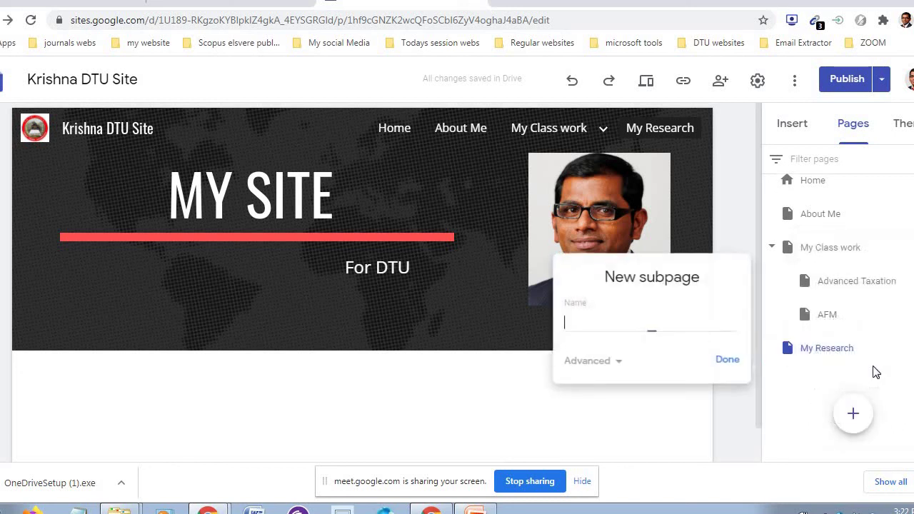
pyautogui.write('Jo')
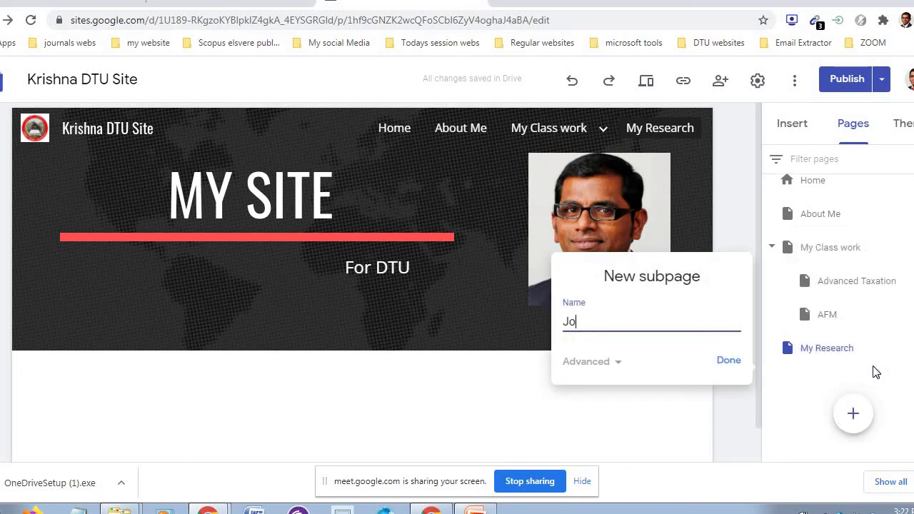
pyautogui.write('uranl \\P')
pyautogui.press('BackSpace')
pyautogui.press('BackSpace')
pyautogui.write('Publications')
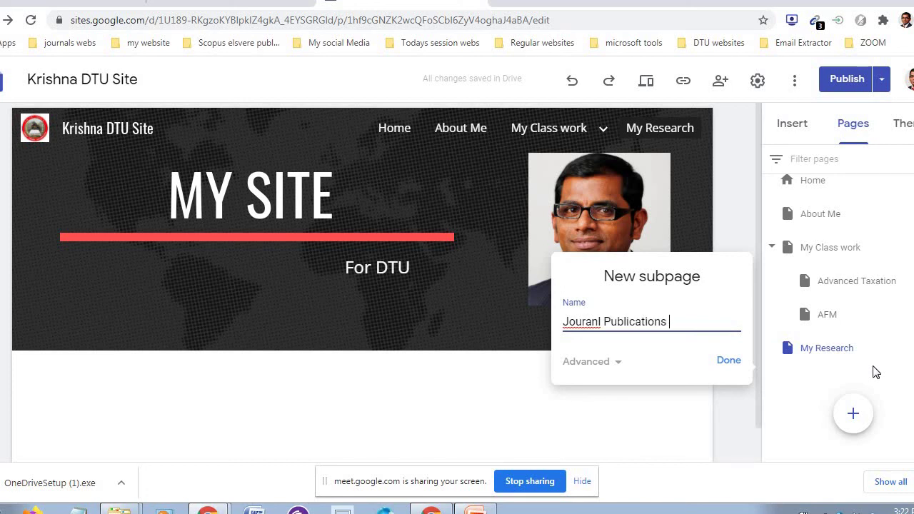
pyautogui.click(734, 361)
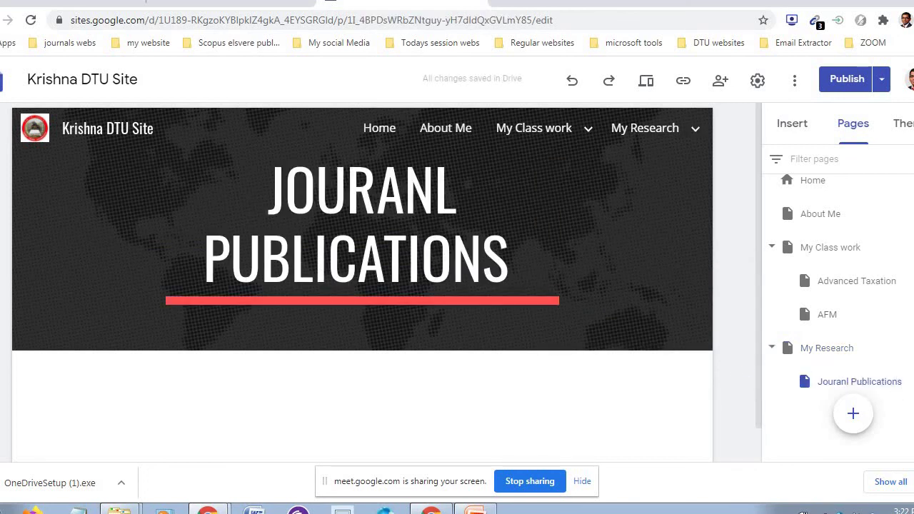
pyautogui.click(866, 381)
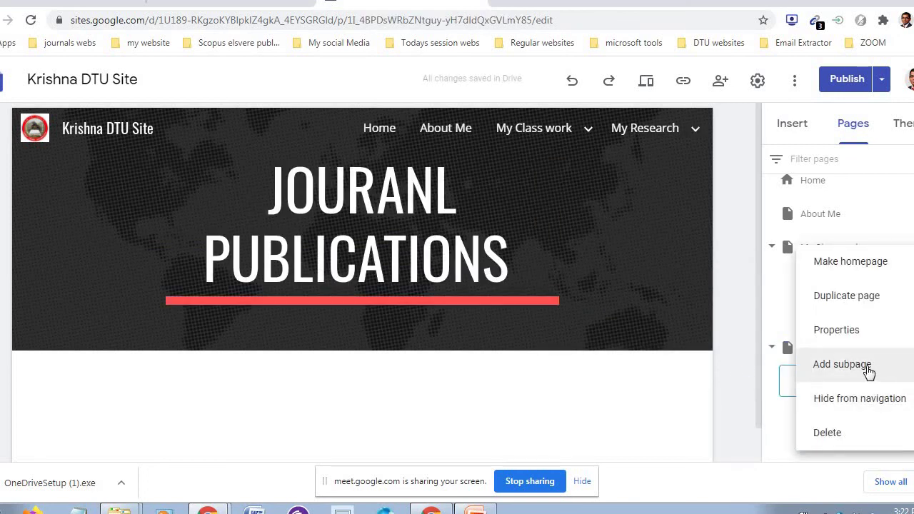
pyautogui.click(868, 373)
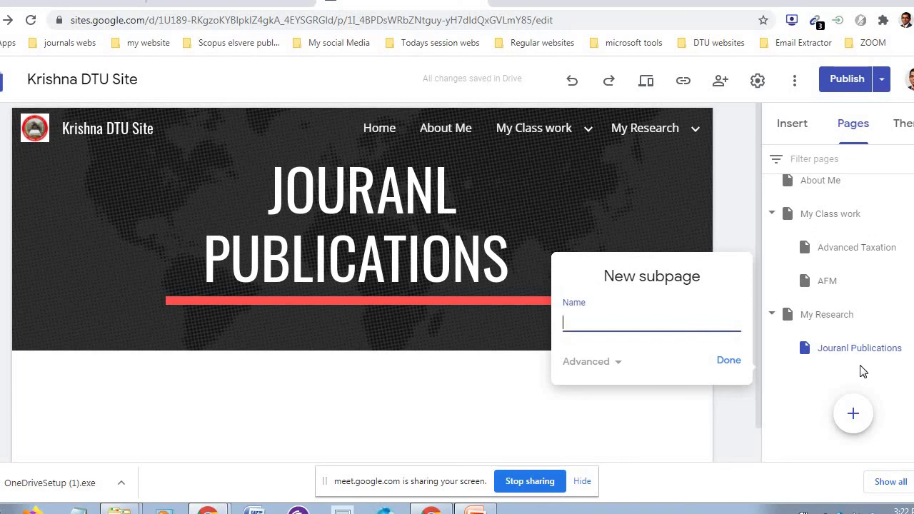